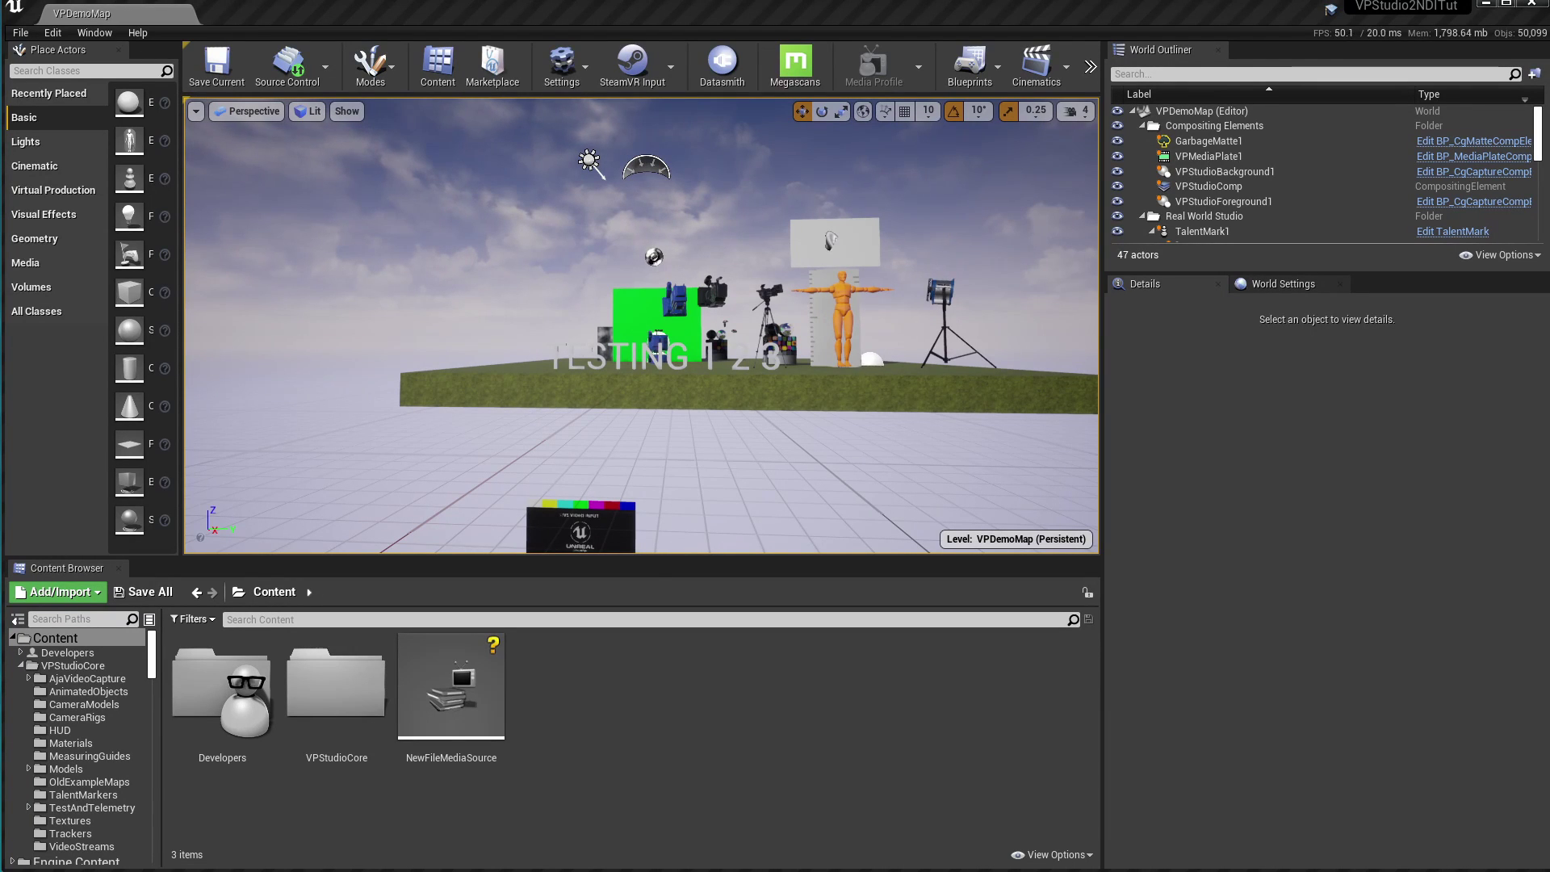
Step: Bring the Chrome window showing ndi.tv in front of the editor and move it to the screen top
key(alt+Tab)
drag(999, 210, 1094, 25)
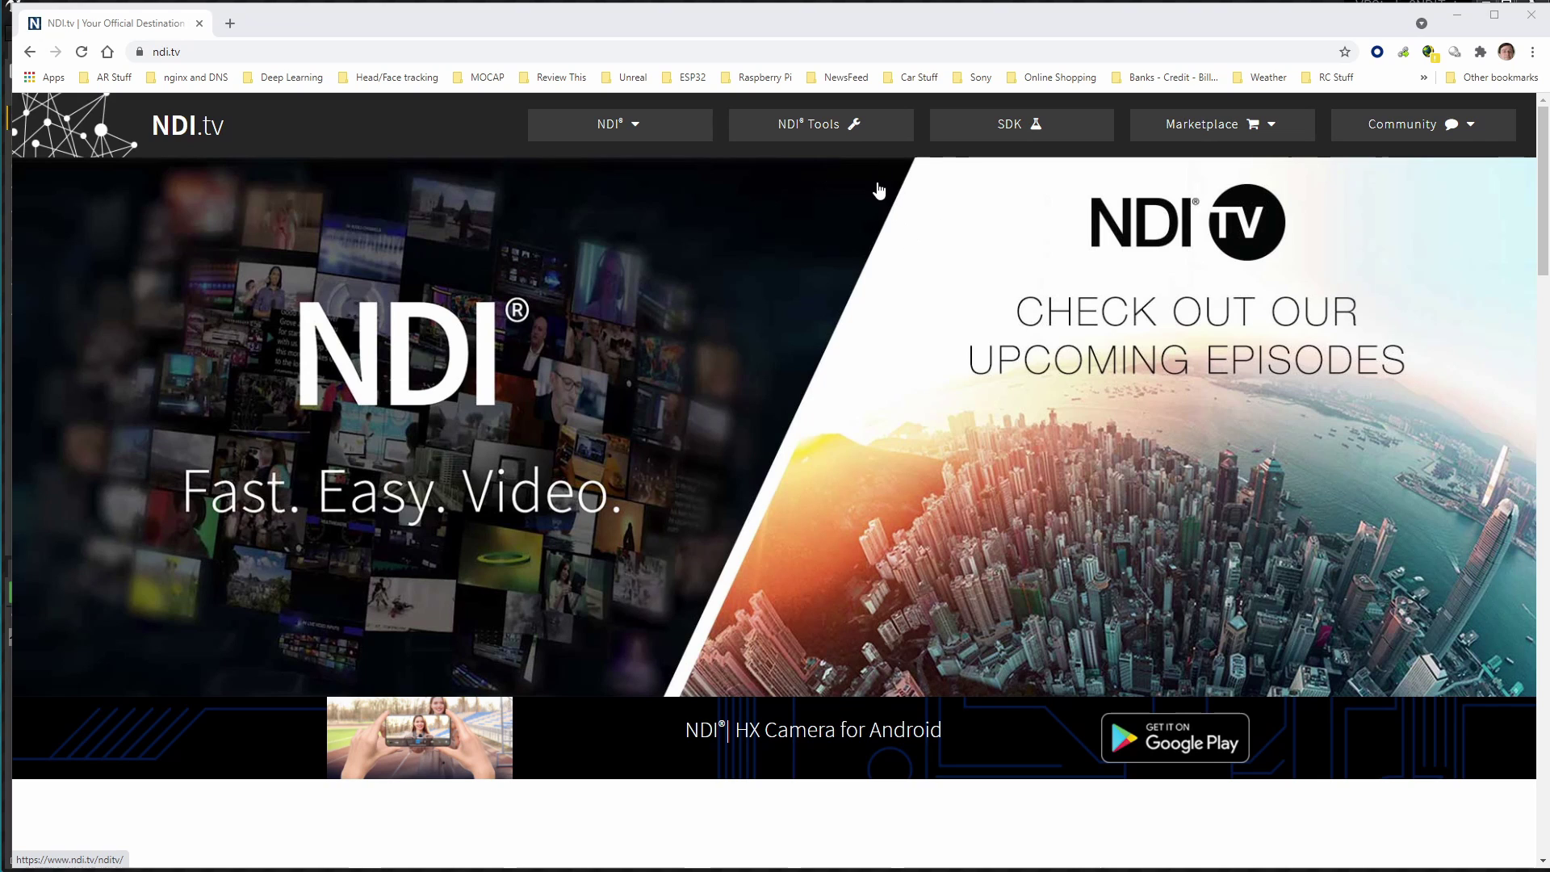
Step: Browse the NDI Tools and NDI SDK download pages on ndi.tv
click(818, 131)
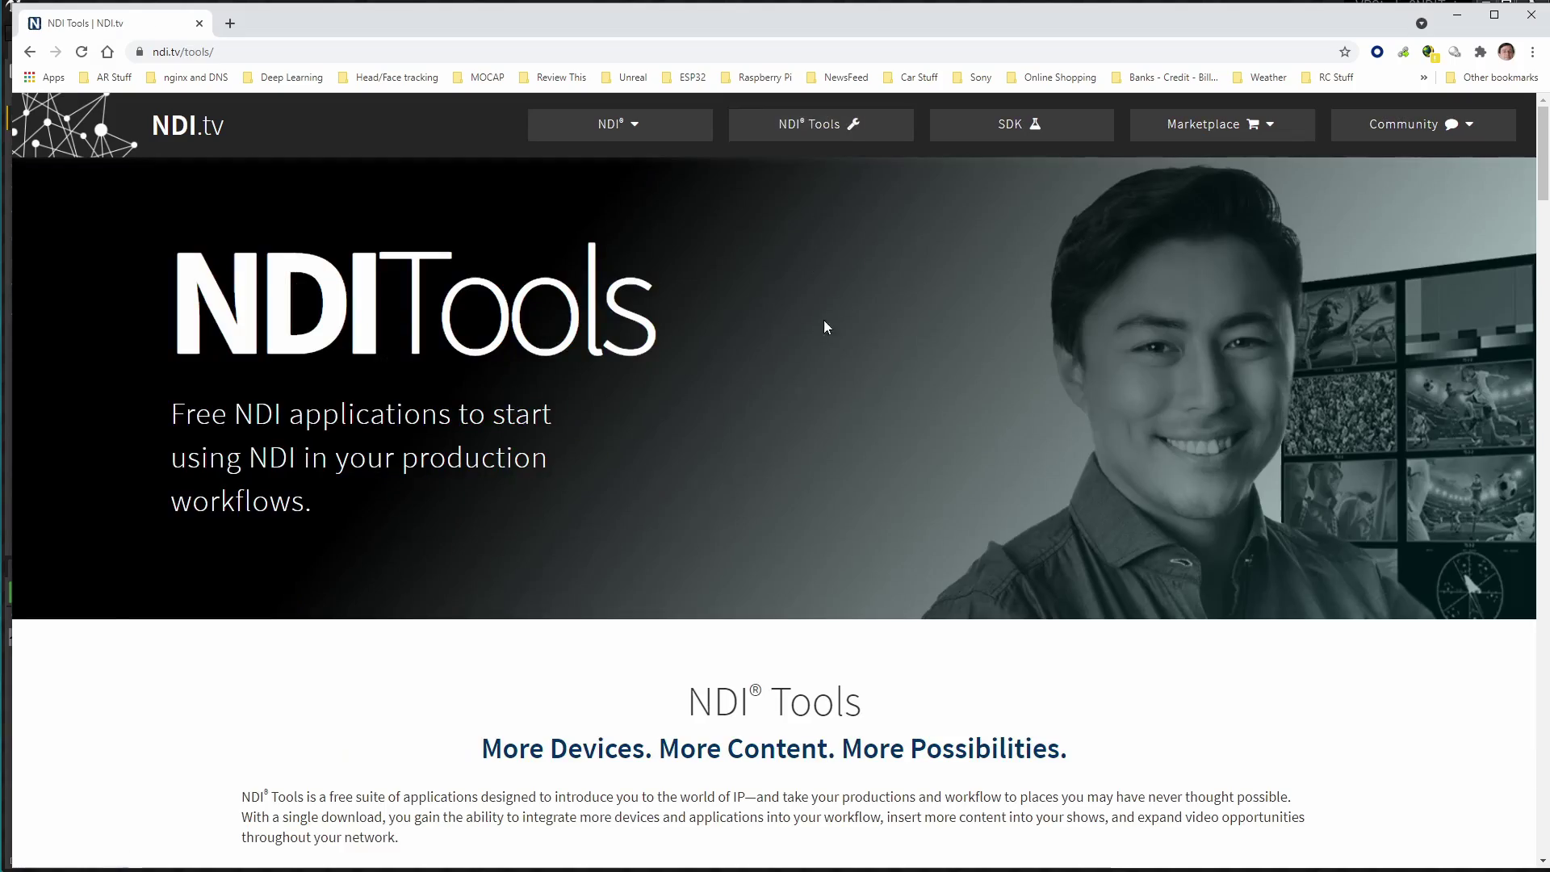
scroll(824, 325, down, 5)
scroll(831, 340, down, 10)
scroll(832, 340, down, 5)
scroll(831, 341, down, 5)
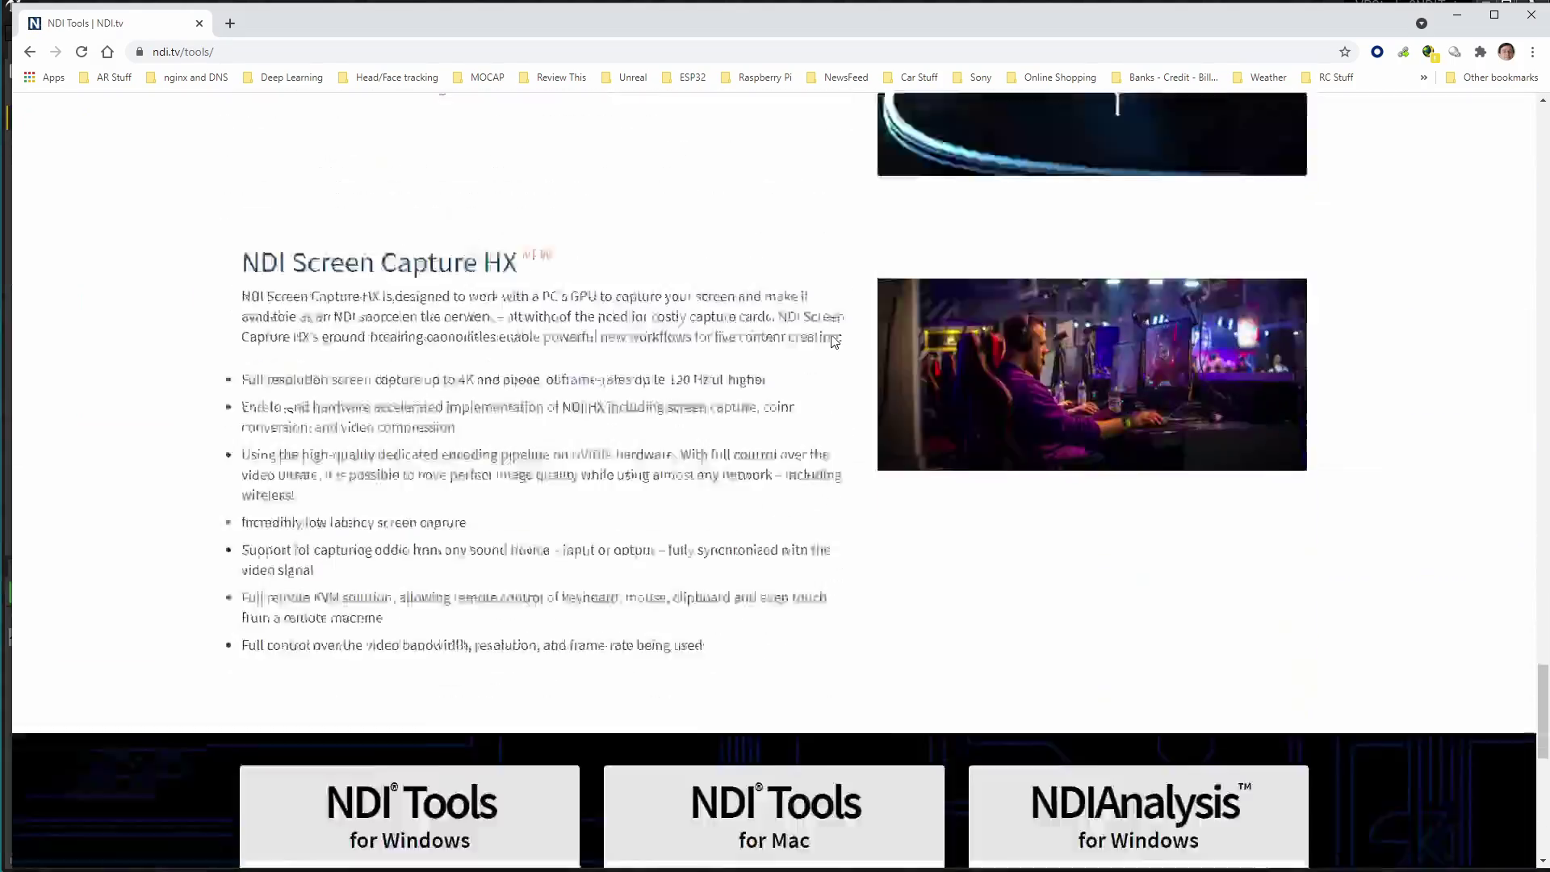
scroll(831, 340, down, 5)
scroll(831, 340, up, 2)
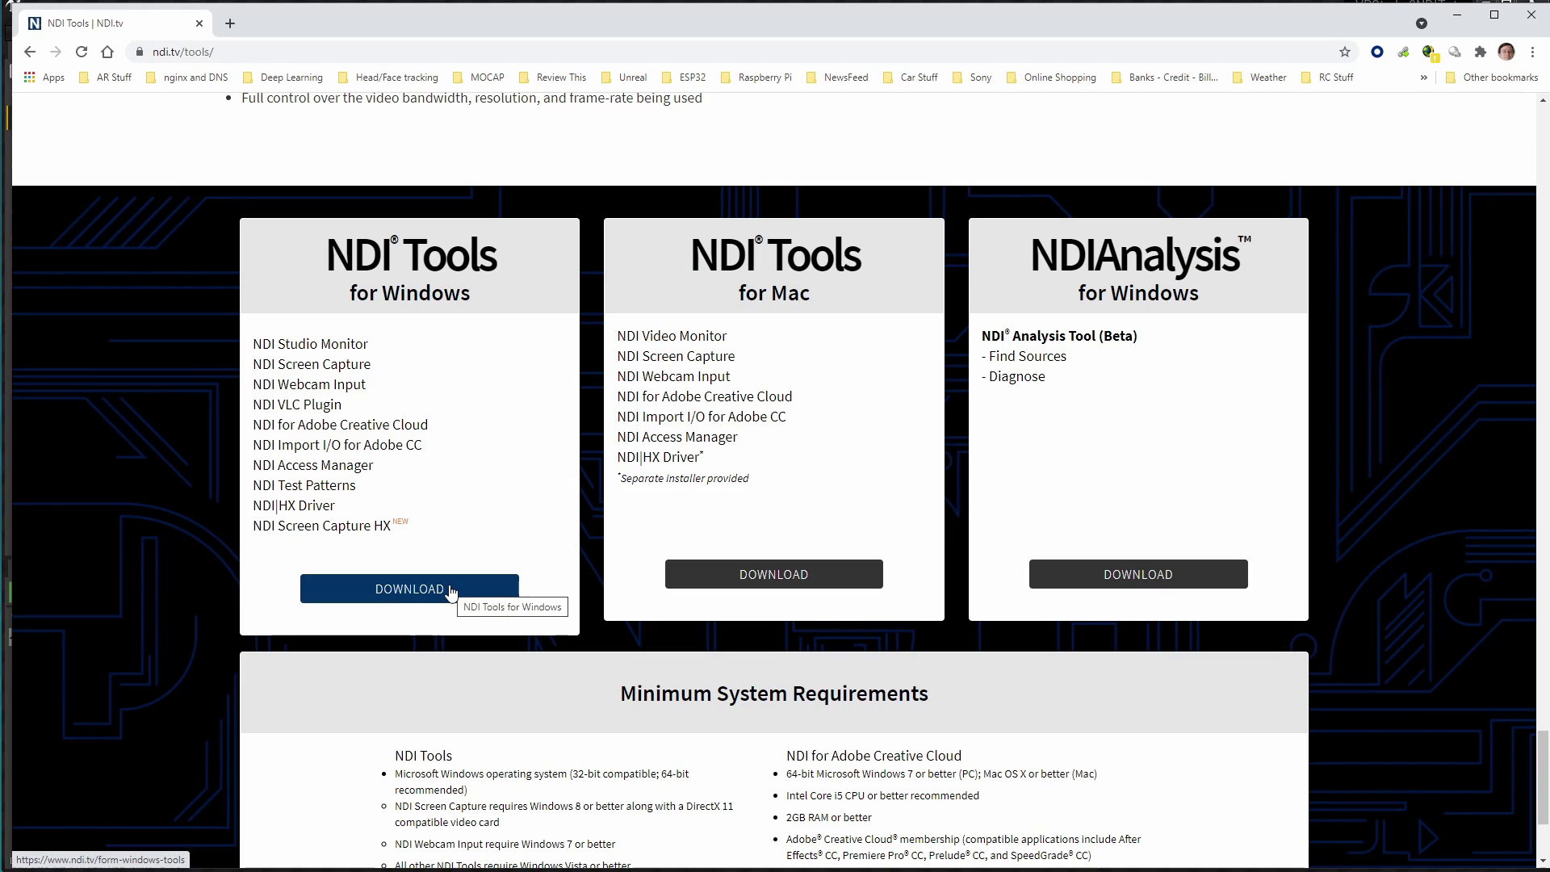
scroll(450, 591, up, 5)
scroll(450, 591, up, 5)
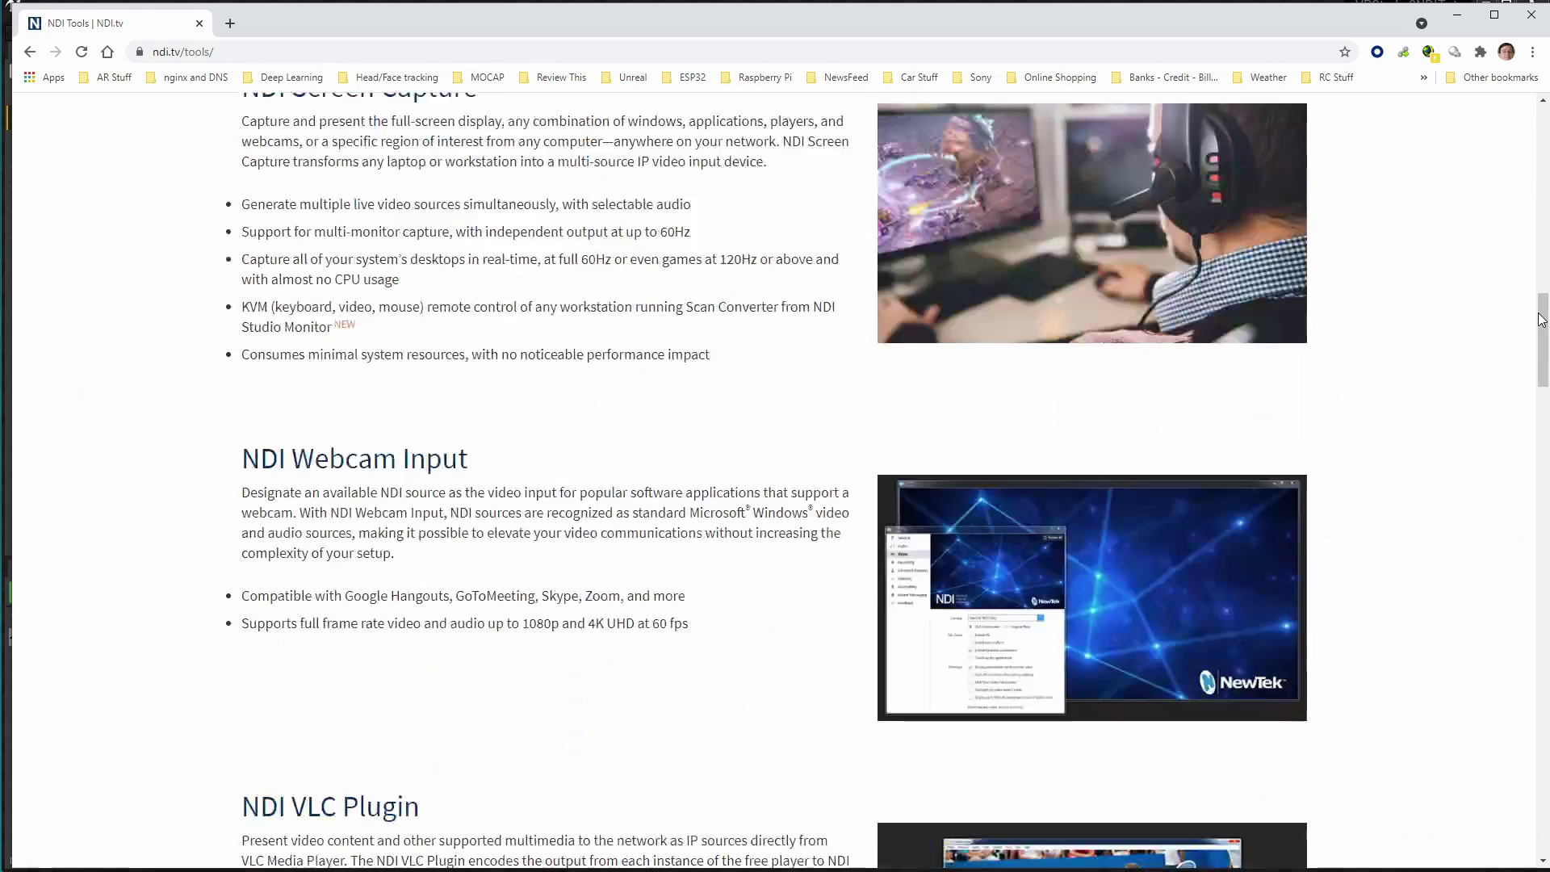
scroll(940, 150, up, 15)
click(1019, 122)
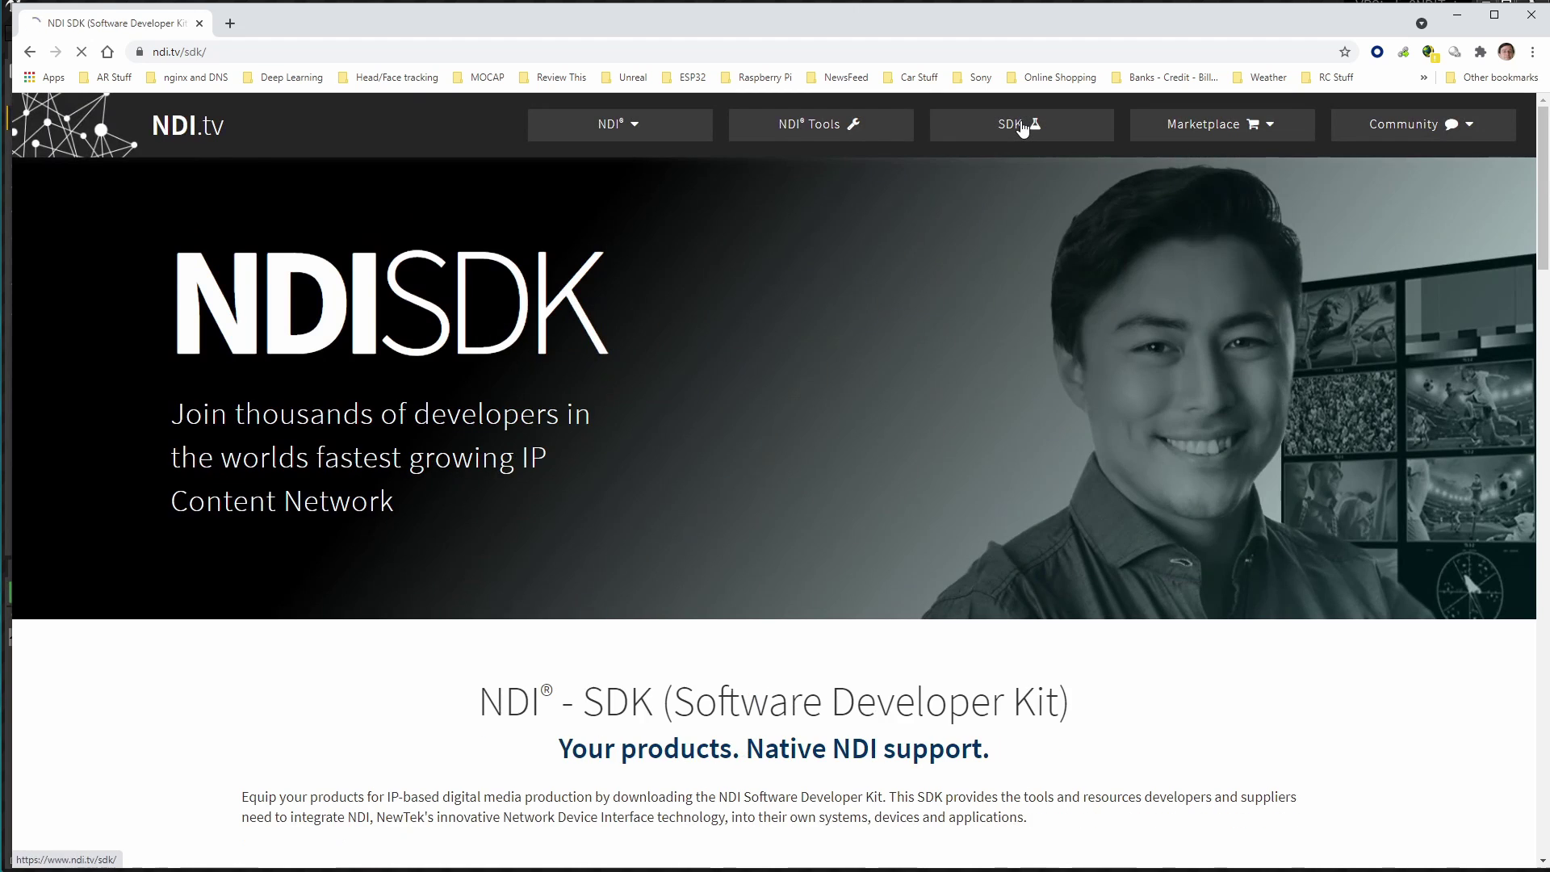
scroll(1055, 346, down, 10)
scroll(1056, 346, up, 1)
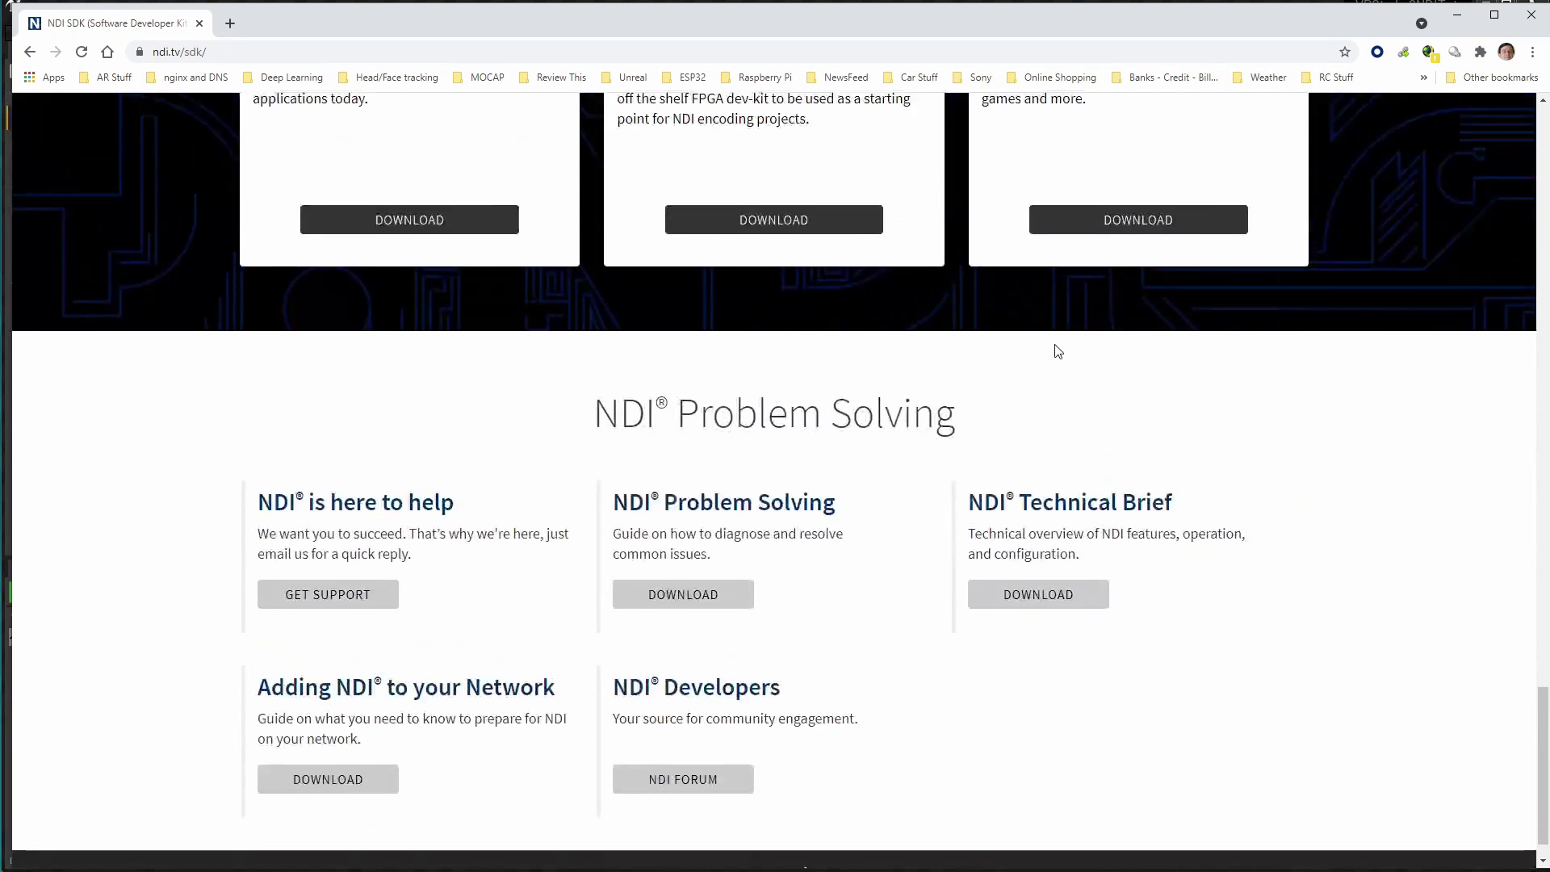
scroll(1055, 347, up, 4)
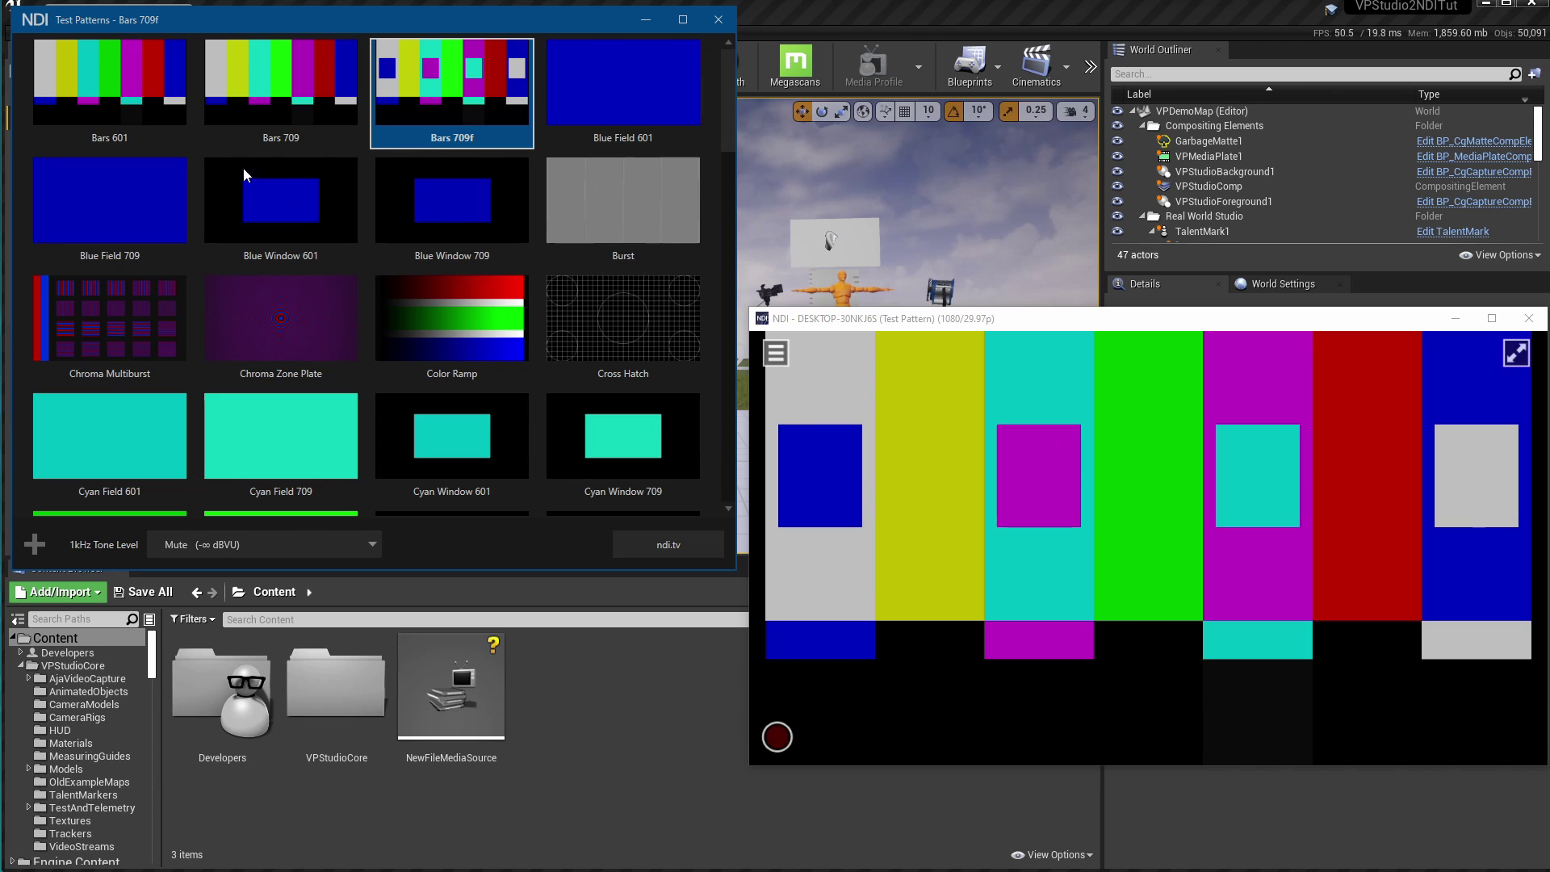
Step: Cycle the test pattern through Bars 601, Bars 709, Color Ramp and Bars 709f
click(100, 82)
click(255, 91)
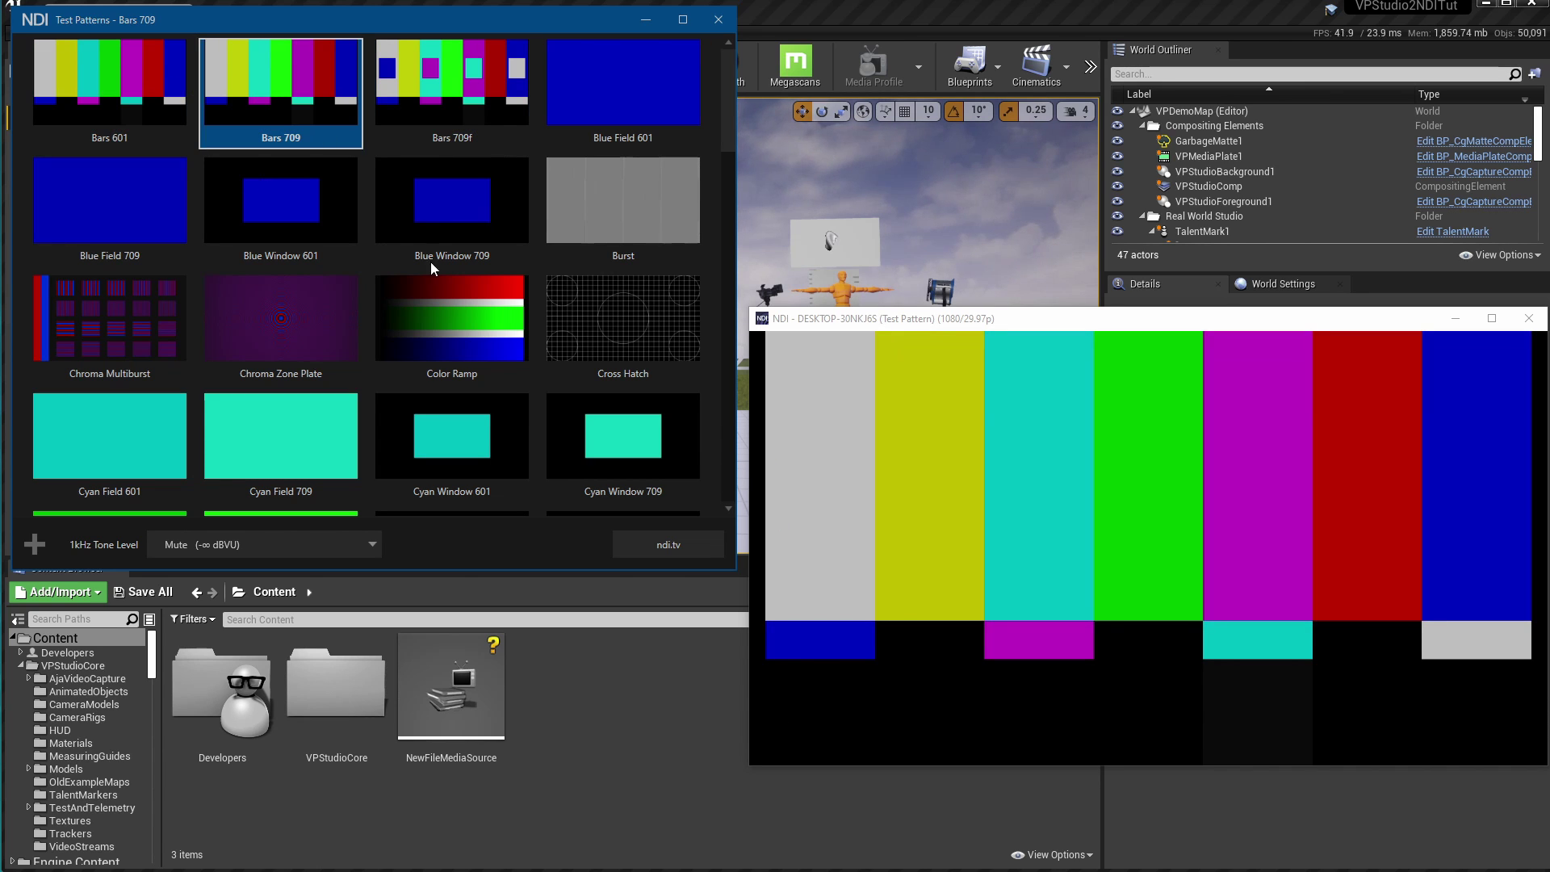
click(471, 334)
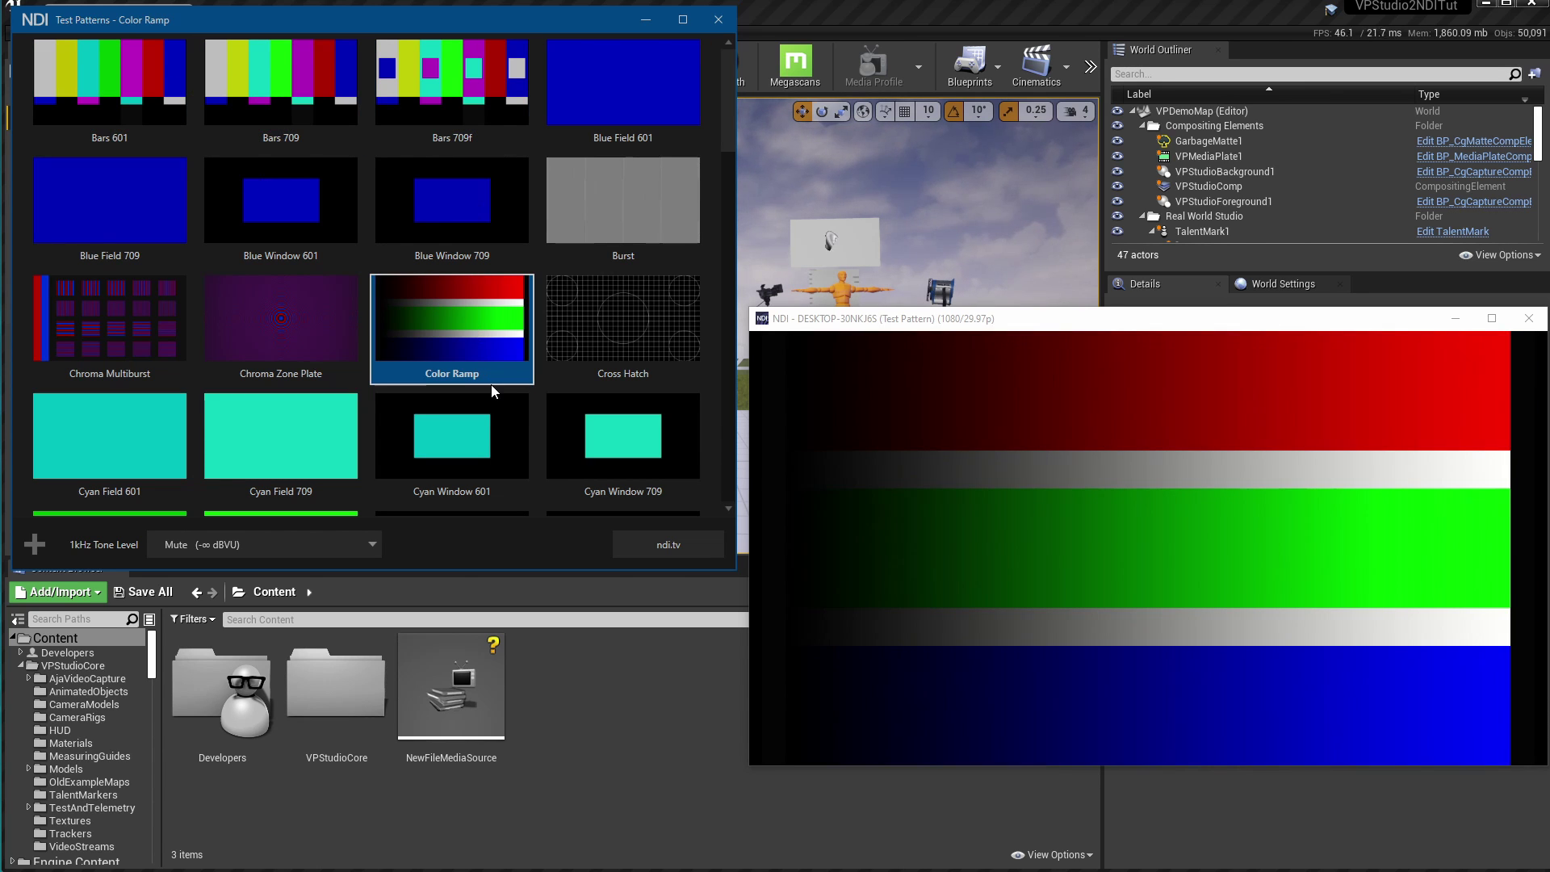
mouse_move(1148, 545)
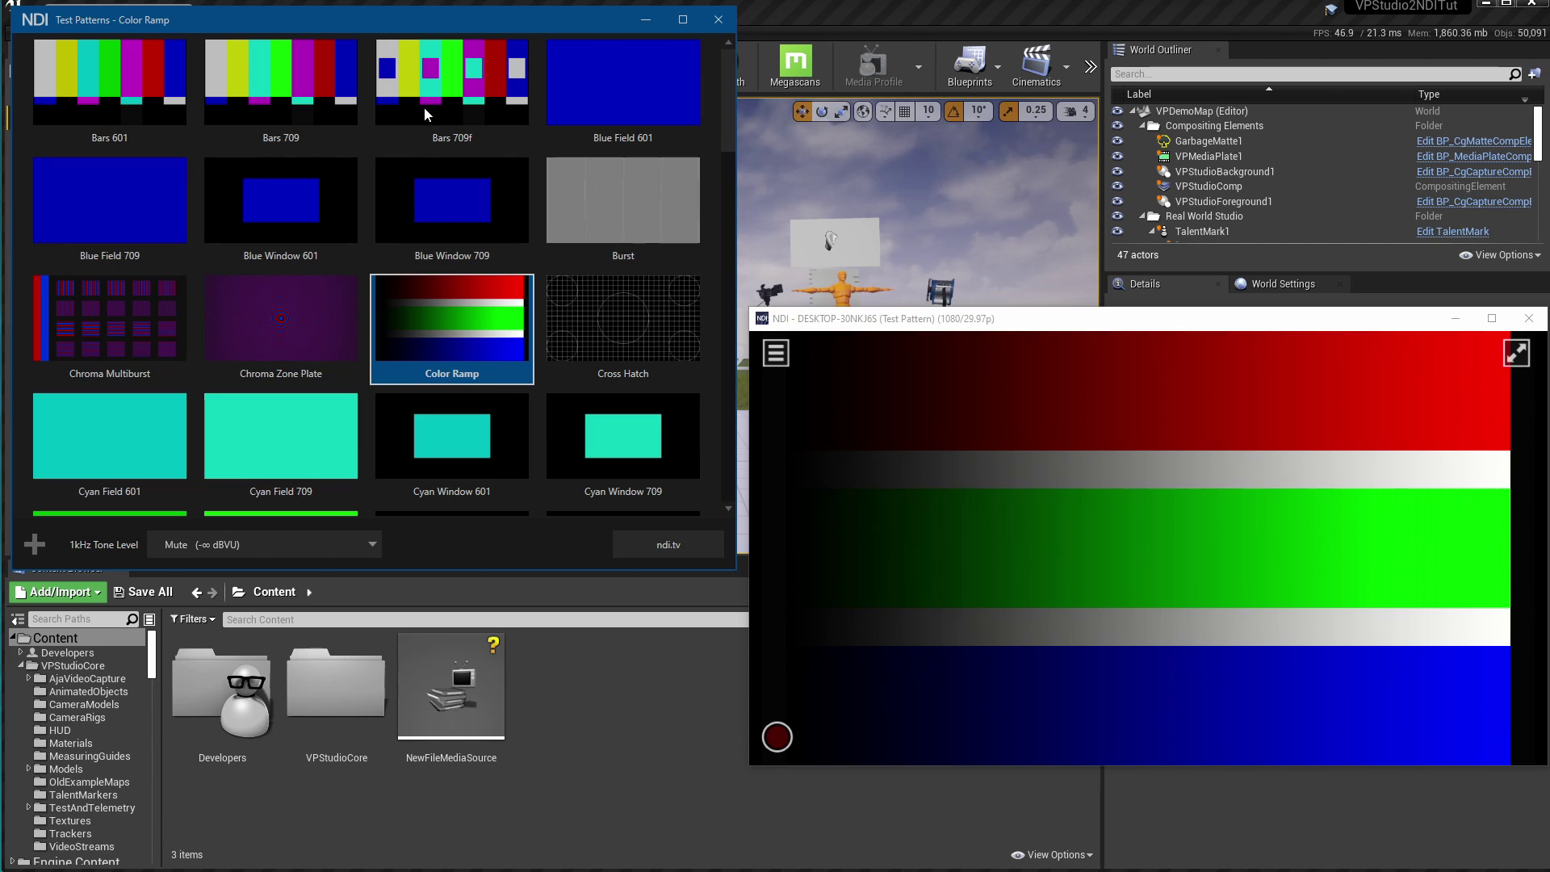
click(460, 87)
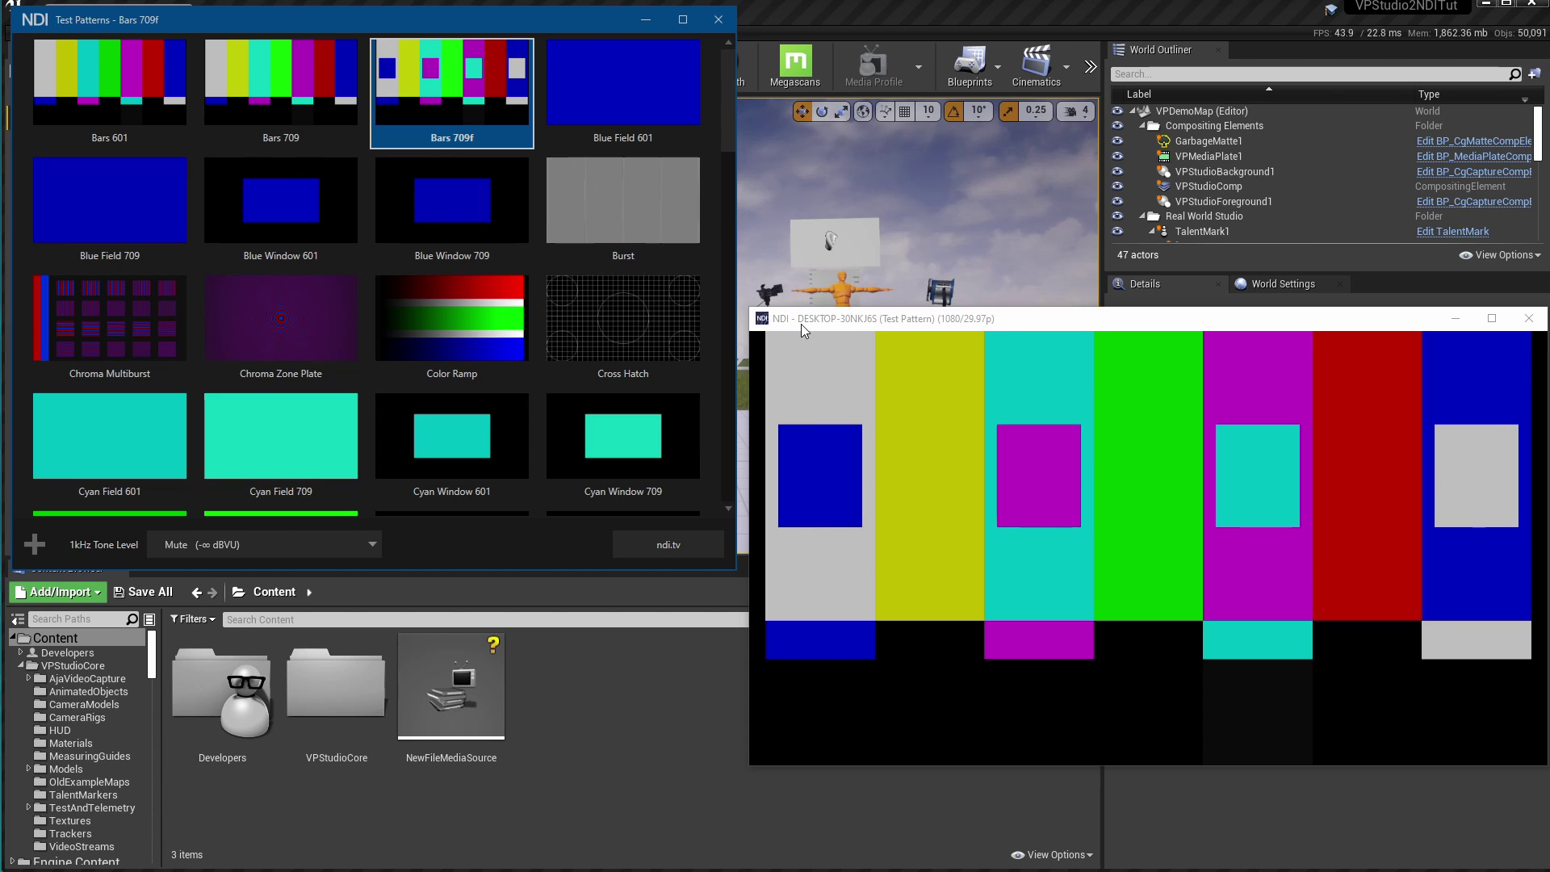
Step: Check Studio Monitor's NDI source list, then switch the test pattern to Bars 601
click(776, 353)
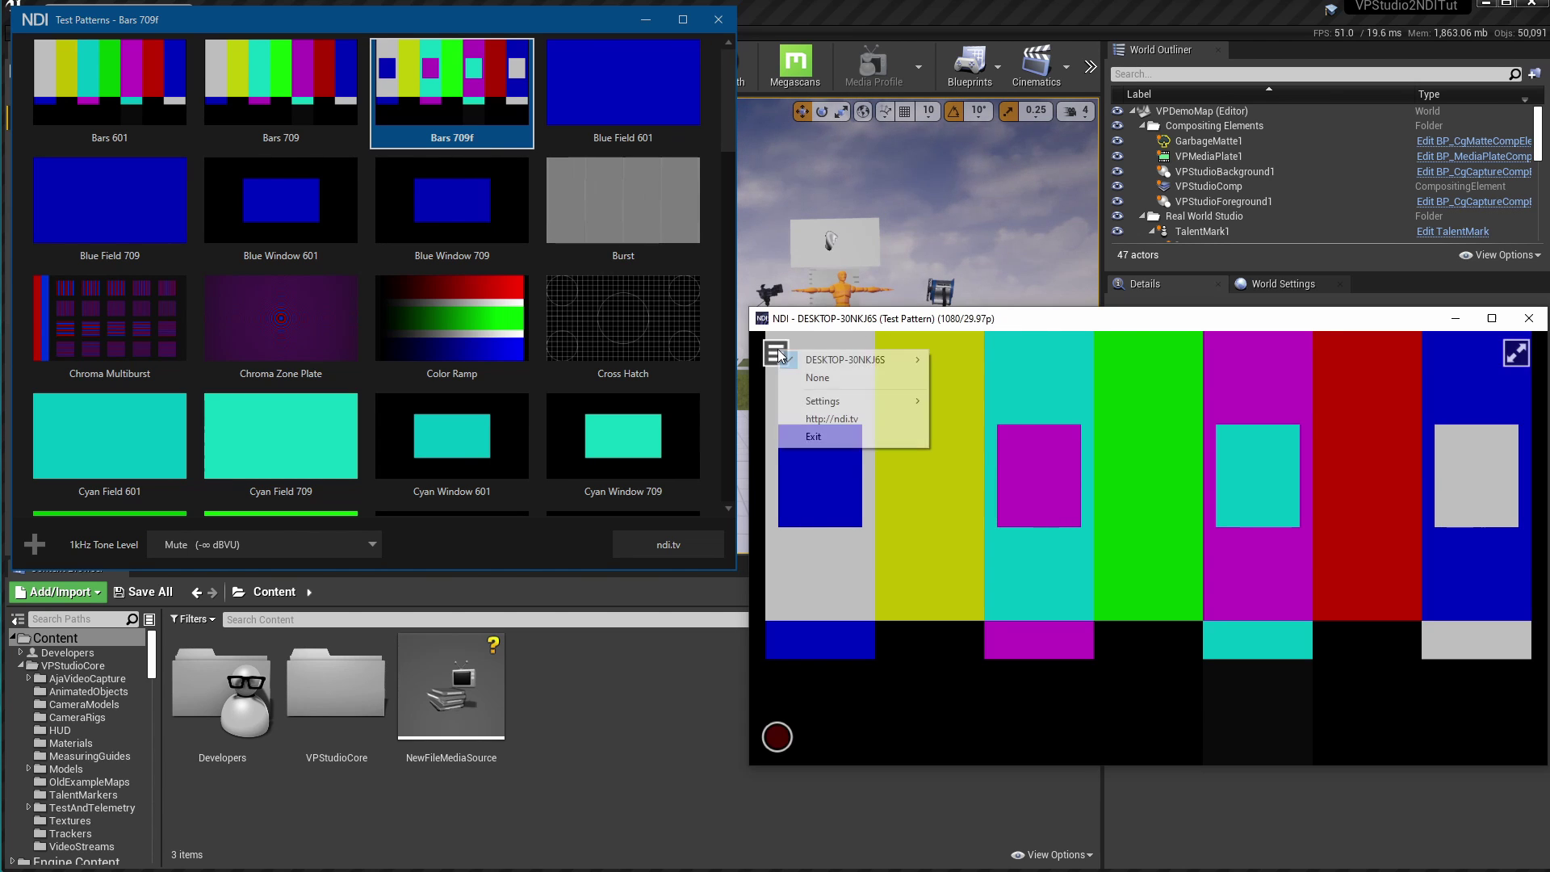
mouse_move(848, 360)
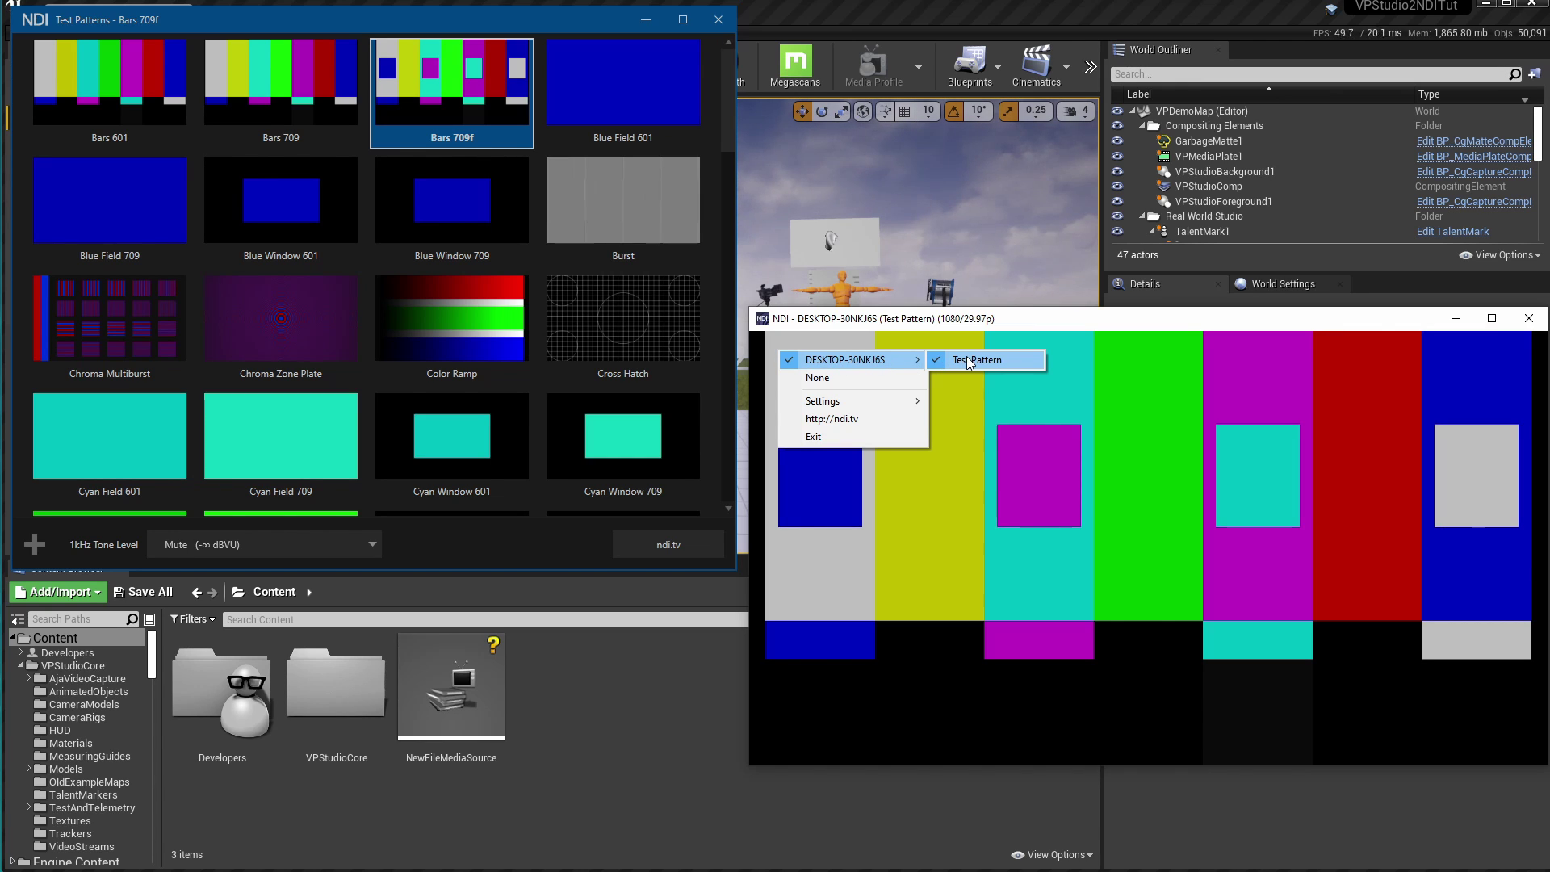
click(1064, 319)
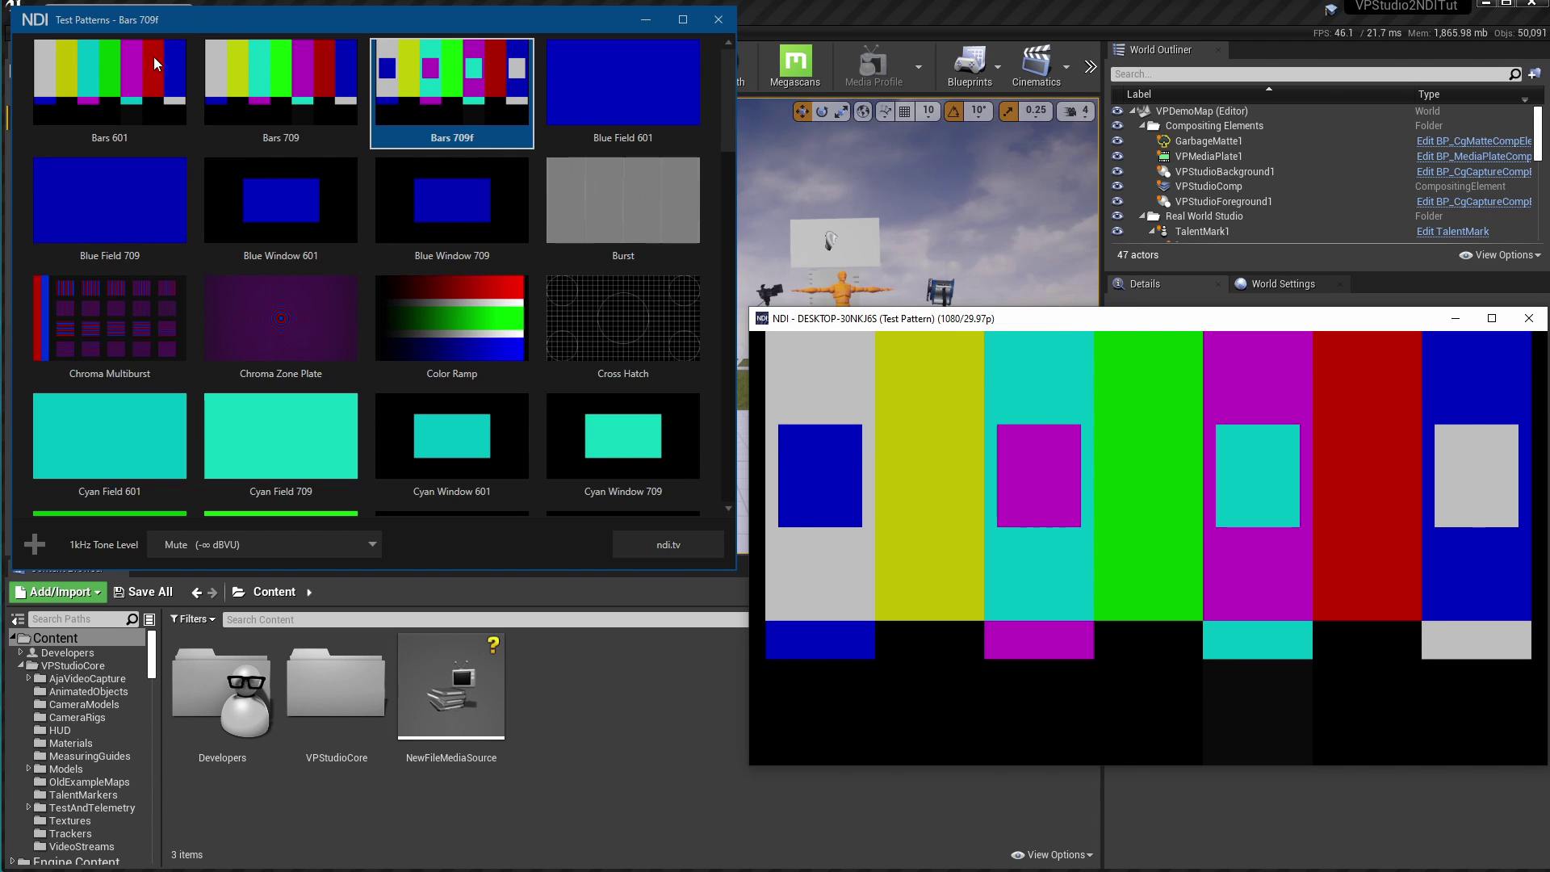
click(152, 84)
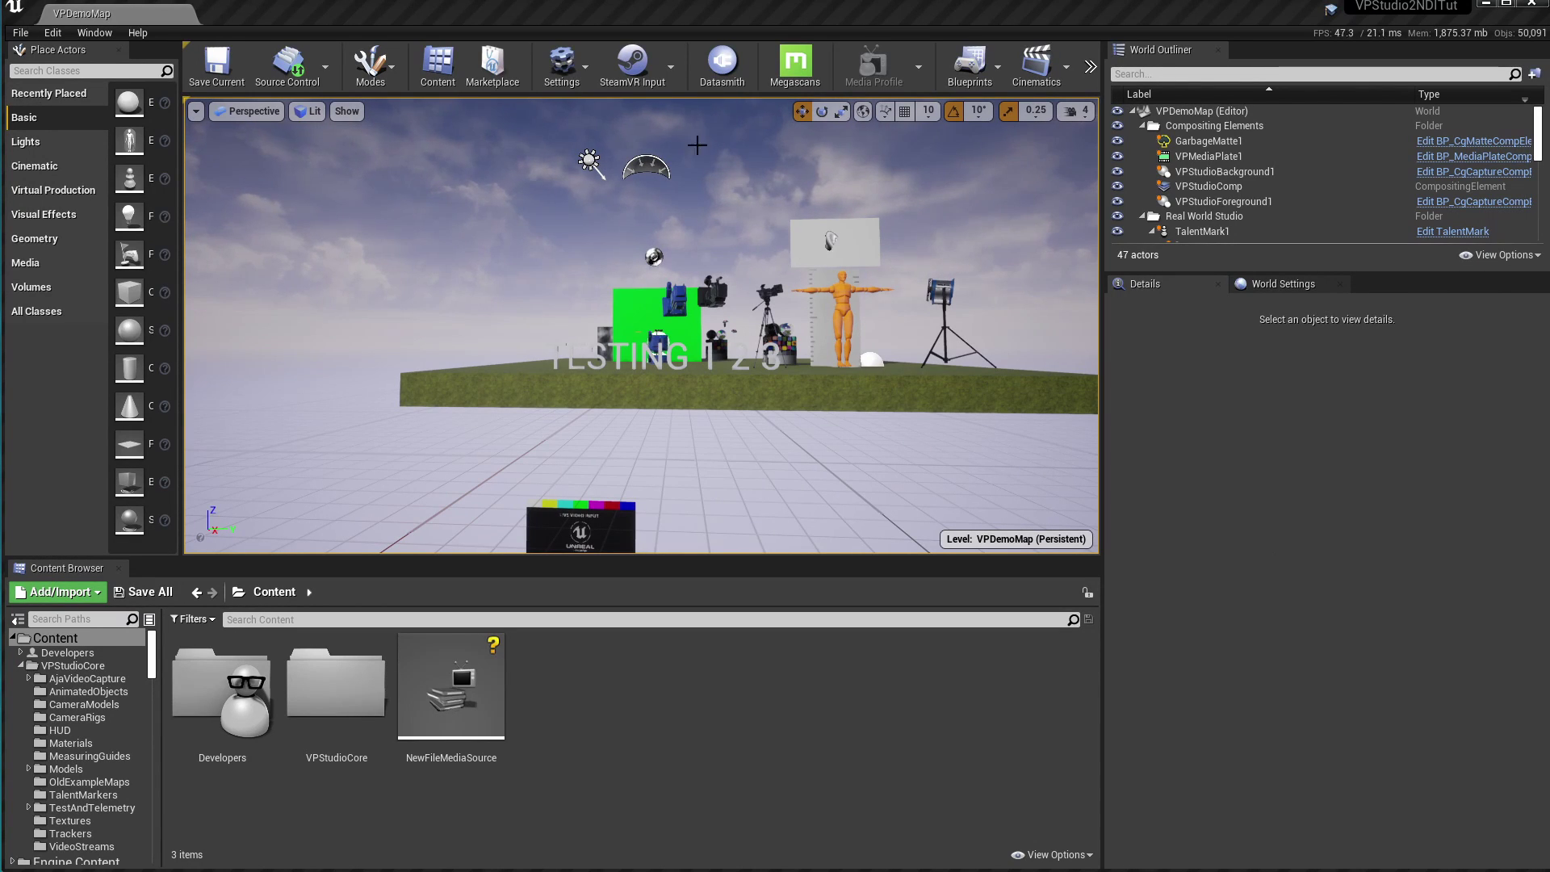
Step: Enable the NDI IO Plugin in the Plugins browser and restart the editor
click(586, 72)
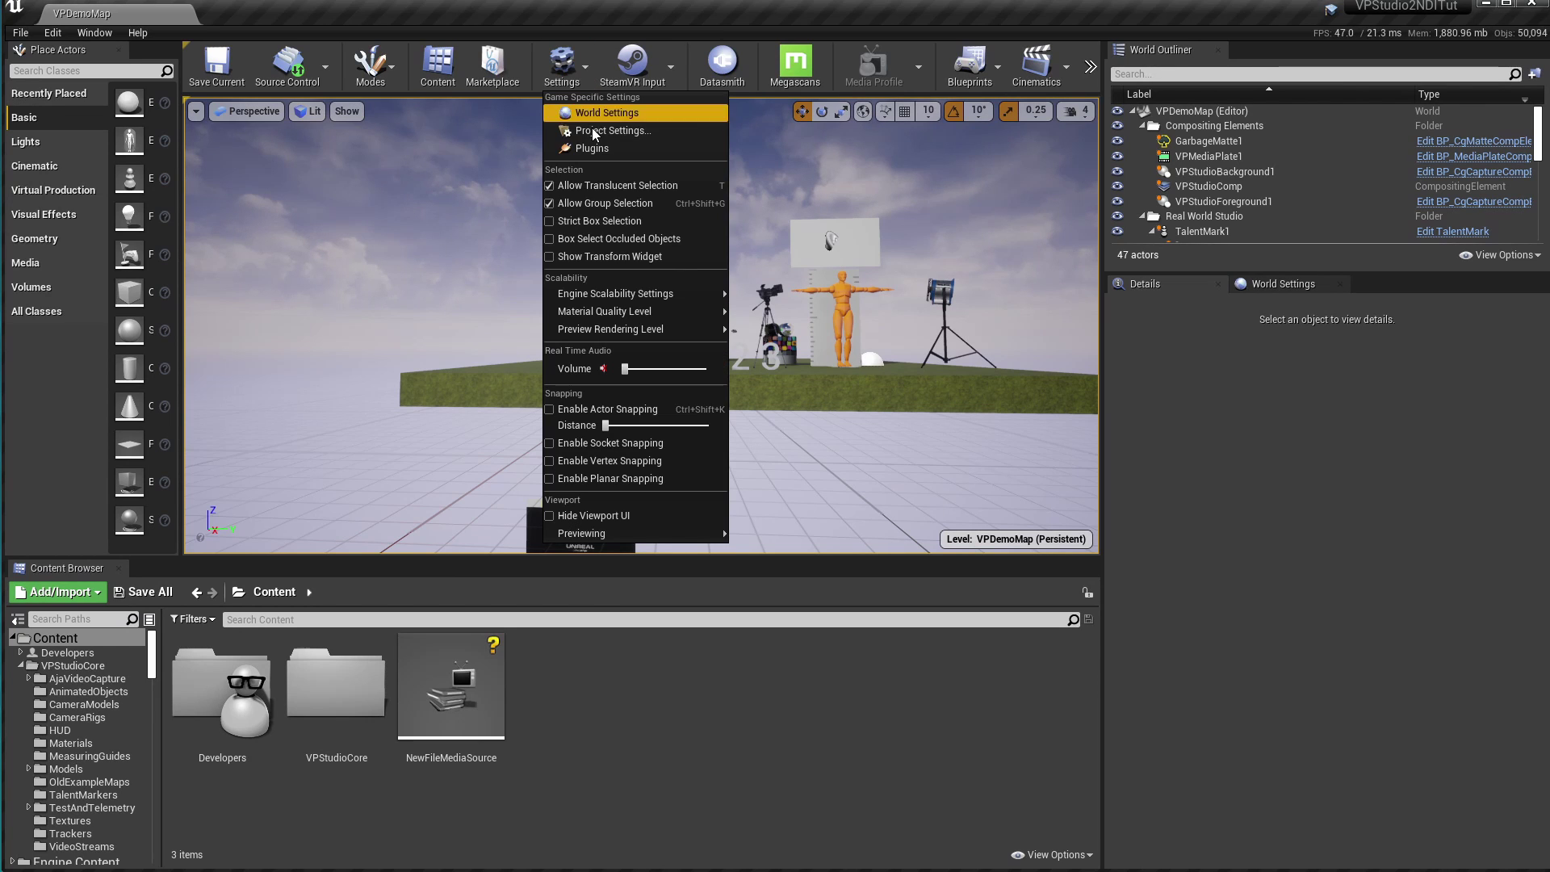
click(598, 149)
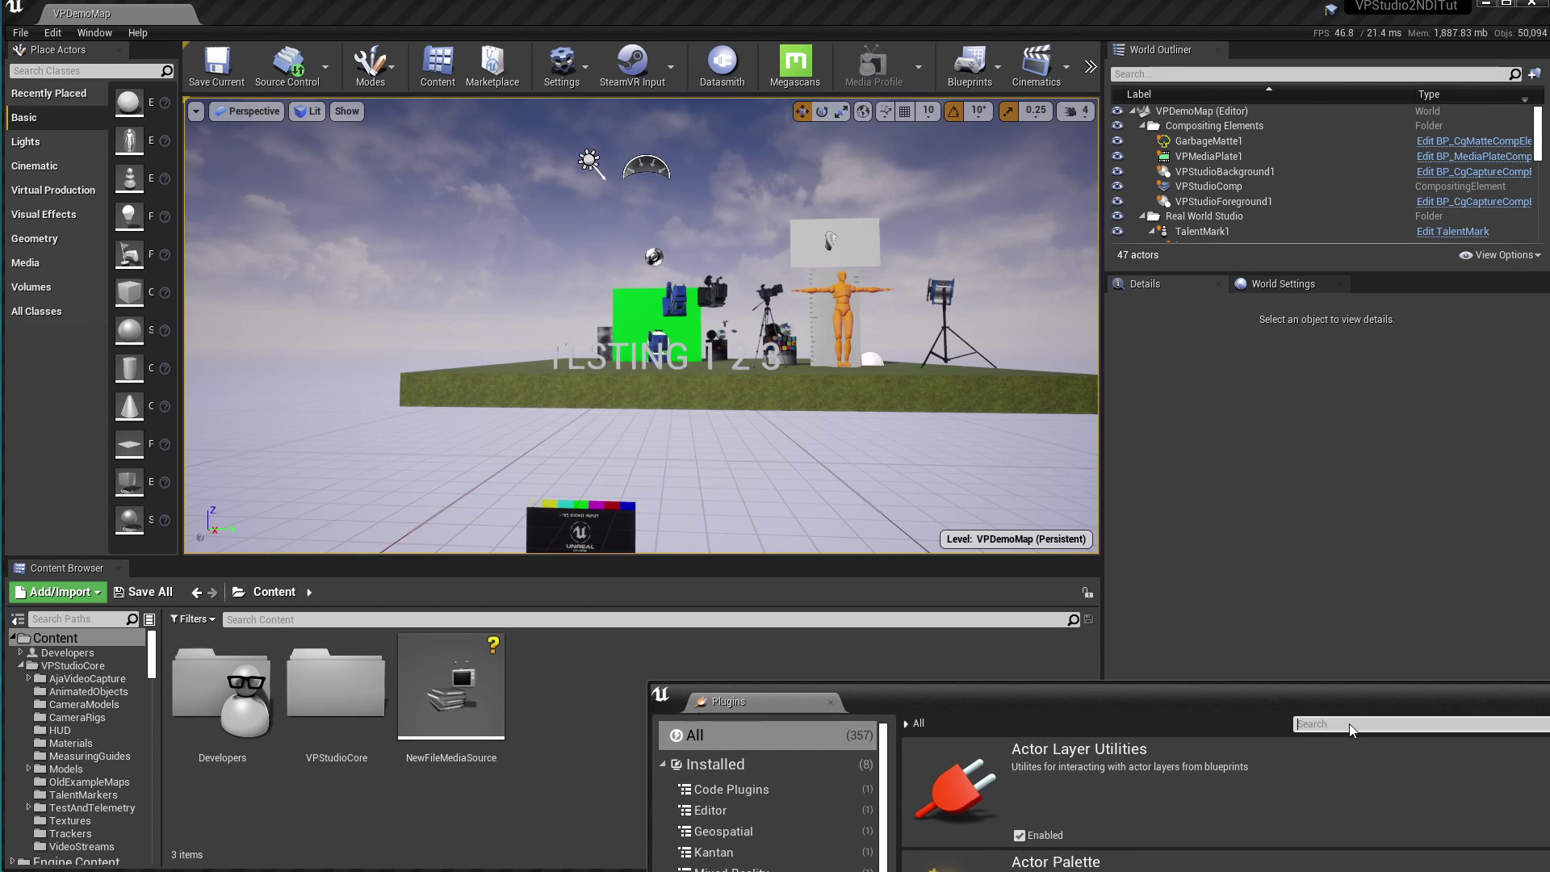
drag(1104, 148, 1116, 94)
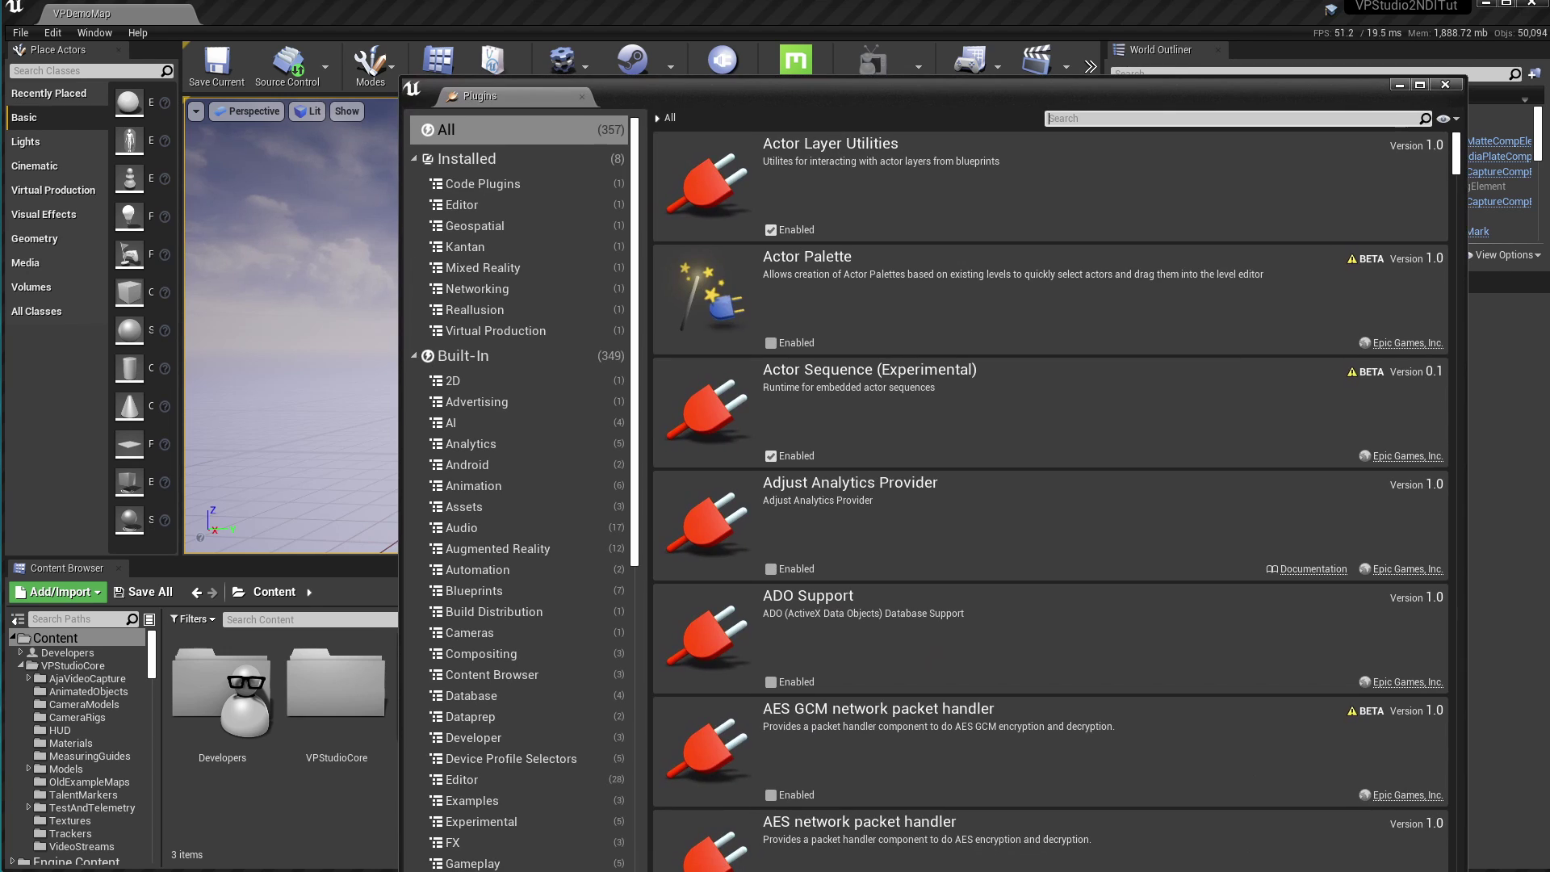
text(ndi)
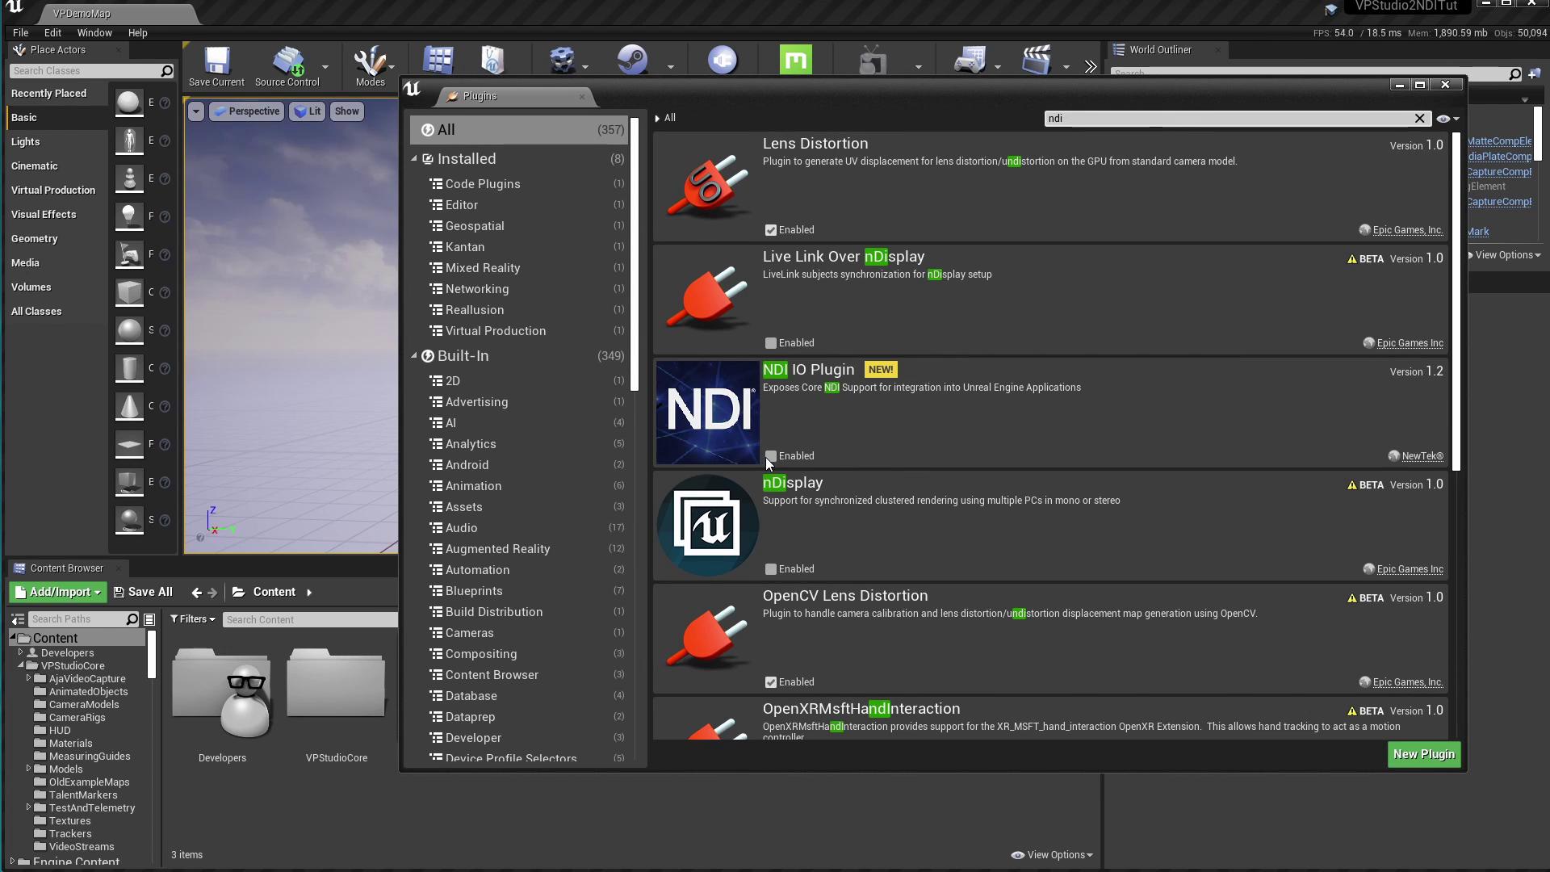
click(771, 456)
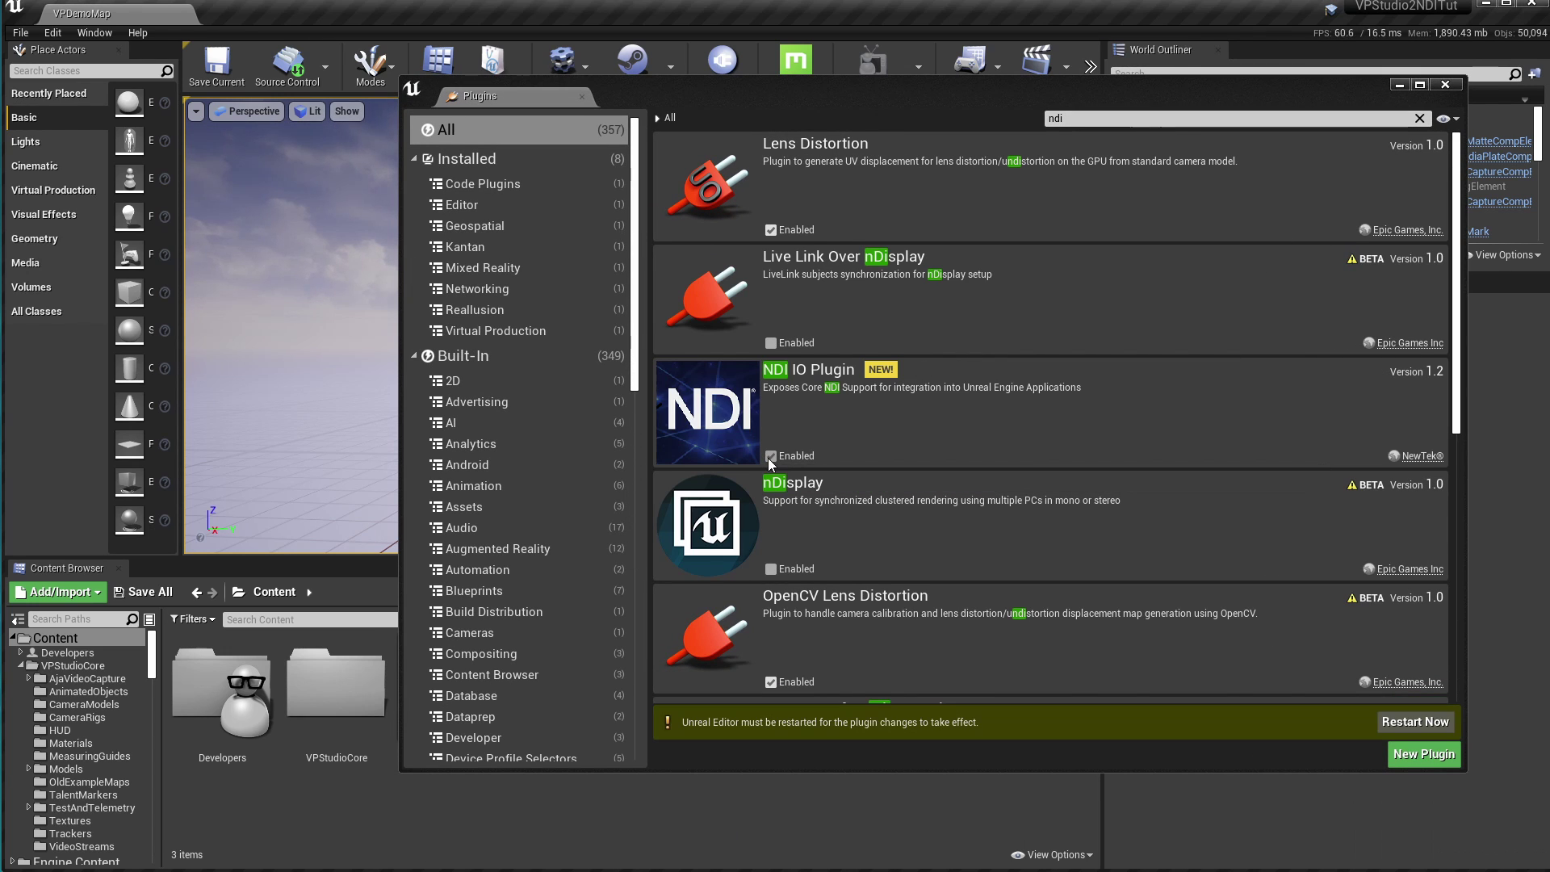
click(1423, 723)
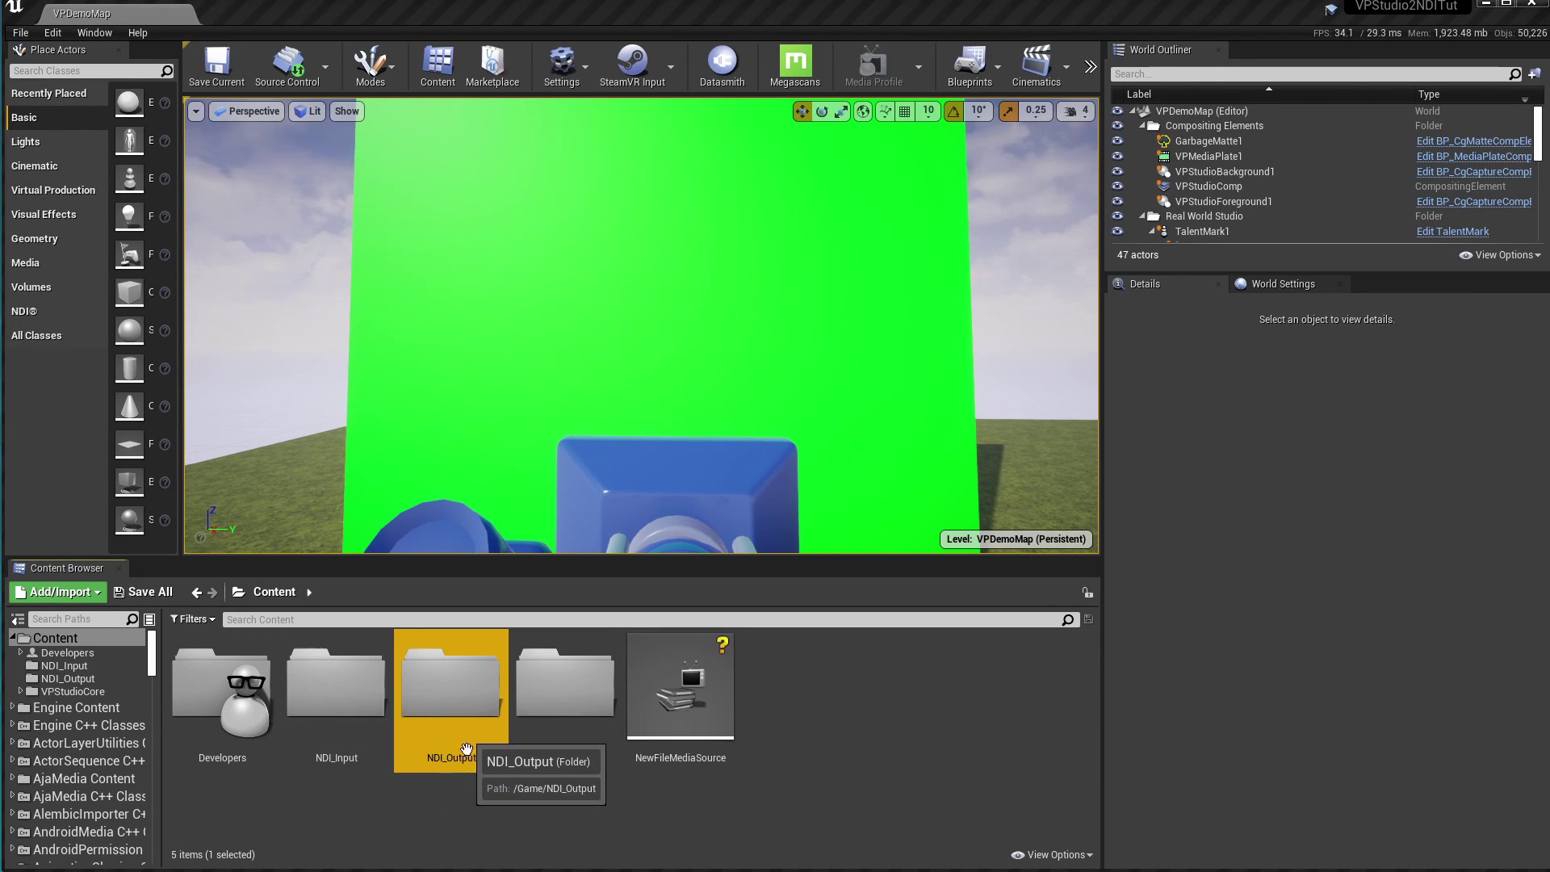
Step: Open the NDI_Output folder and select the VPStudioComp compositing element
click(344, 798)
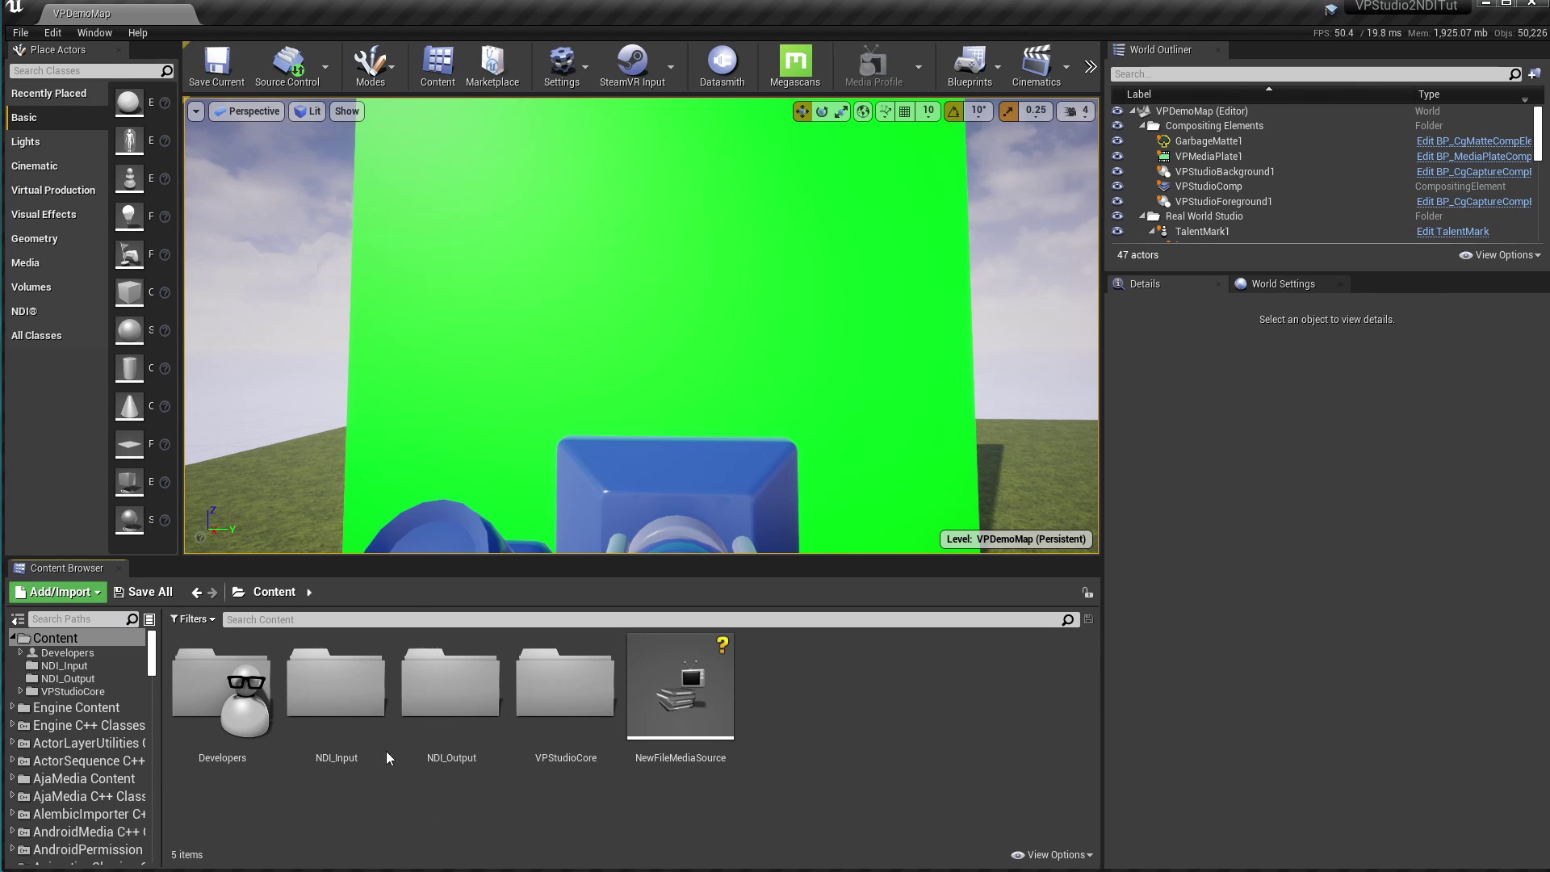
double_click(453, 694)
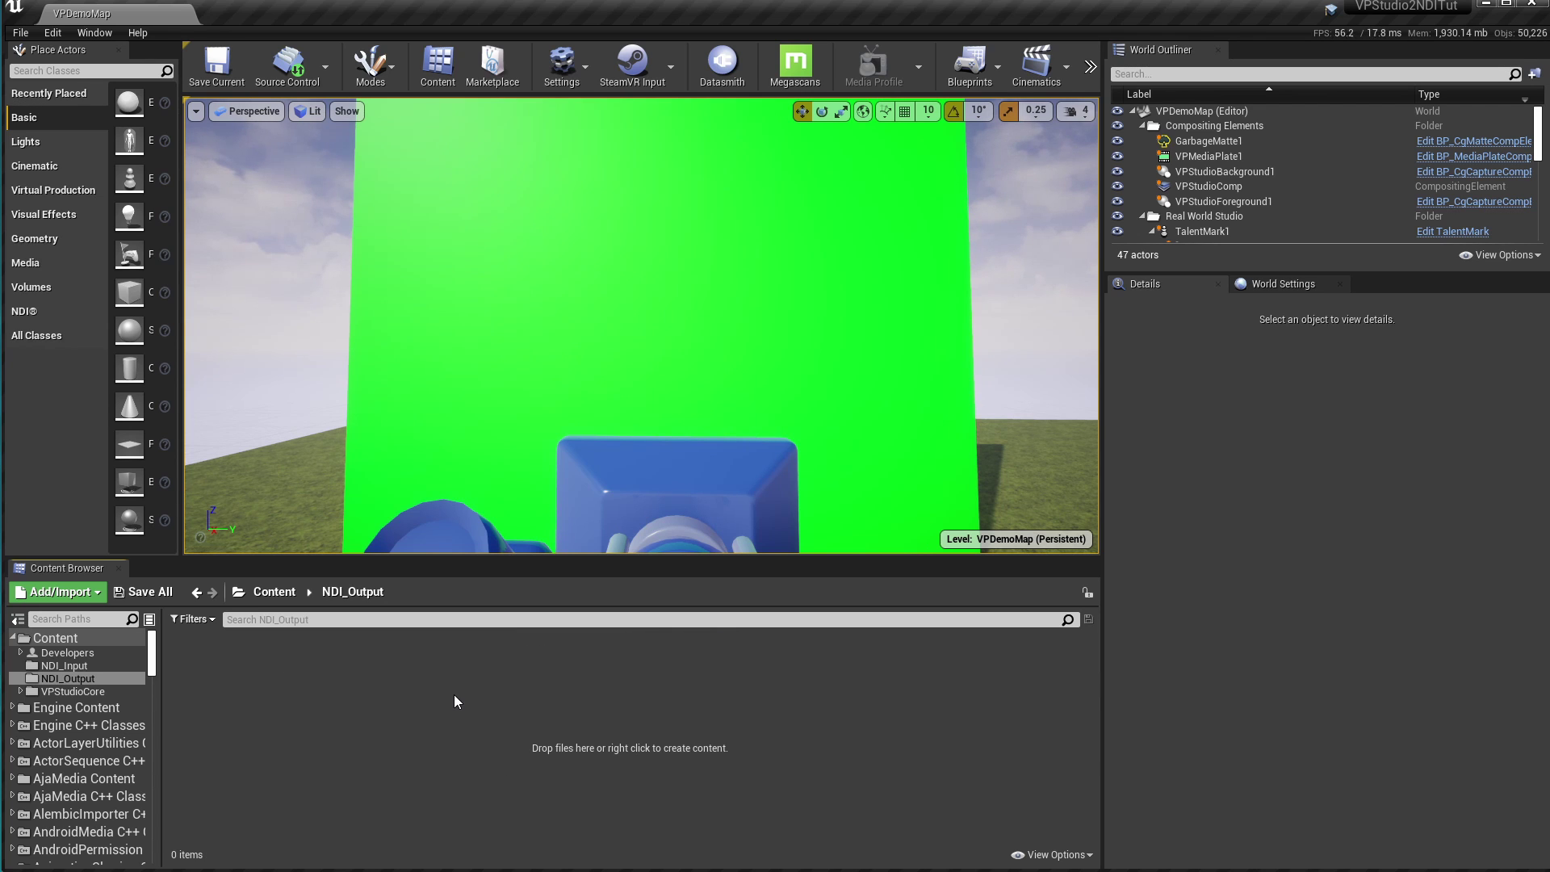
click(1030, 315)
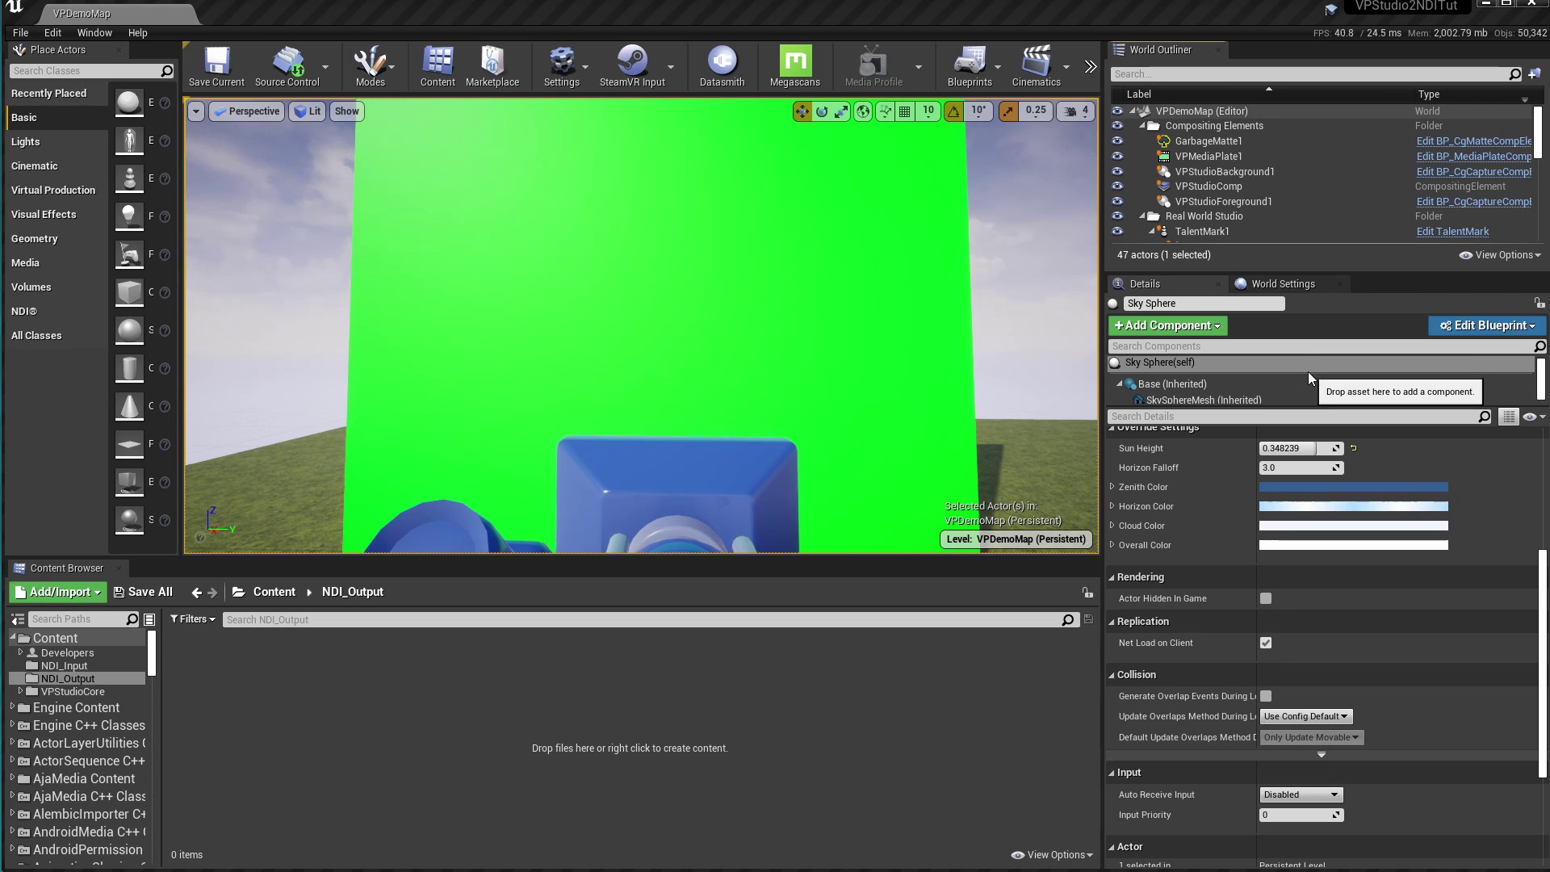
click(1226, 186)
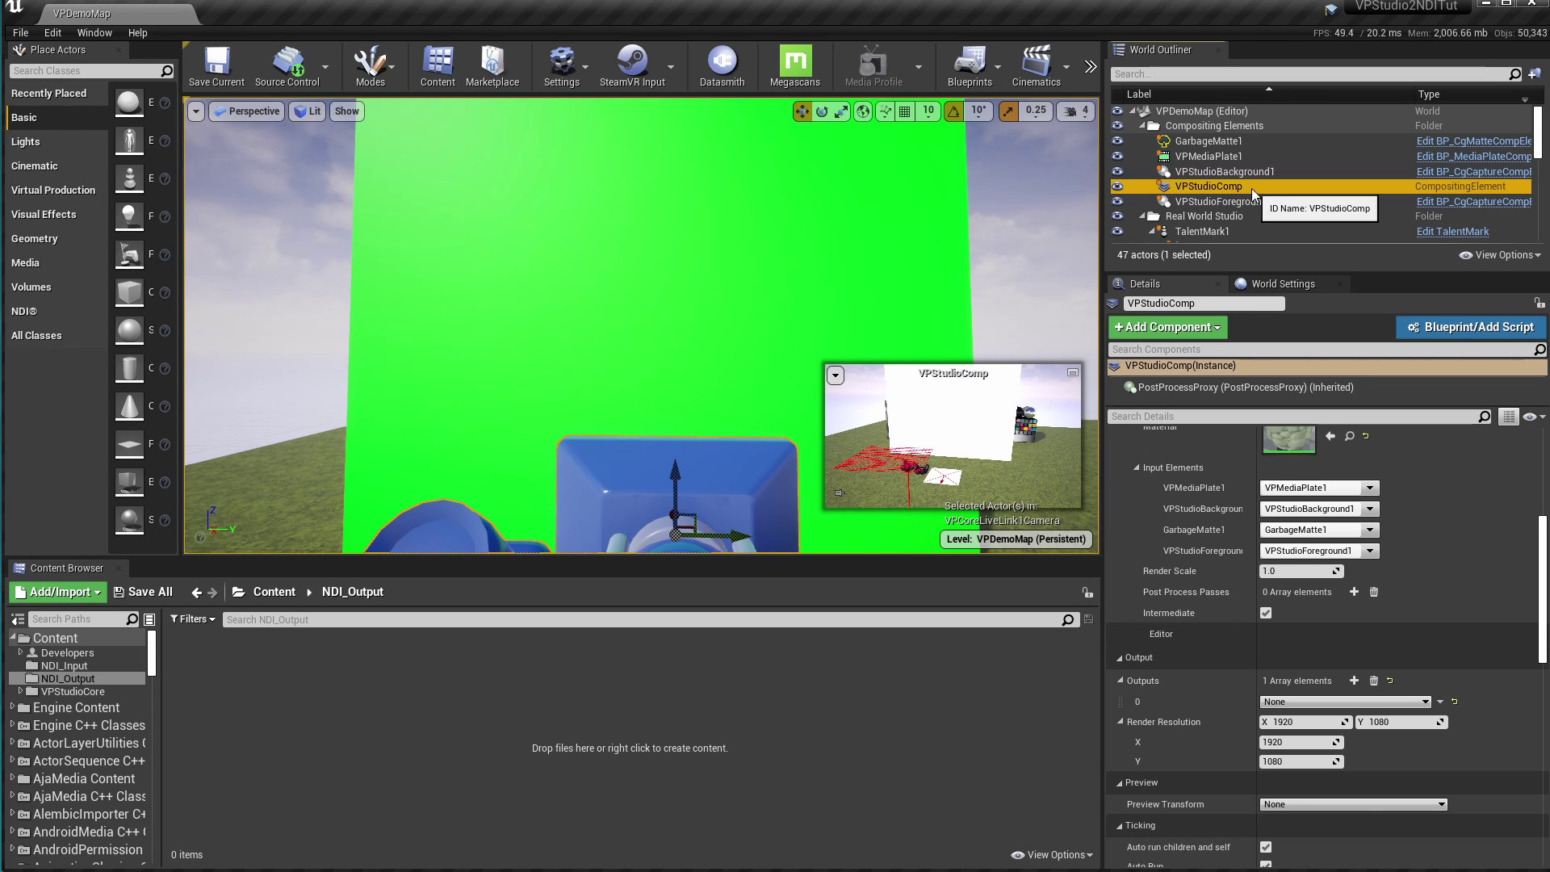
scroll(1474, 634, up, 3)
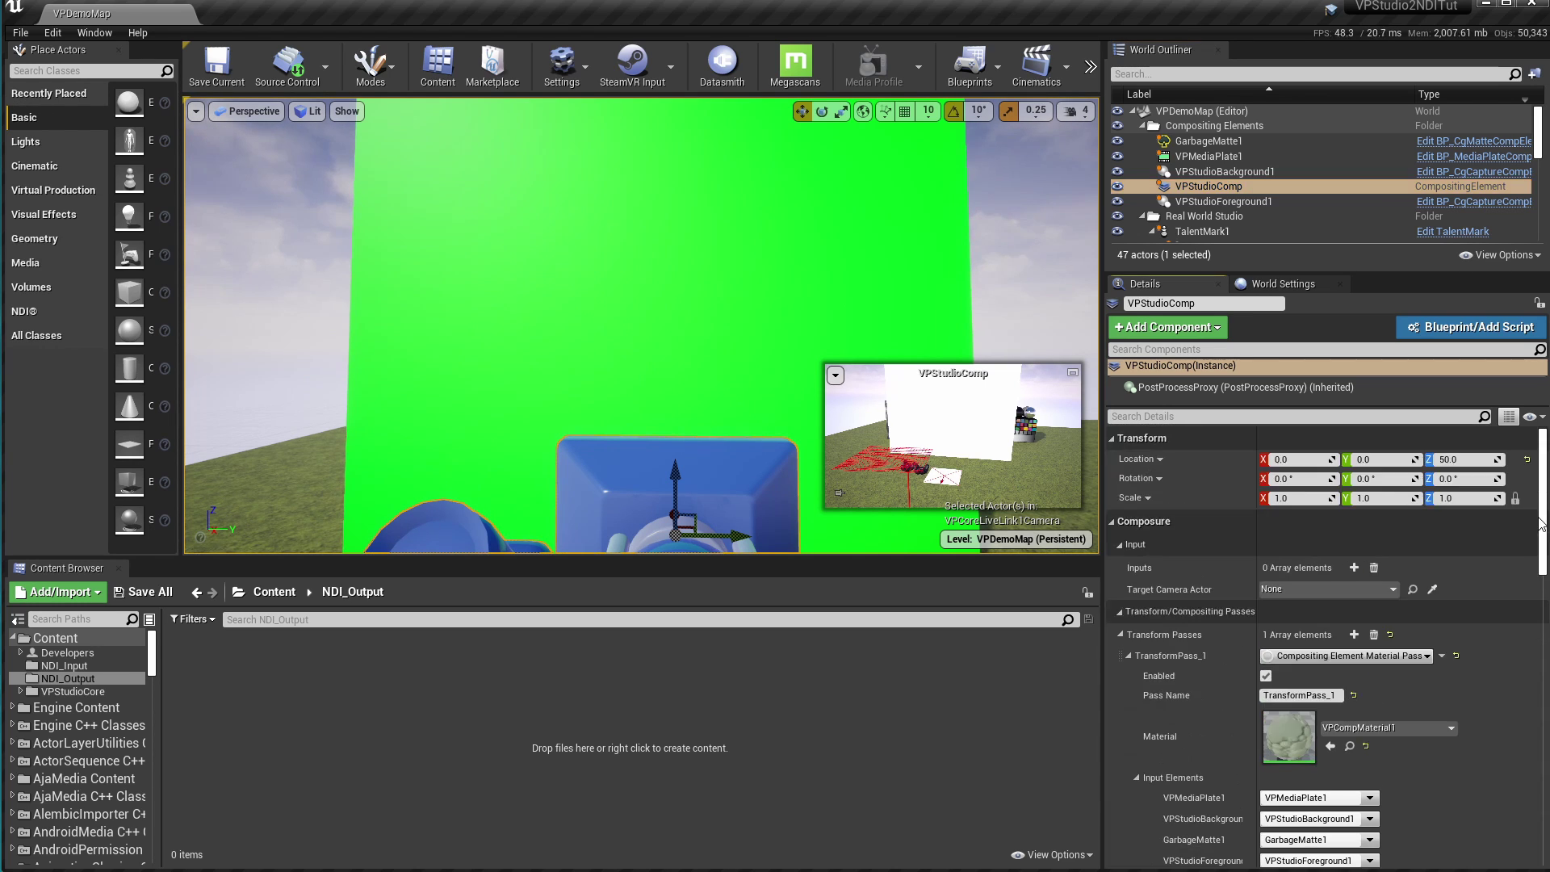
scroll(1502, 640, down, 2)
scroll(1528, 645, down, 3)
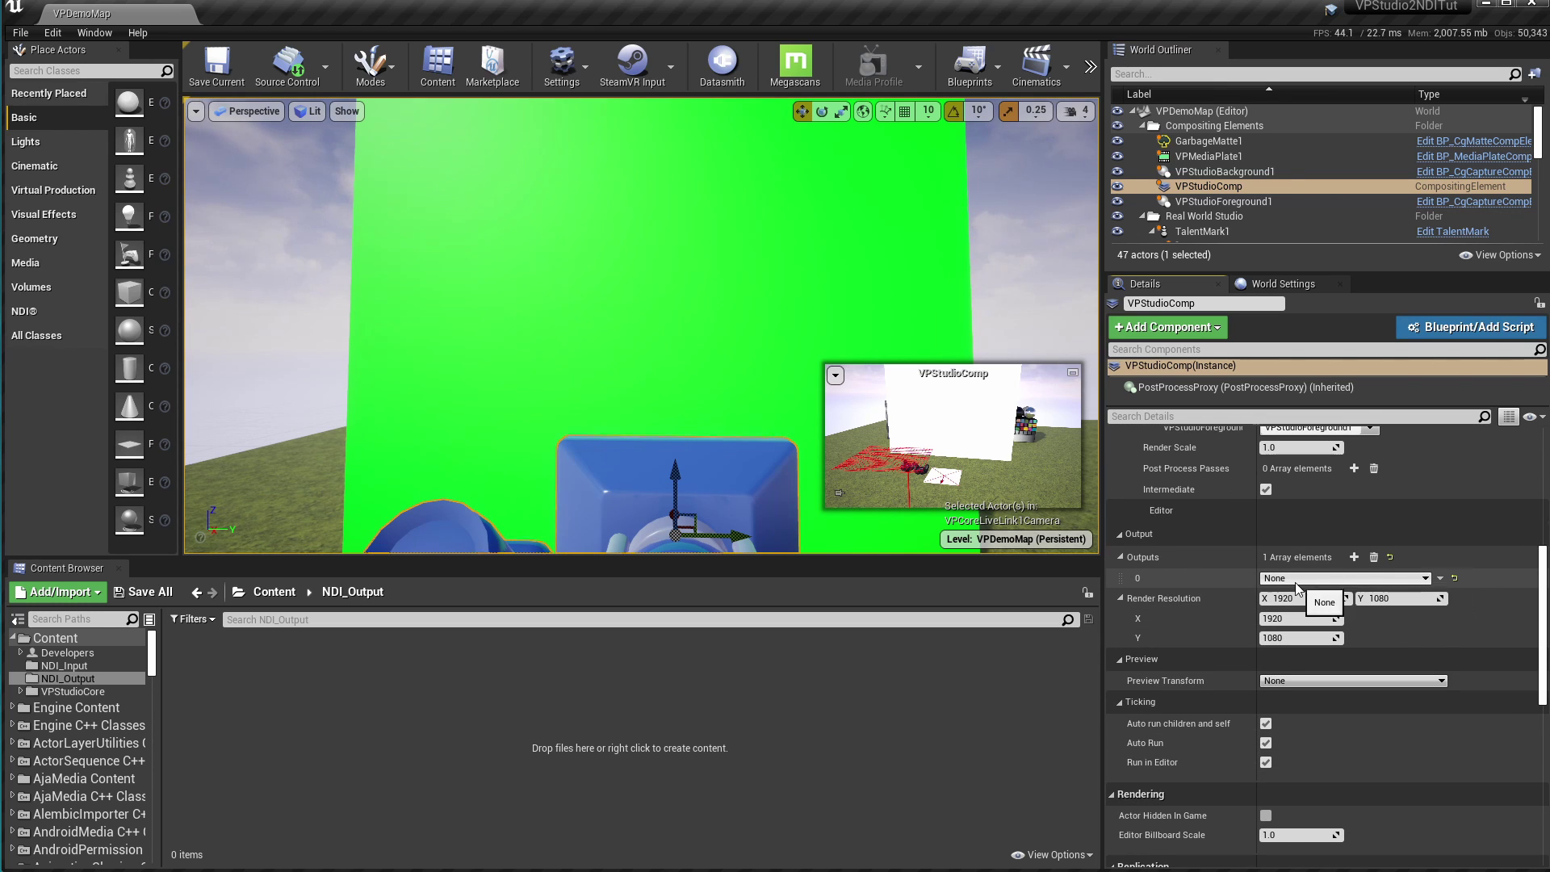
Step: Set VPStudioComp's Outputs[0] to Render Target Compositing Output
click(1427, 583)
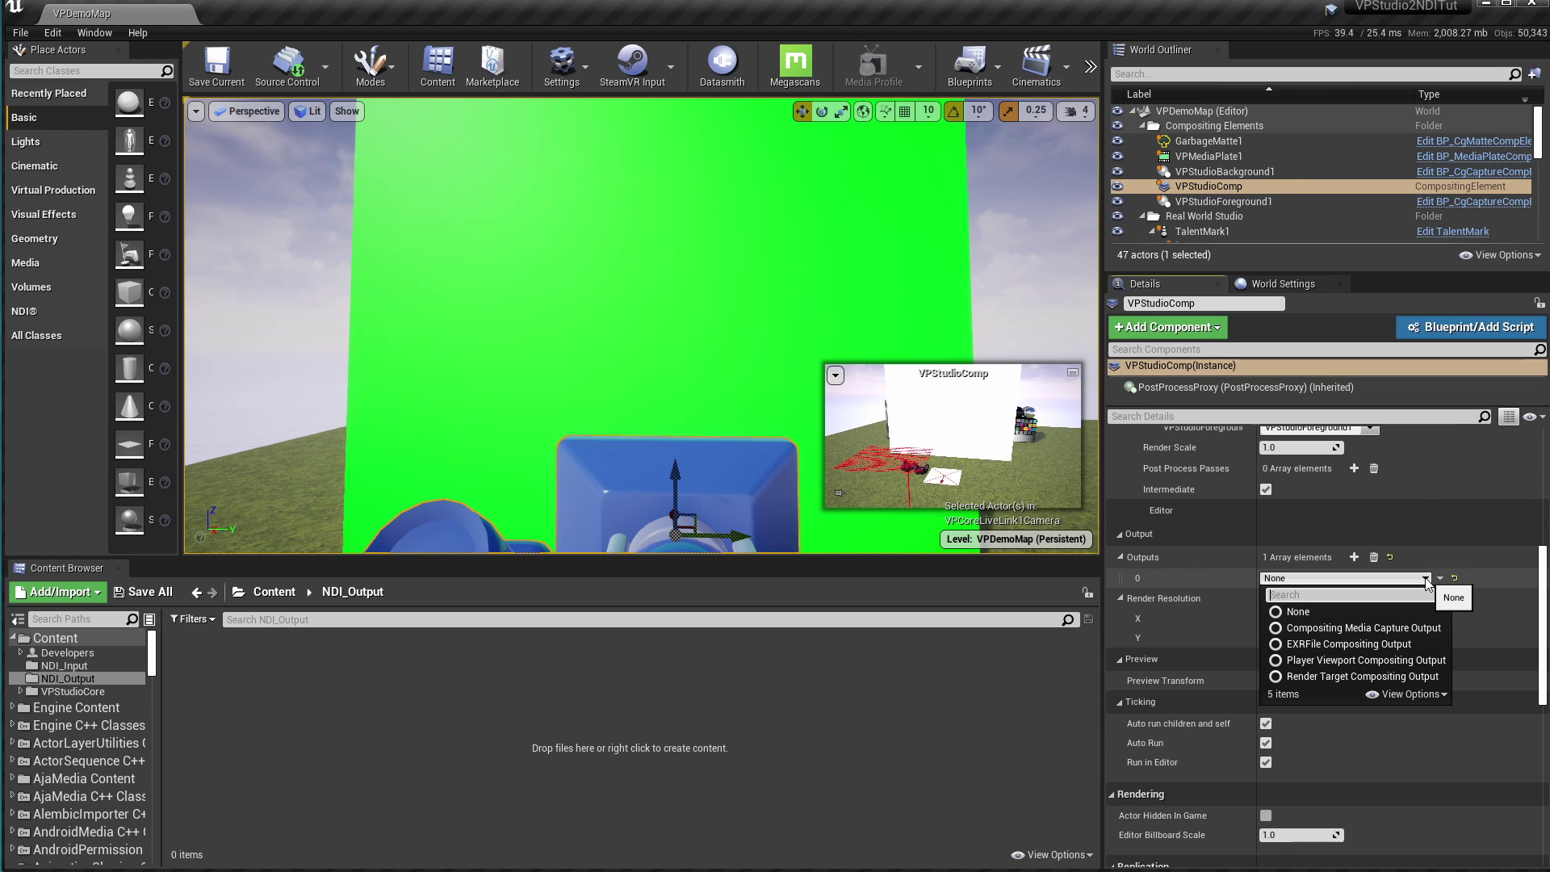
click(1353, 679)
scroll(1393, 654, down, 2)
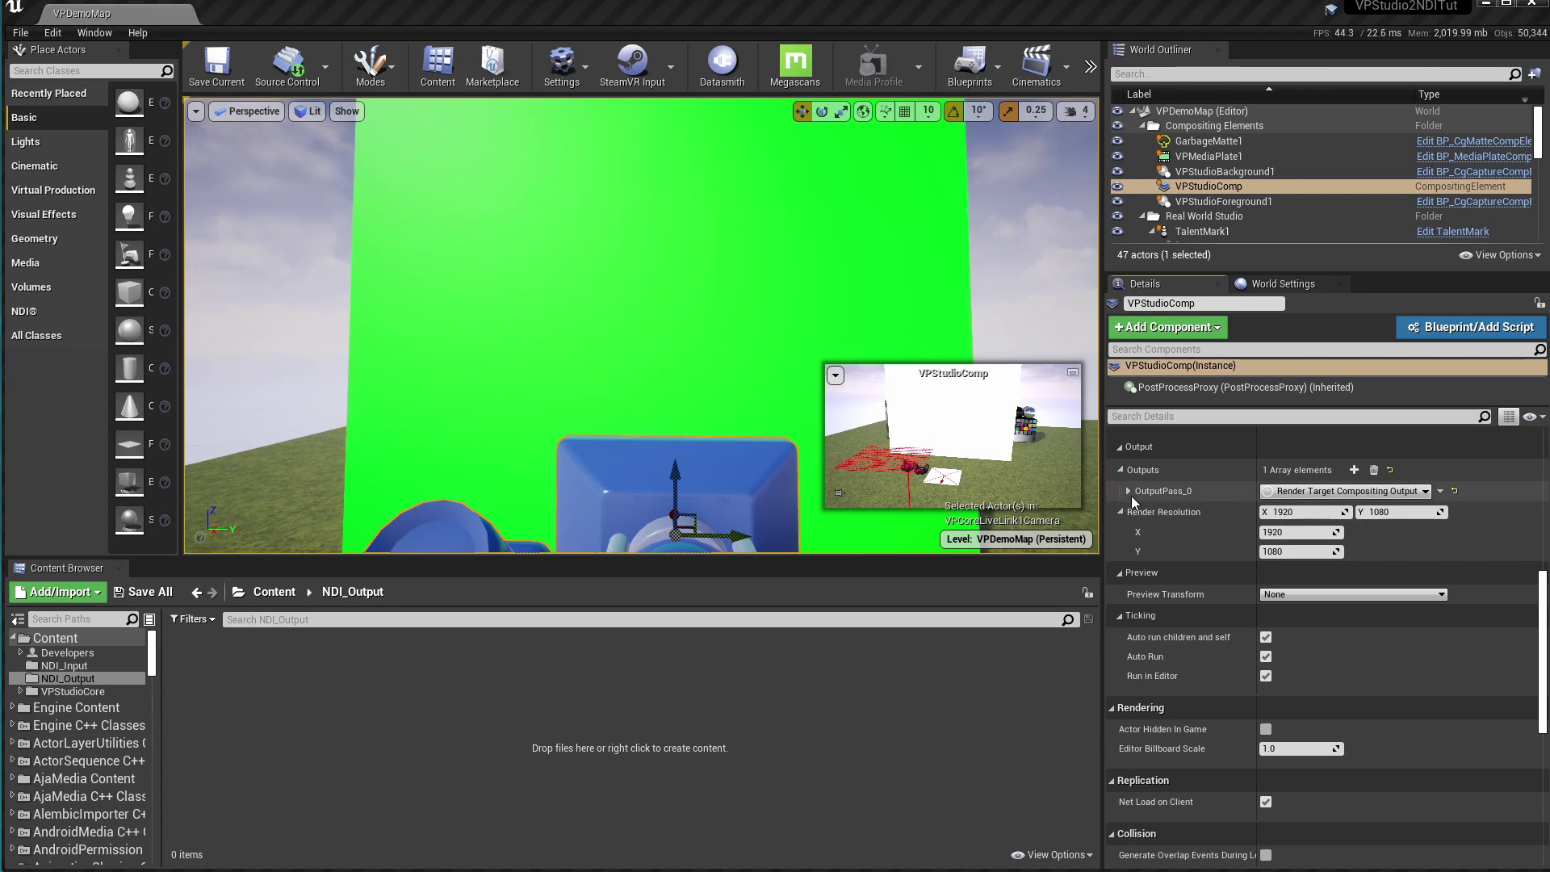
click(1128, 491)
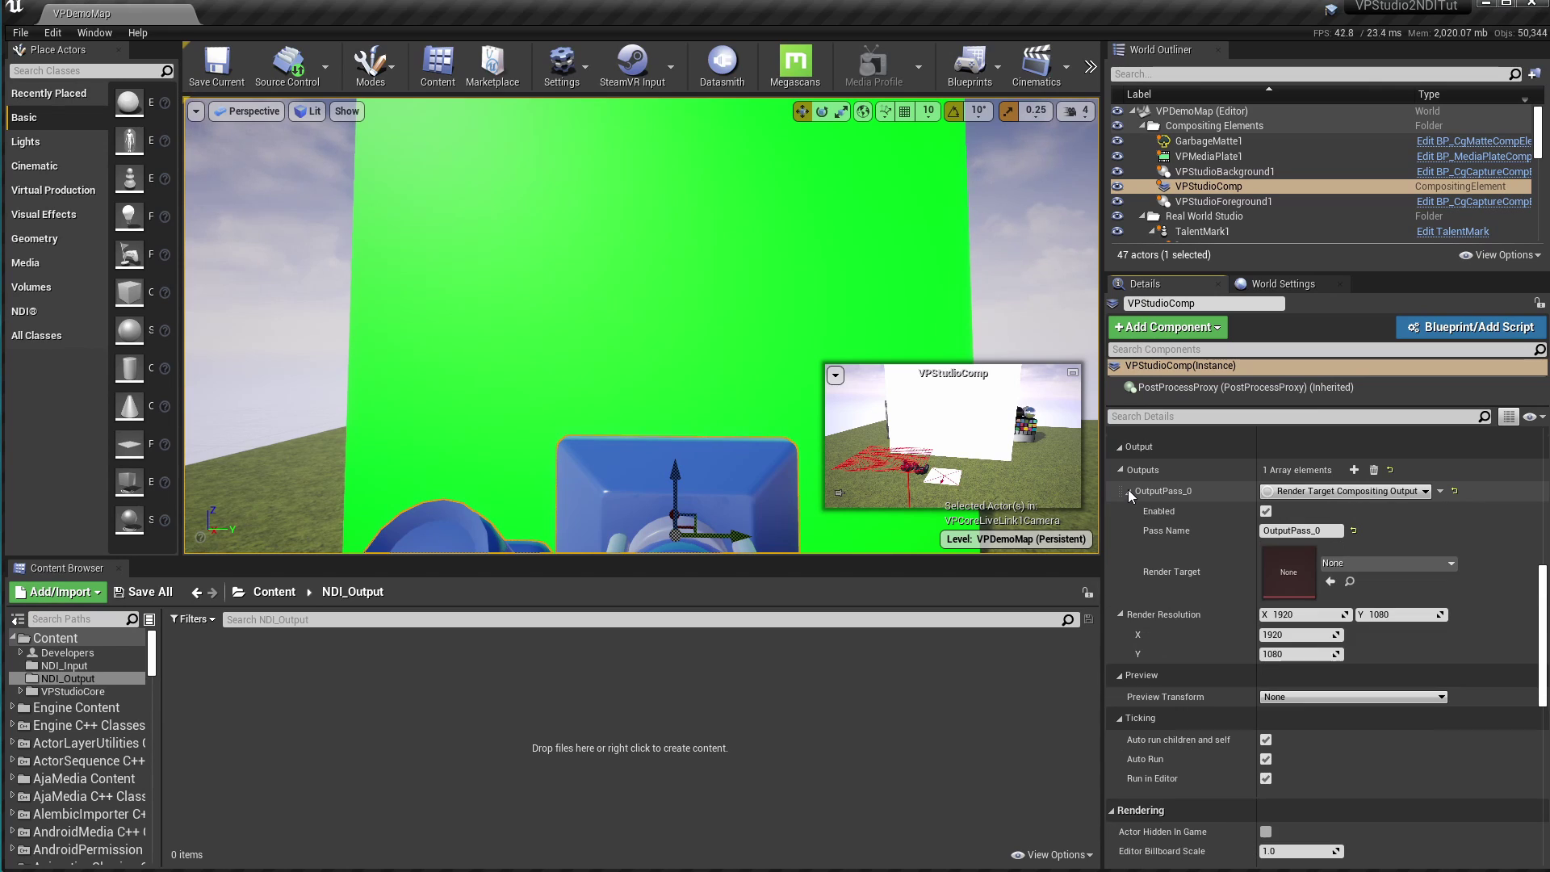
Step: Create a new render target saved in NDI_Output and name it CompOutput
click(1418, 567)
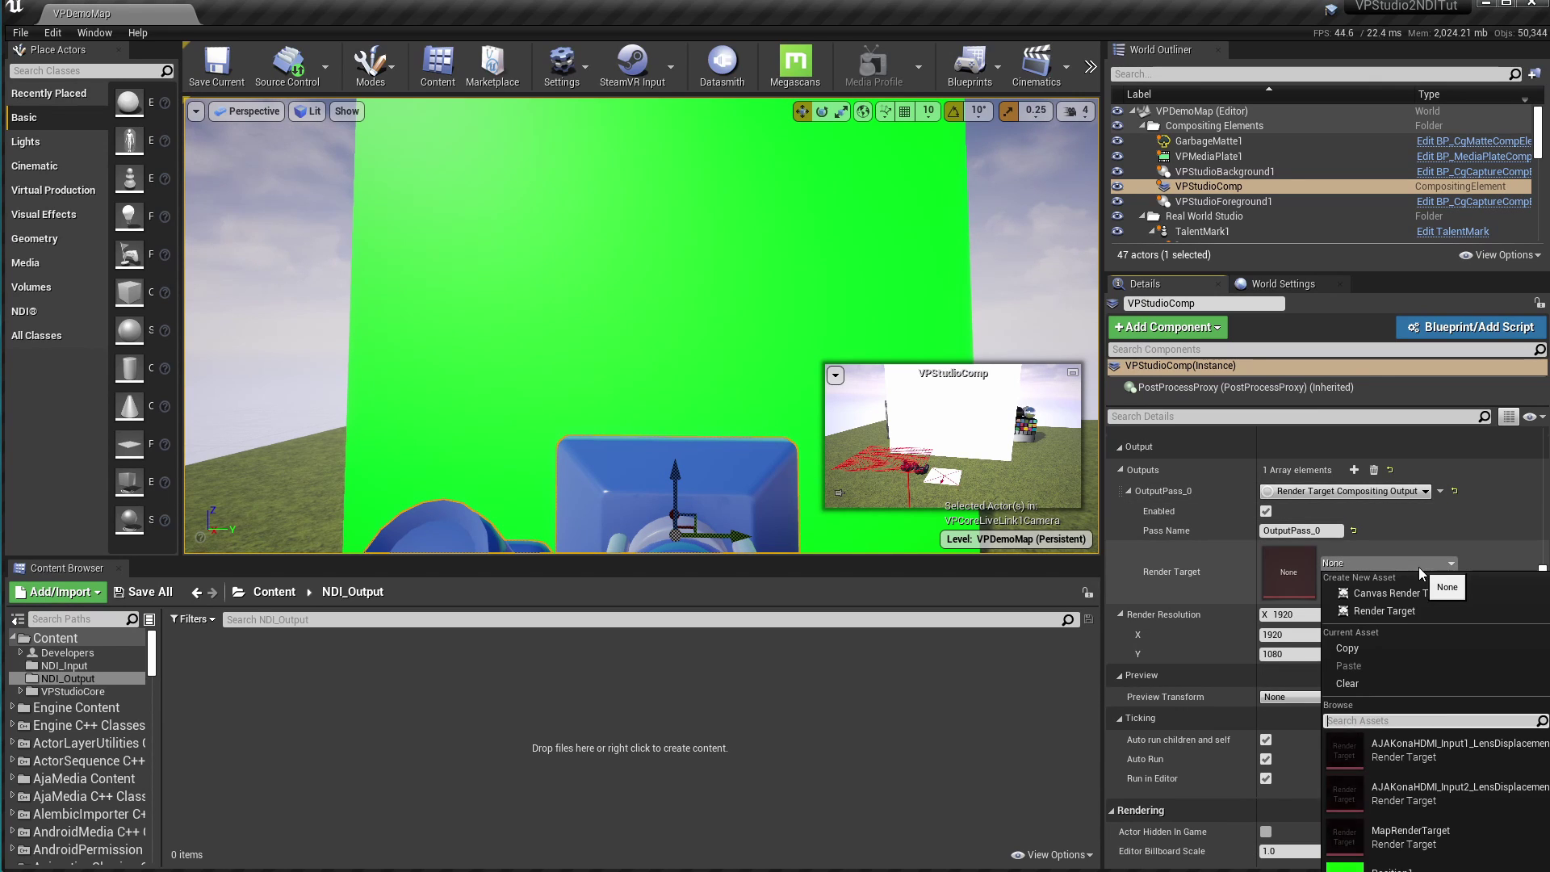
click(1407, 615)
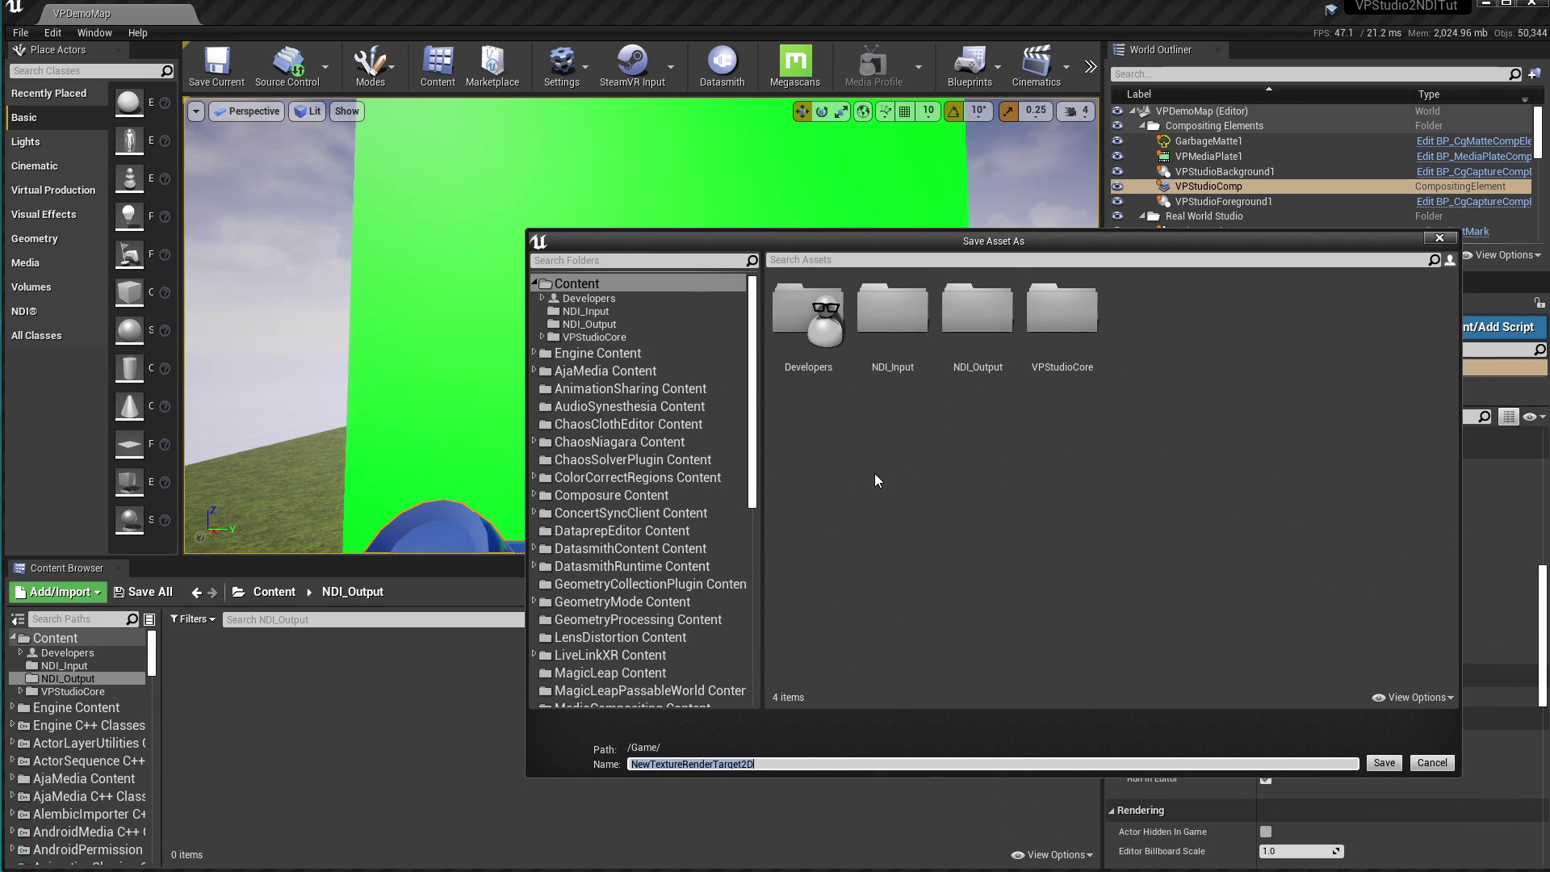
double_click(970, 325)
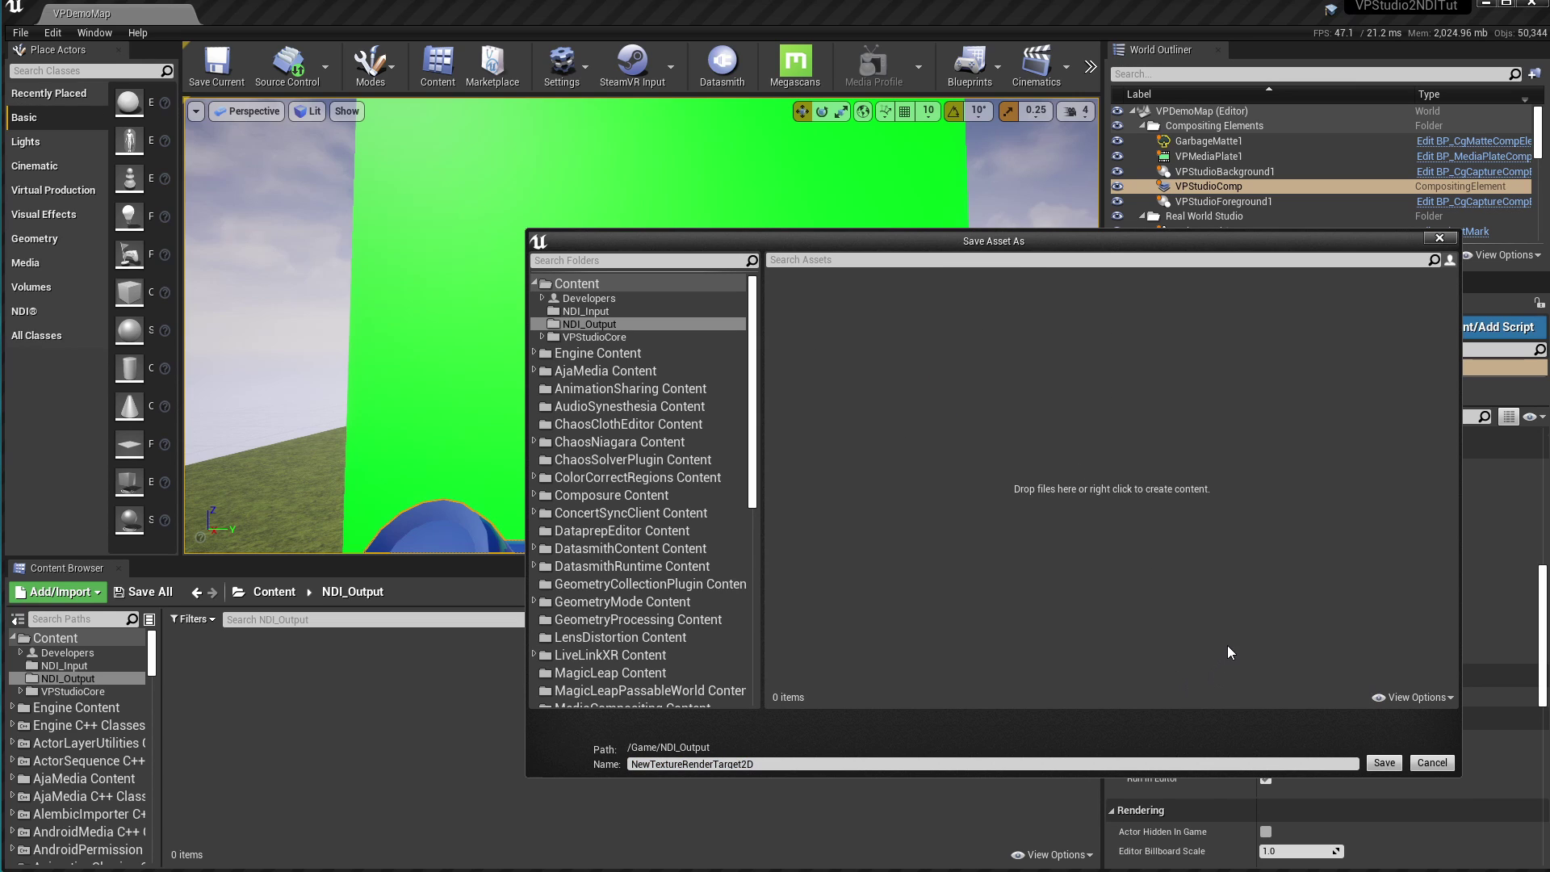
click(1385, 767)
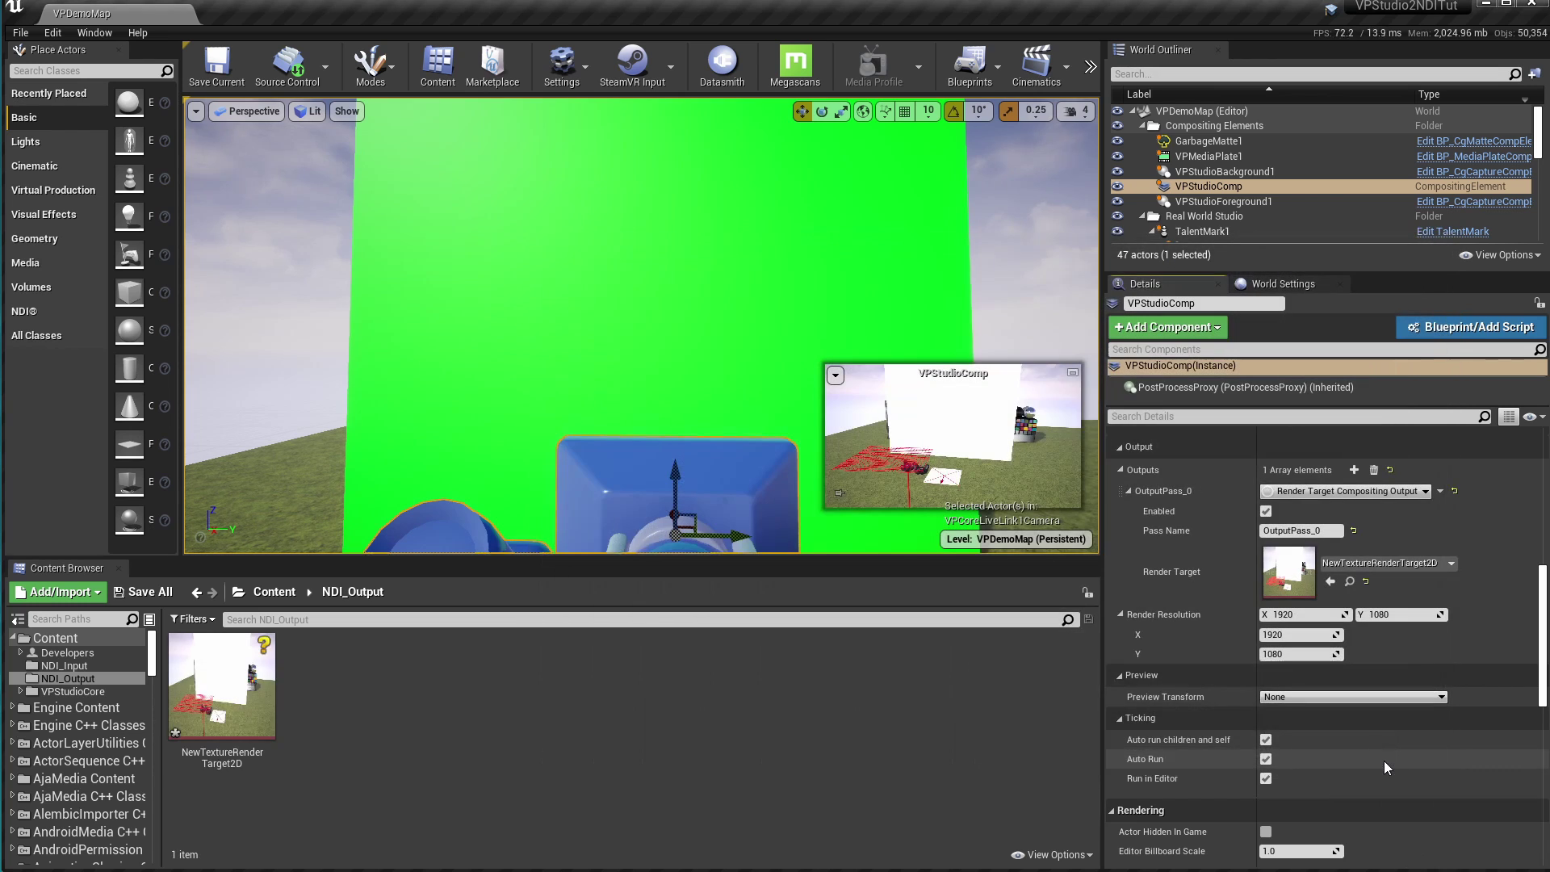
click(221, 703)
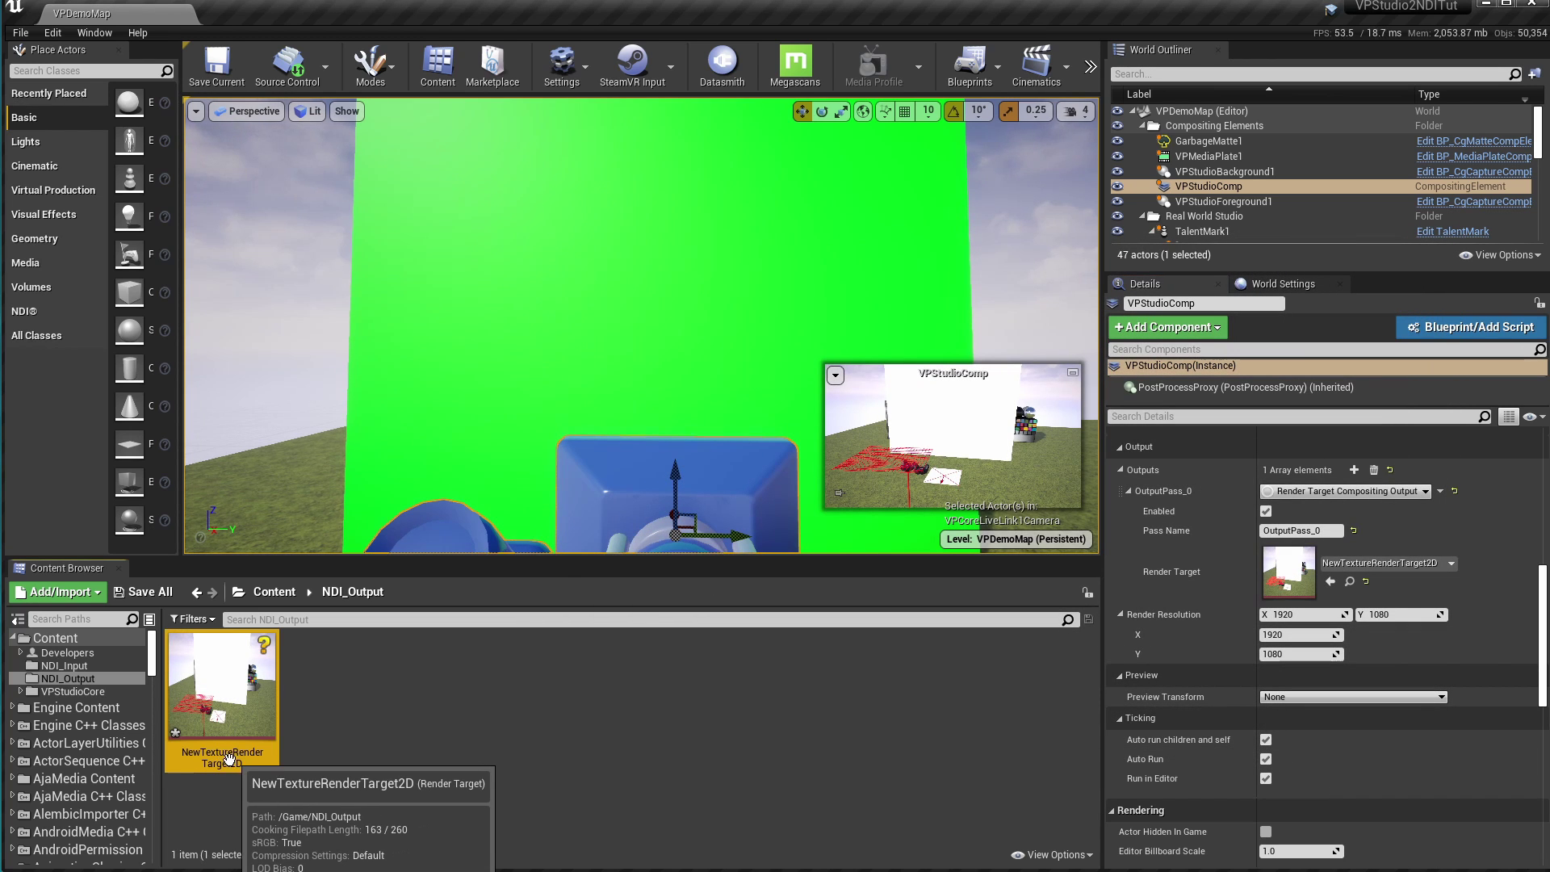
key(F2)
text(CompOutput)
key(Return)
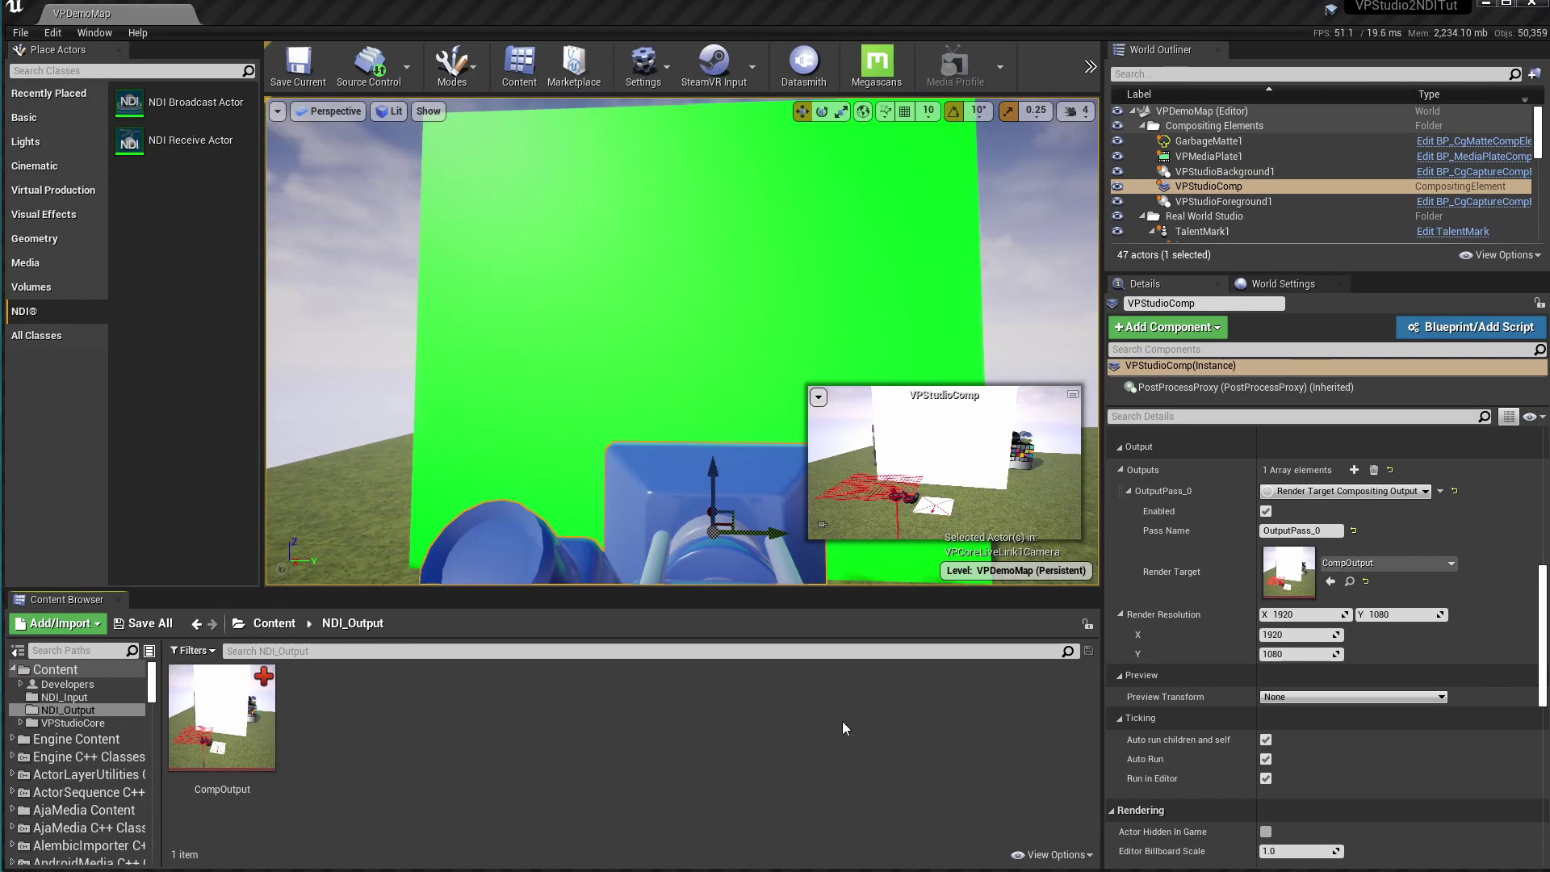
Step: Create an NDI Media Sender asset in NDI_Output named ndi_compoutput
right_click(516, 674)
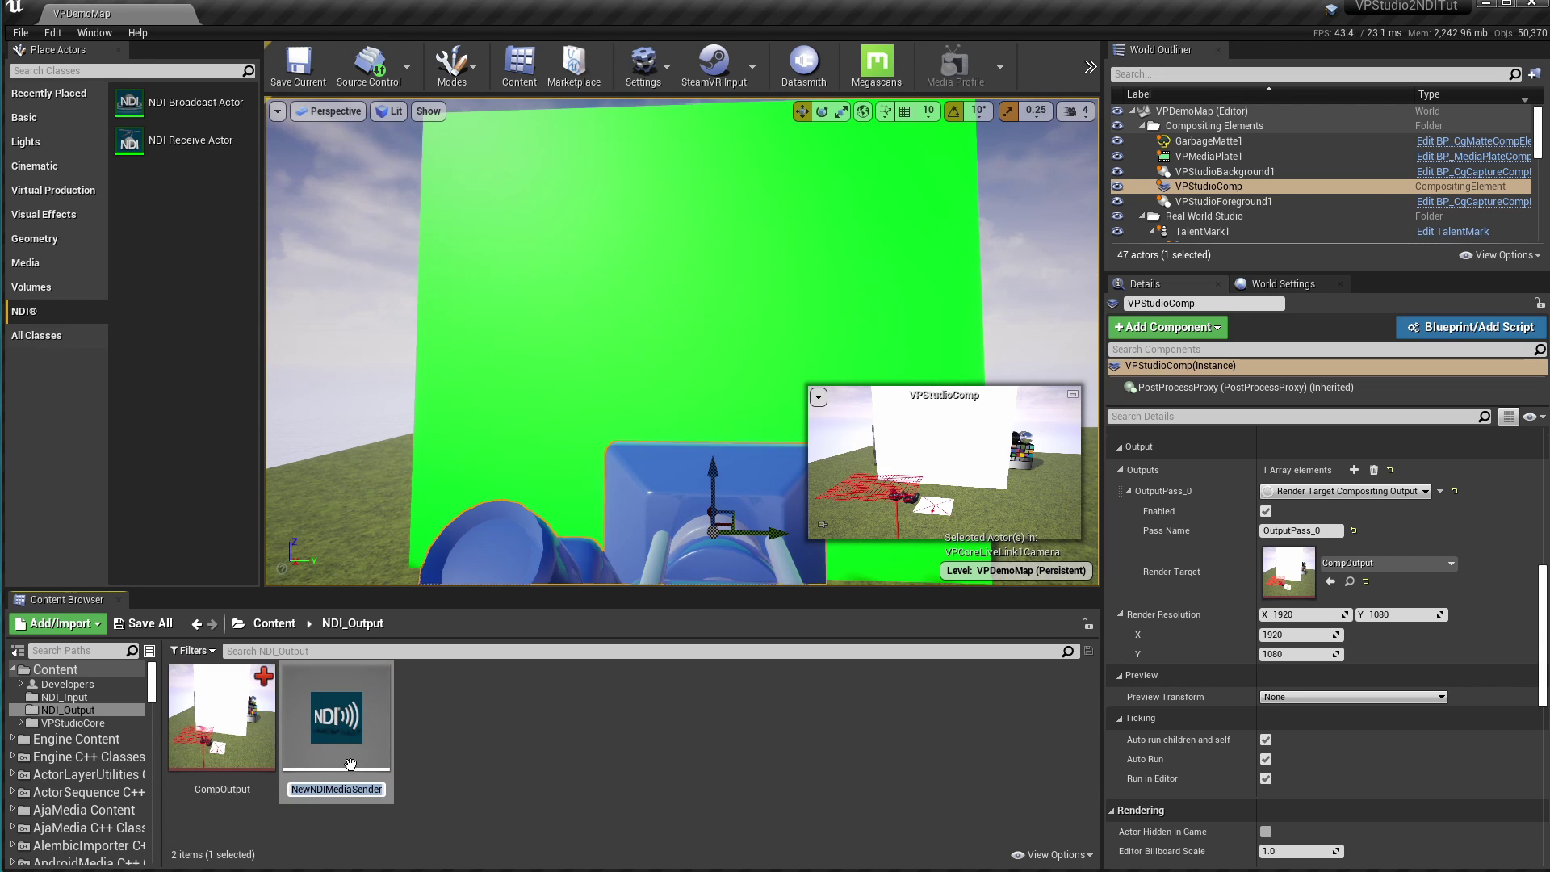
click(338, 791)
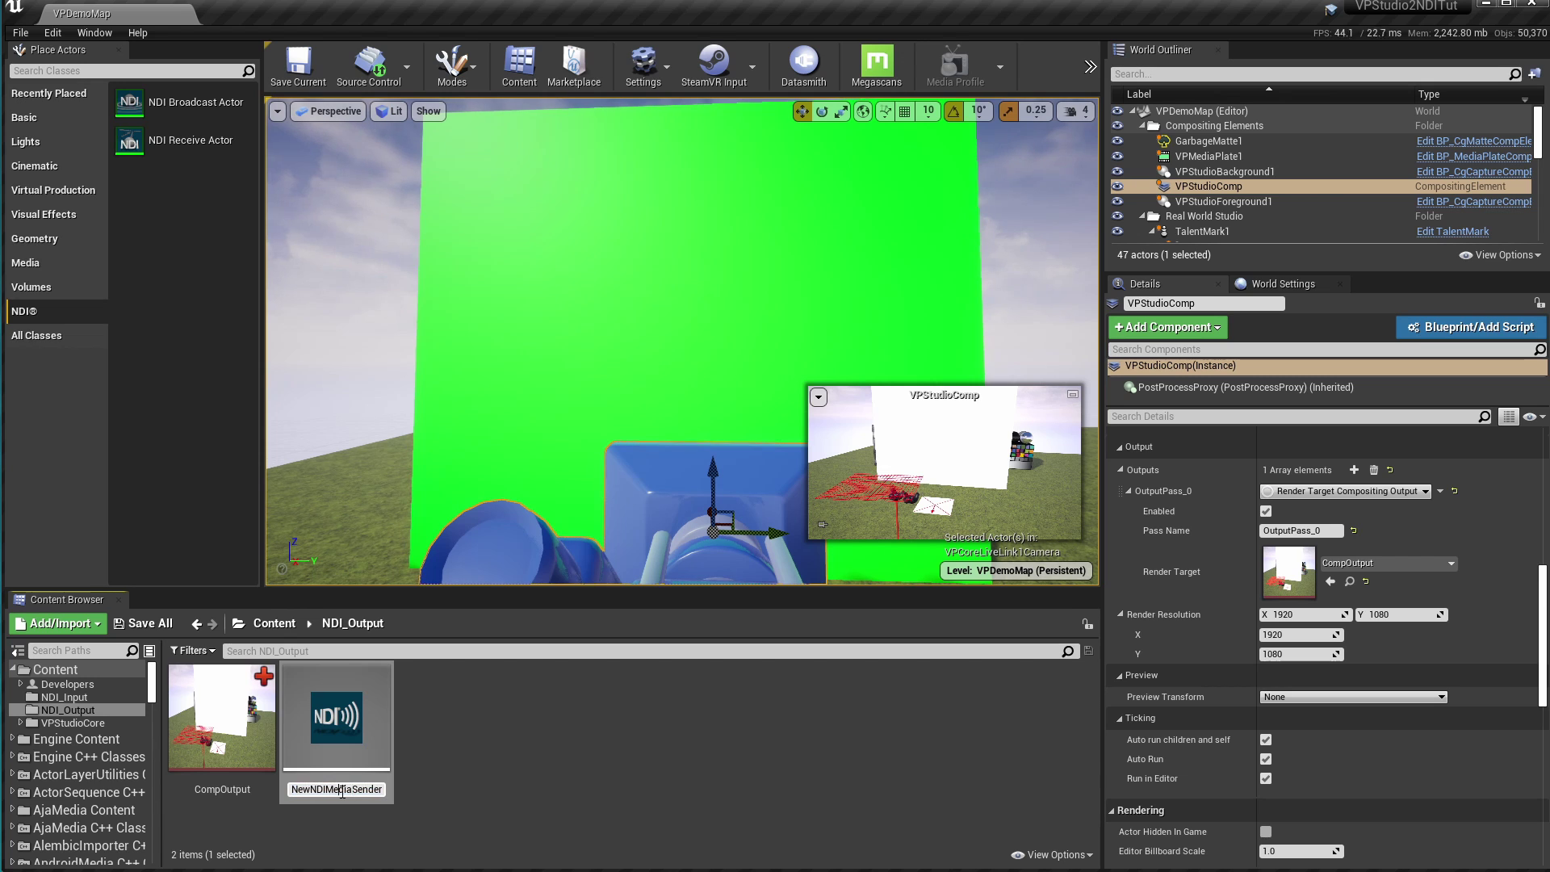
key(ctrl+a)
text(nd)
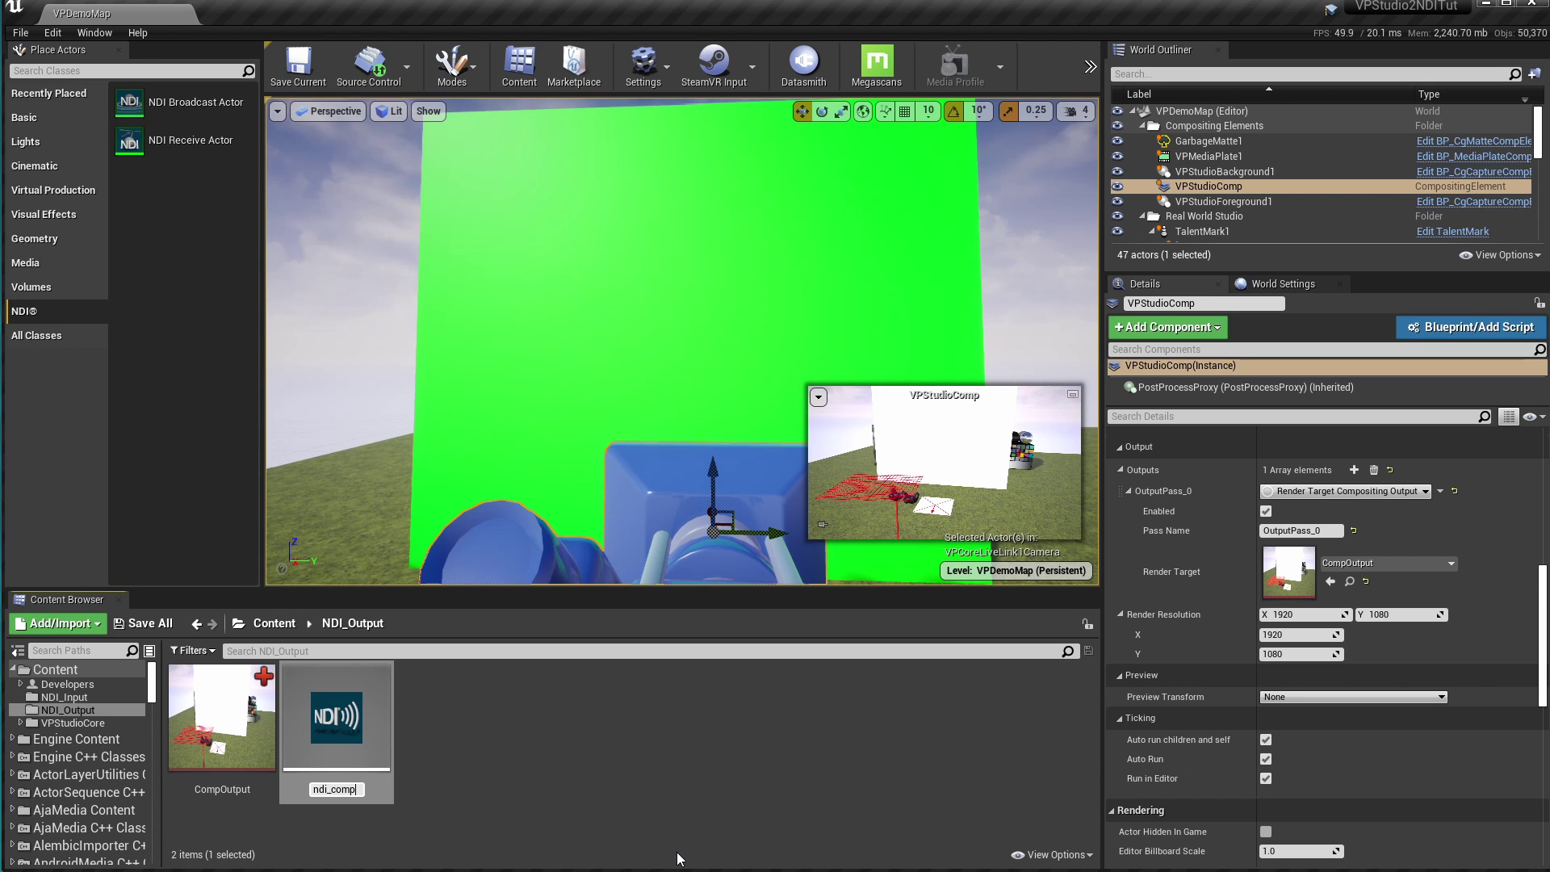
text(_compoutput)
key(Return)
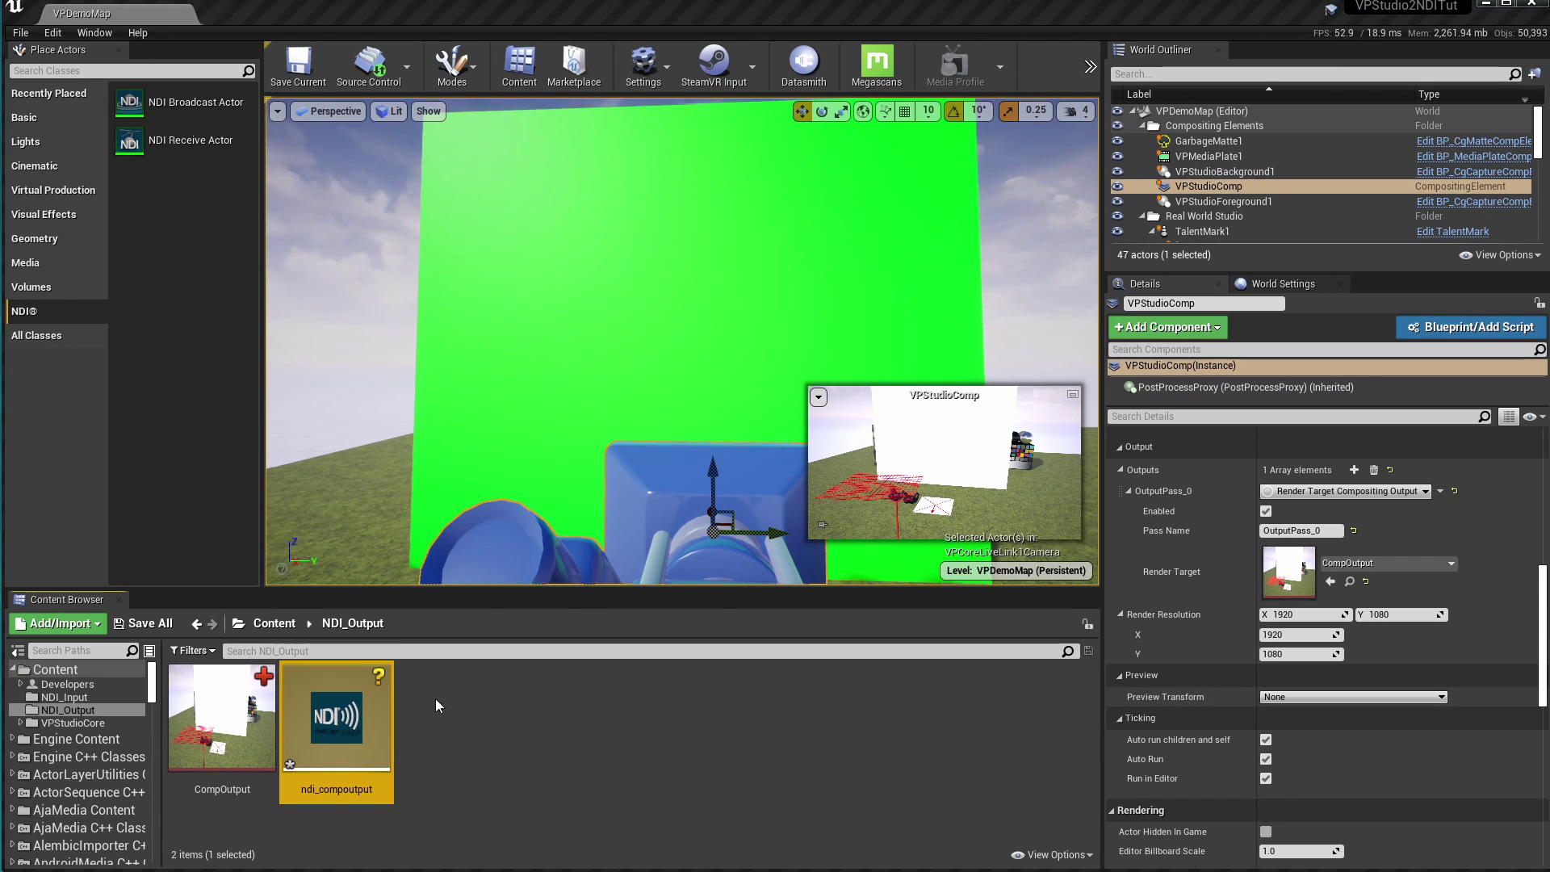
Step: Open the ndi_compoutput sender editor, check its Source Name and expand Frame Size
double_click(354, 727)
mouse_move(1425, 690)
mouse_down()
mouse_move(1355, 662)
mouse_move(754, 175)
mouse_up()
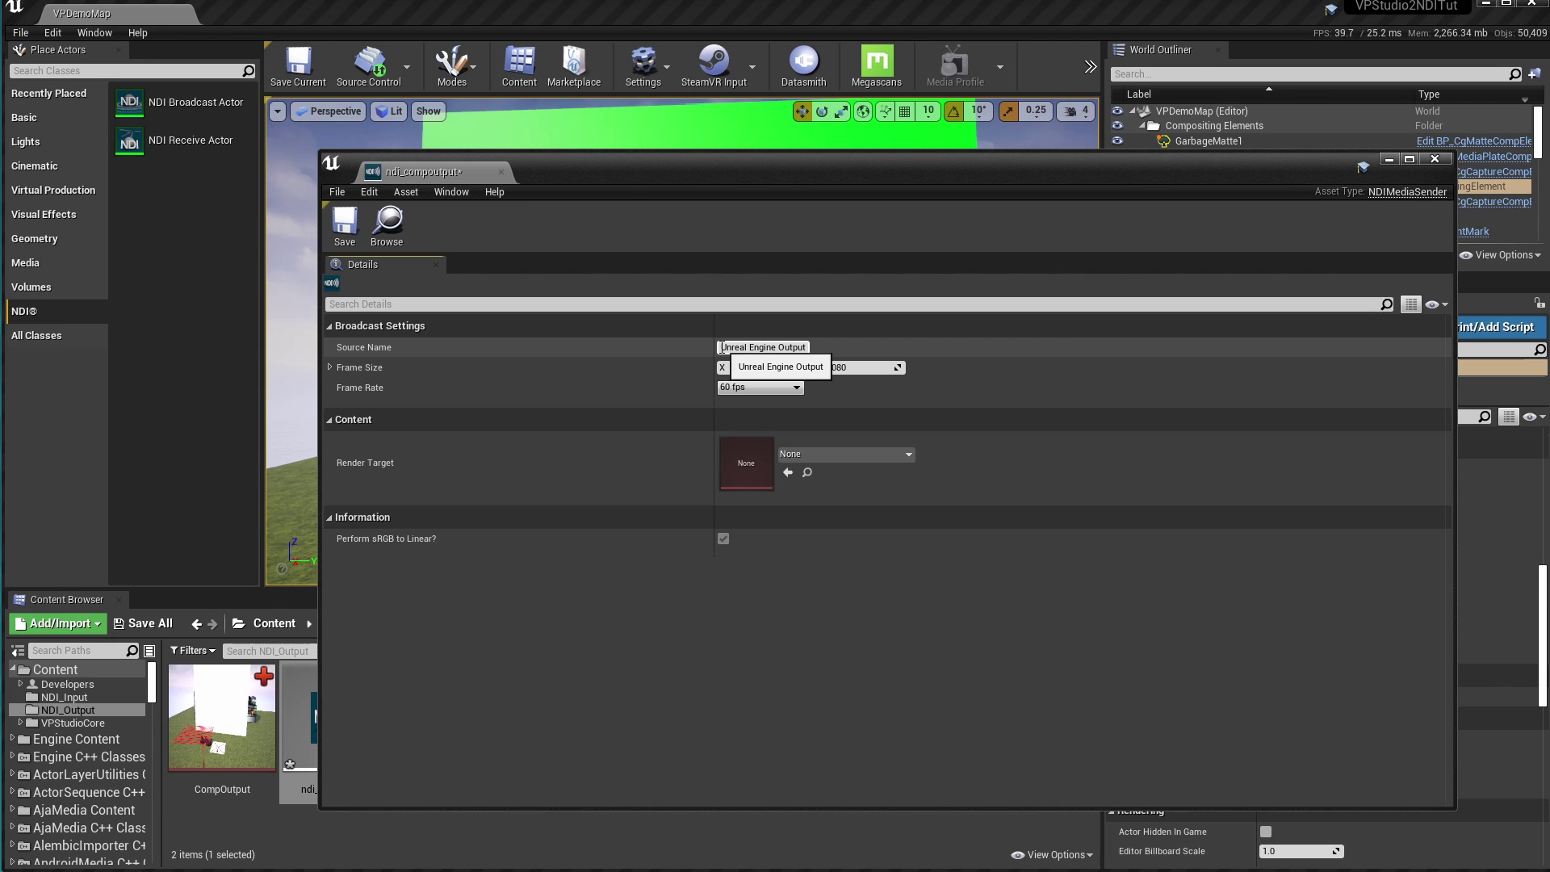
click(722, 348)
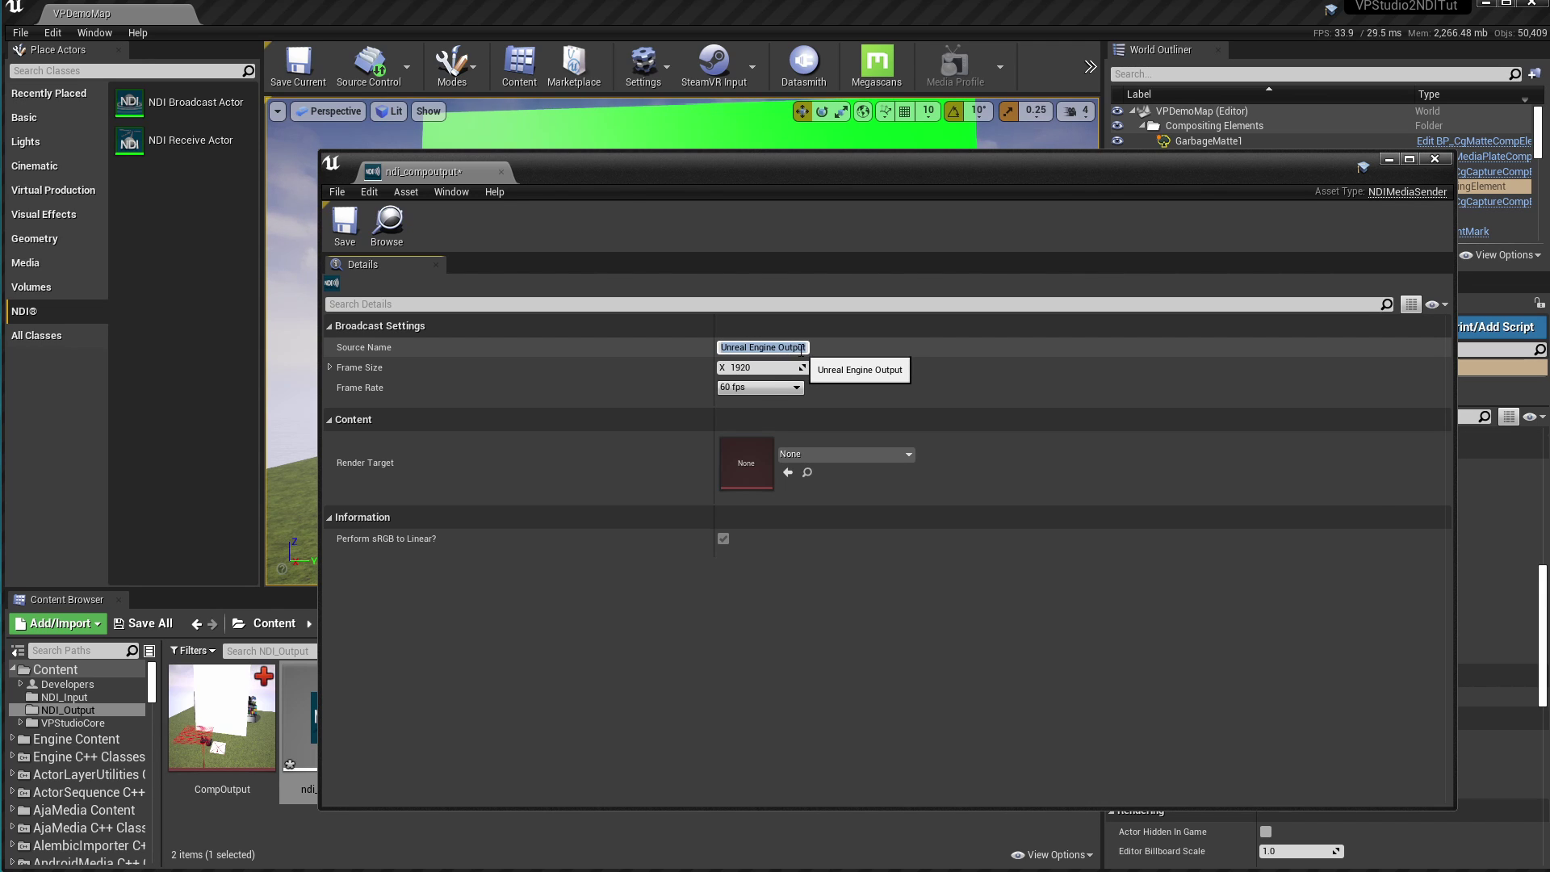
click(330, 366)
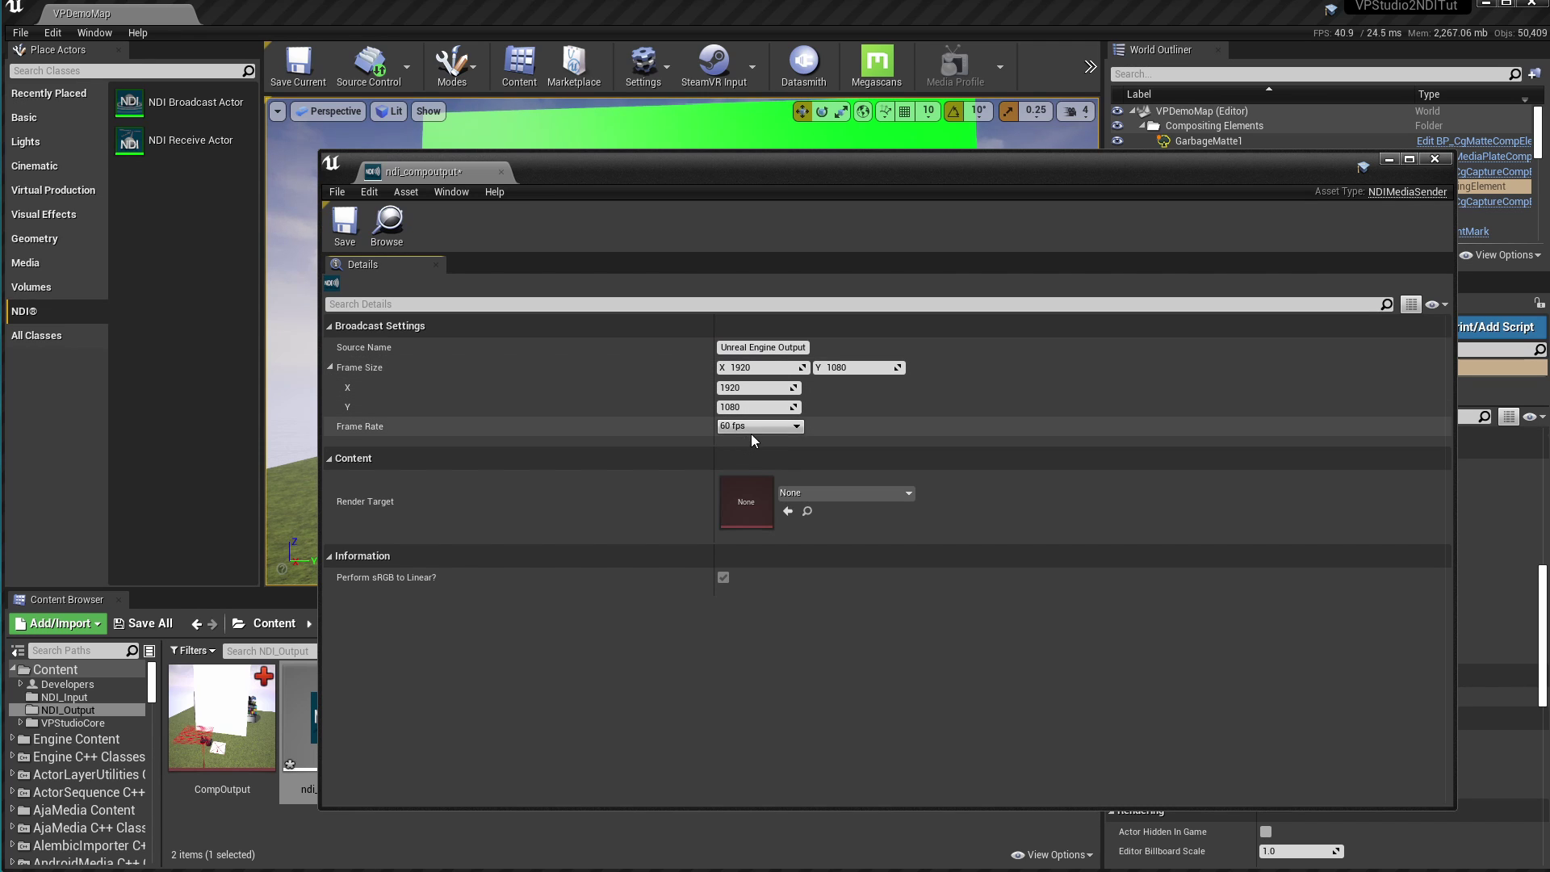
Step: Set the sender's frame rate to 24 fps (film) and its render target to CompOutput
click(798, 426)
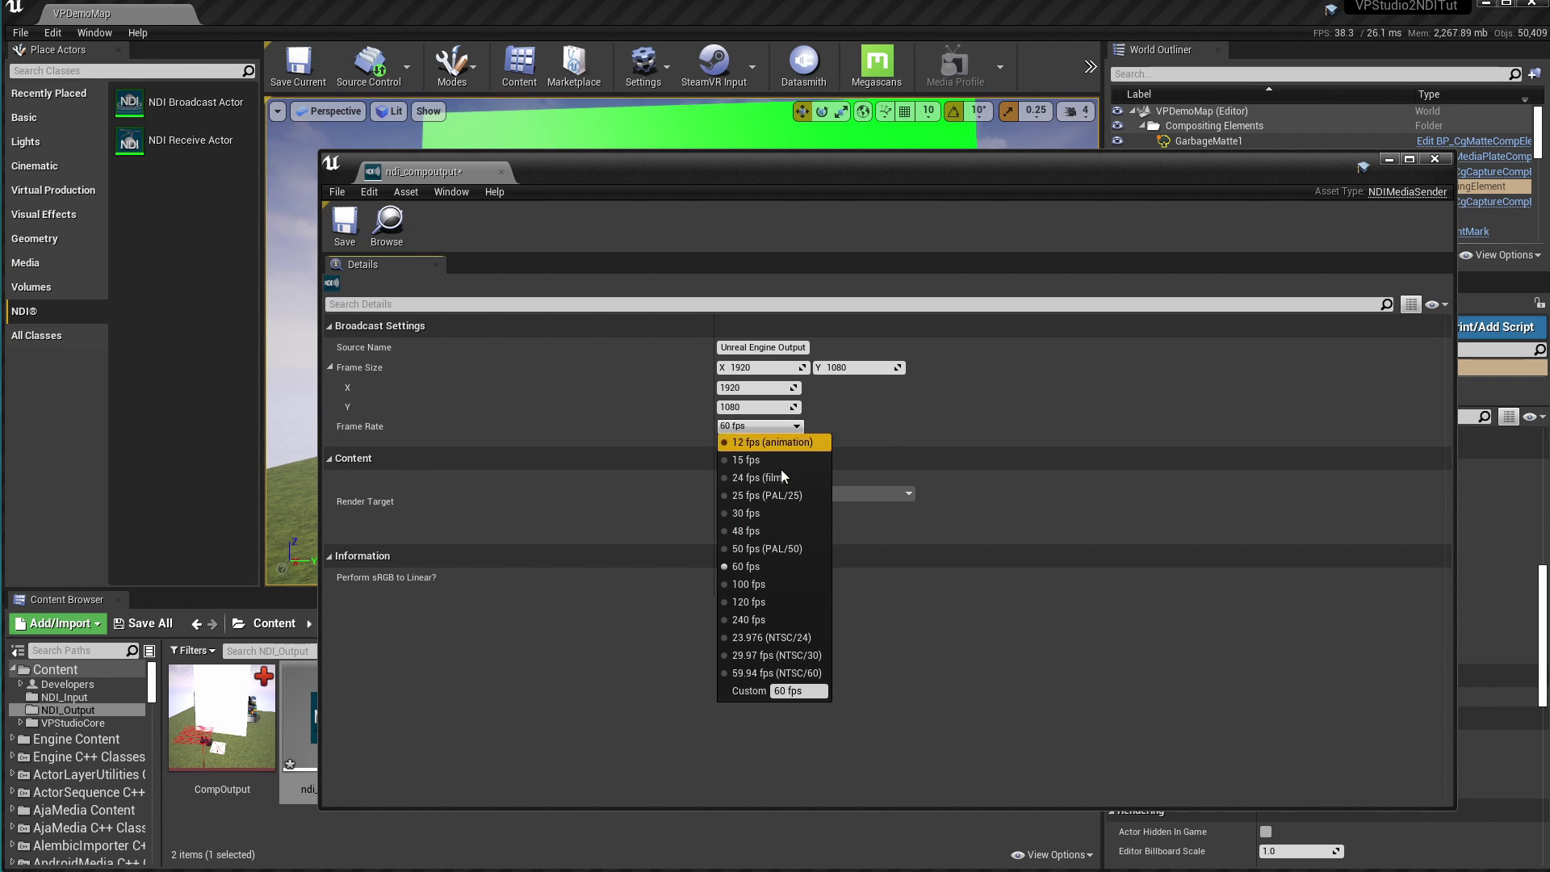
click(758, 514)
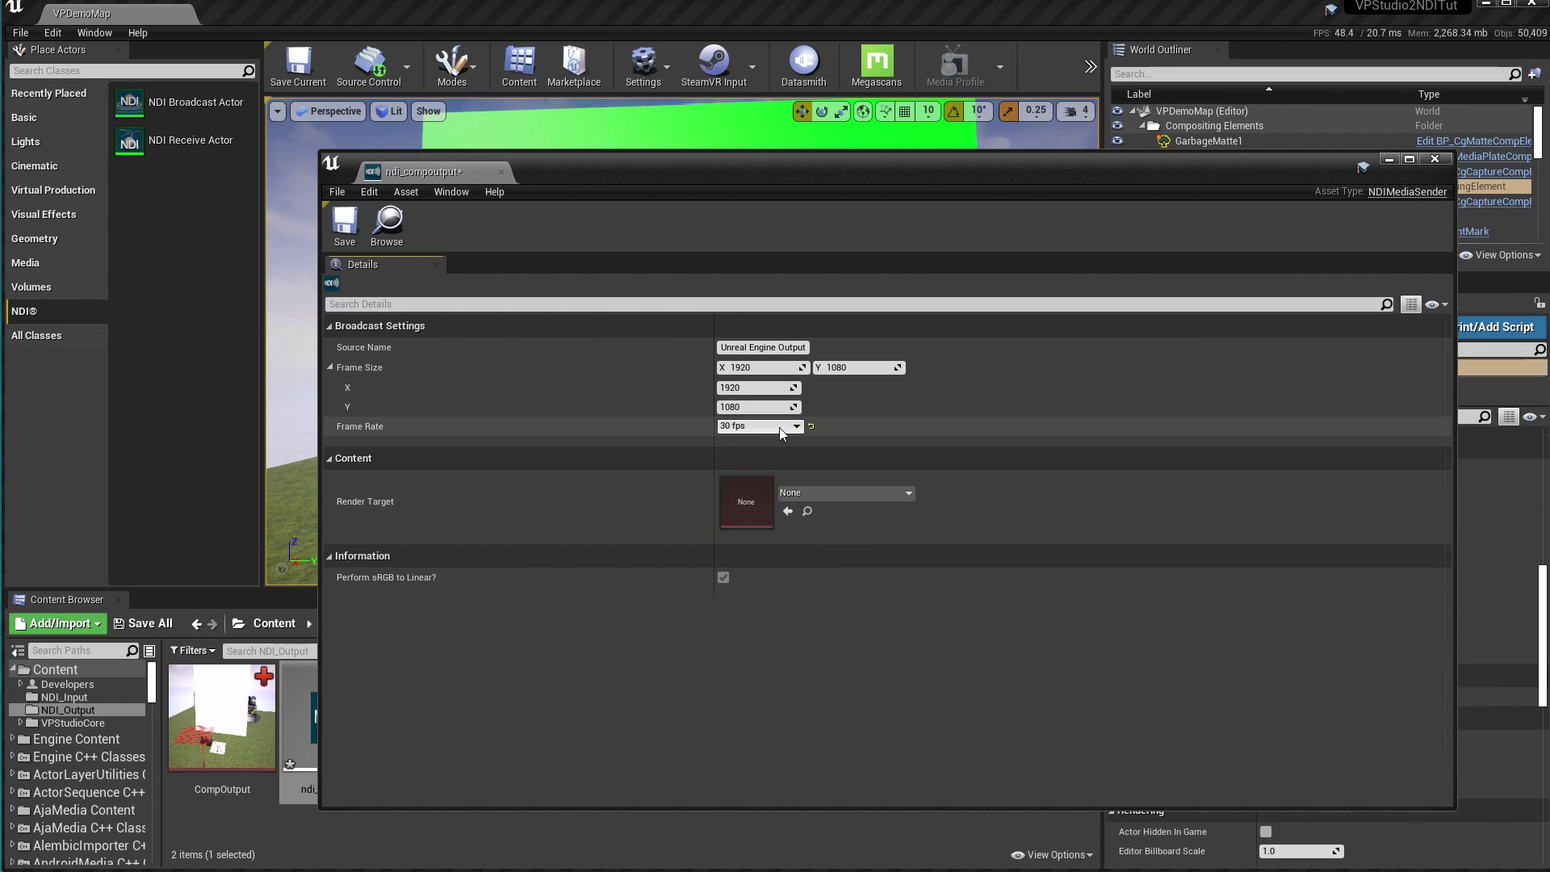
click(782, 426)
click(767, 479)
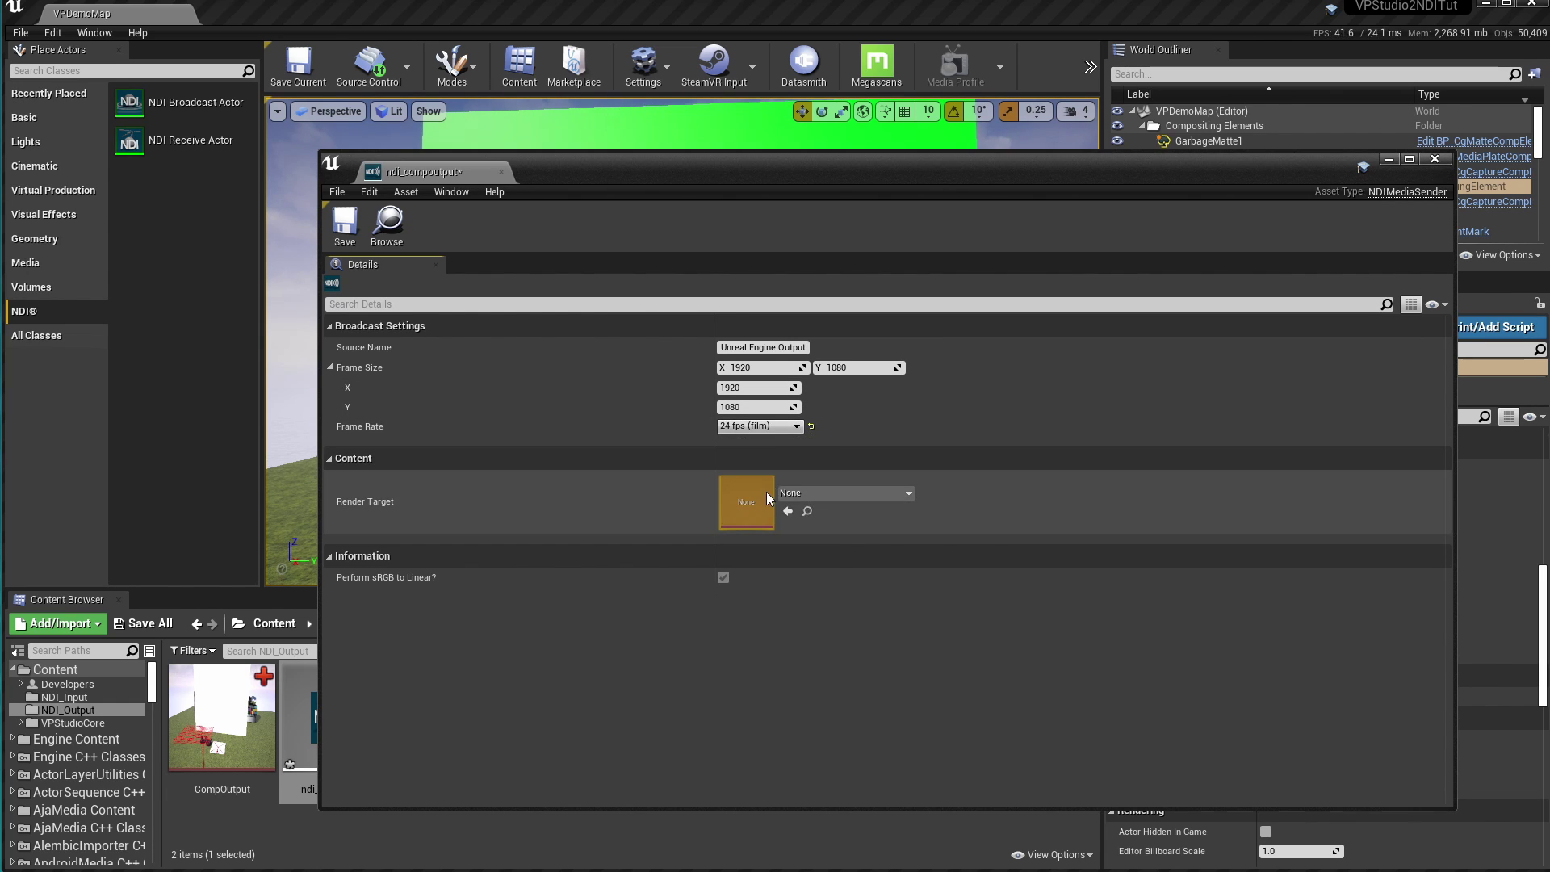
click(827, 491)
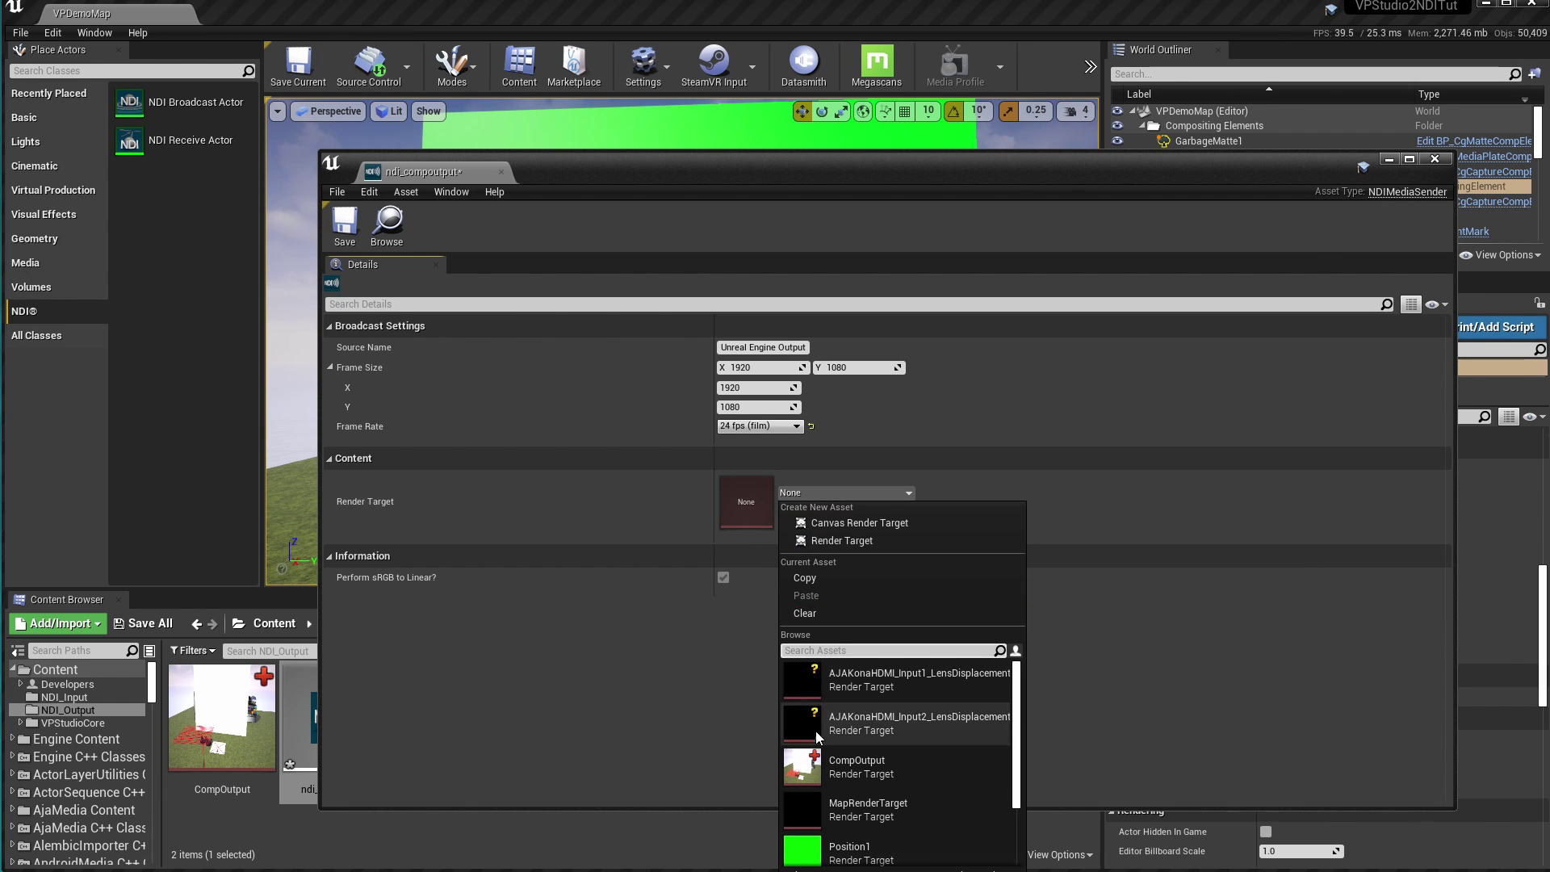
click(802, 770)
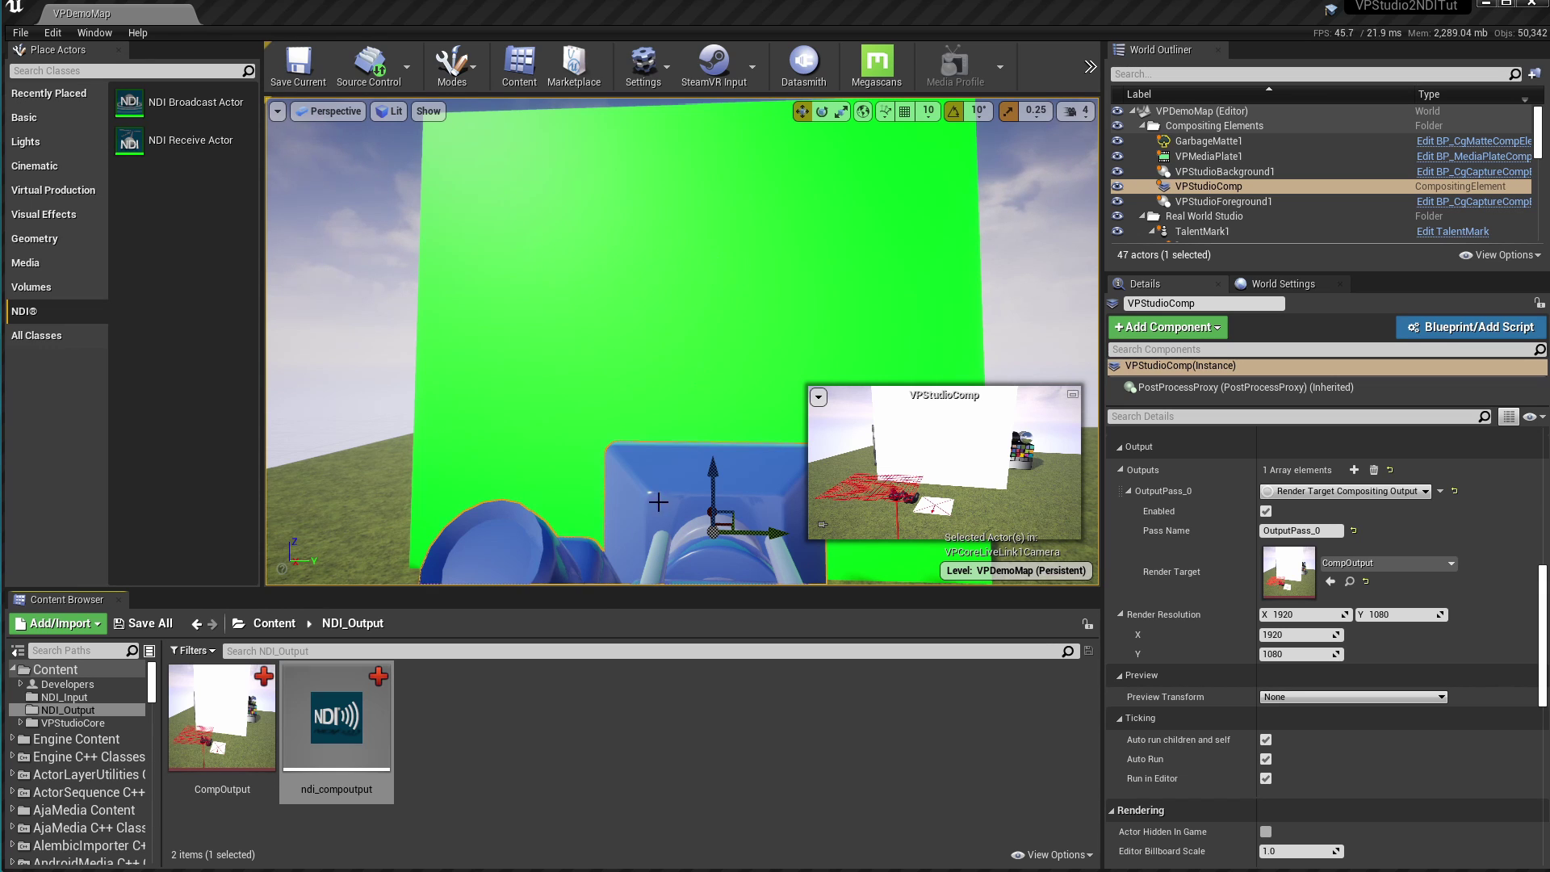
Step: Go from Content into VPStudioCore and open the VPPlayerController blueprint
click(273, 626)
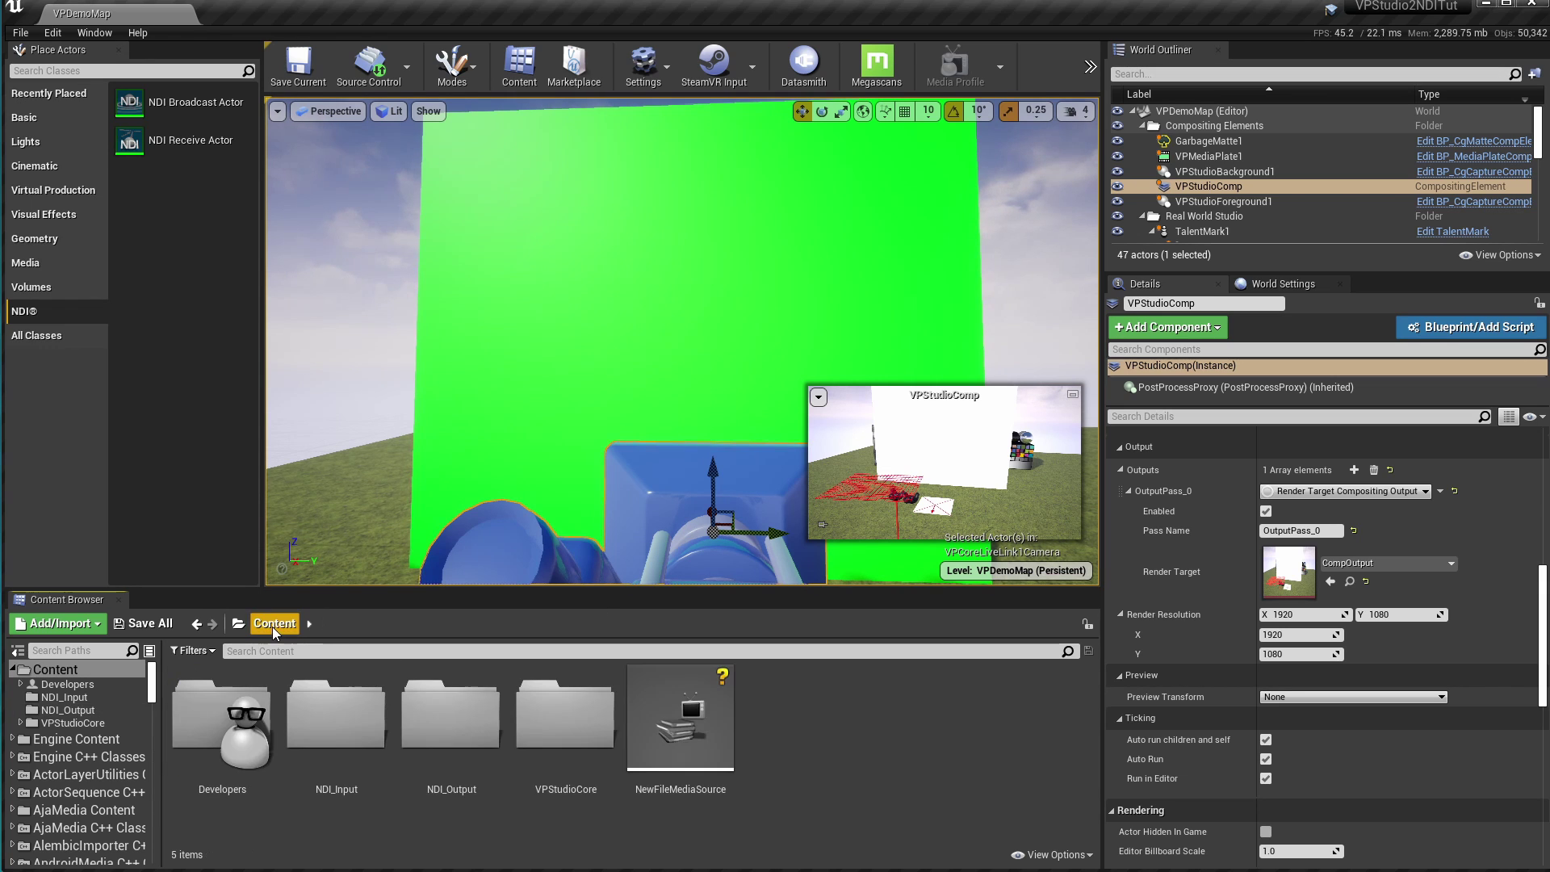
double_click(571, 727)
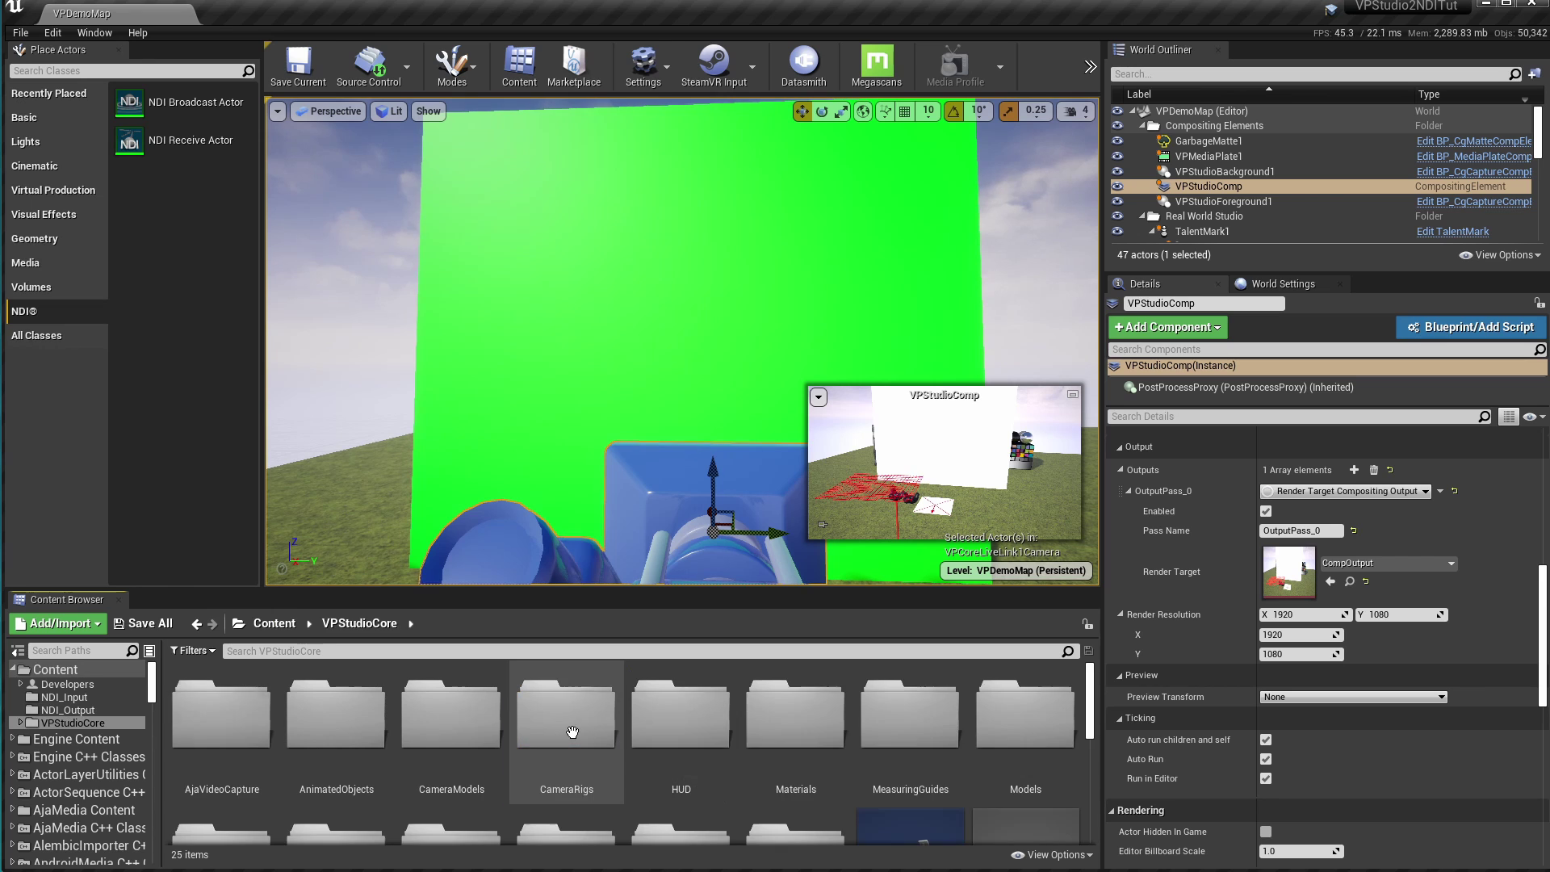
scroll(787, 751, down, 5)
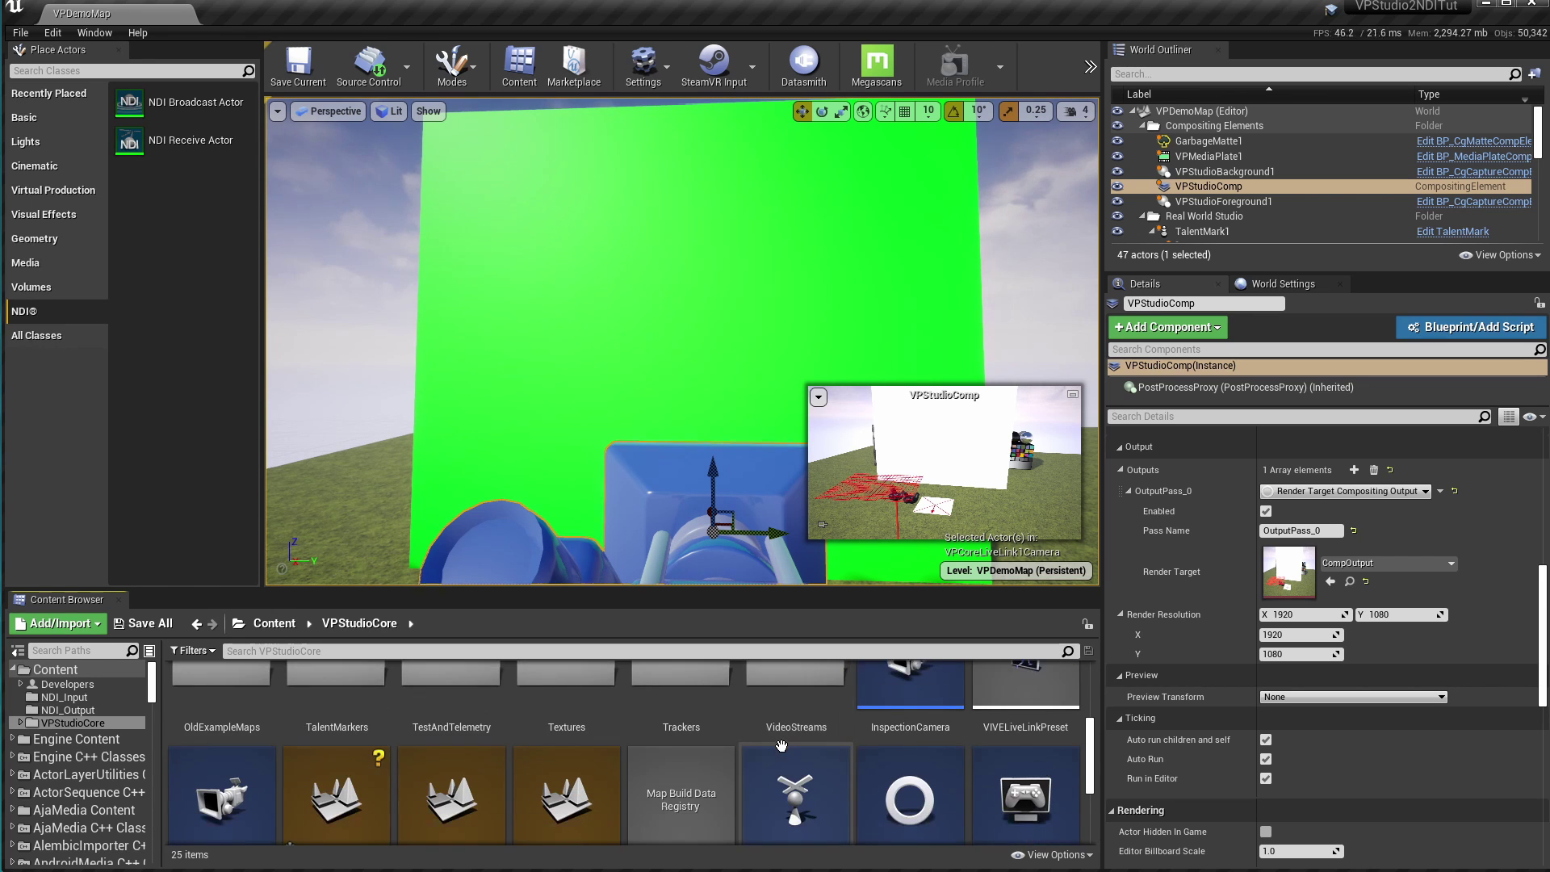
double_click(793, 736)
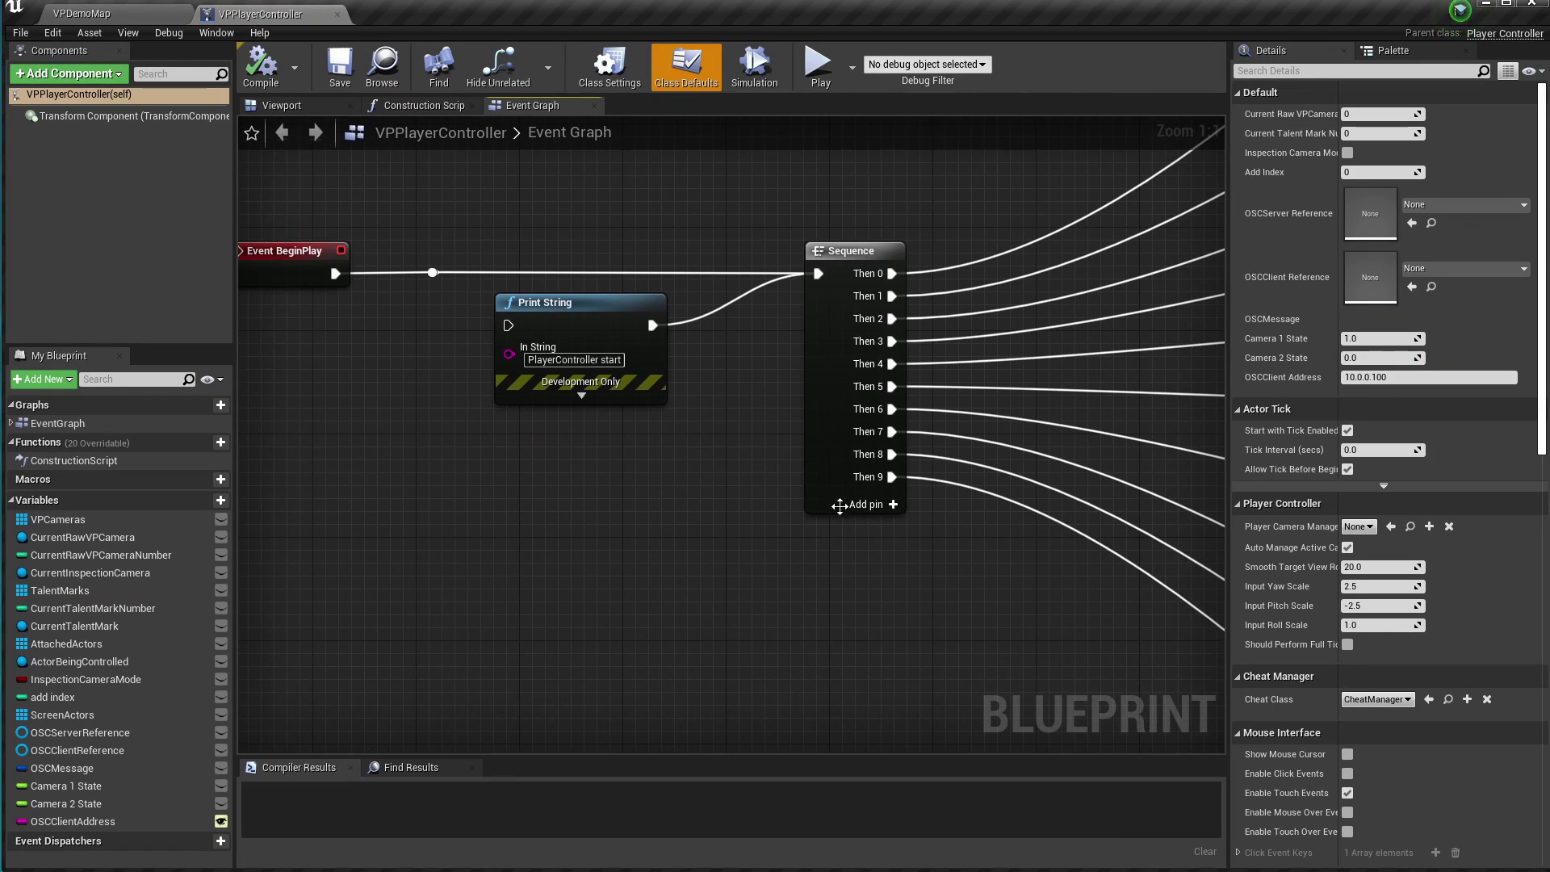
Step: Pan to the Event BeginPlay Sequence node and add a Then 10 output pin
right_drag(976, 609, 856, 534)
scroll(856, 533, down, 4)
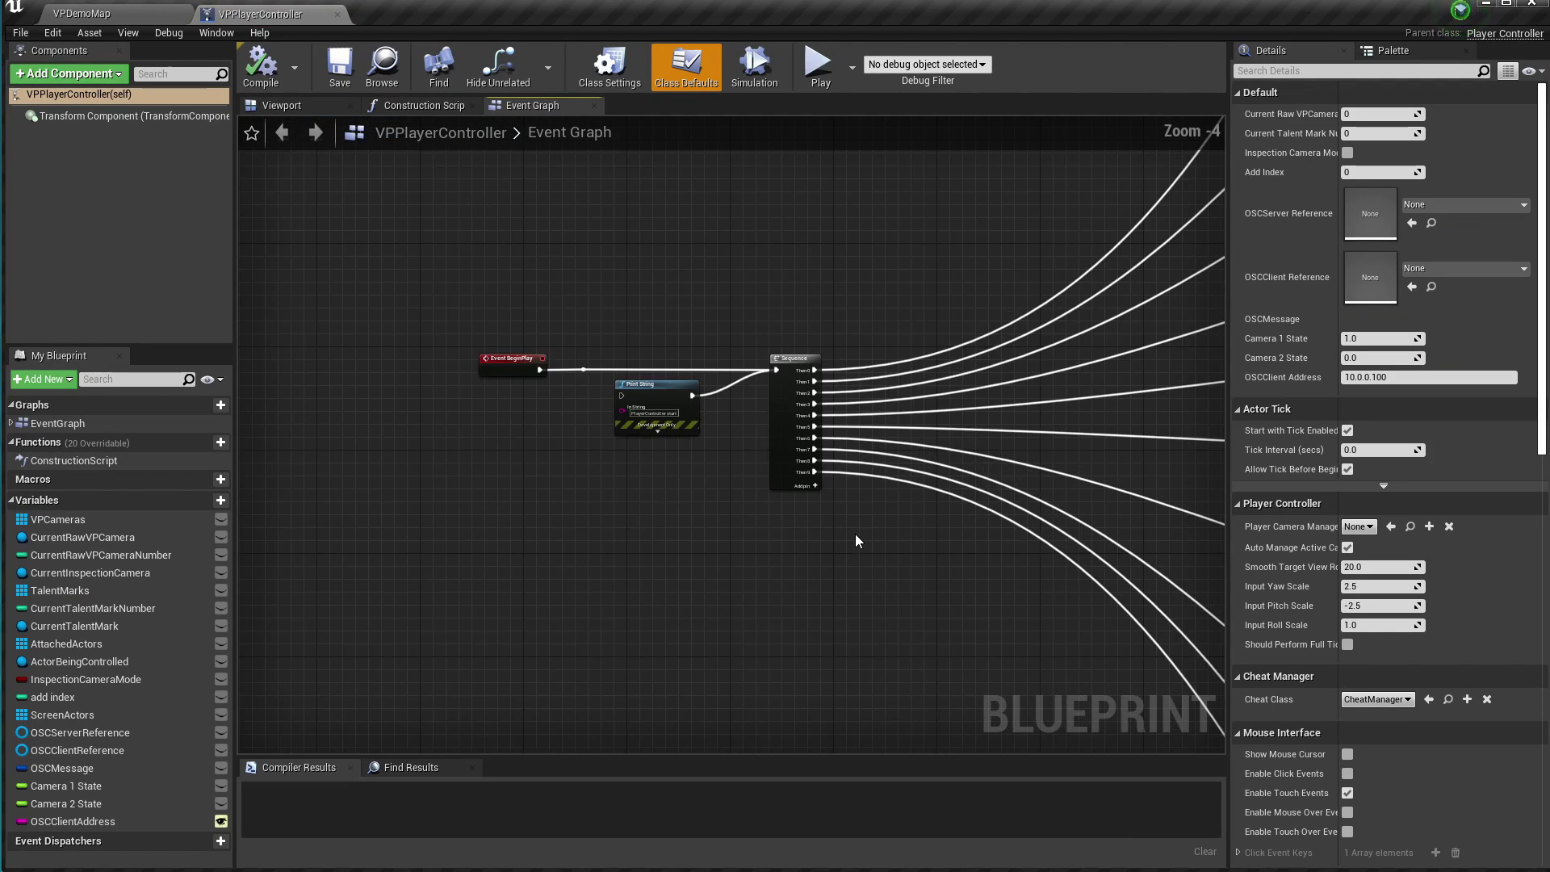
scroll(855, 534, down, 5)
scroll(855, 534, down, 1)
scroll(855, 534, up, 1)
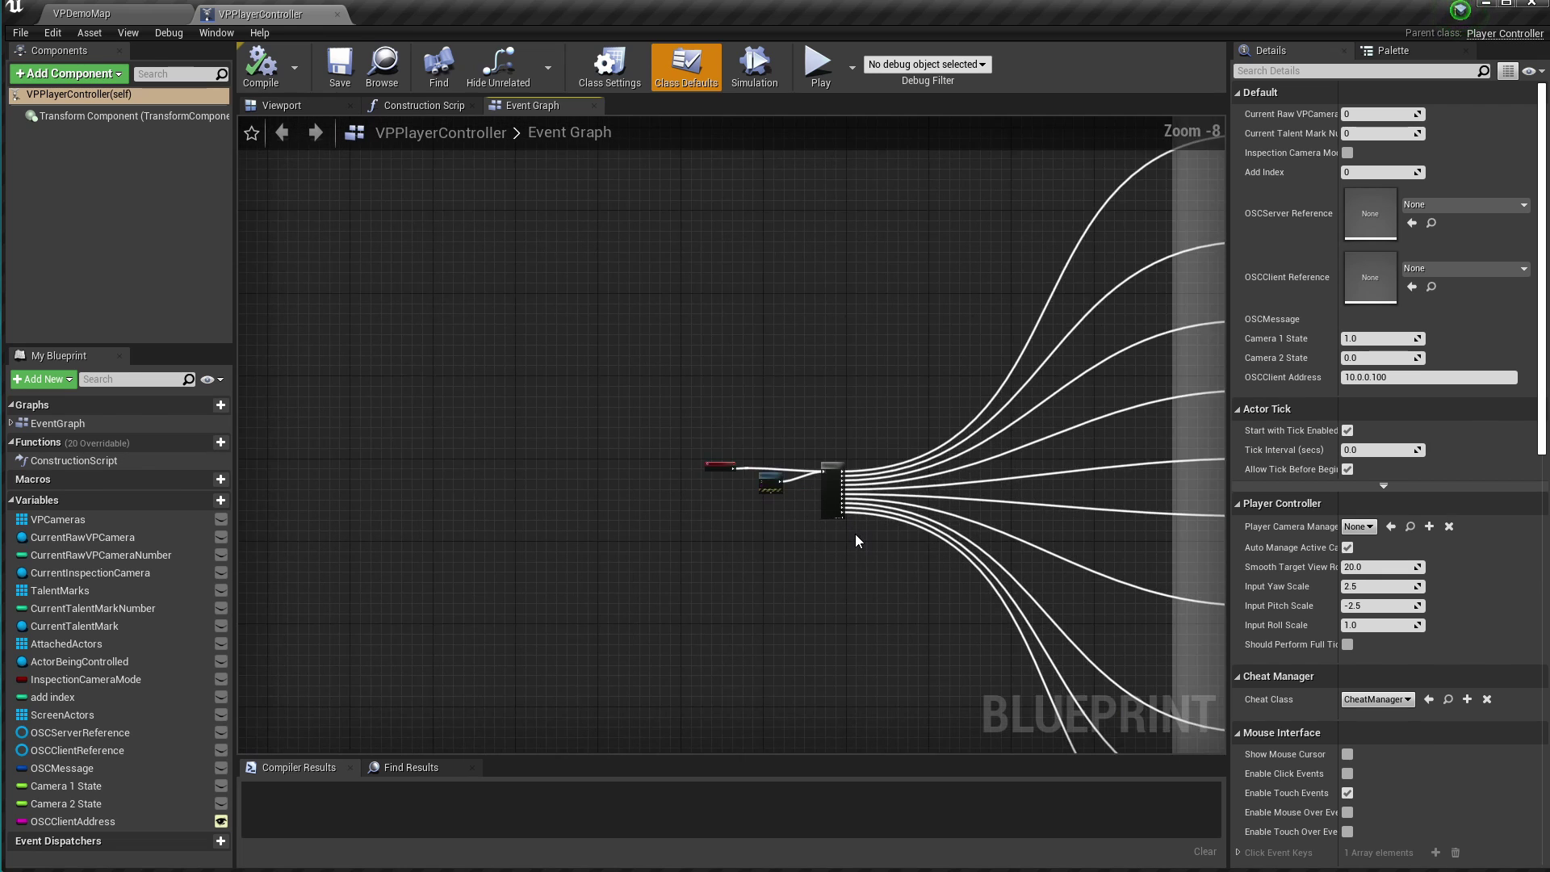
scroll(856, 534, up, 6)
scroll(856, 541, up, 3)
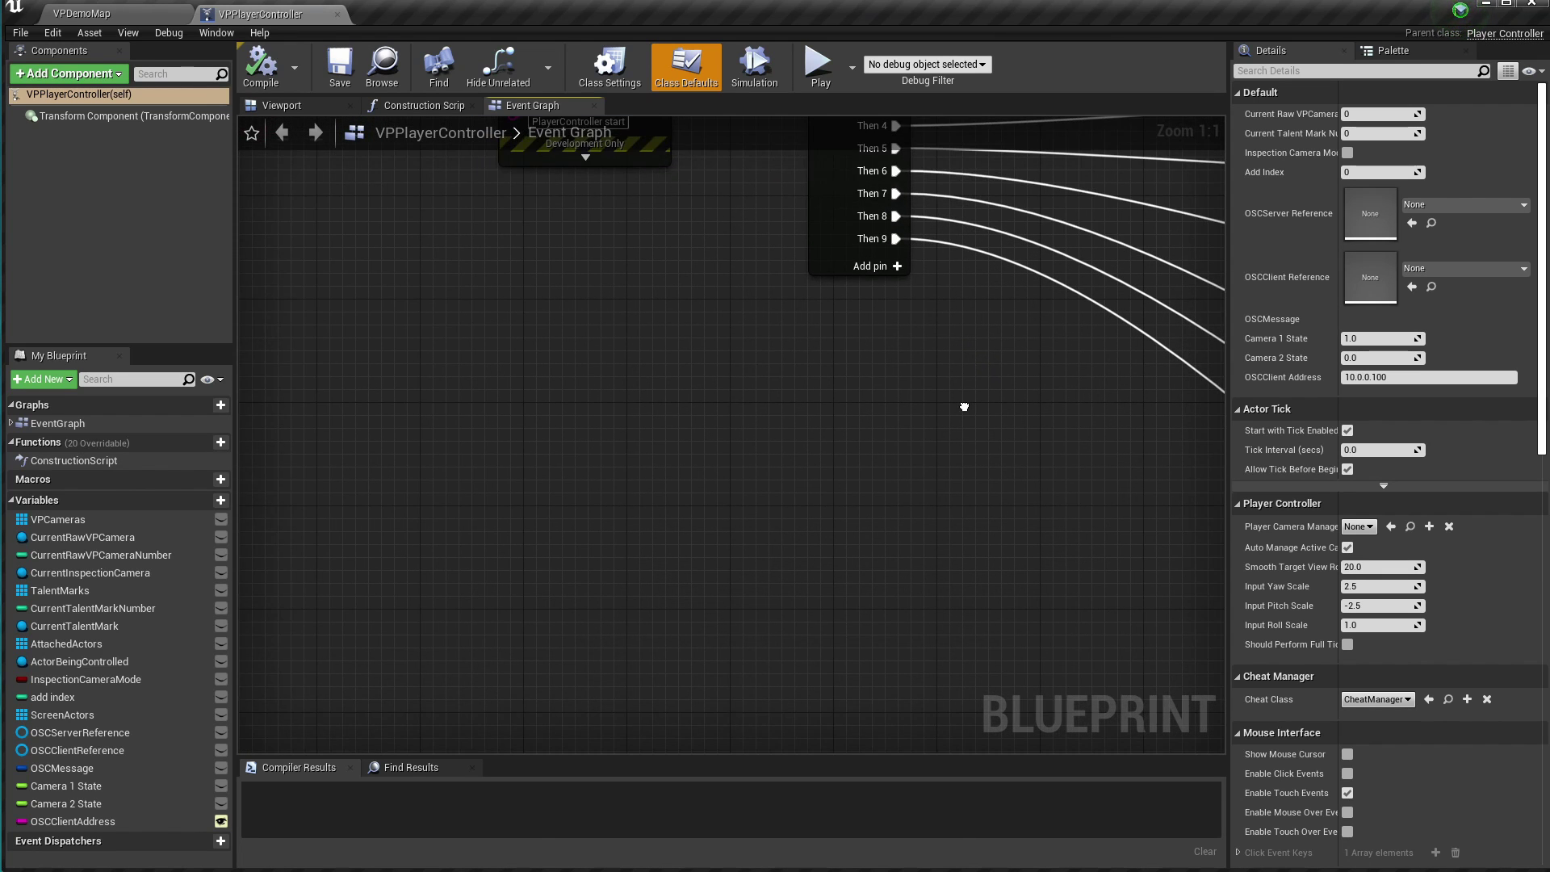
right_drag(851, 543, 952, 382)
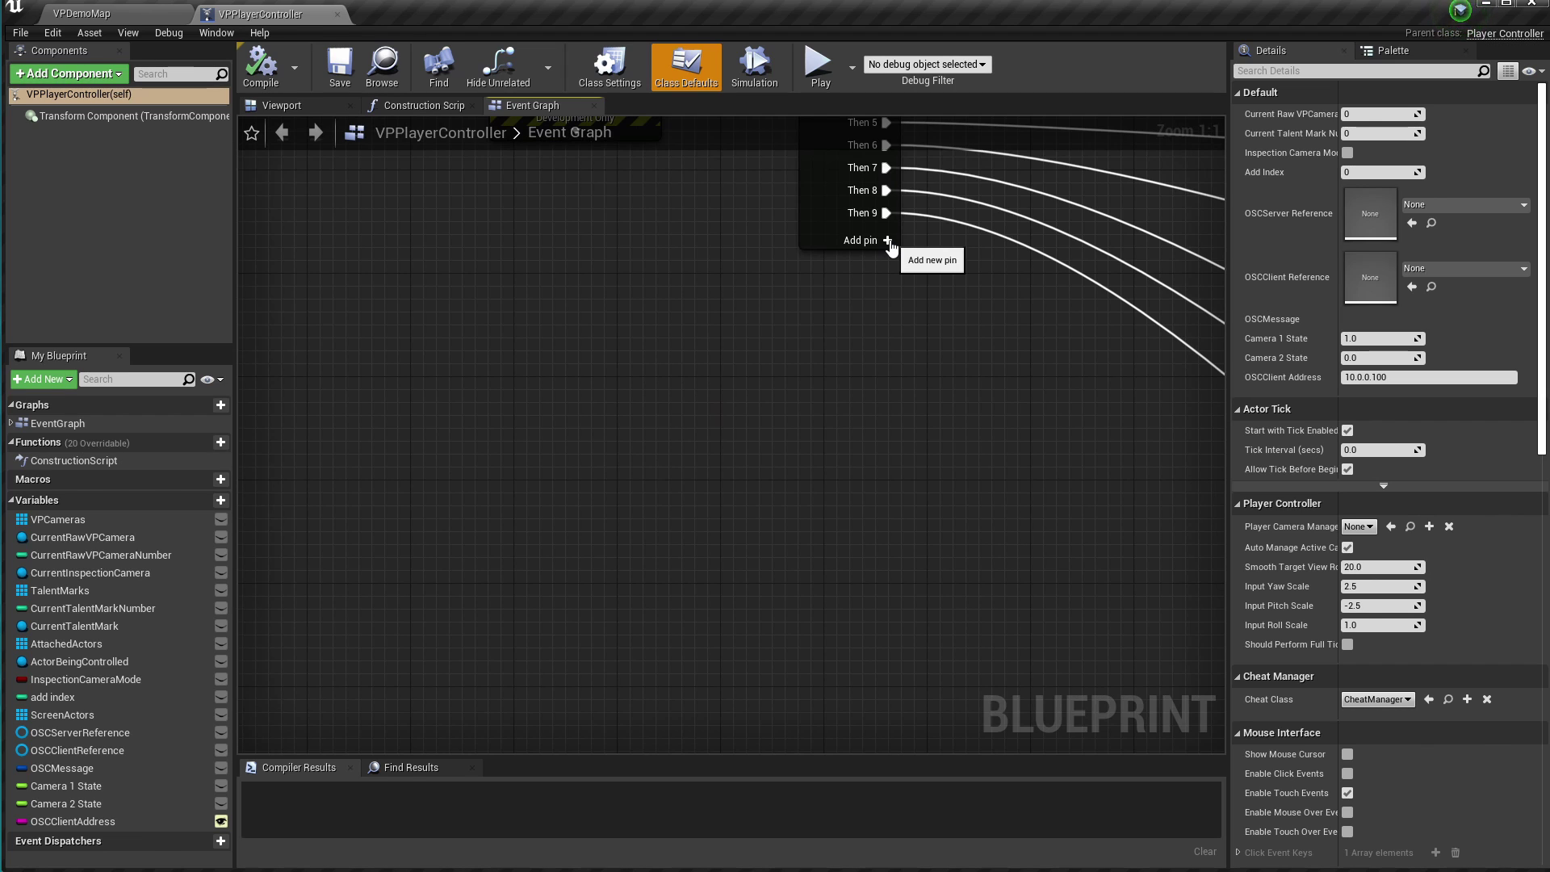
click(889, 242)
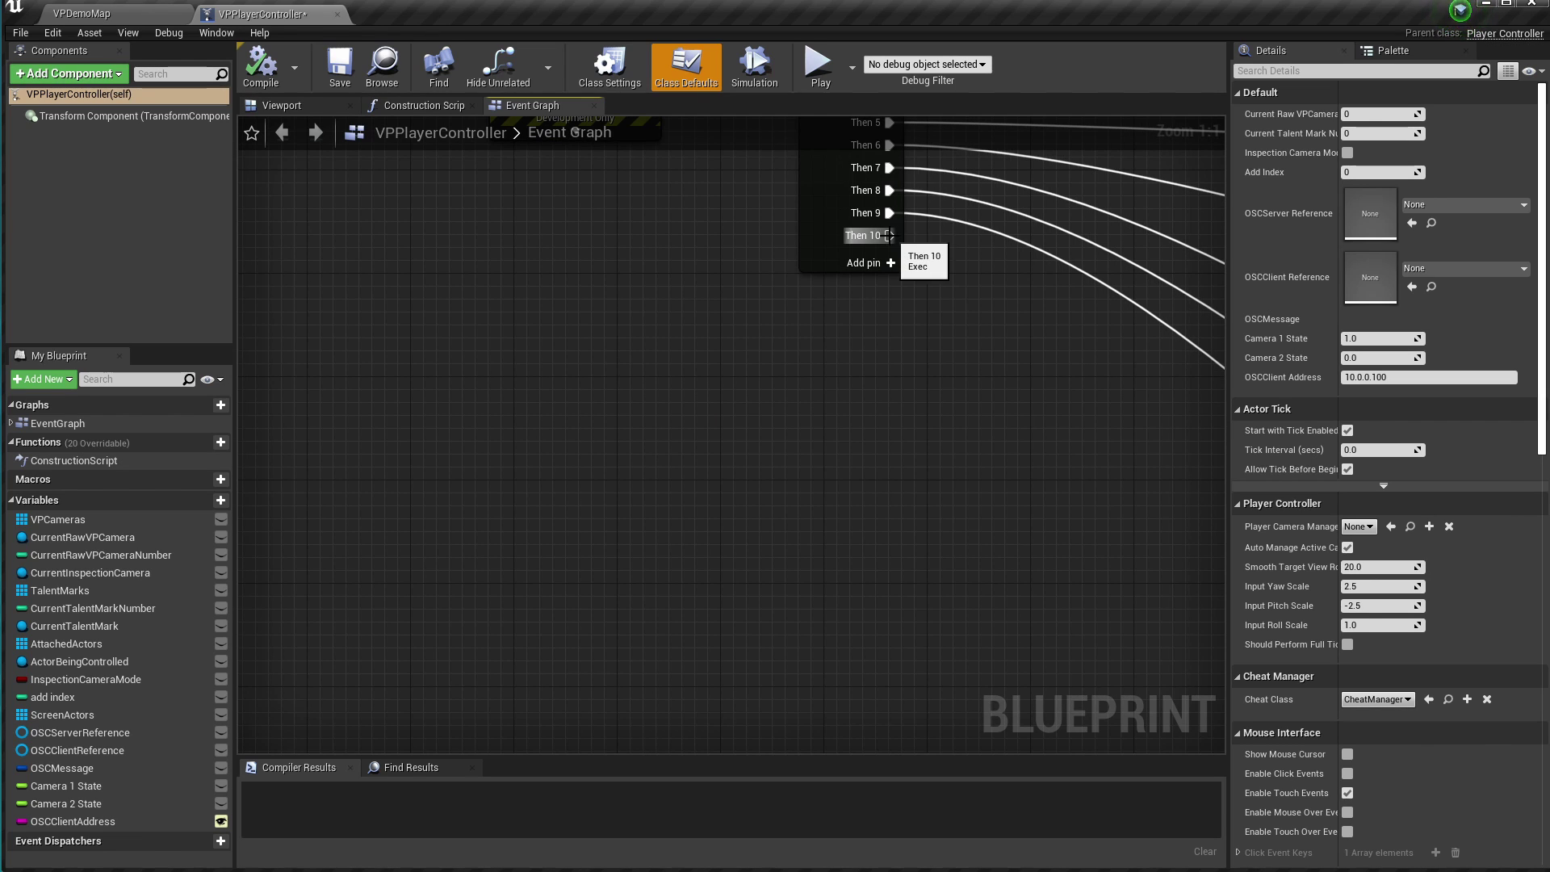
Step: Add an NDI Broadcast component and place its NDIBroadcast reference in the Event Graph
click(97, 78)
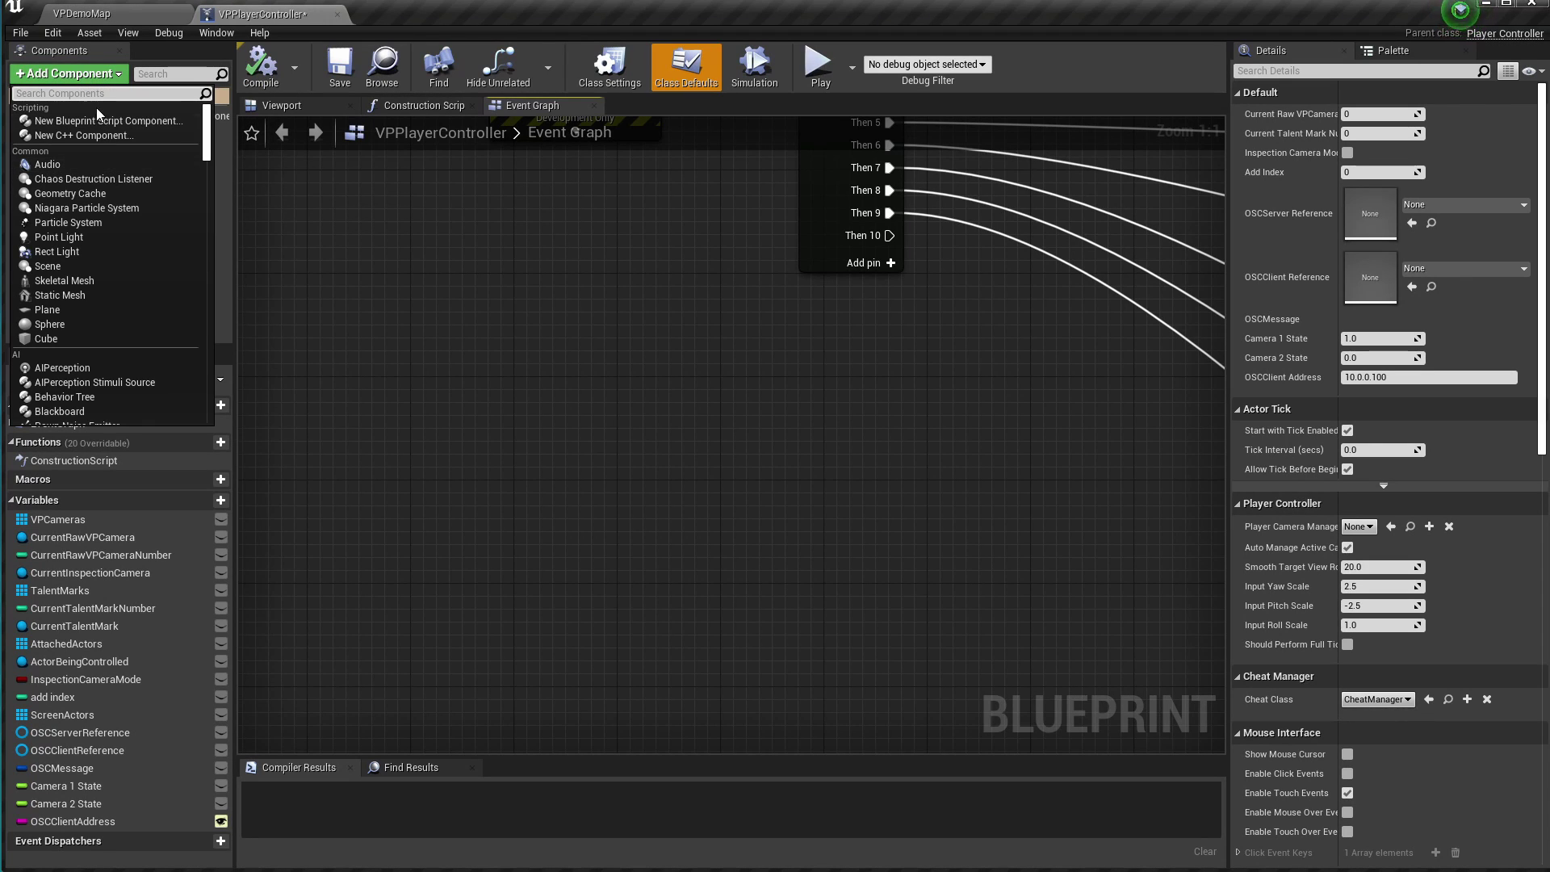
text(NDI)
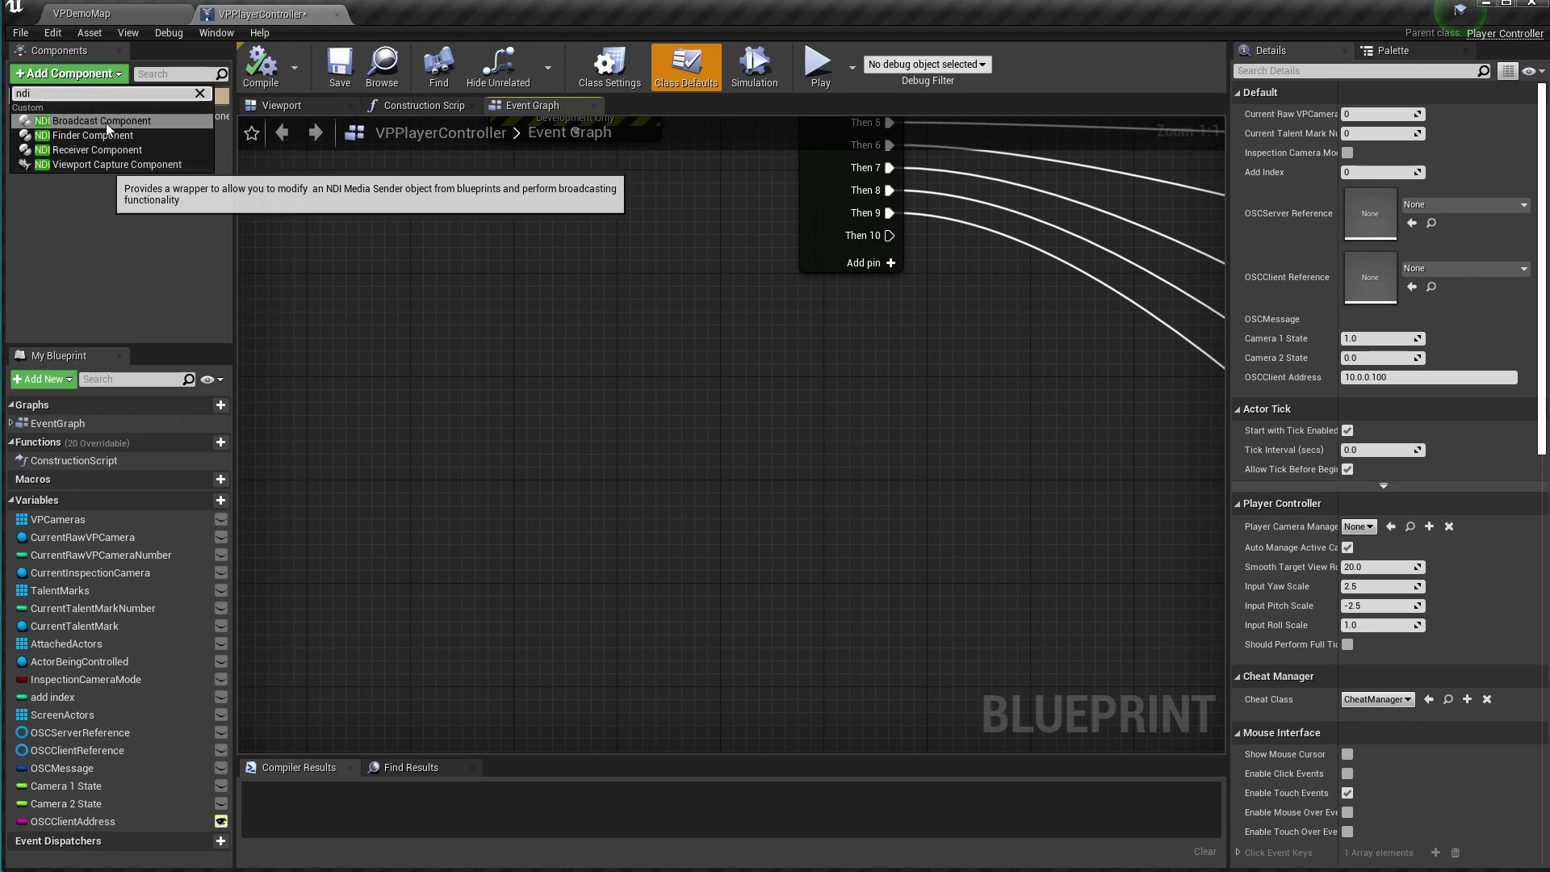
click(86, 135)
mouse_move(73, 138)
mouse_down()
mouse_move(365, 442)
mouse_move(413, 534)
mouse_up()
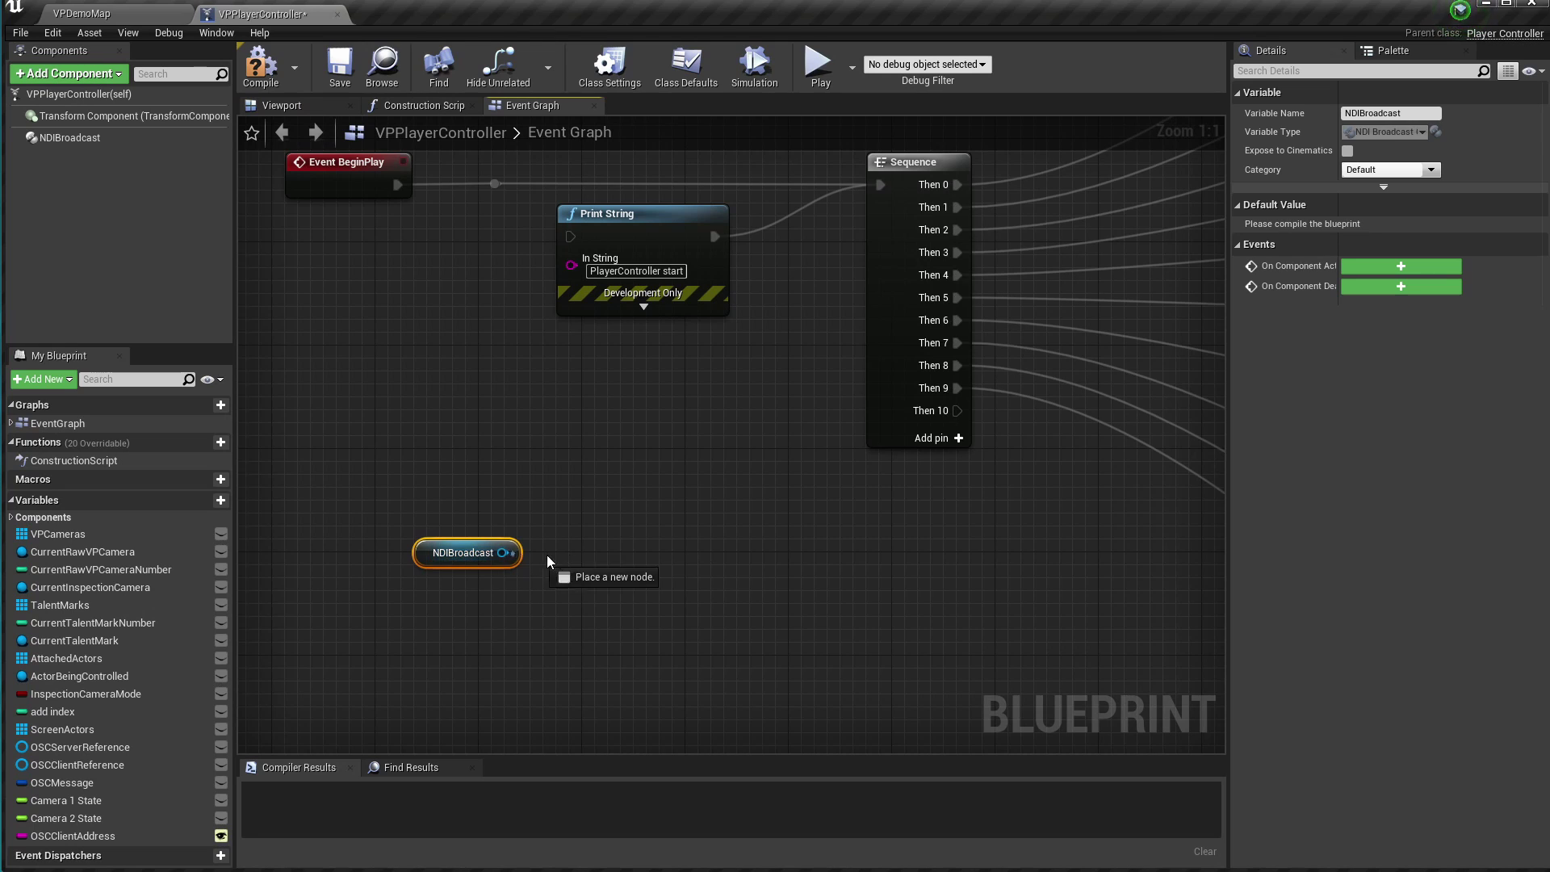
Step: Wire Then 10 to a Start Broadcasting call on NDIBroadcast and compile
drag(502, 554, 734, 542)
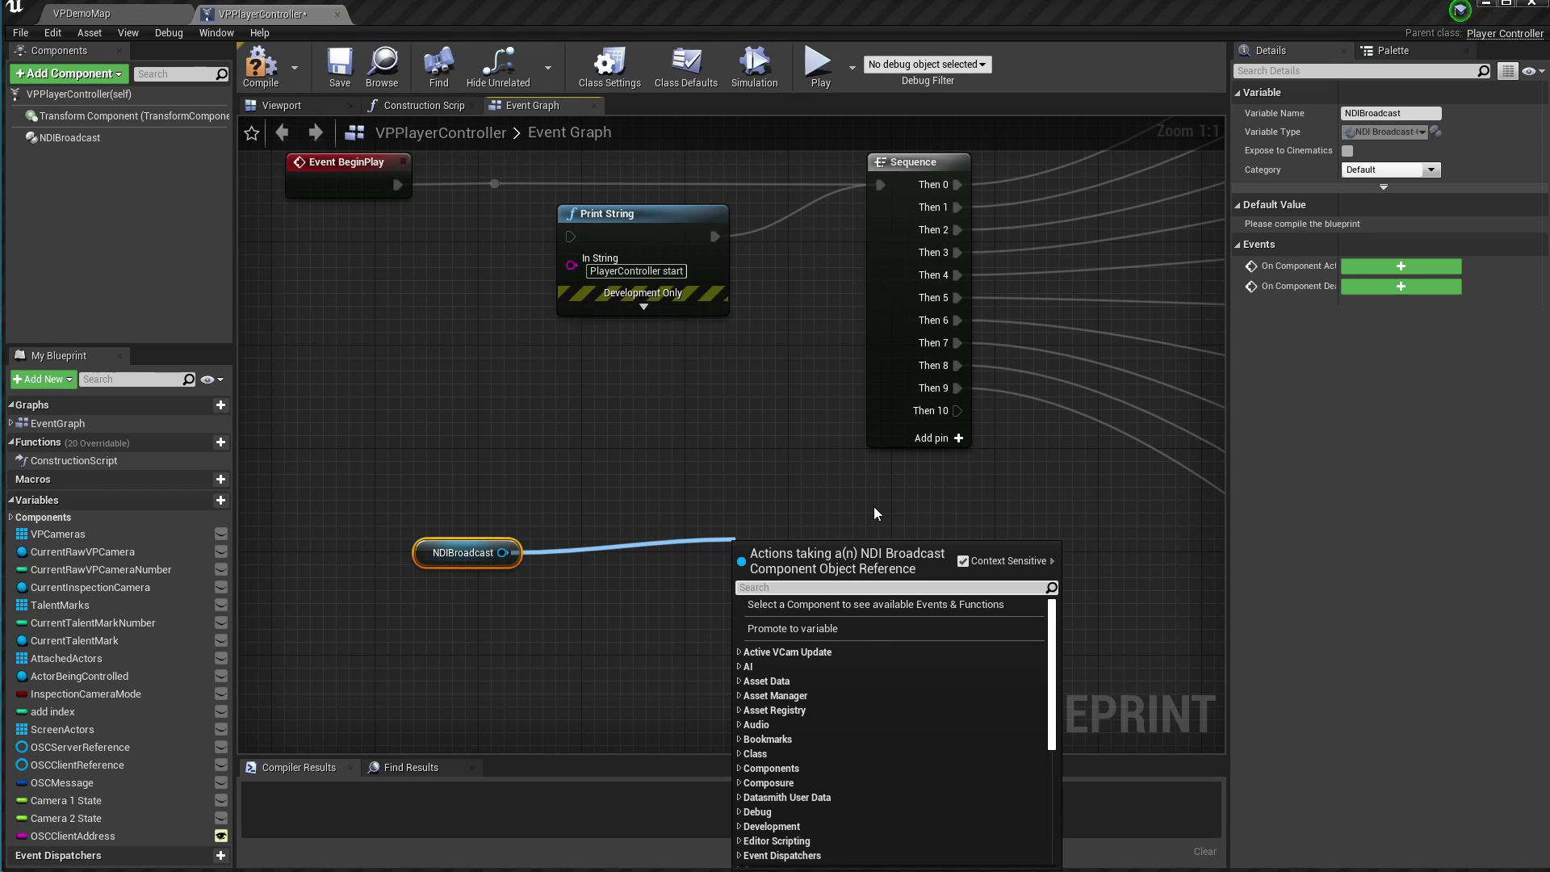
text(star)
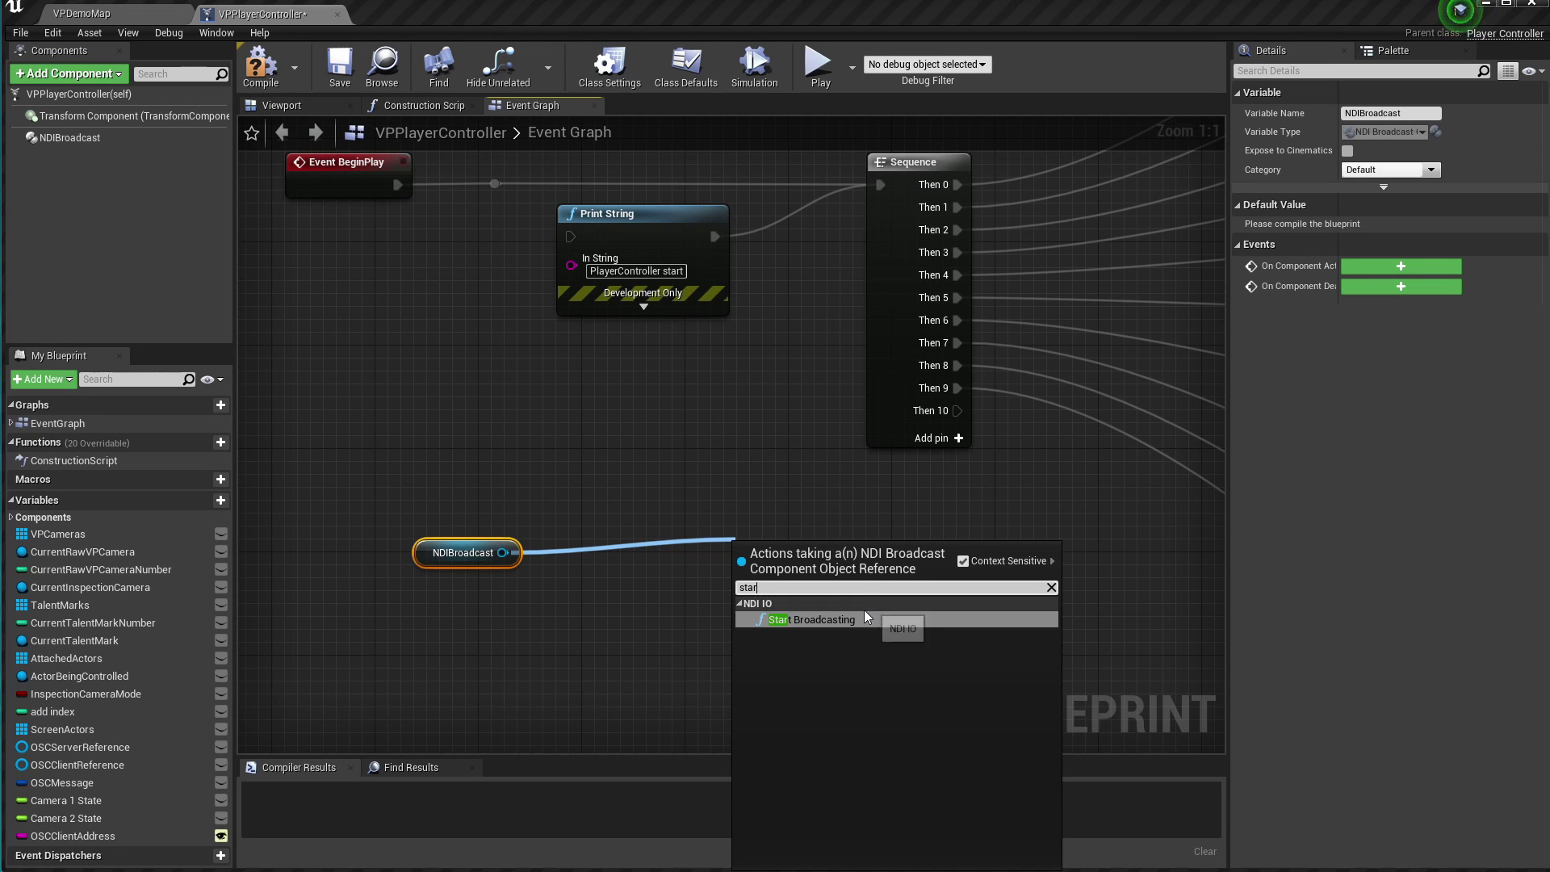
click(865, 613)
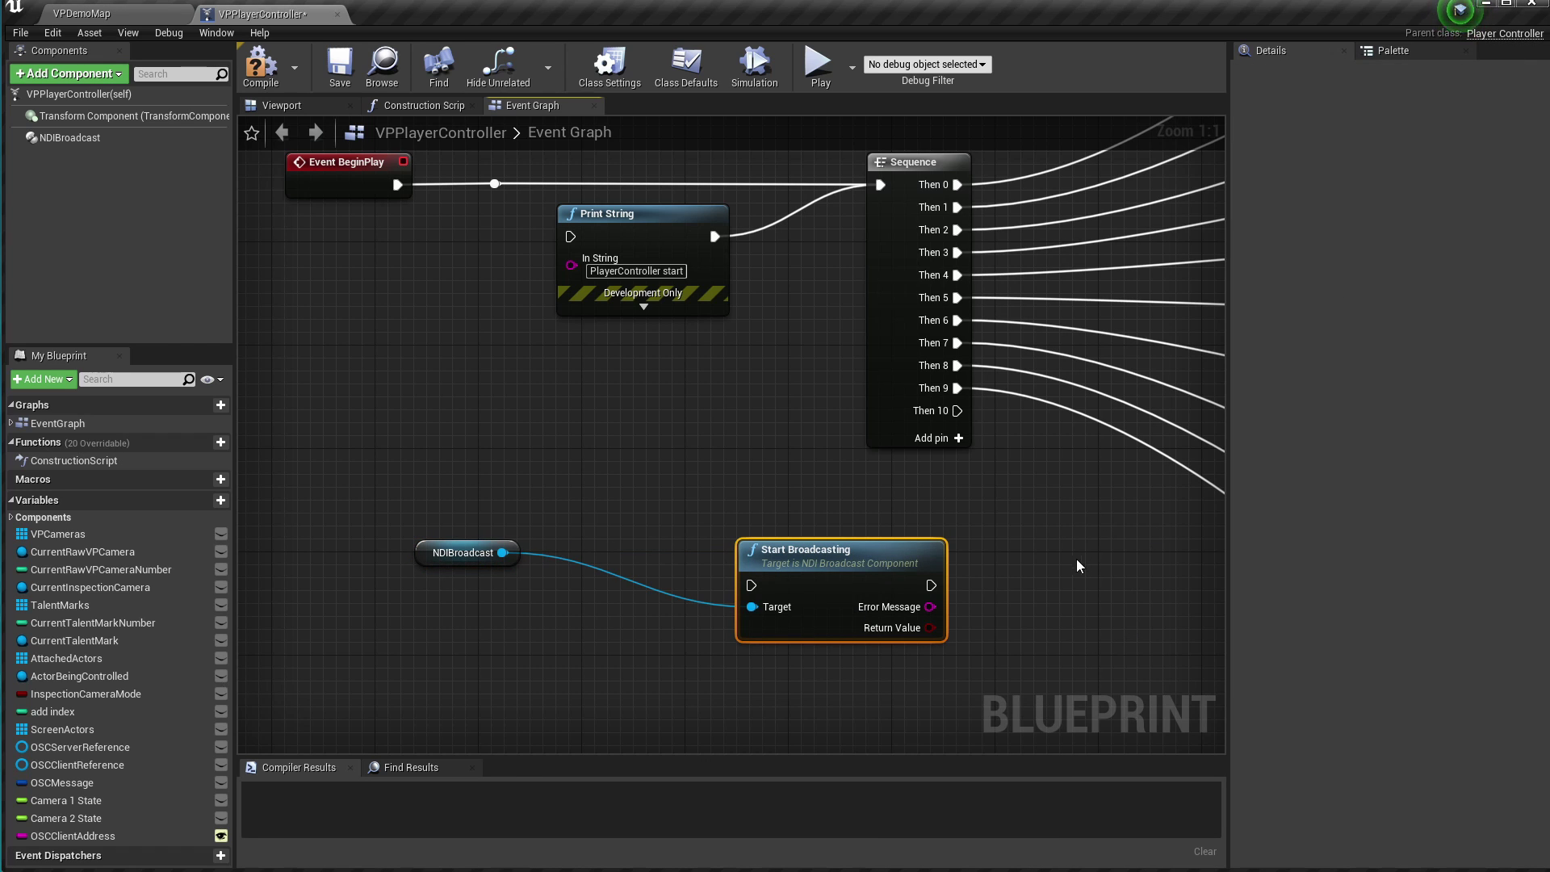
drag(874, 540, 1056, 524)
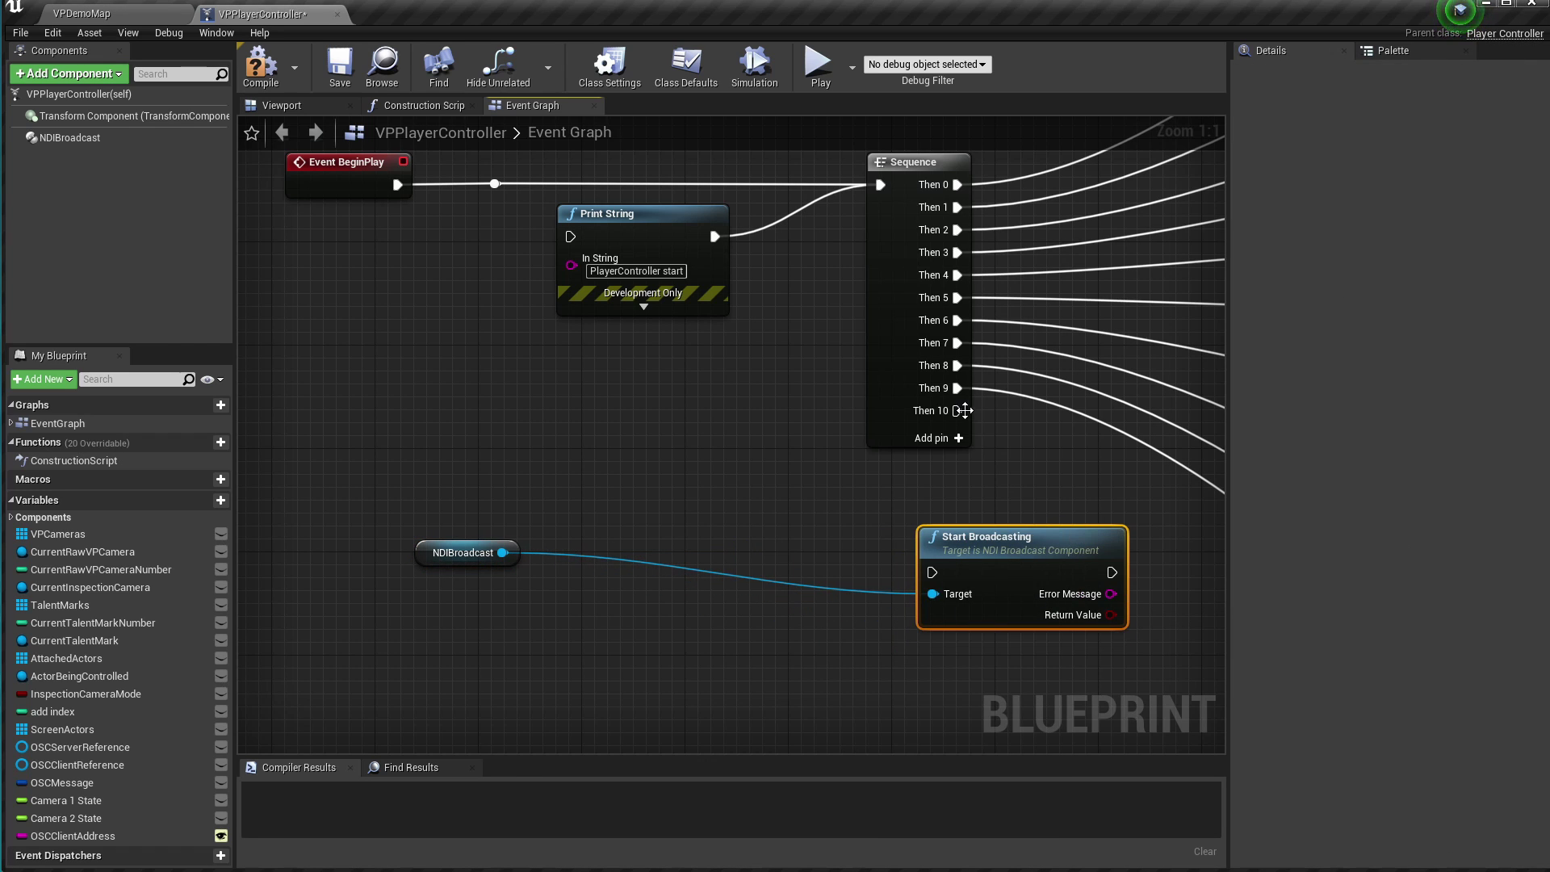
drag(959, 410, 933, 574)
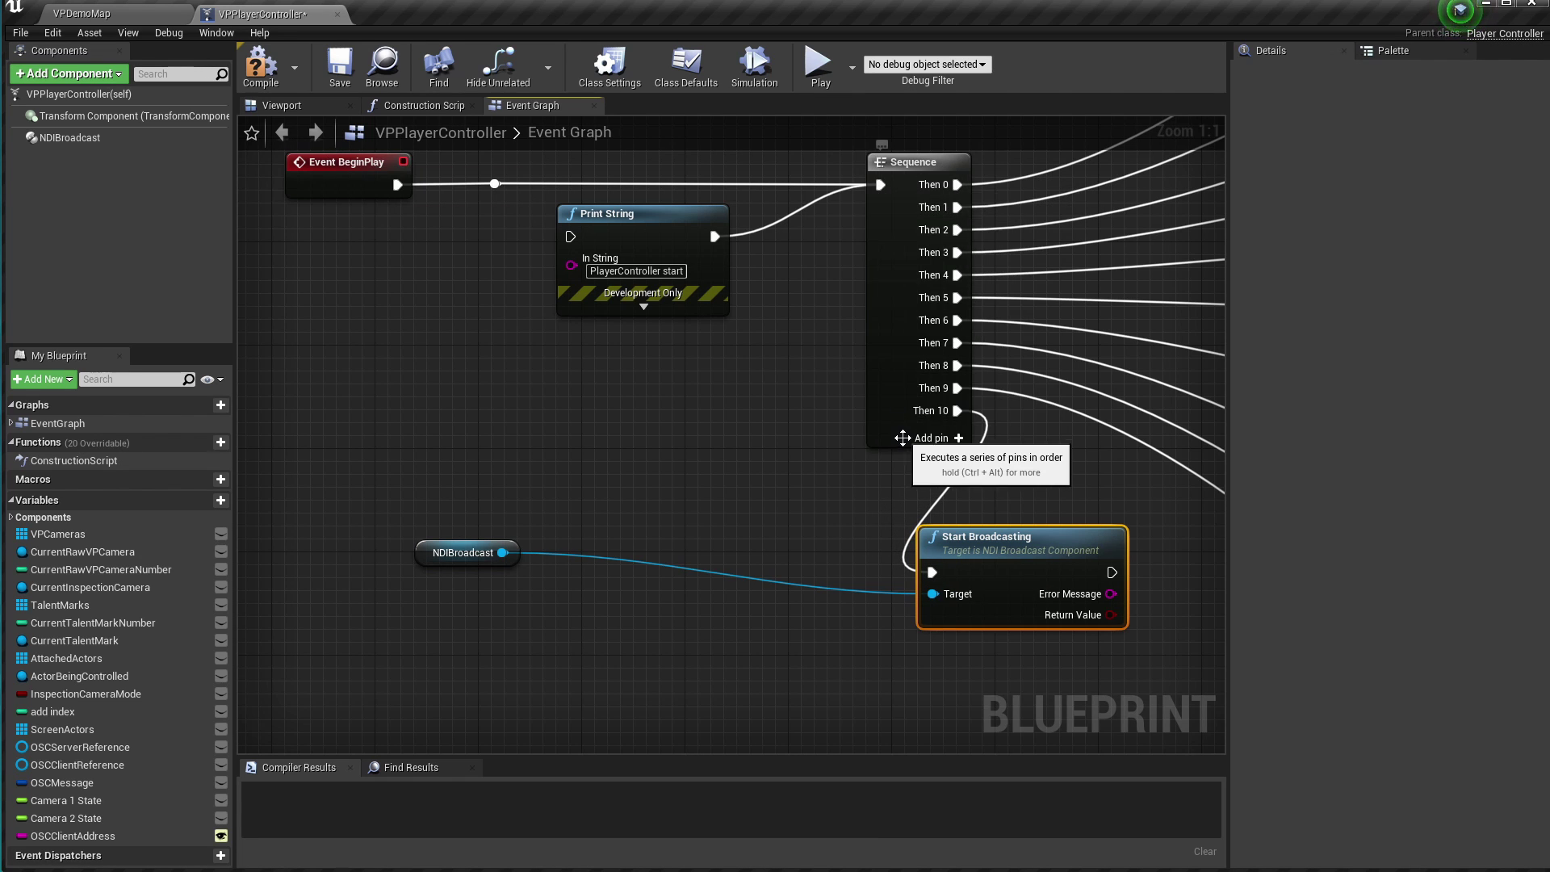
key(F7)
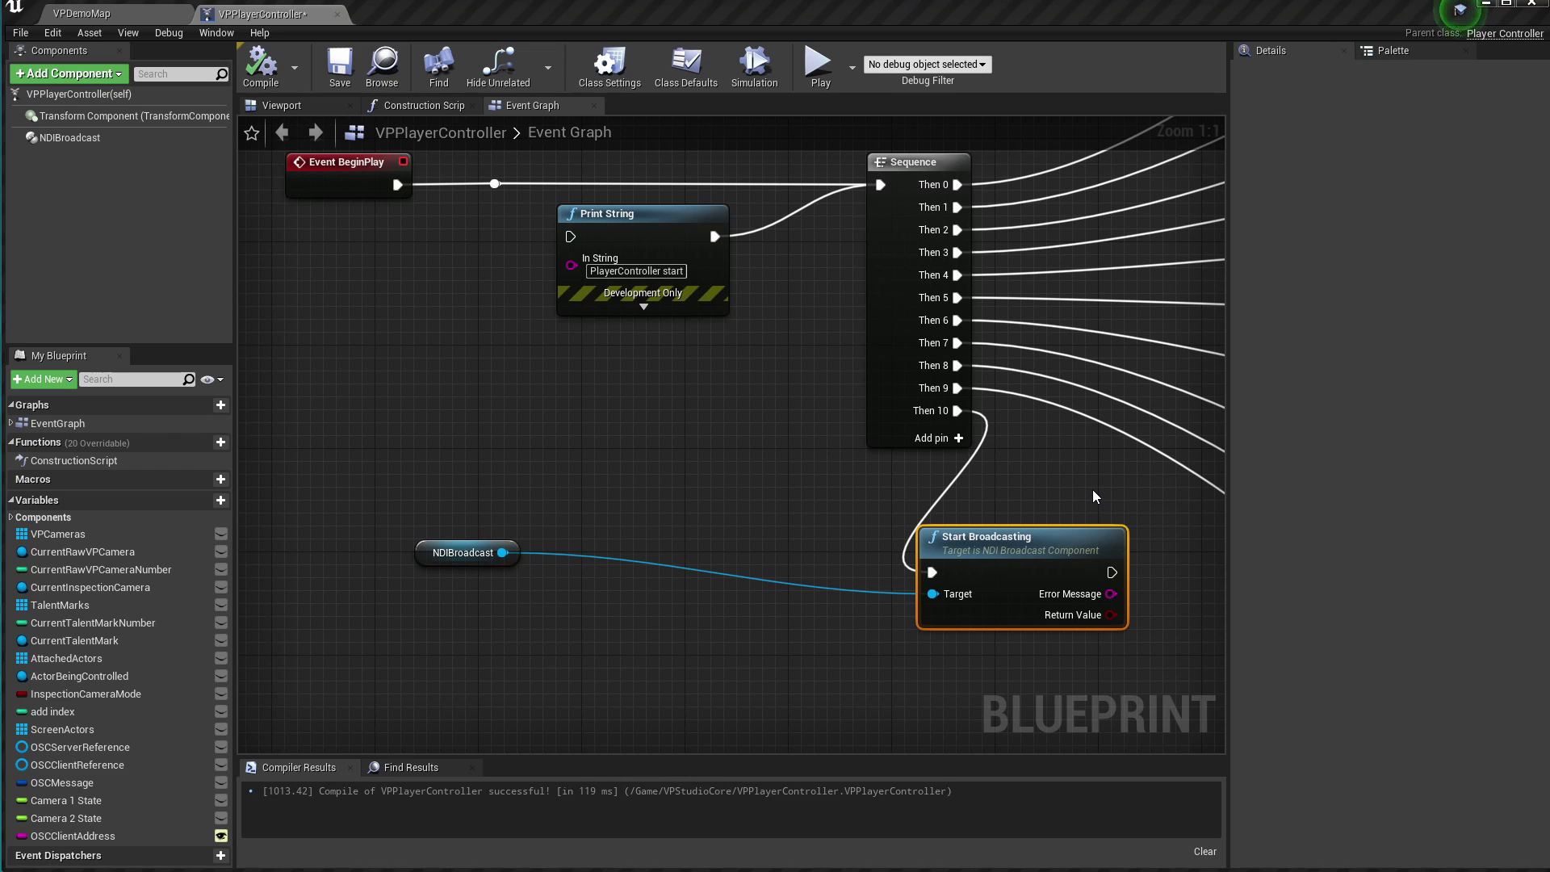
Step: Add a Branch node driven by Start Broadcasting's Return Value
right_drag(1063, 490, 709, 483)
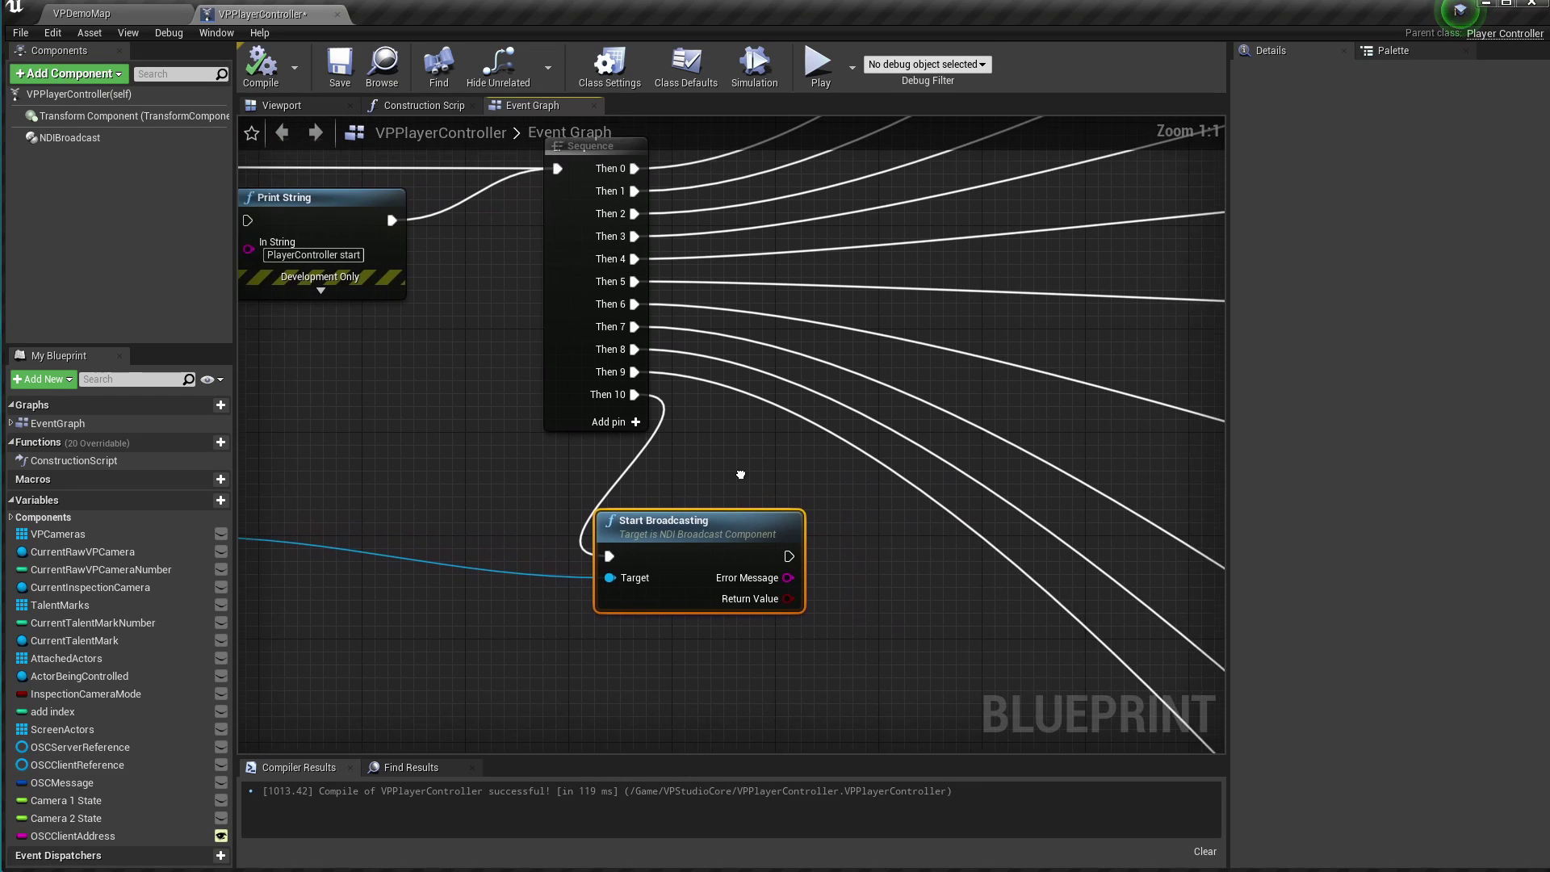
drag(636, 555, 515, 633)
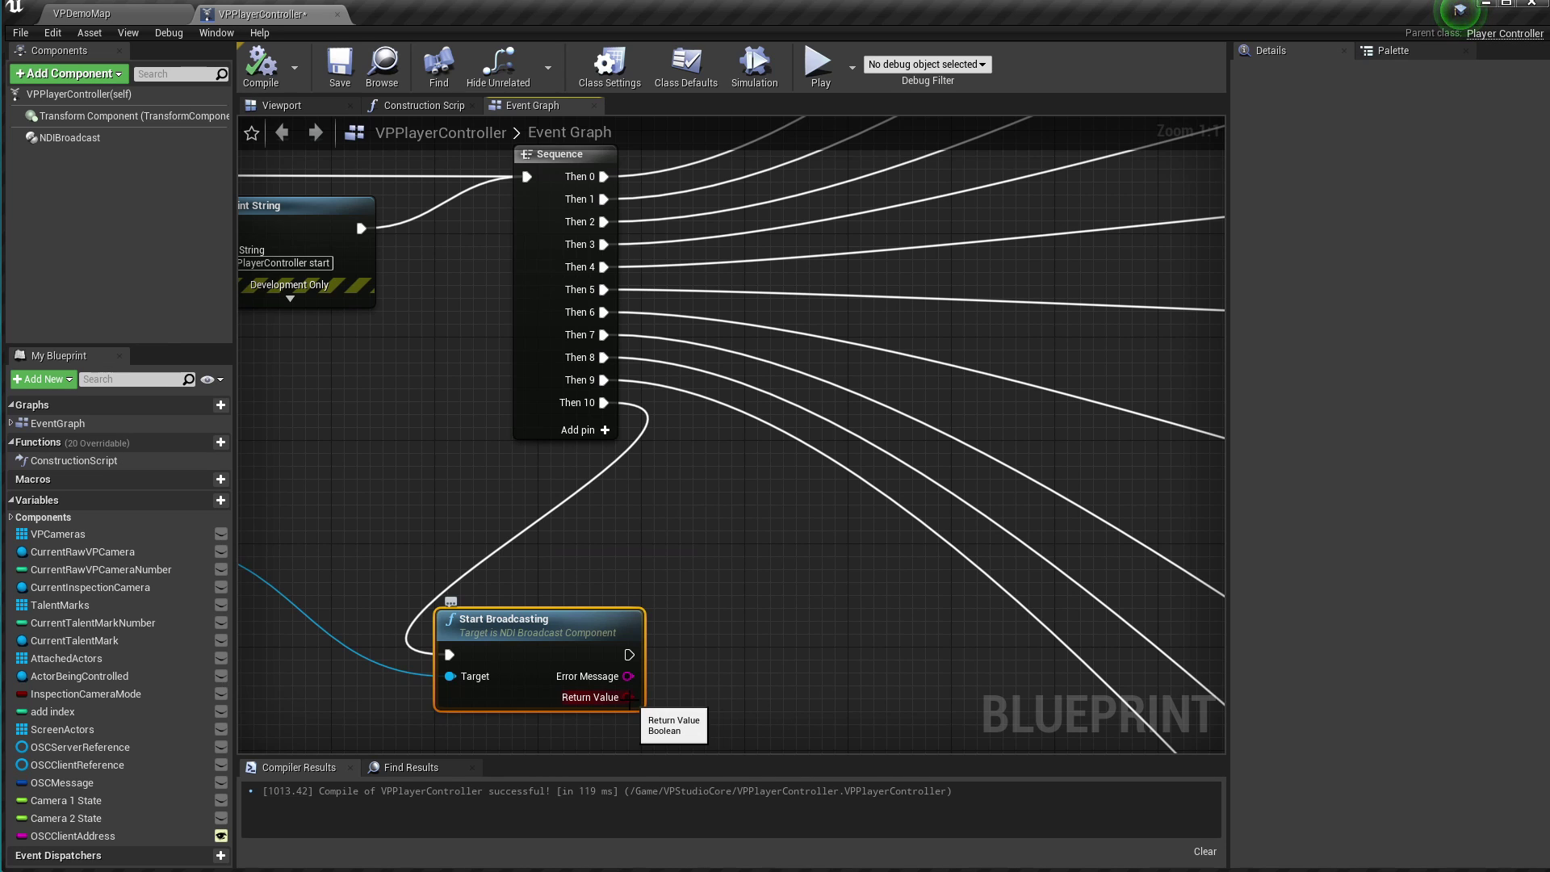
drag(629, 698, 725, 675)
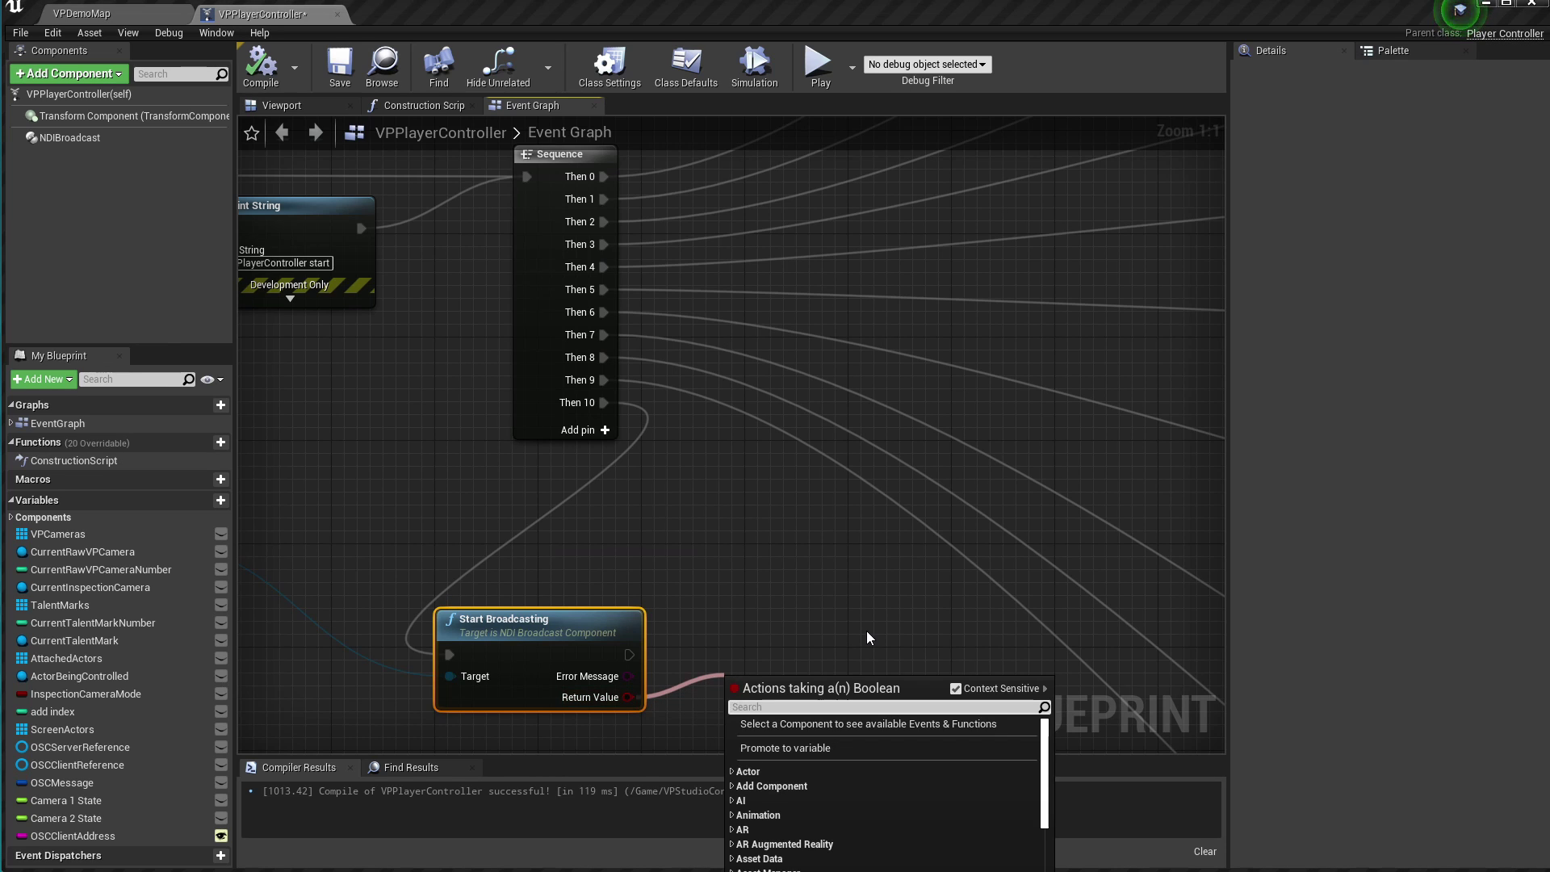
text(br)
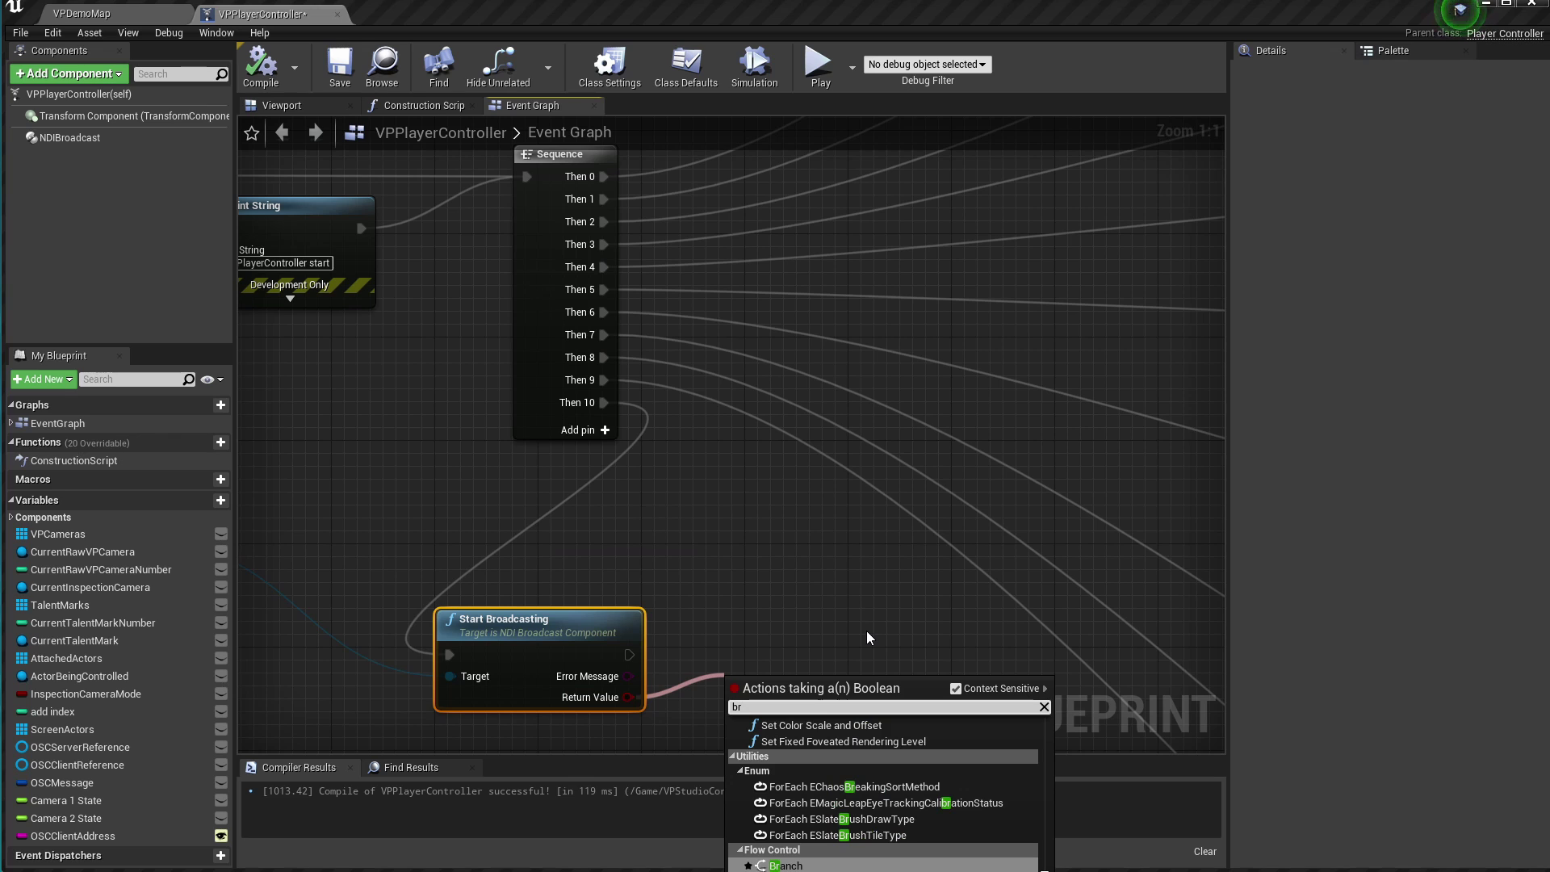
text(an)
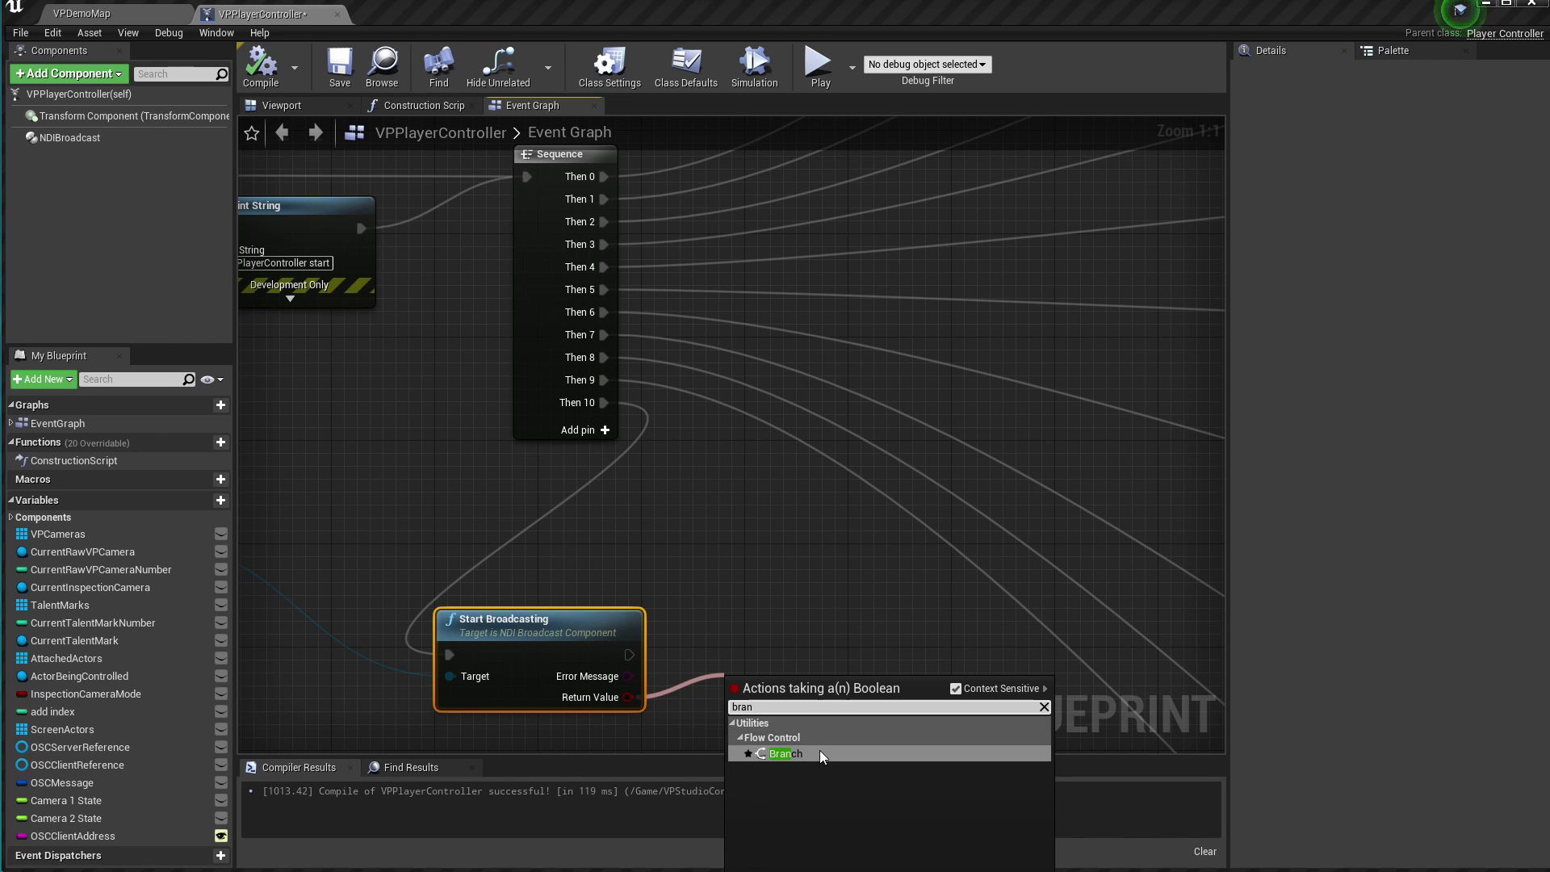
click(821, 755)
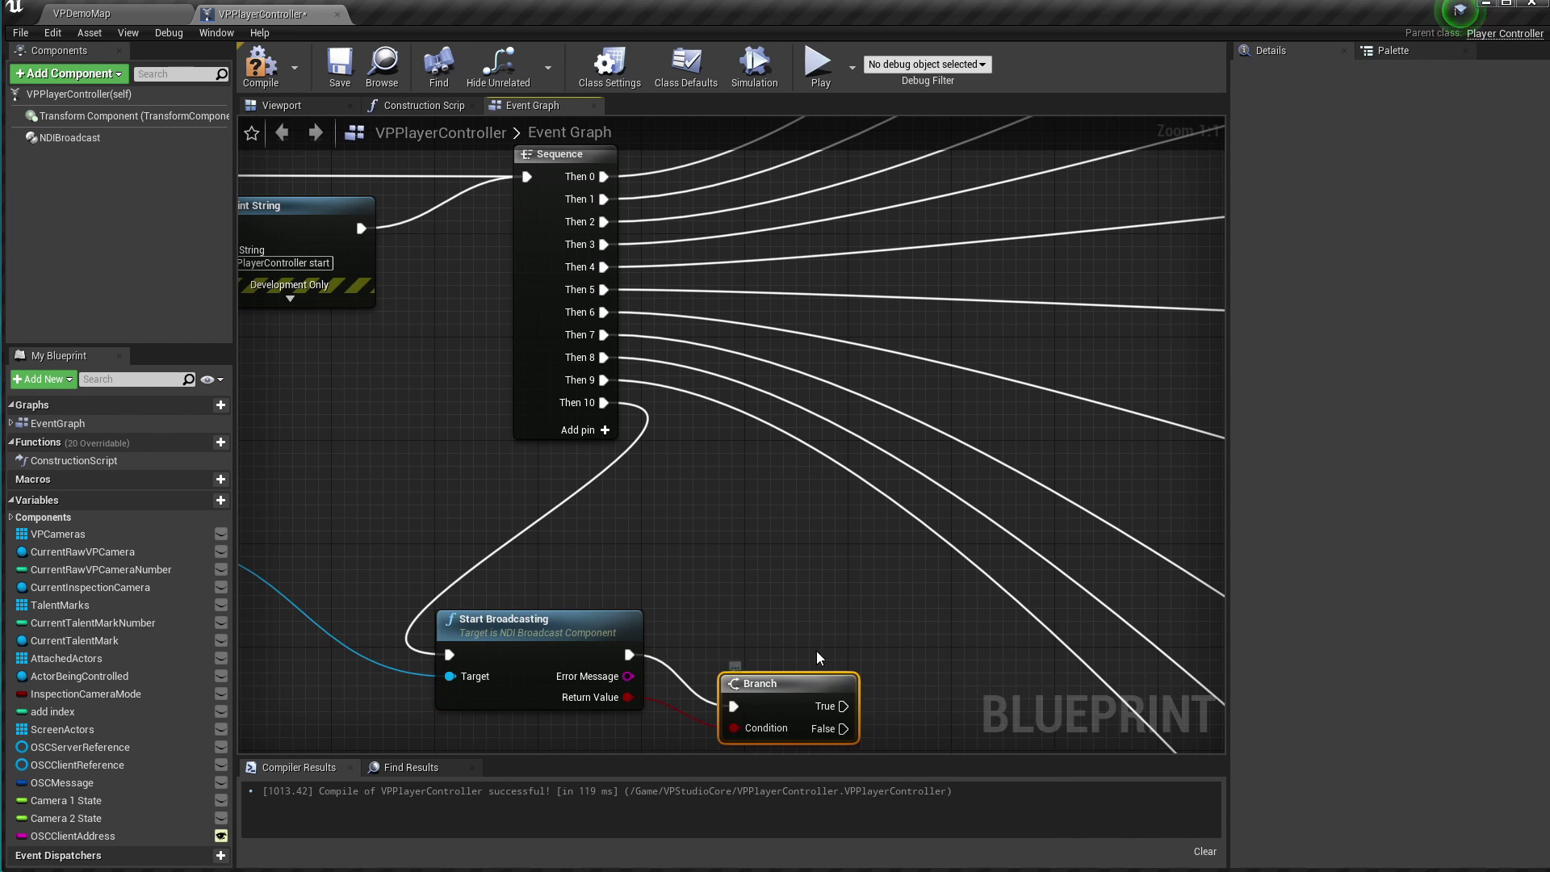
key(q)
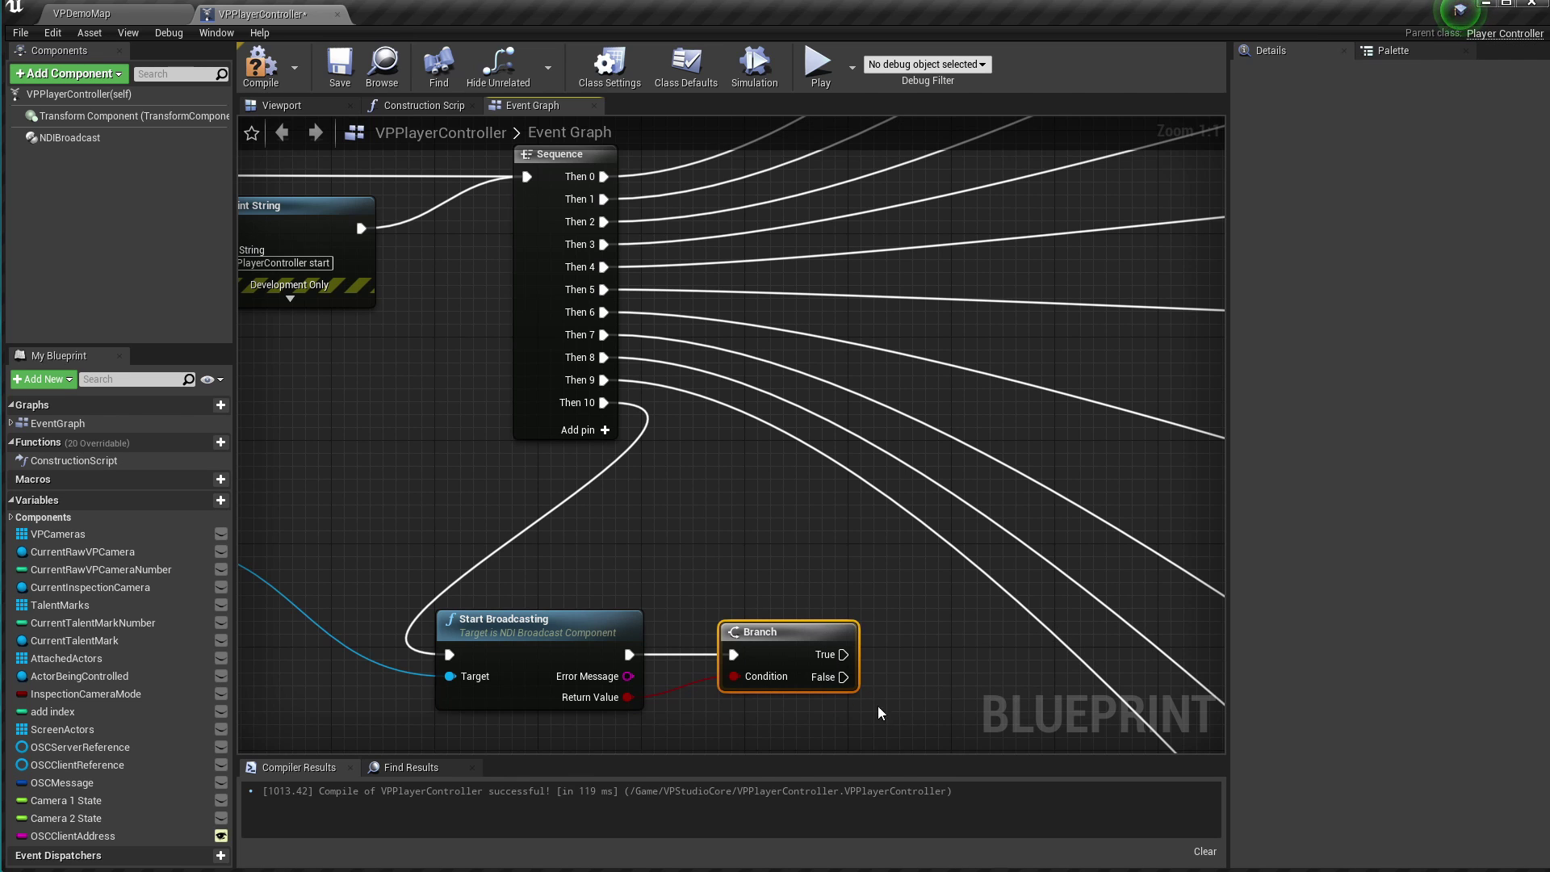
Step: Print 'NDI has started' on the Branch's True path
drag(843, 654, 893, 650)
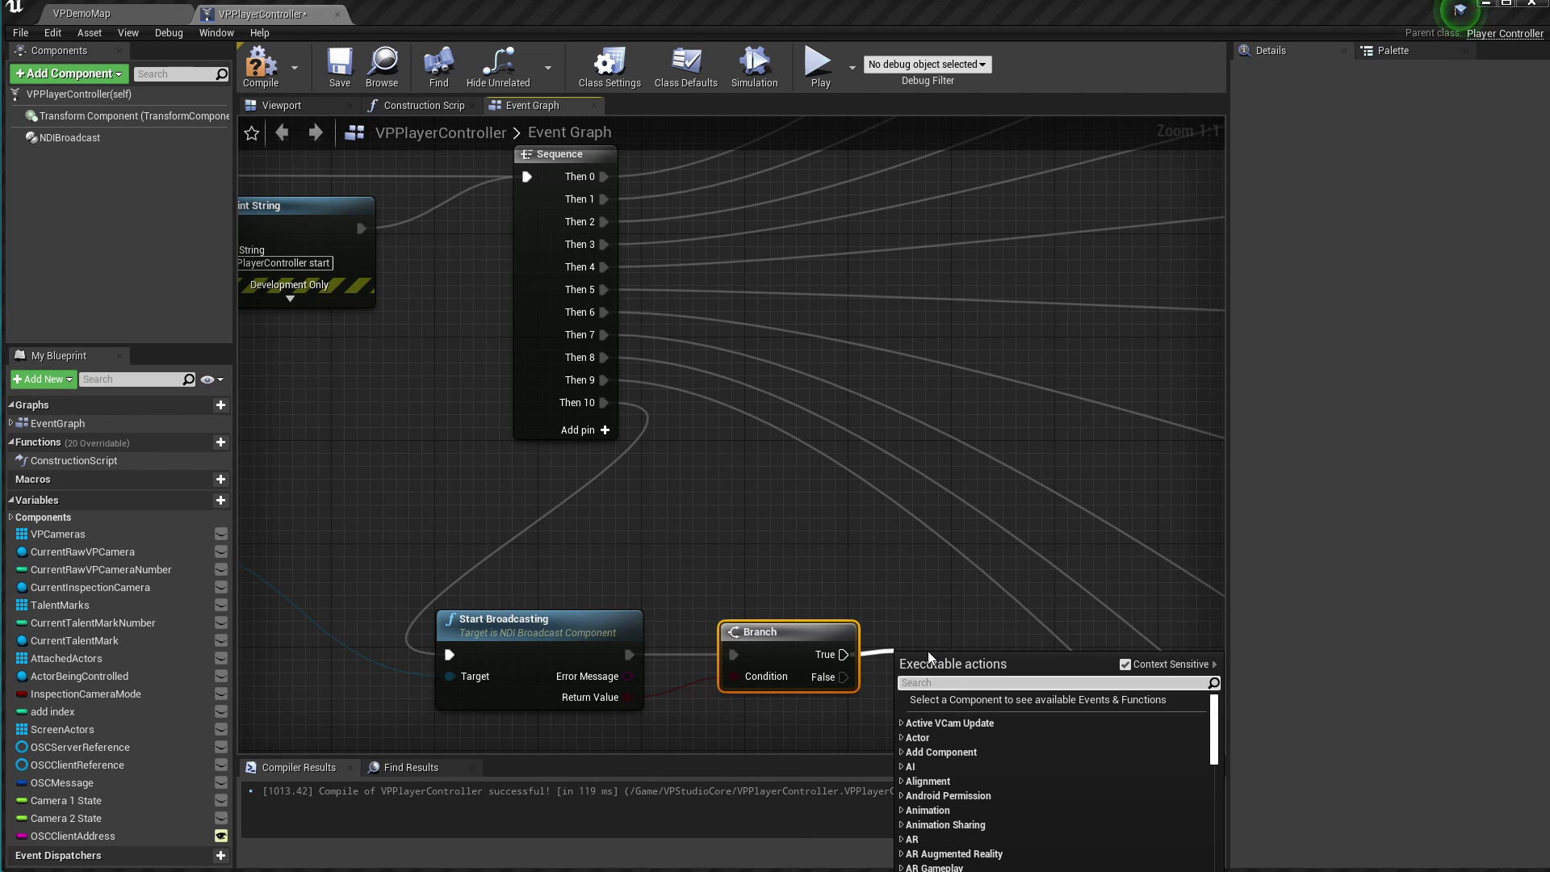
text(print)
key(Return)
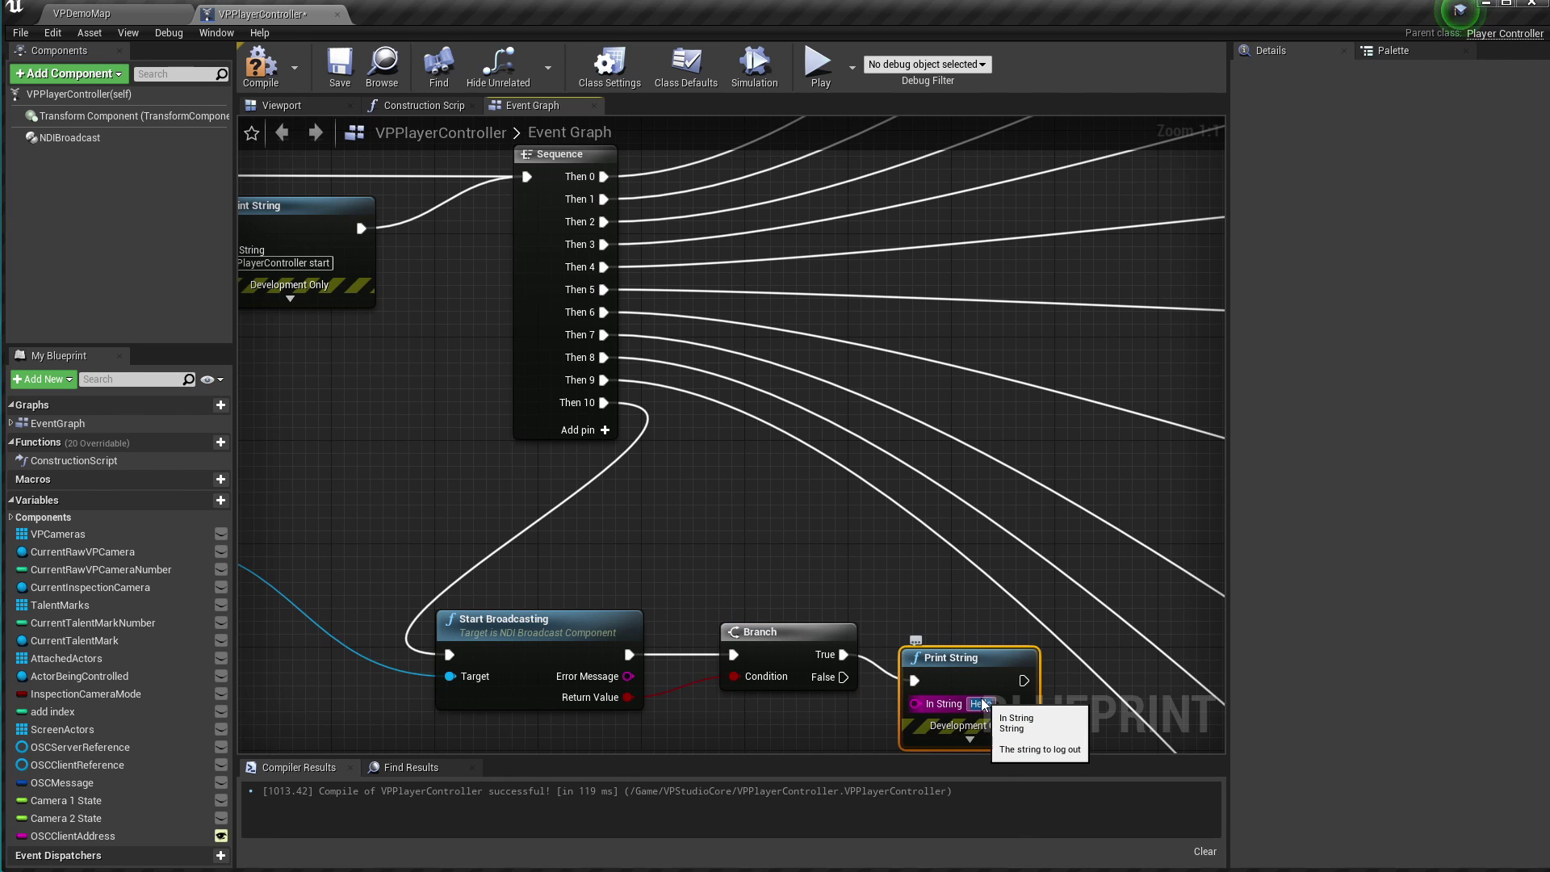
text(NDI broadc)
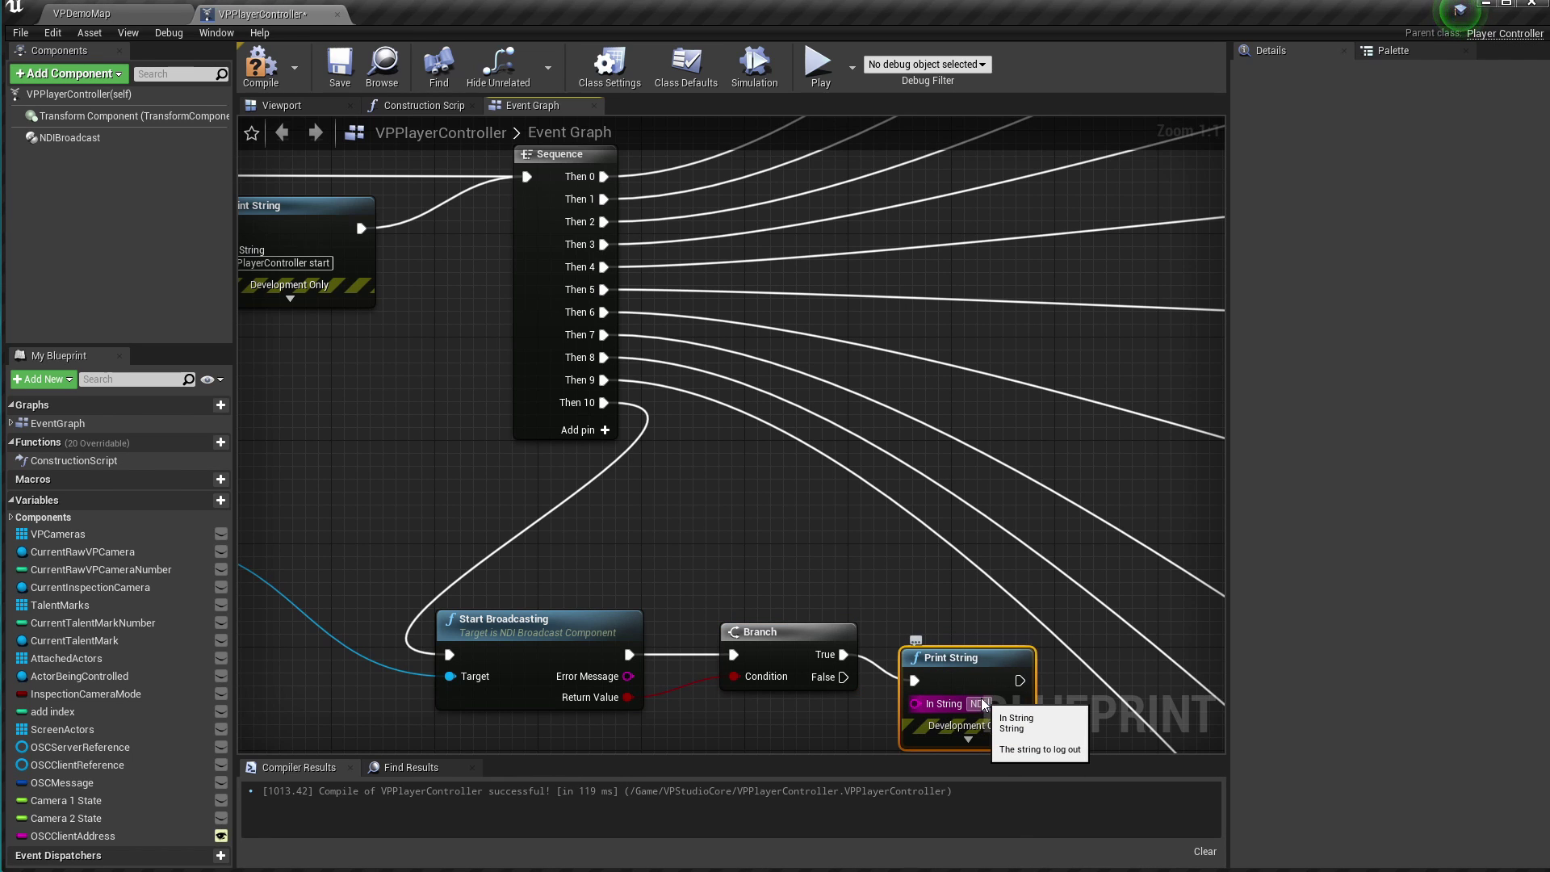
drag(981, 658, 982, 580)
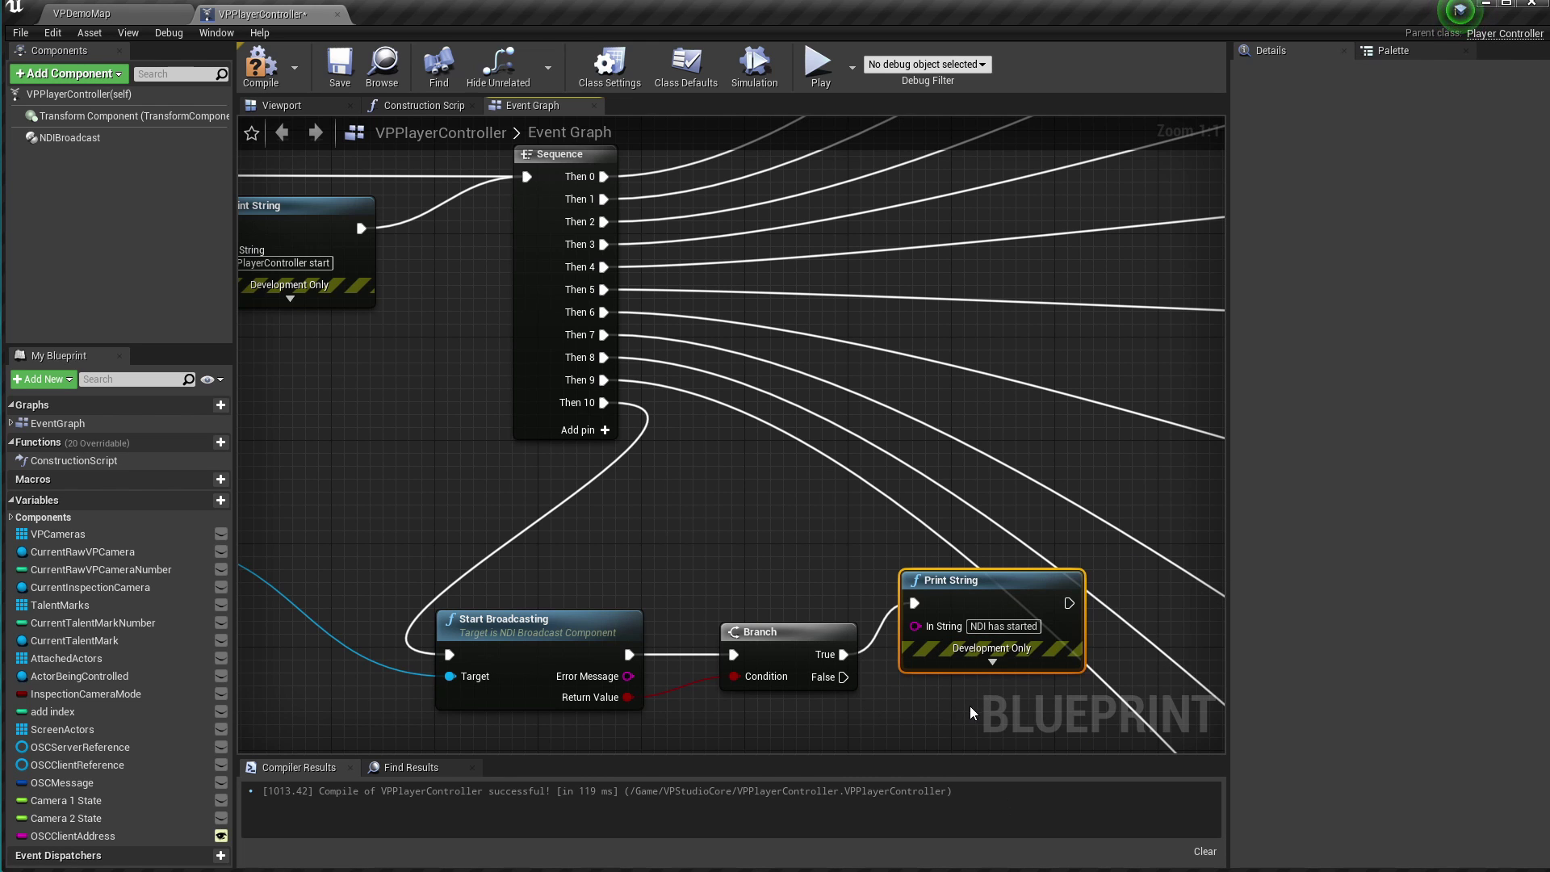
Step: Print the Error Message on the False path, then return to the VPDemoMap level
right_drag(970, 713, 985, 541)
drag(857, 504, 912, 598)
text(pr)
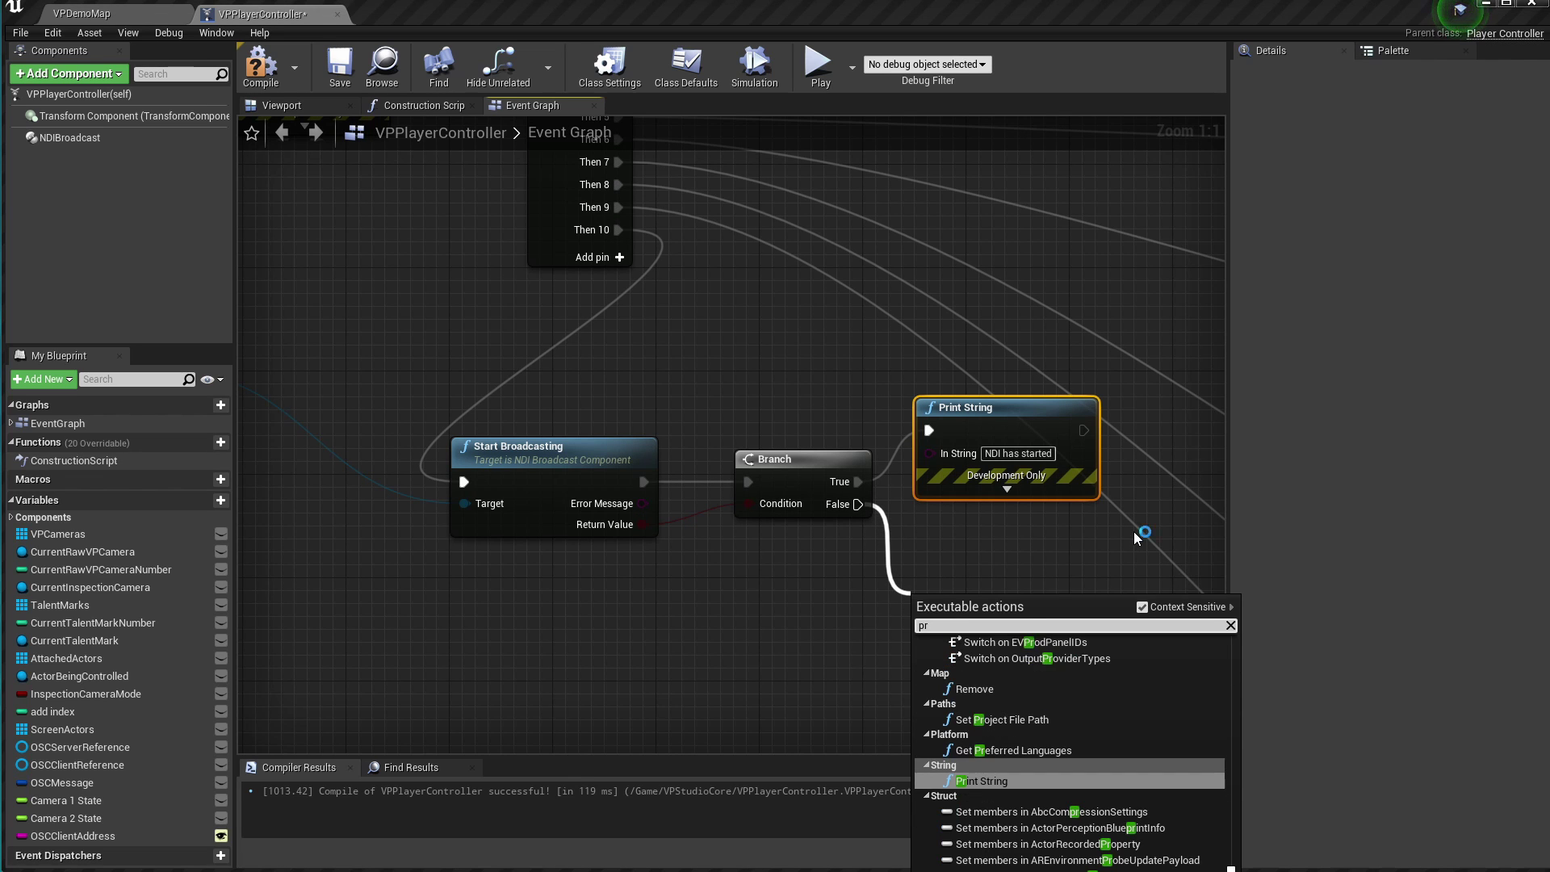
key(Return)
drag(643, 505, 922, 649)
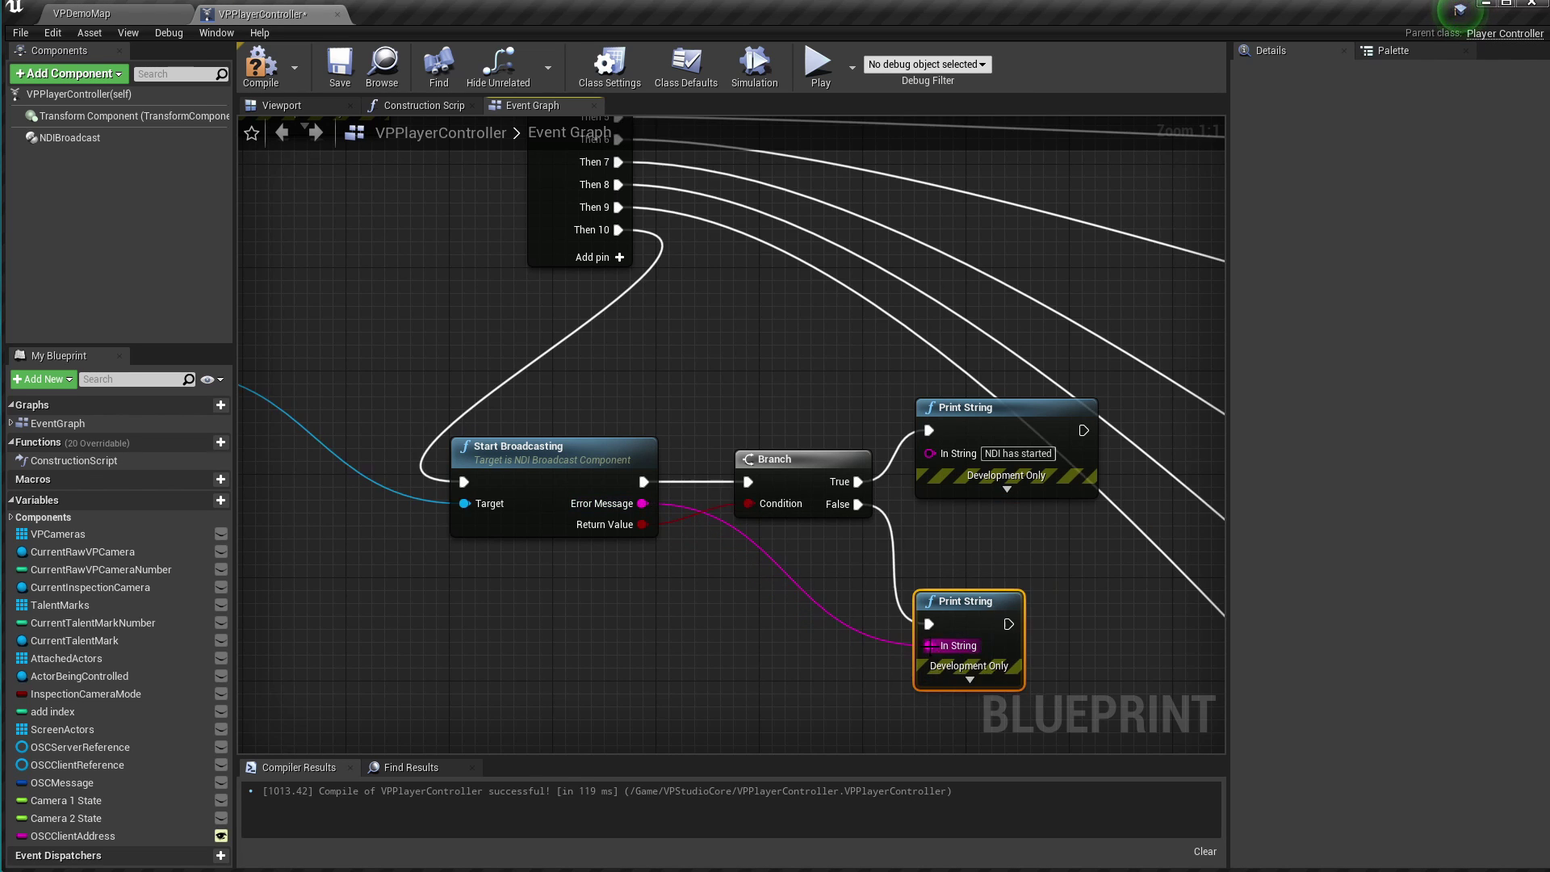
click(1487, 4)
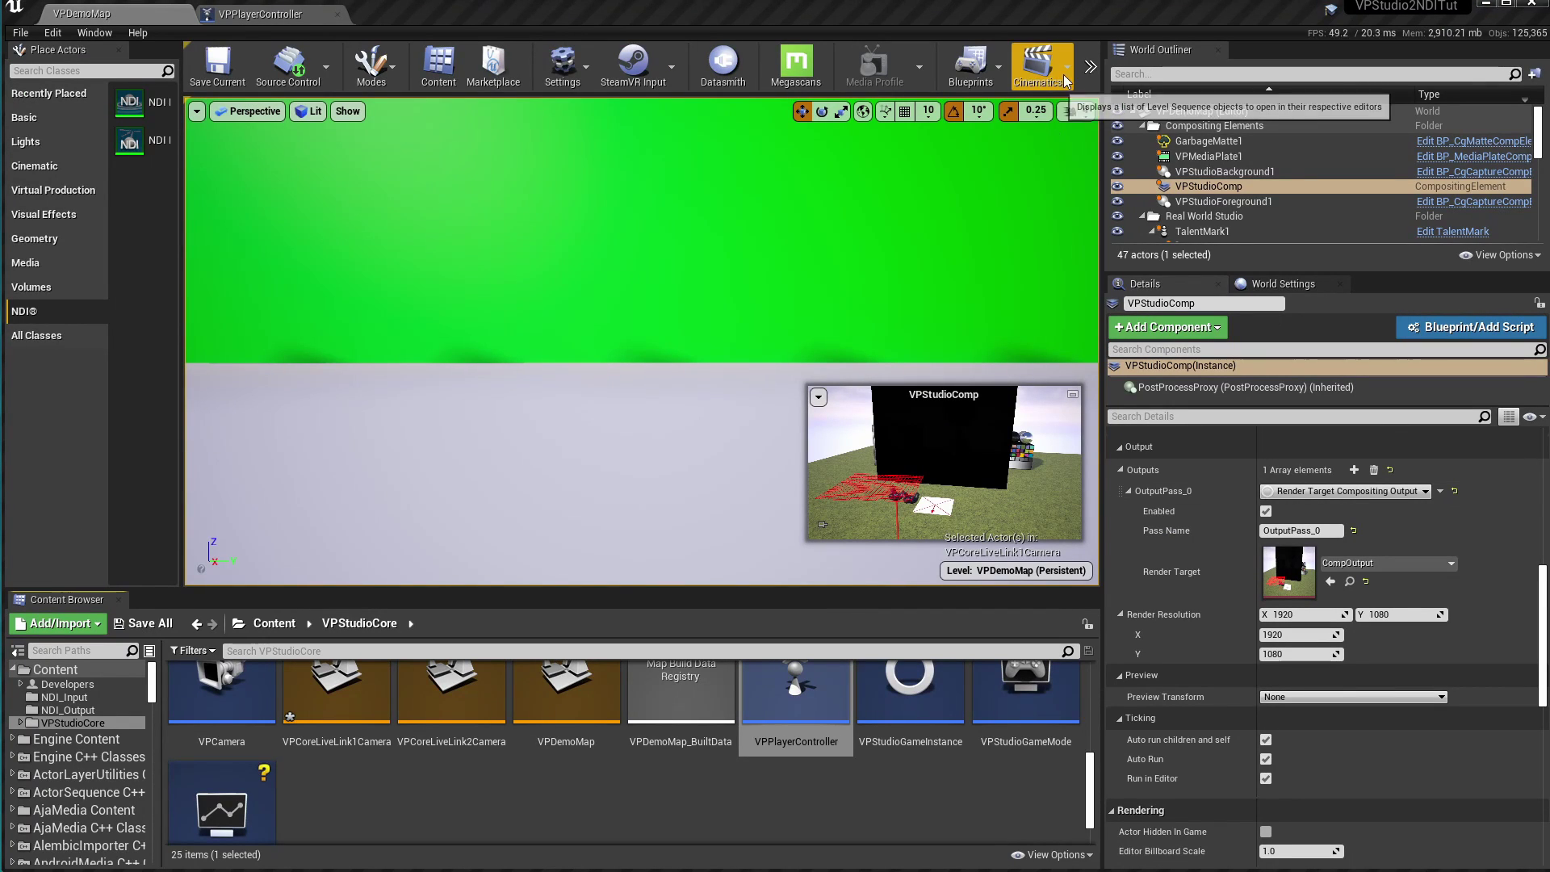
Step: Test the level in the editor, which reports no media source to broadcast
click(1091, 67)
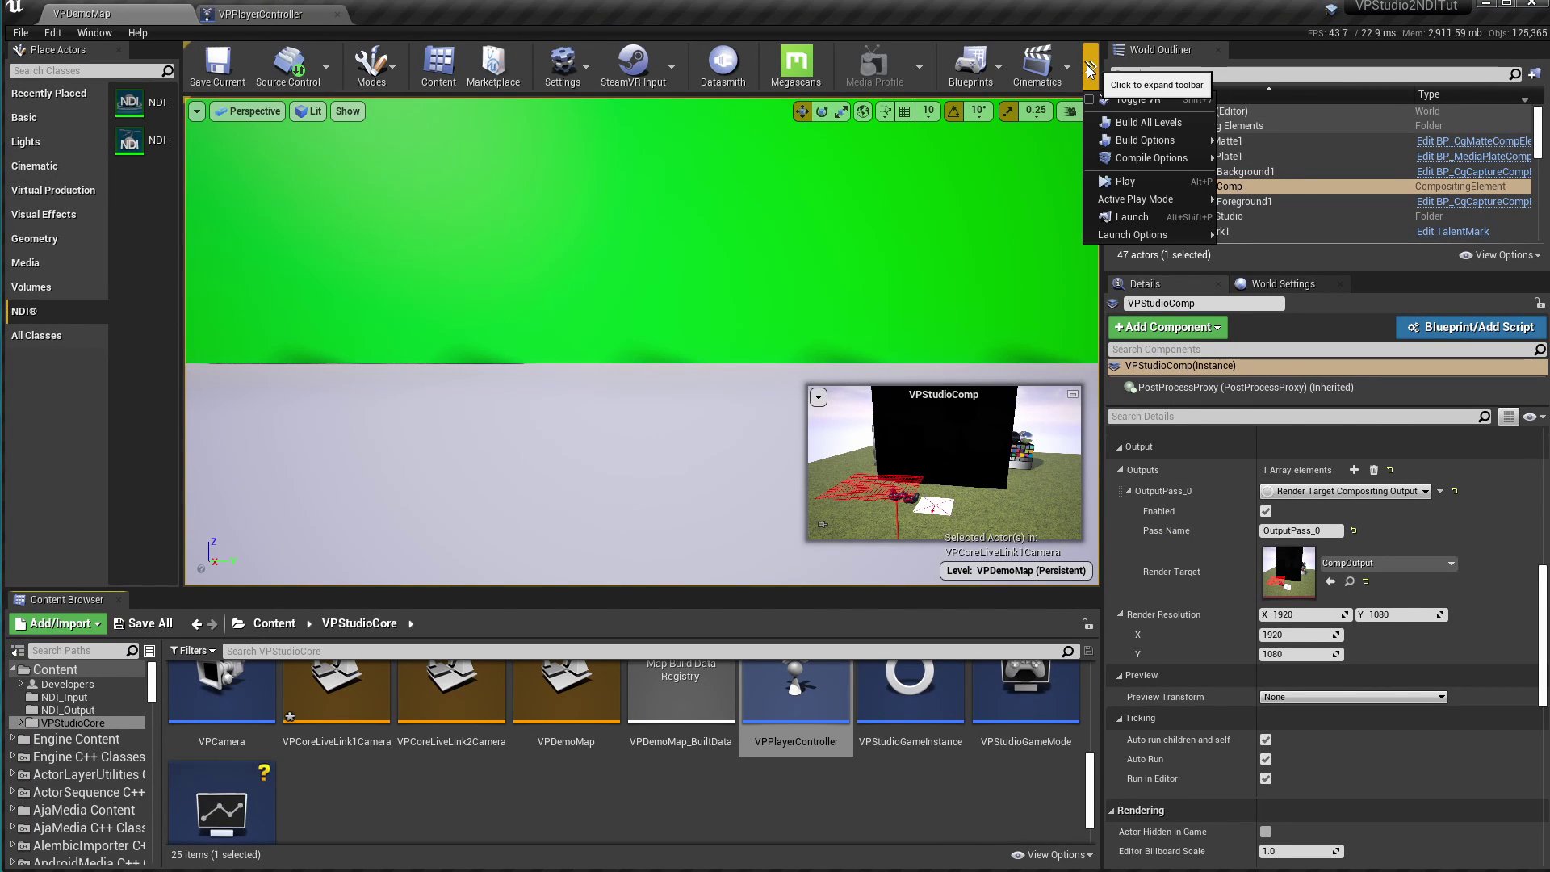
click(1117, 183)
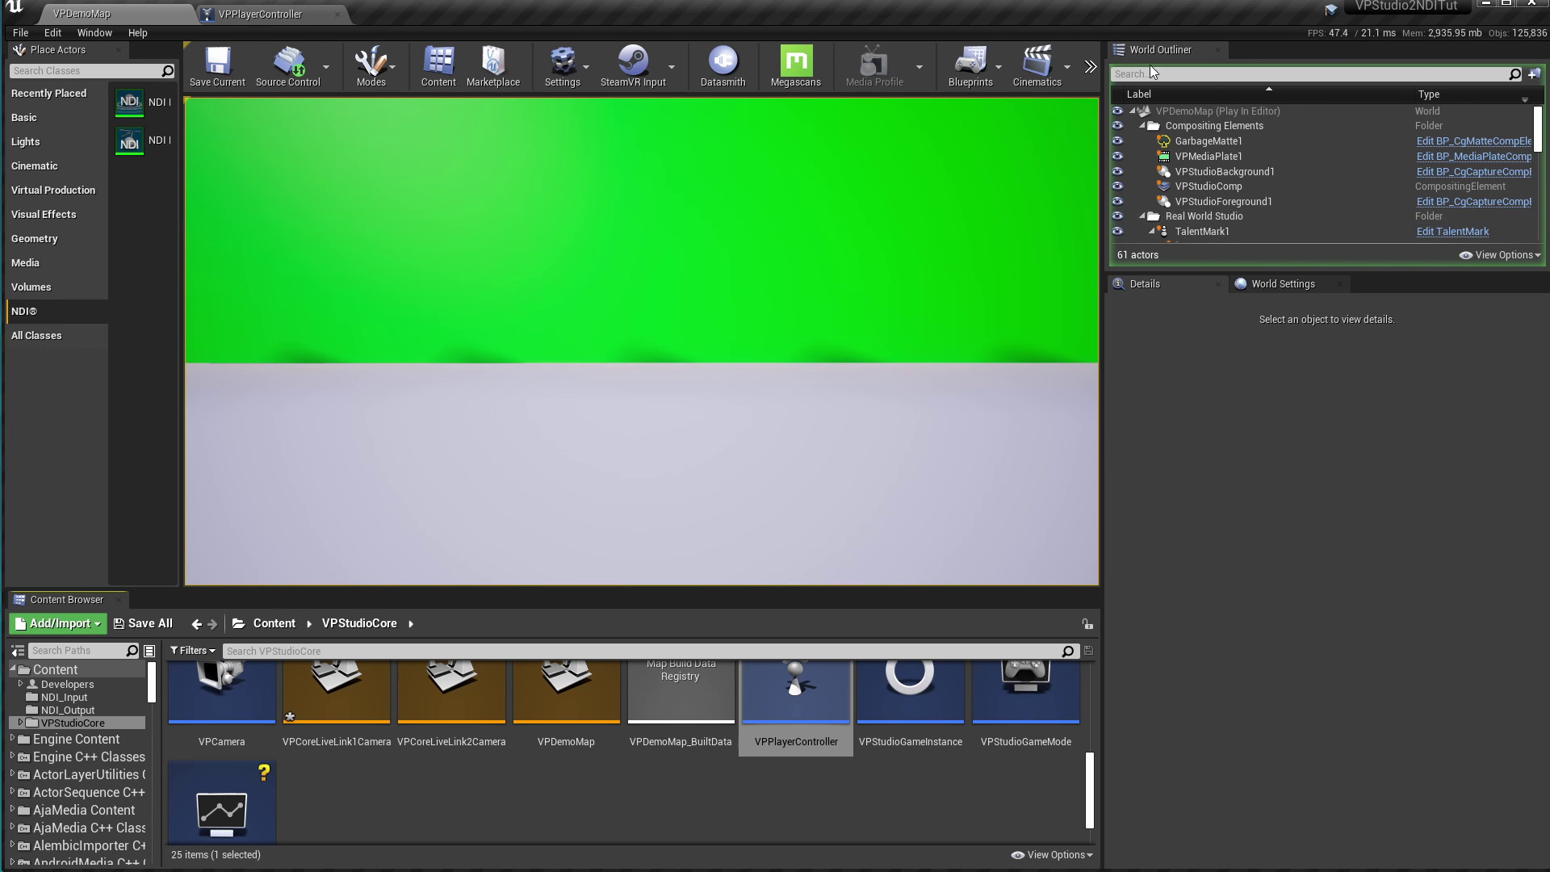
key(Escape)
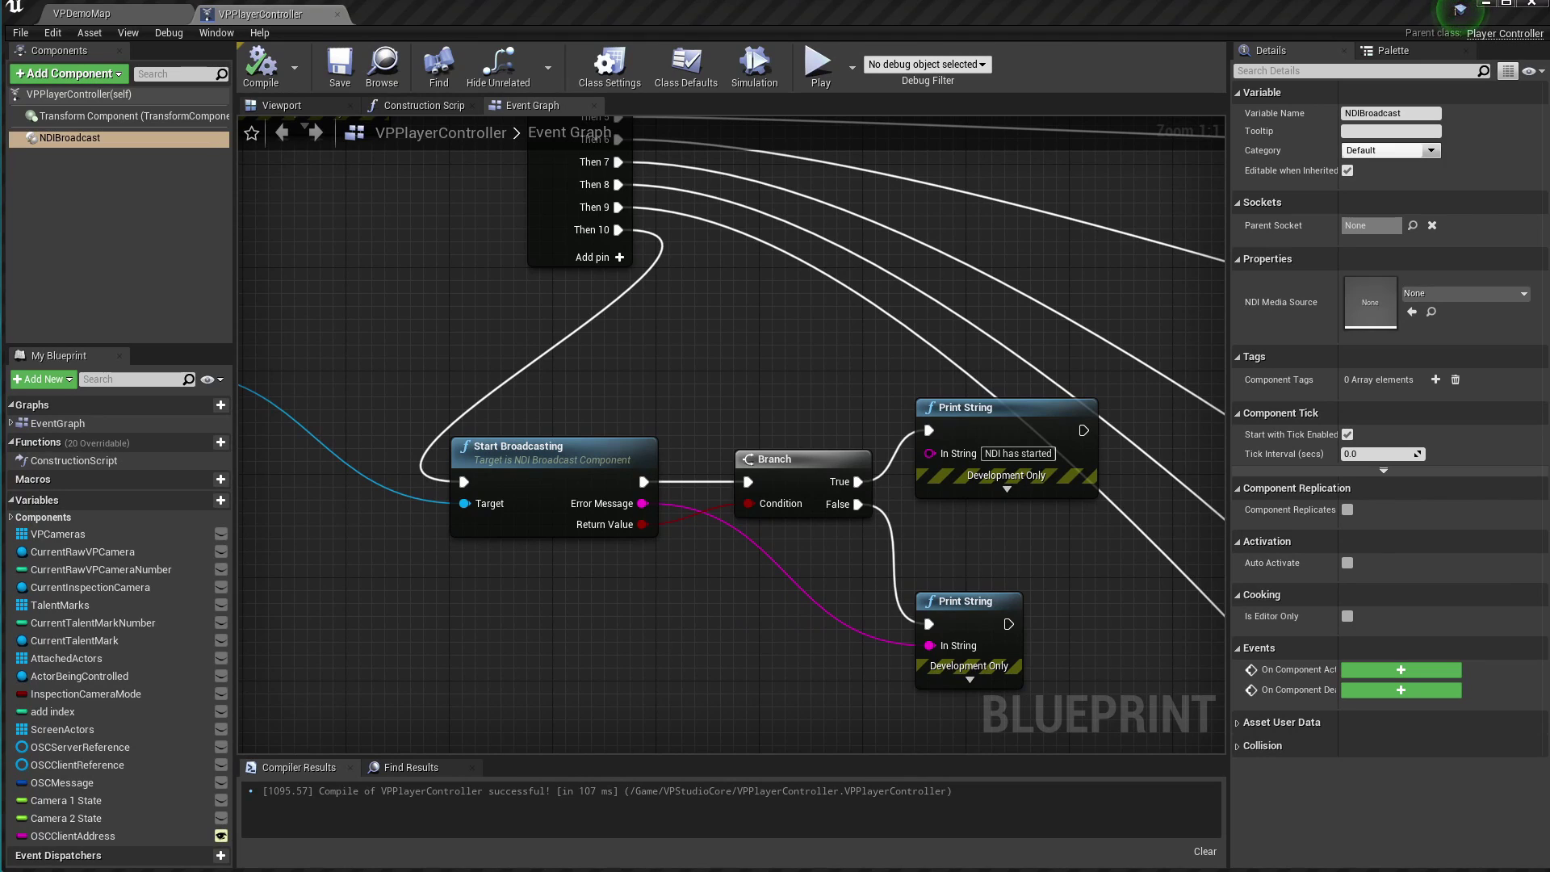
Step: Set NDIBroadcast's NDI Media Source to ndi_compoutput and go back to VPDemoMap
click(91, 138)
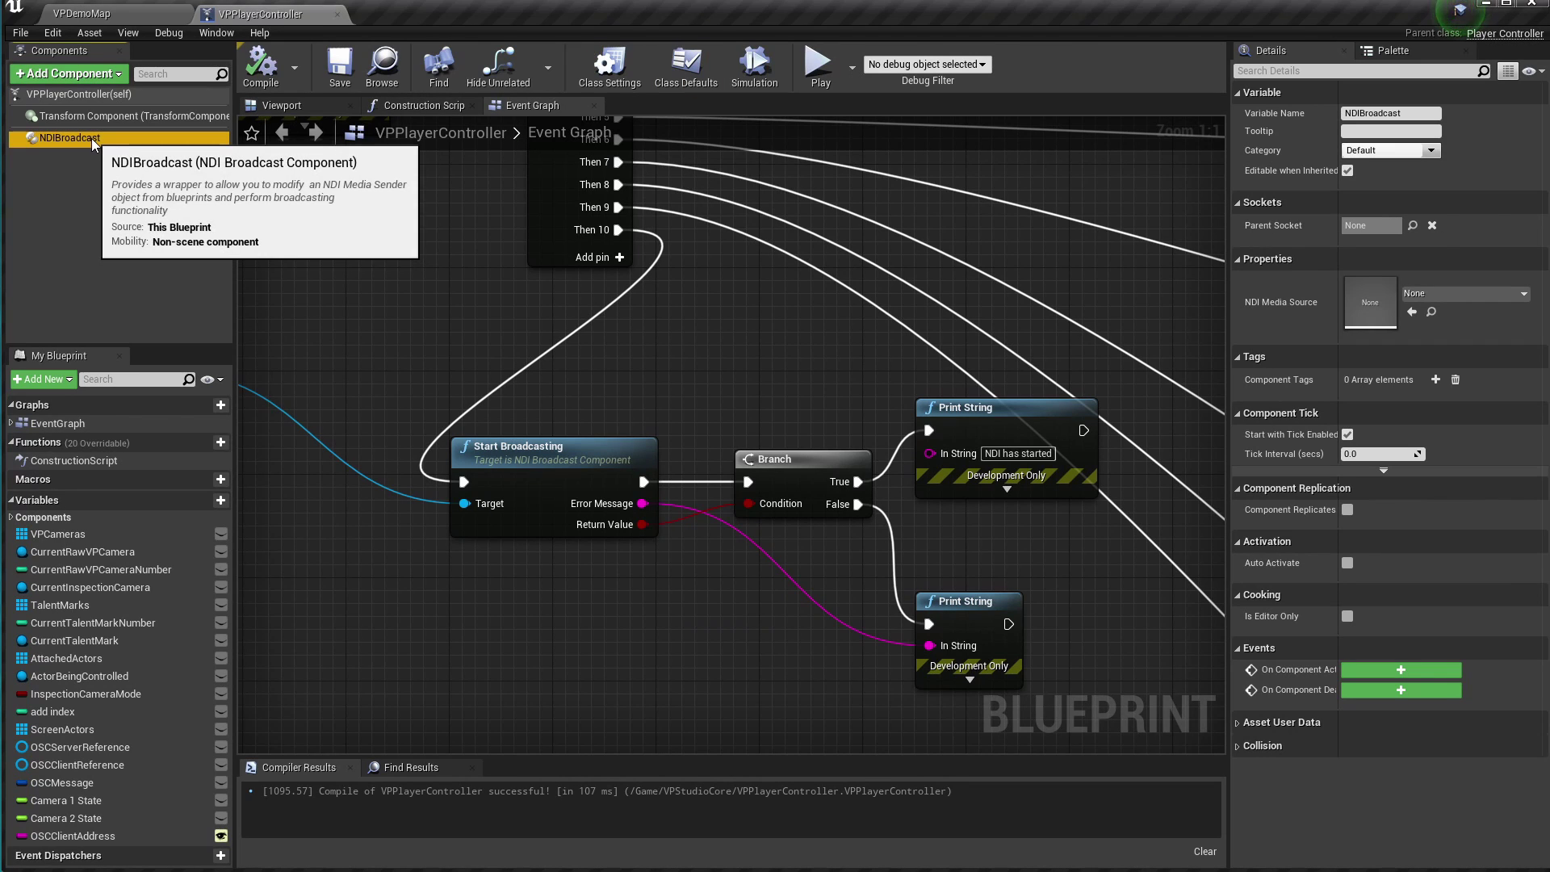
click(1448, 294)
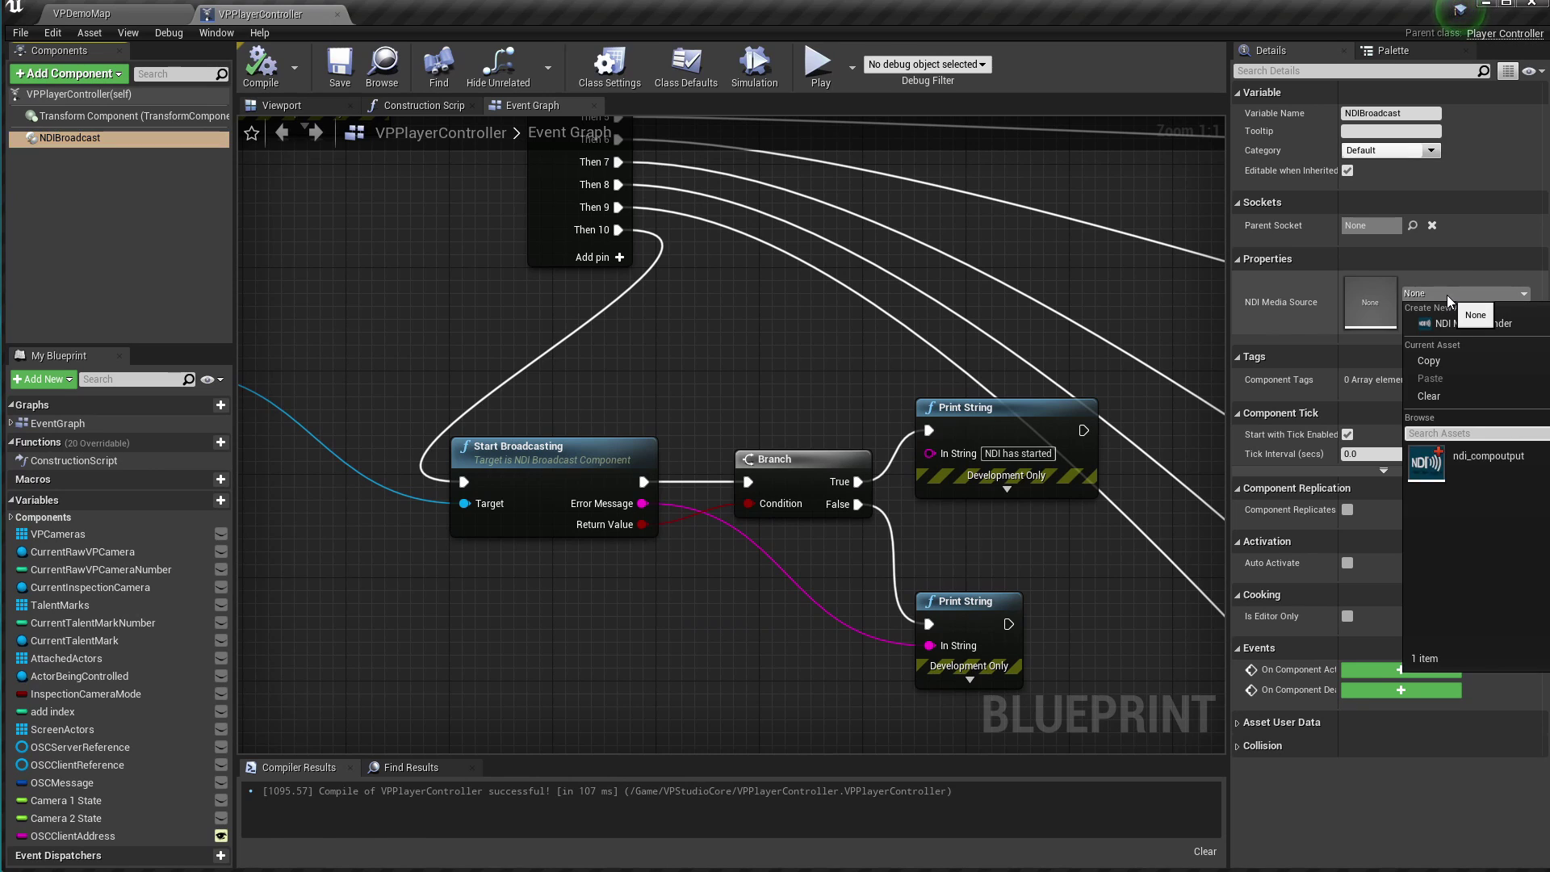
click(1431, 471)
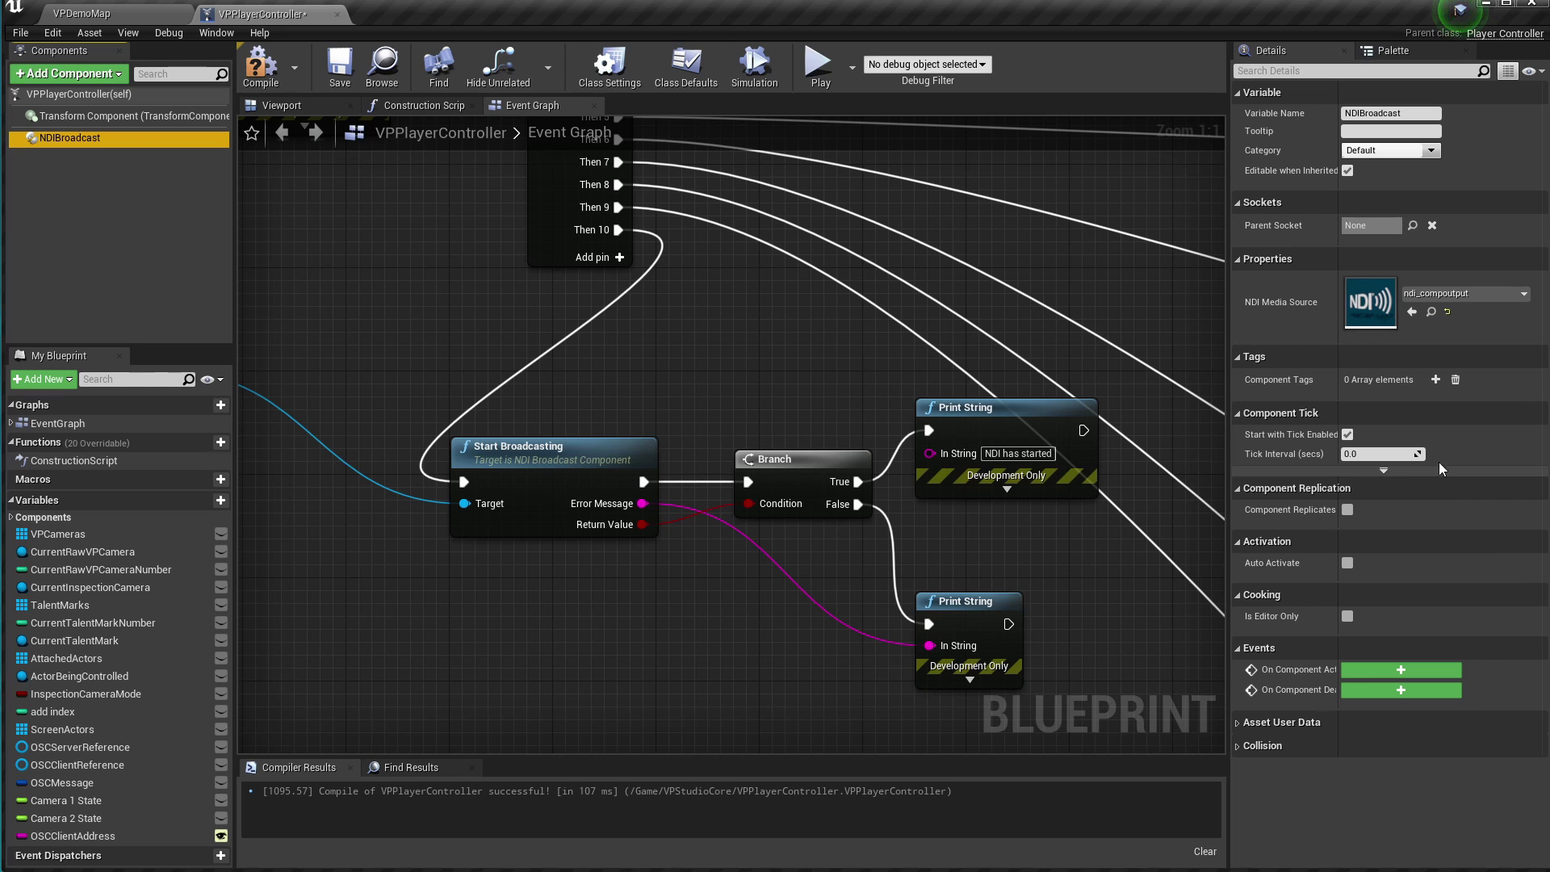
click(141, 17)
Step: Play VPDemoMap in the editor, release input with Shift+F1, and select VPStudioComp
click(1091, 67)
mouse_move(1145, 138)
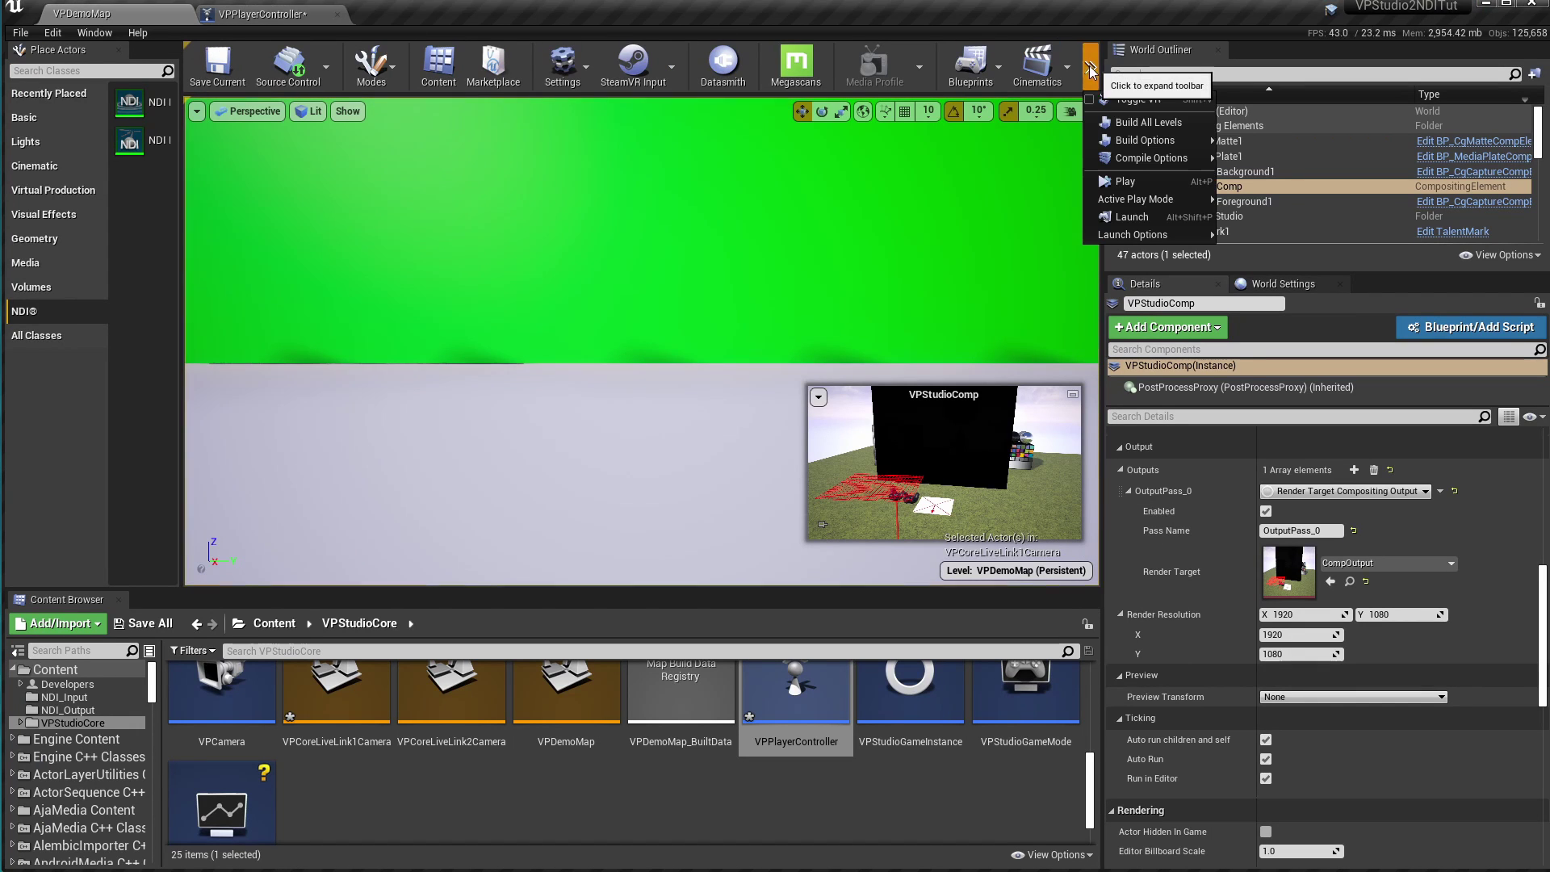
click(1125, 181)
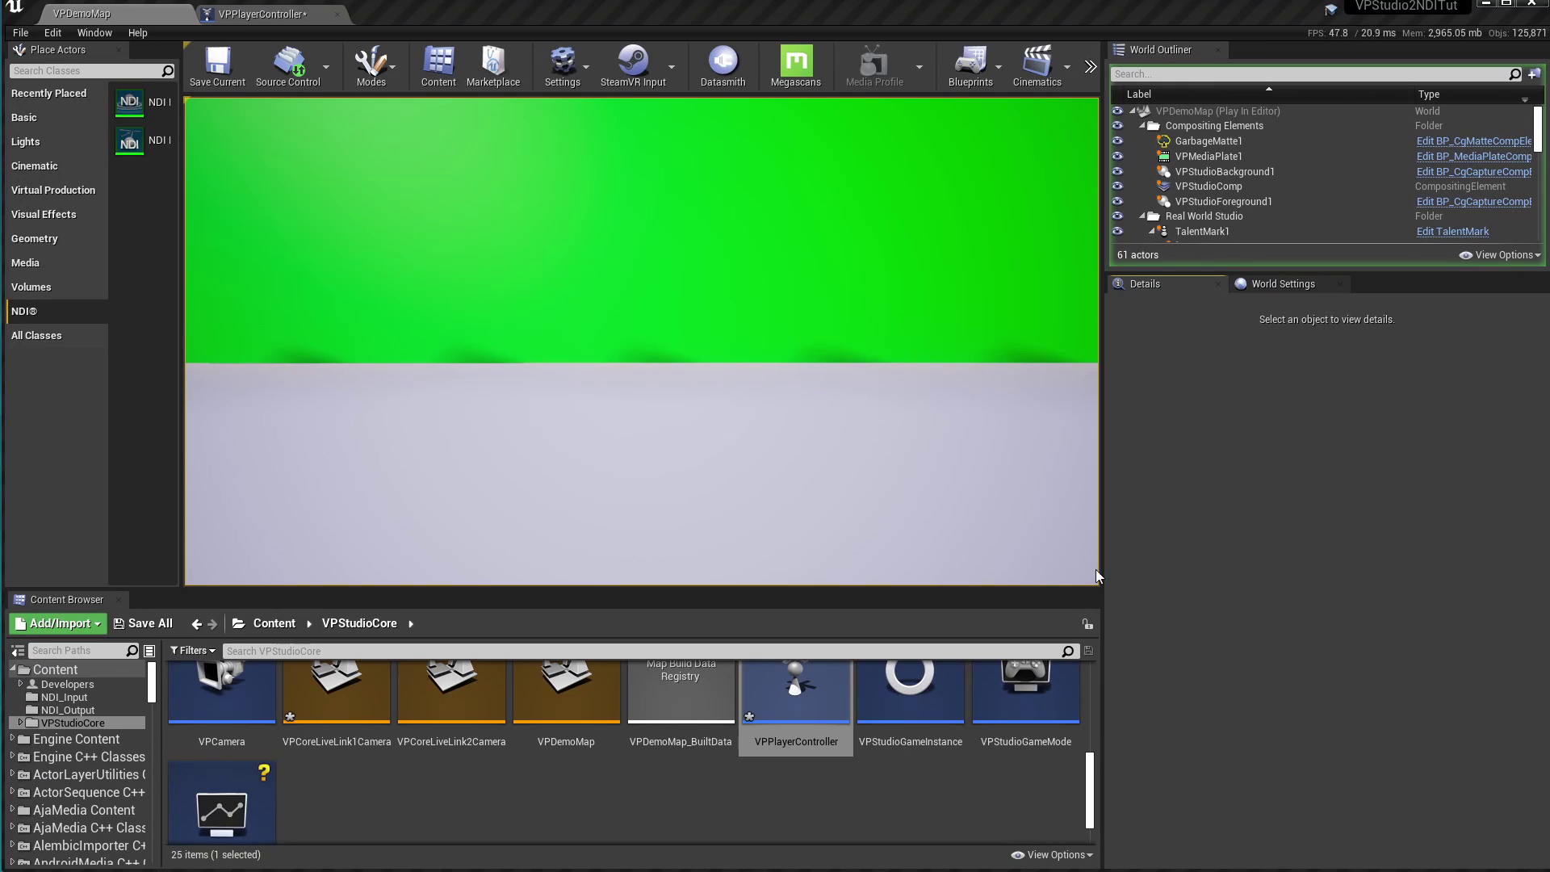
click(631, 322)
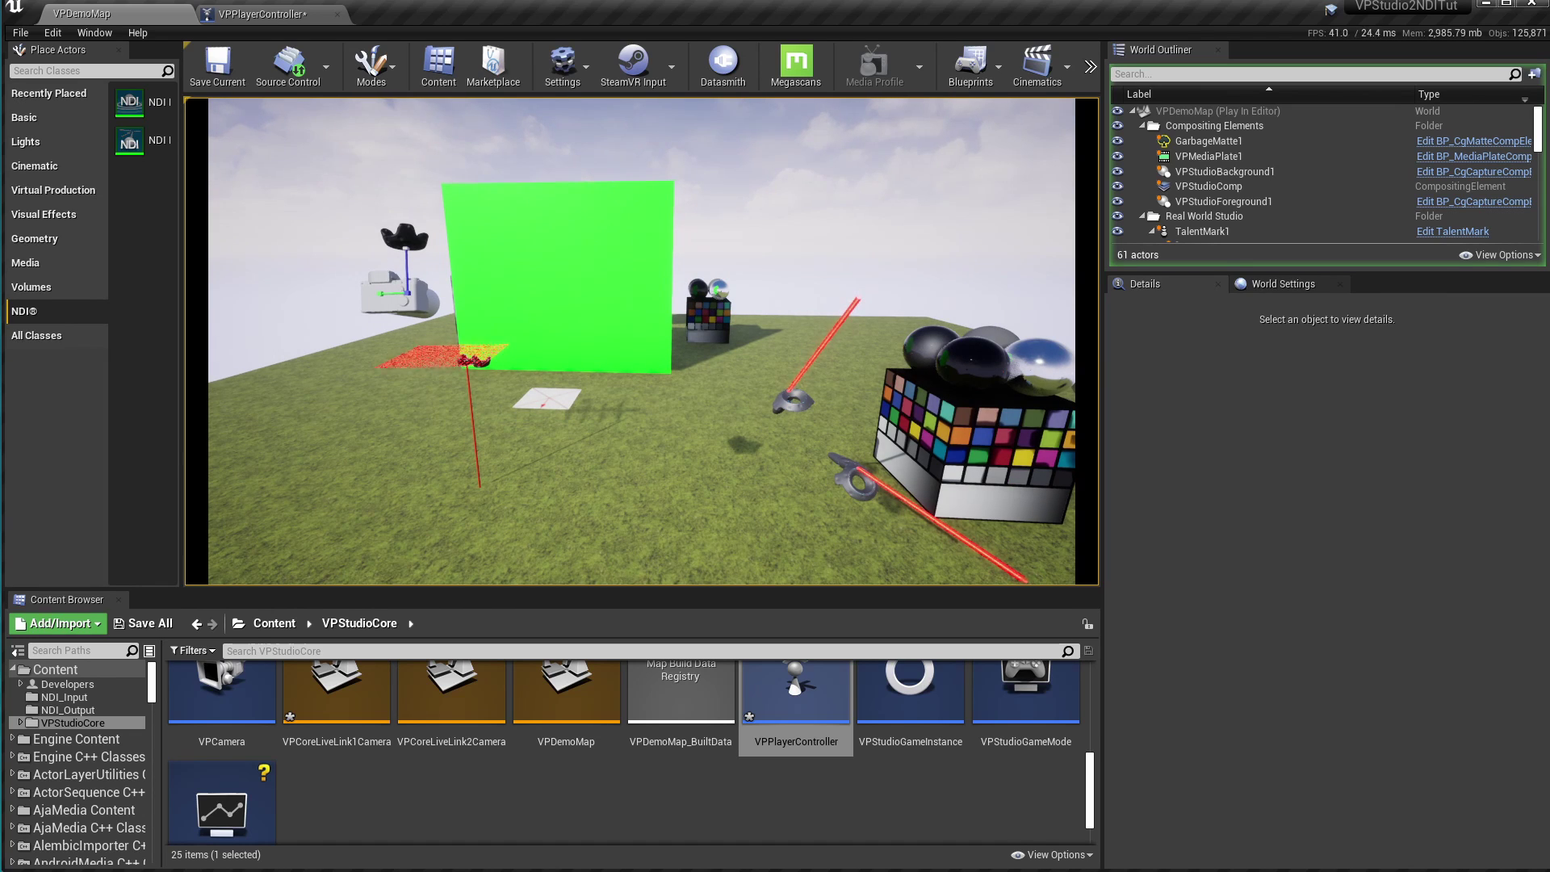
key(shift+F1)
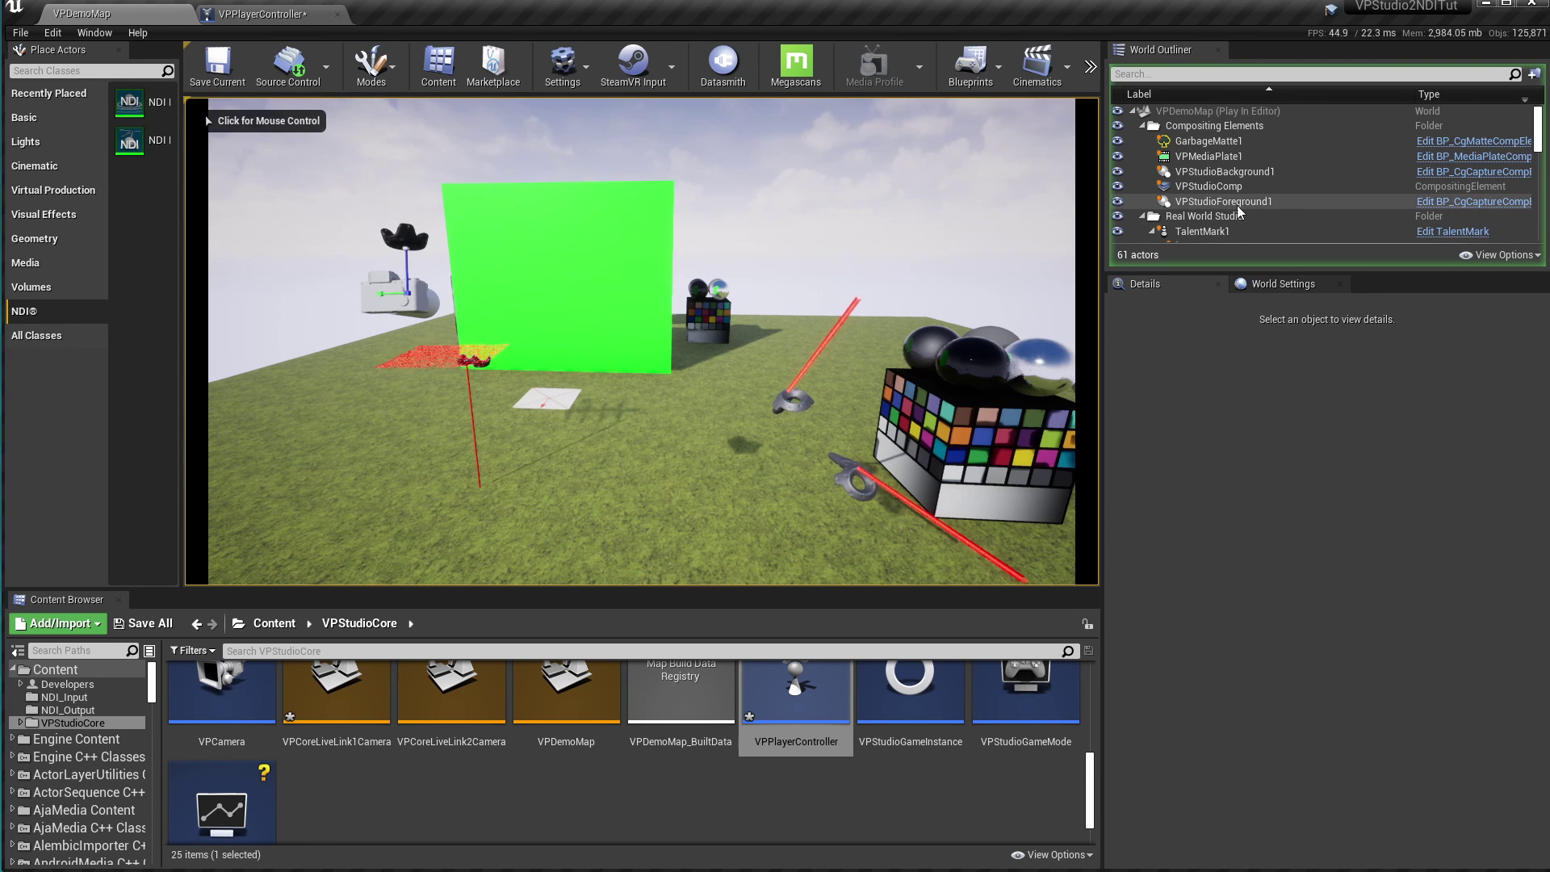
click(1240, 188)
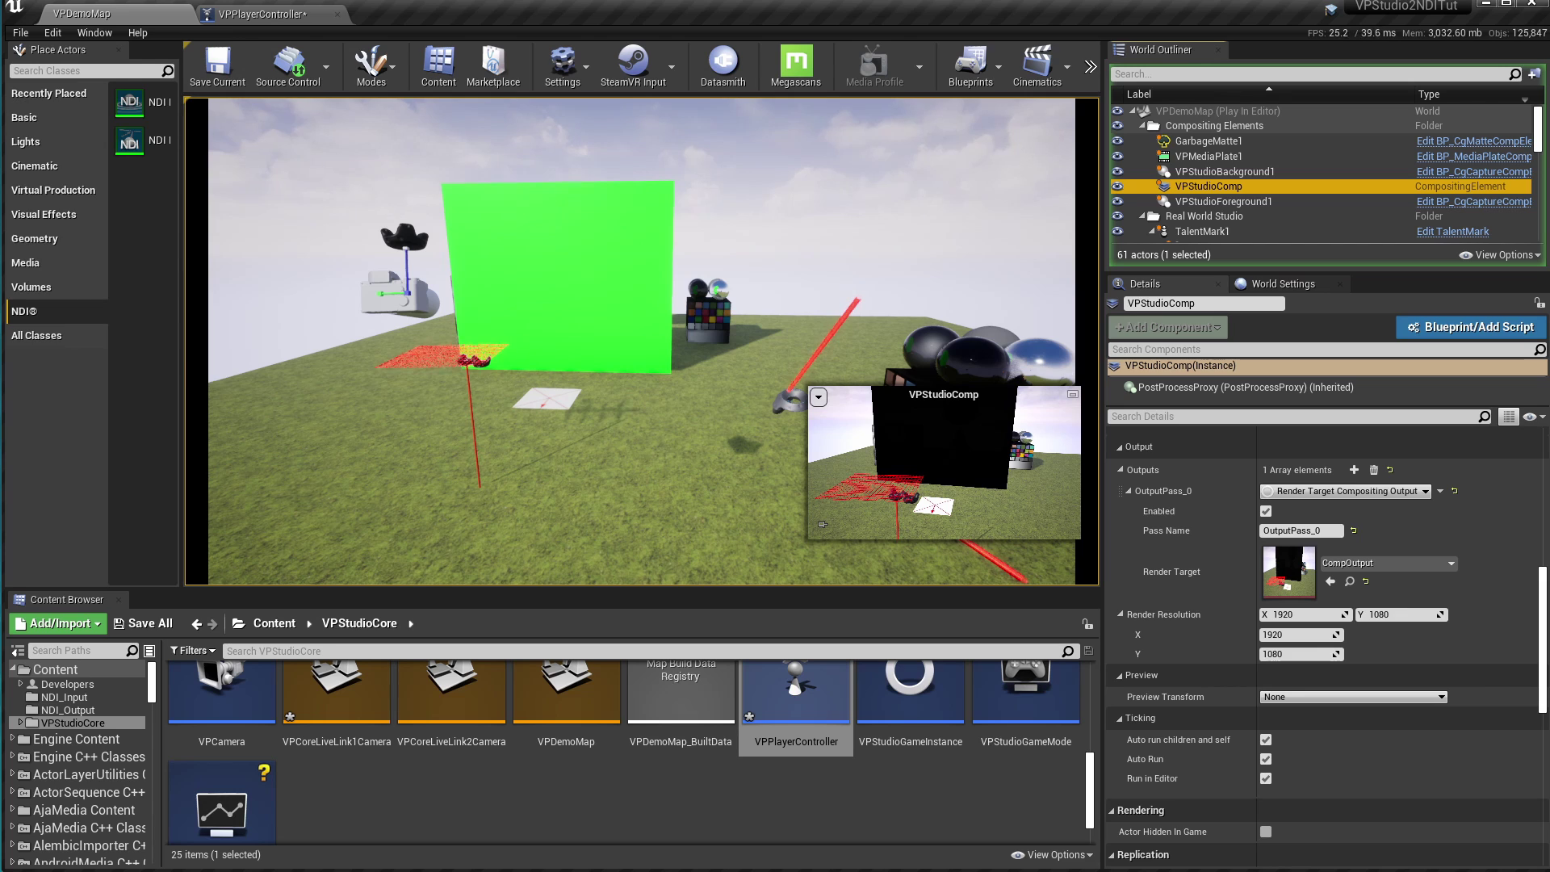
drag(1193, 871, 1232, 197)
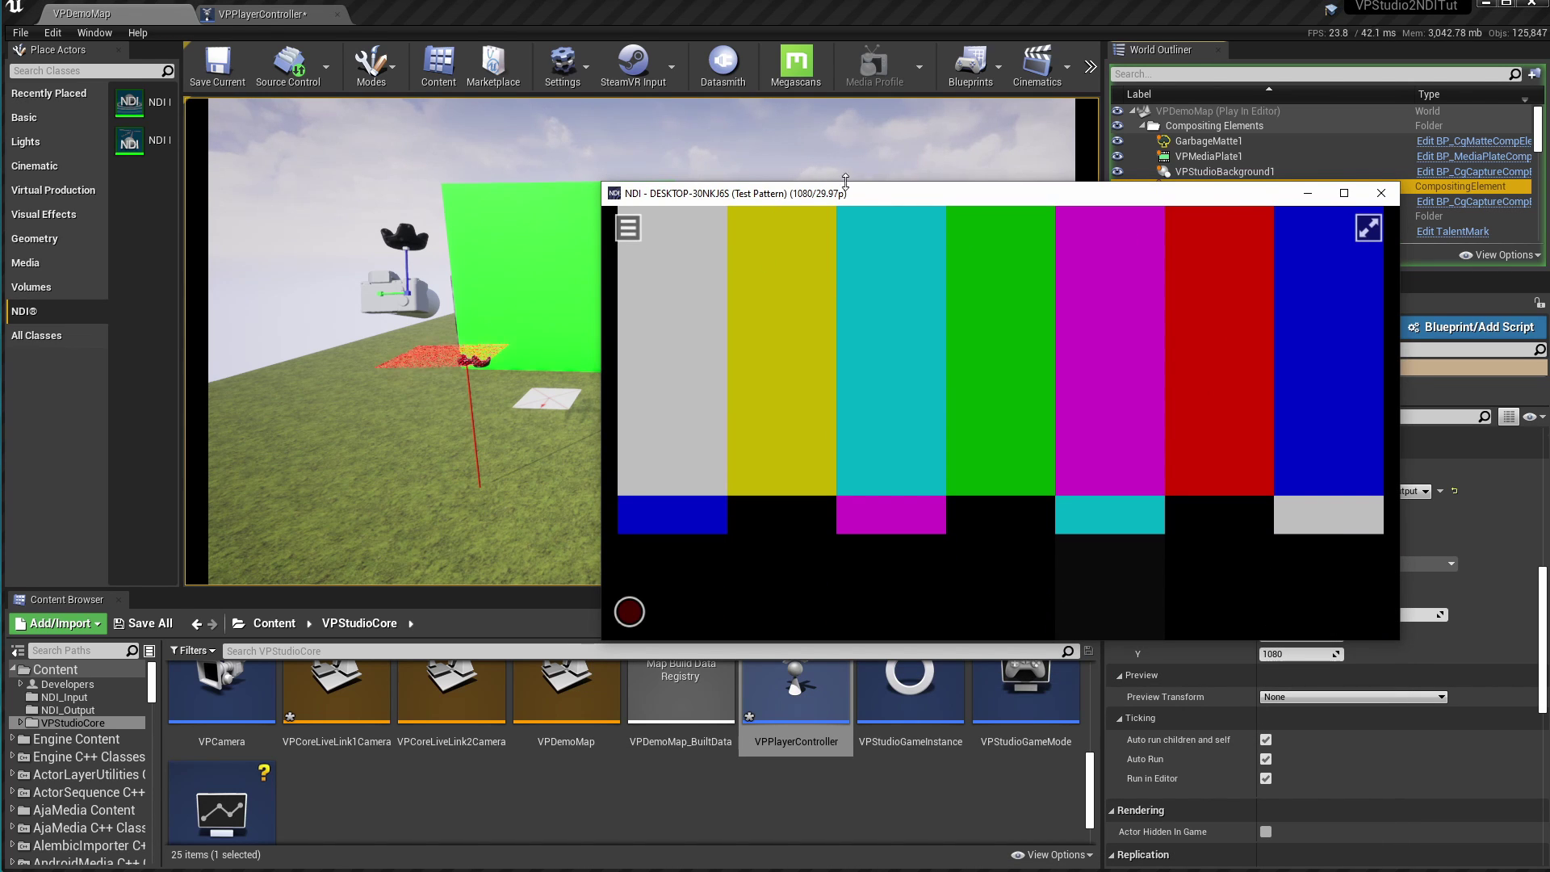
Step: Switch the monitor to DESKTOP-30NKJ6S's Unreal Engine Output feed, then close it
click(627, 229)
mouse_move(696, 240)
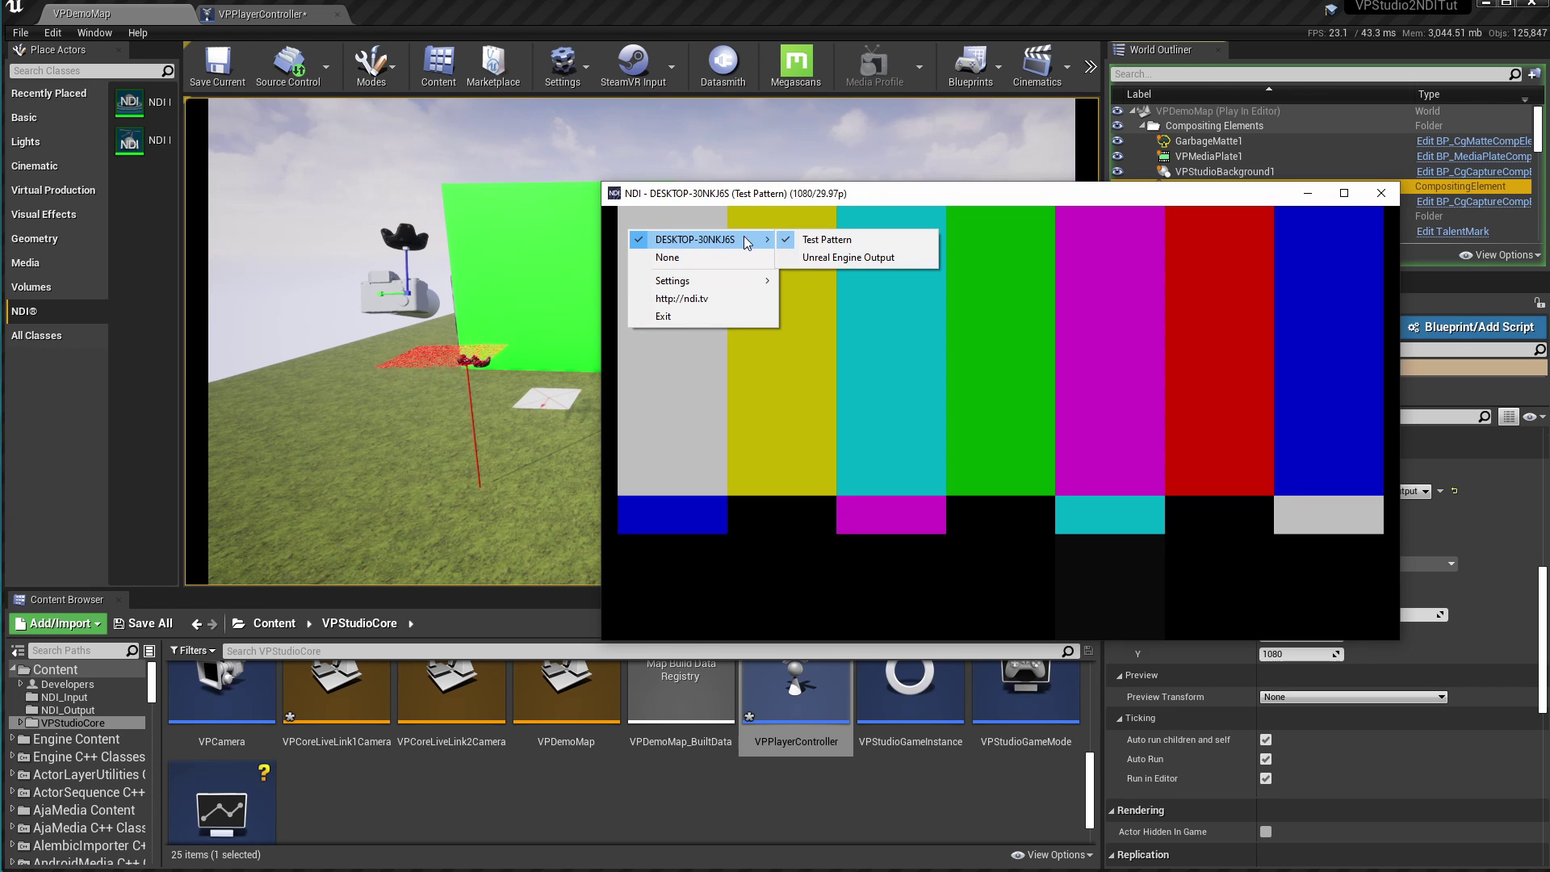
click(832, 260)
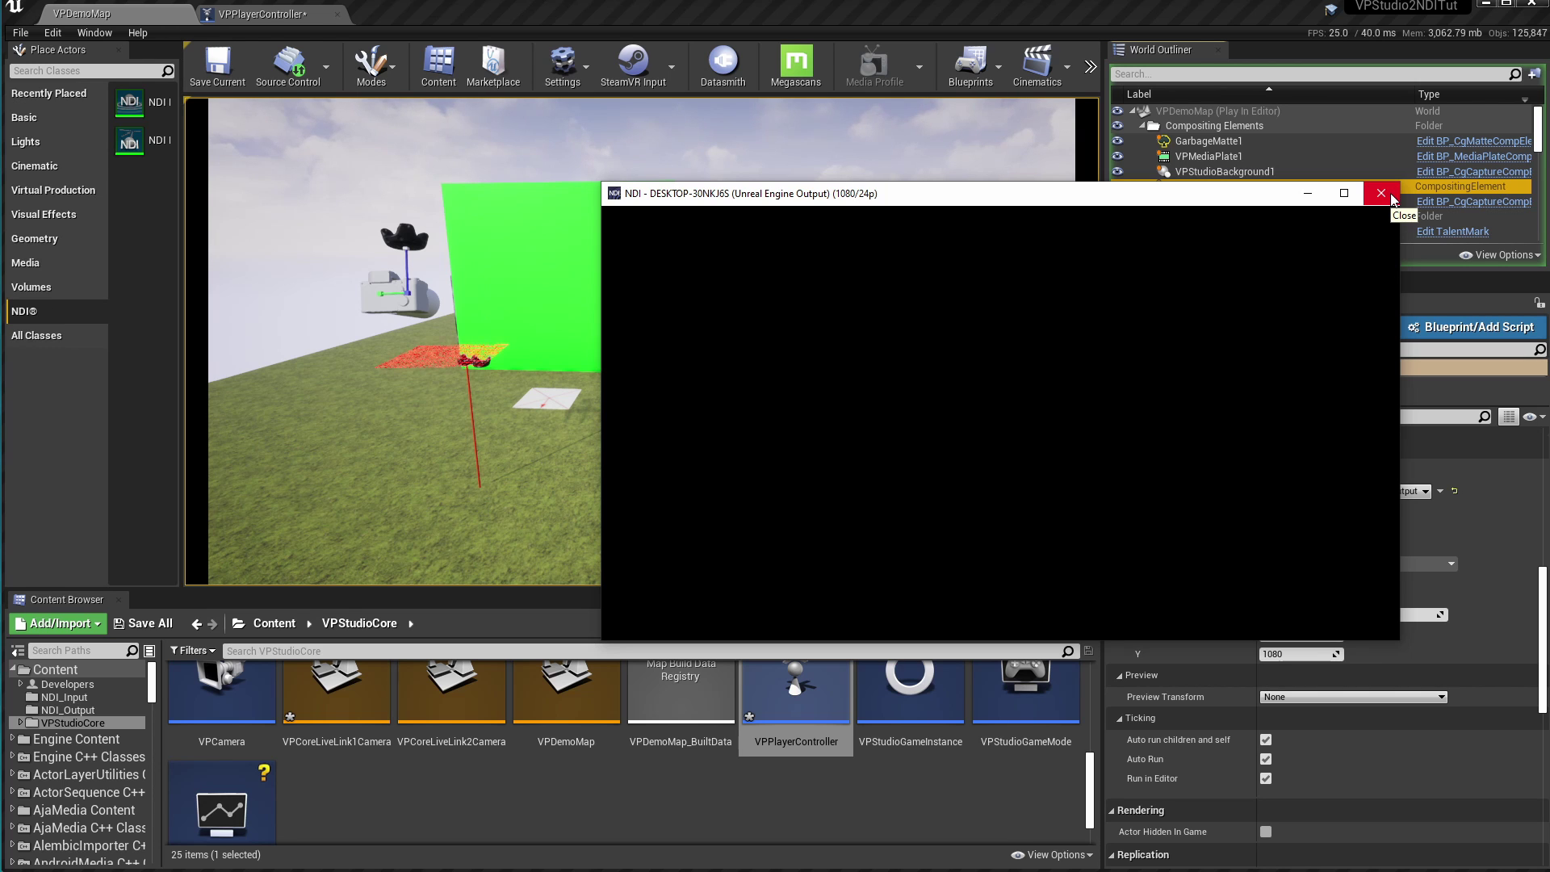
click(1382, 193)
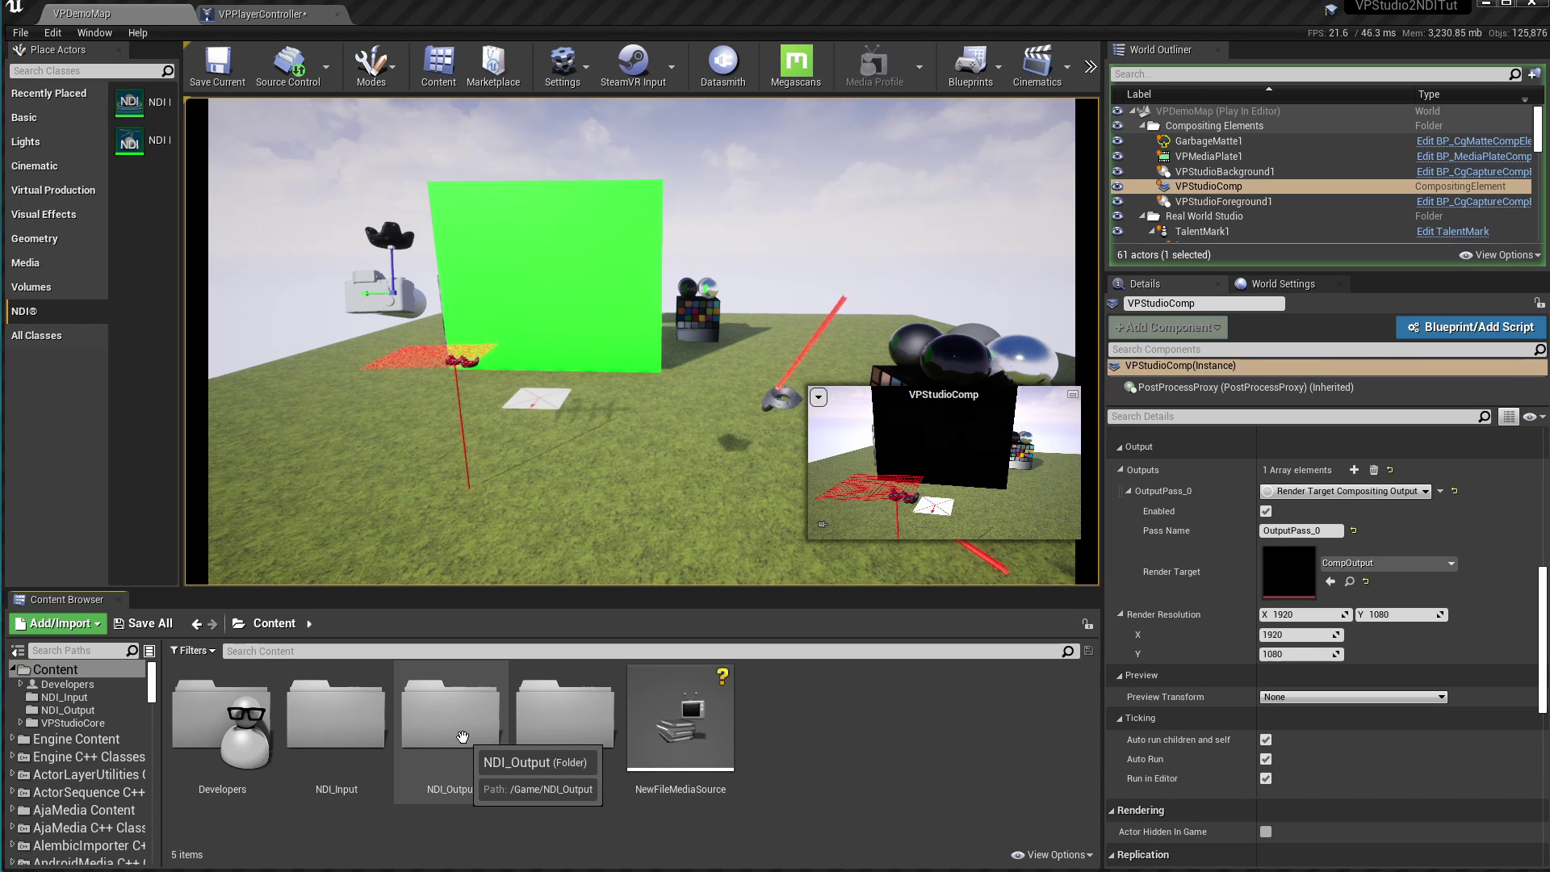
Step: Open the CompOutput render target in NDI_Output and check its Render Target Format
double_click(482, 758)
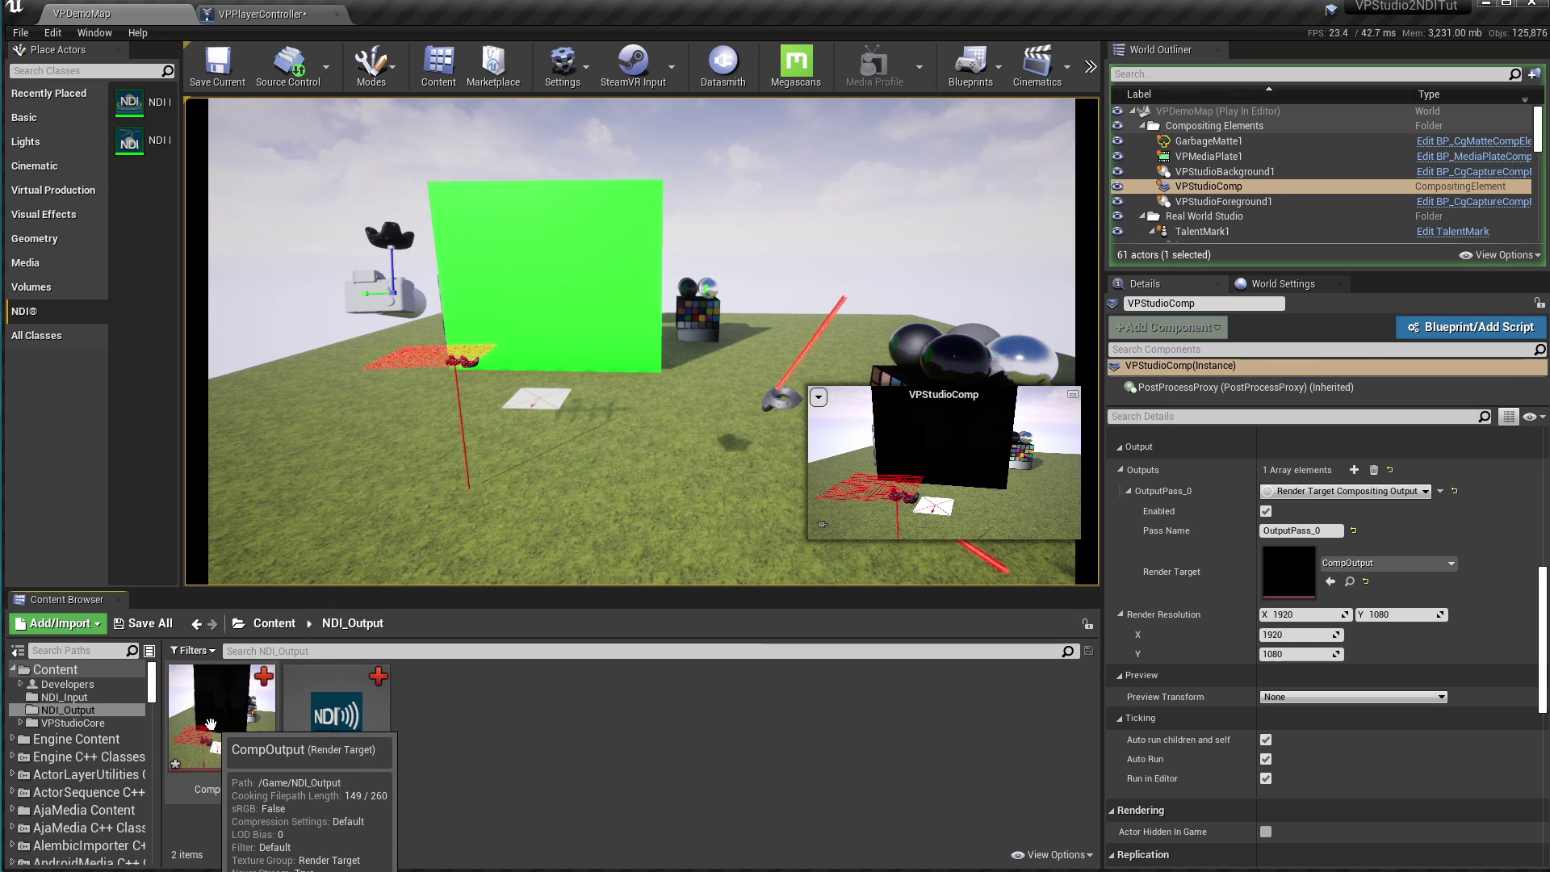
double_click(209, 724)
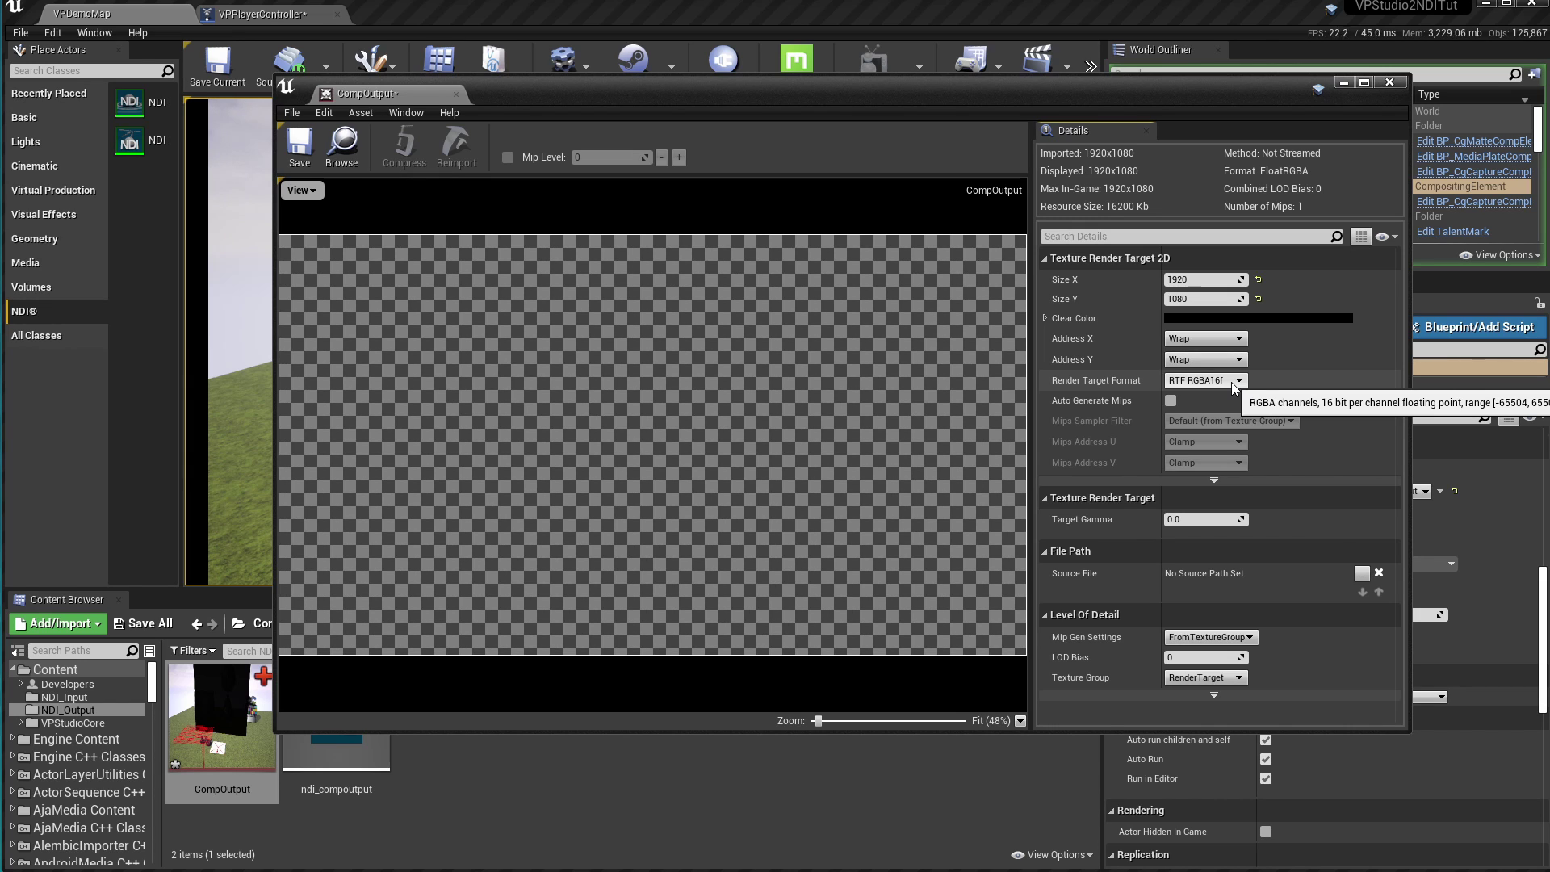
click(1235, 385)
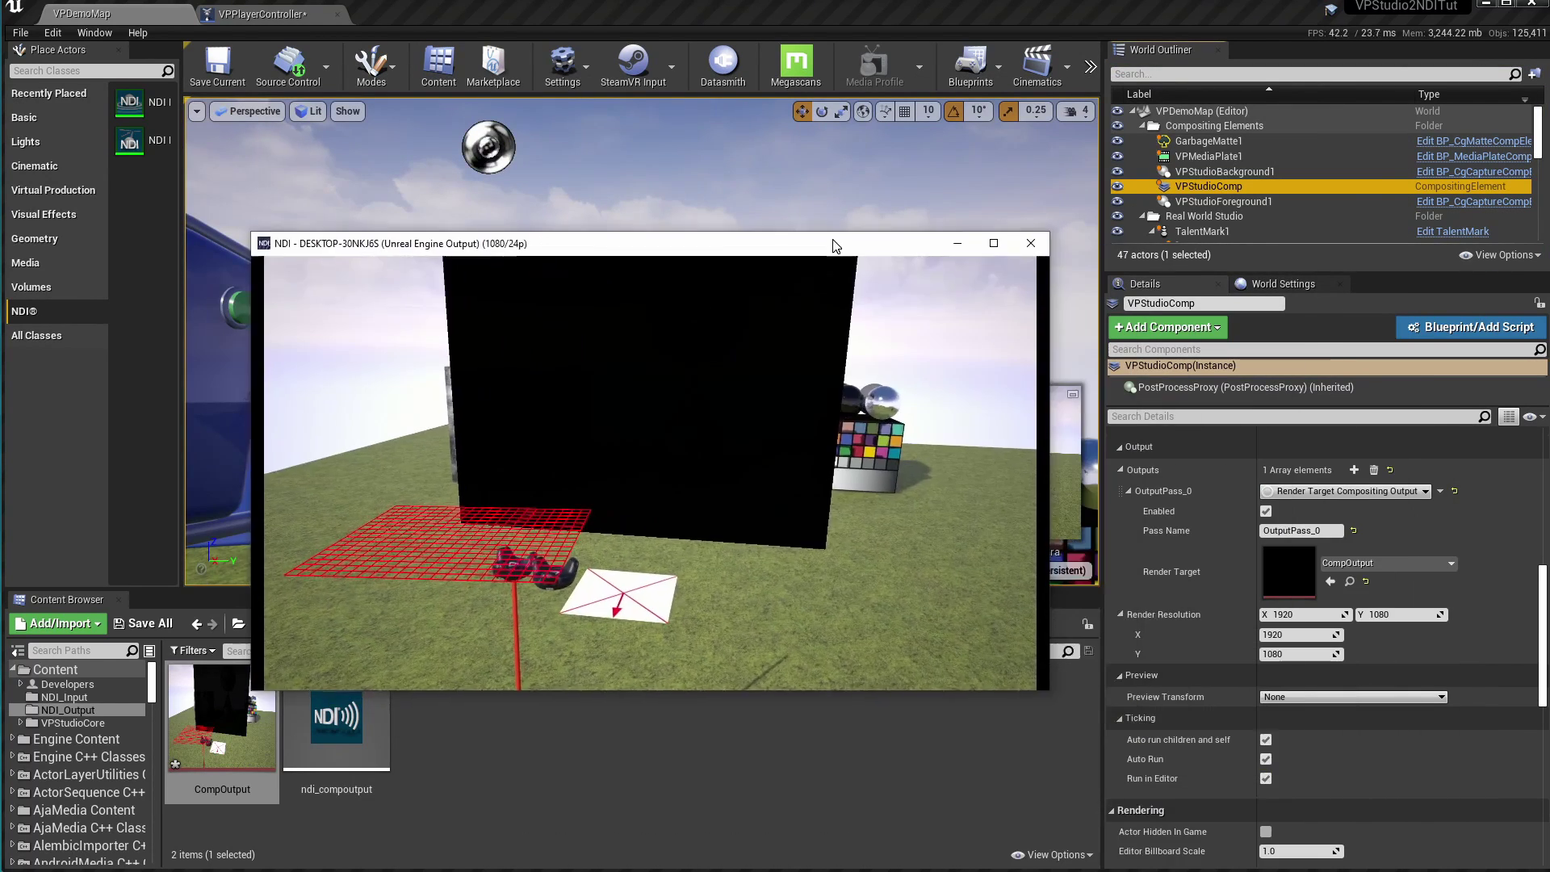
Step: Move the NDI monitor window to the left and play the level again
drag(832, 245, 667, 209)
mouse_move(485, 436)
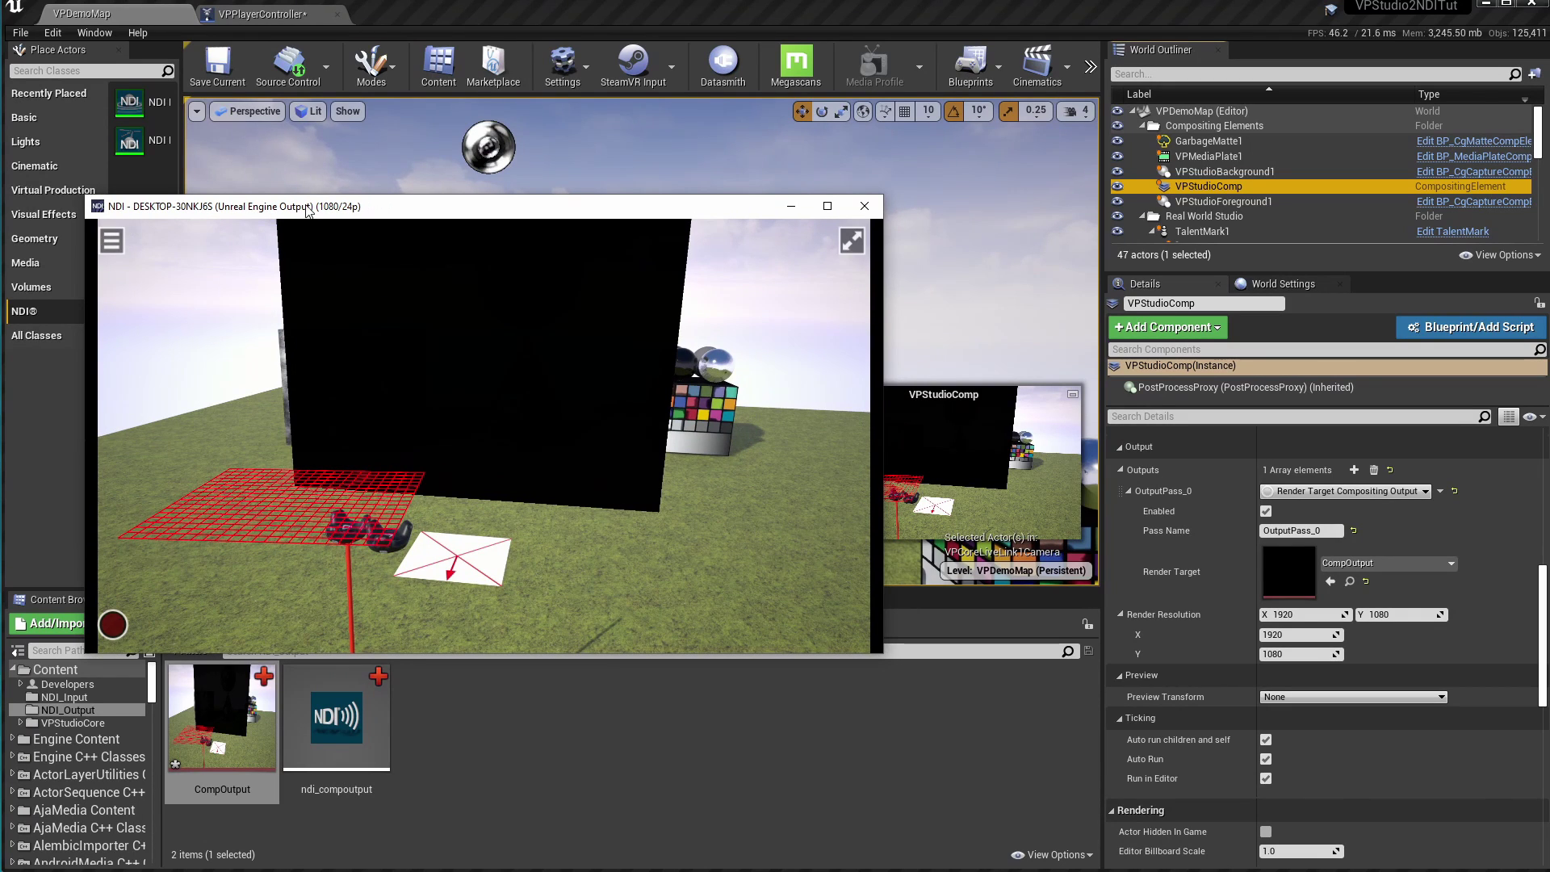
drag(693, 214, 613, 206)
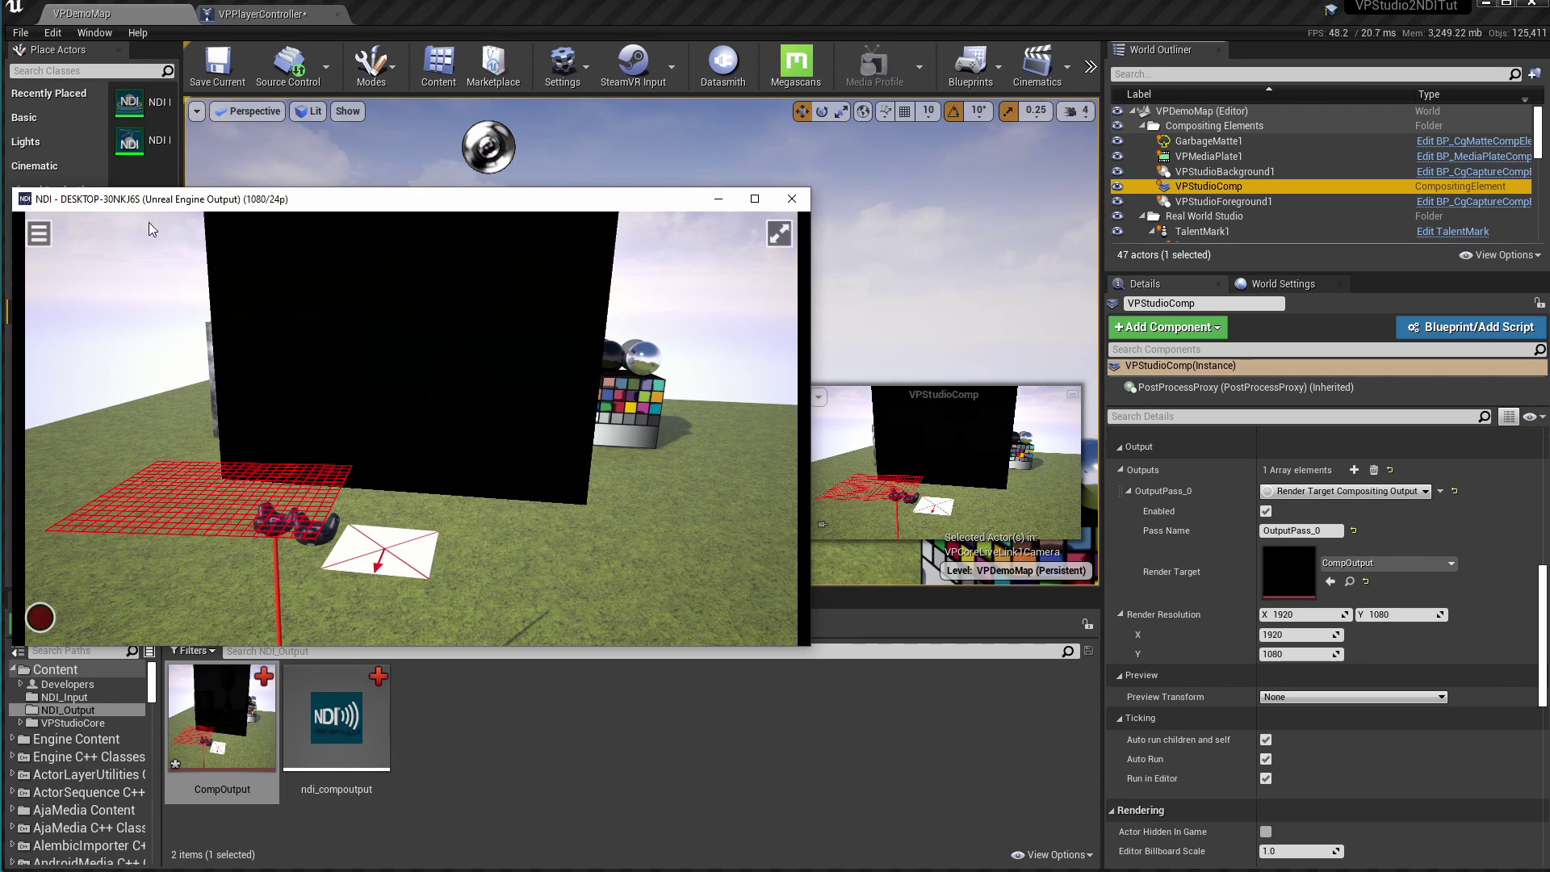
key(alt+p)
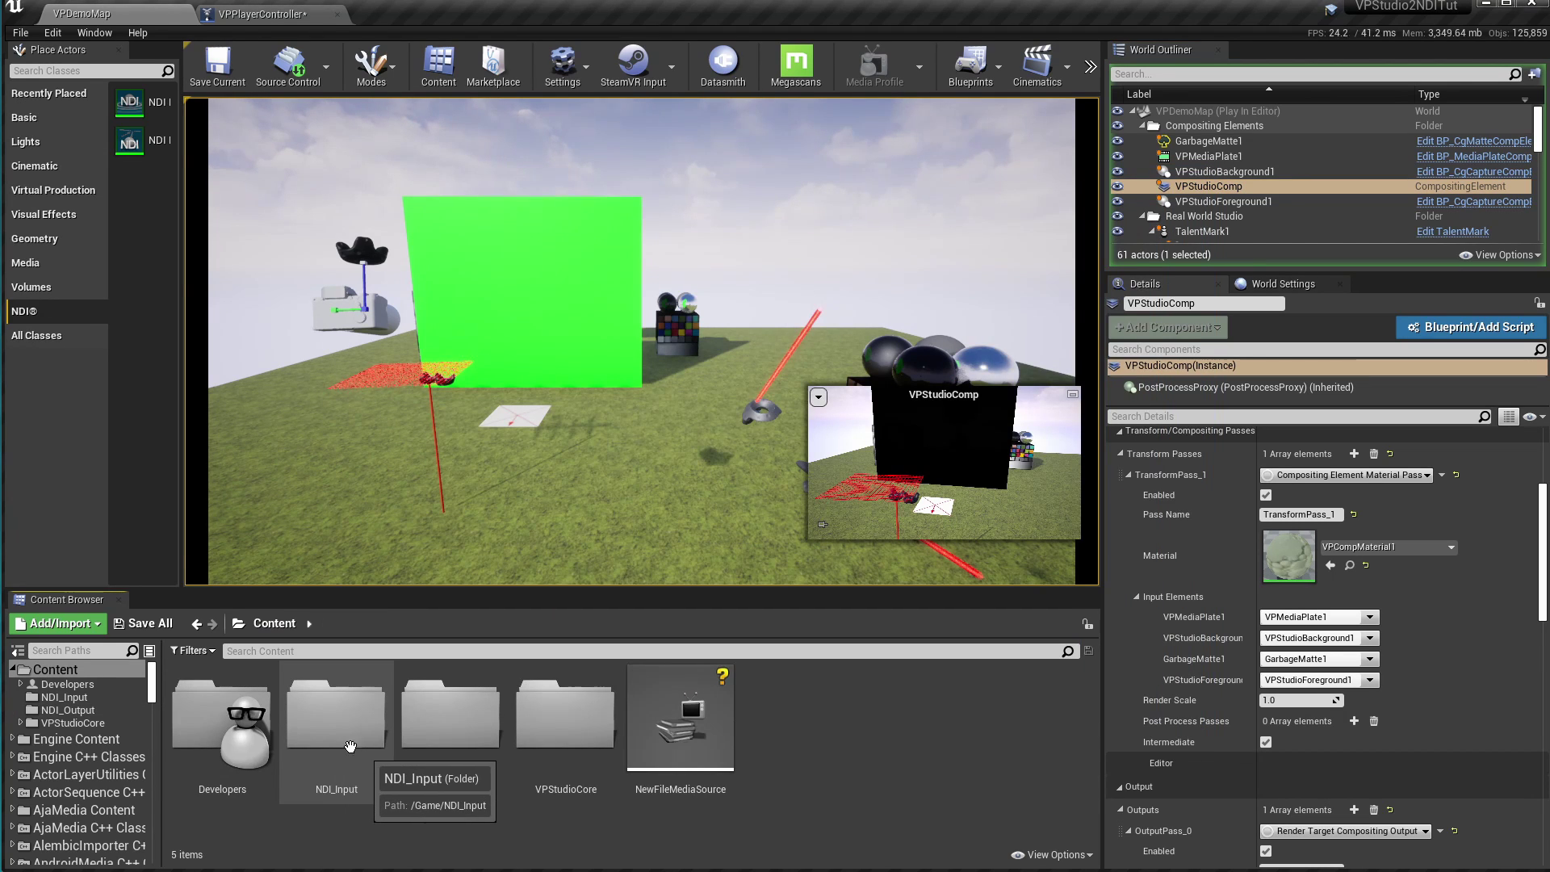
Step: Open the empty NDI_Input folder and stop the play session
double_click(340, 742)
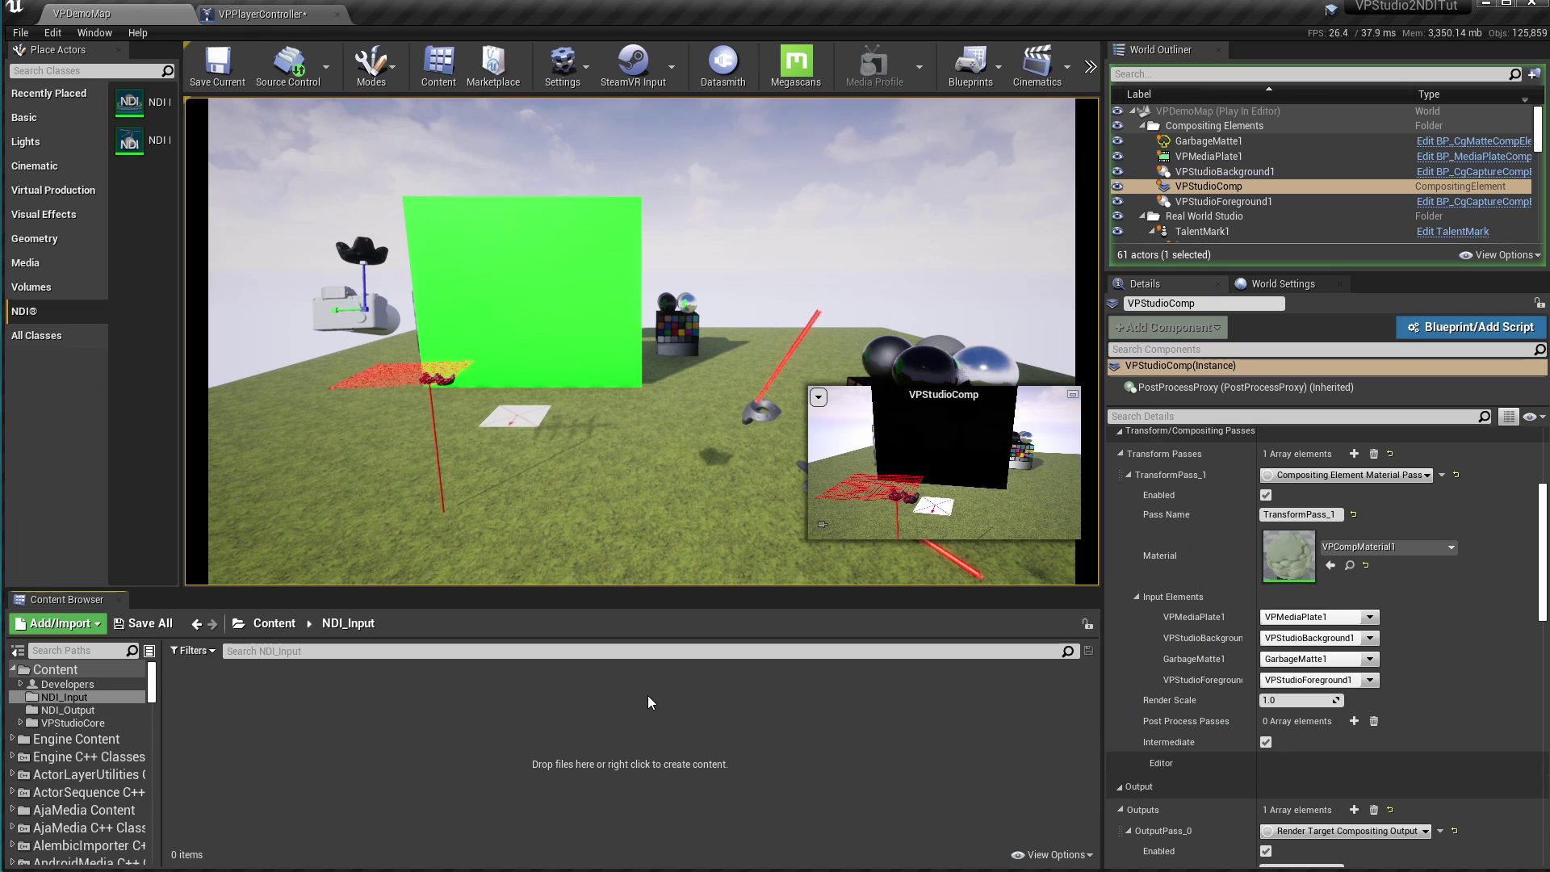
key(Escape)
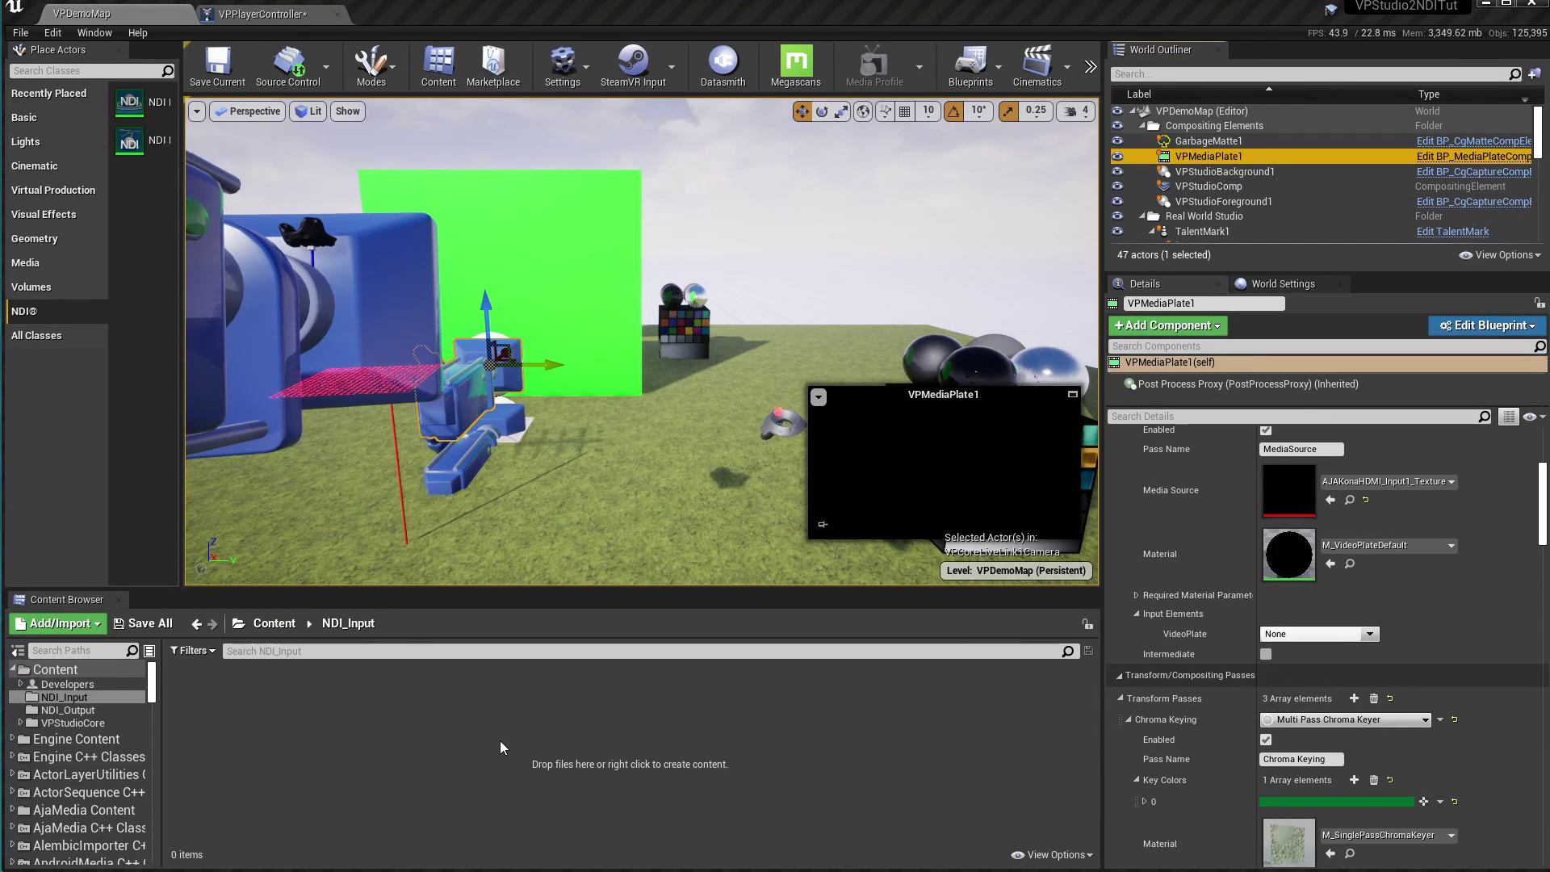
Step: Create an NDI Media Receiver from the Content Browser context menu, named NDIMediaReceiver
right_click(461, 686)
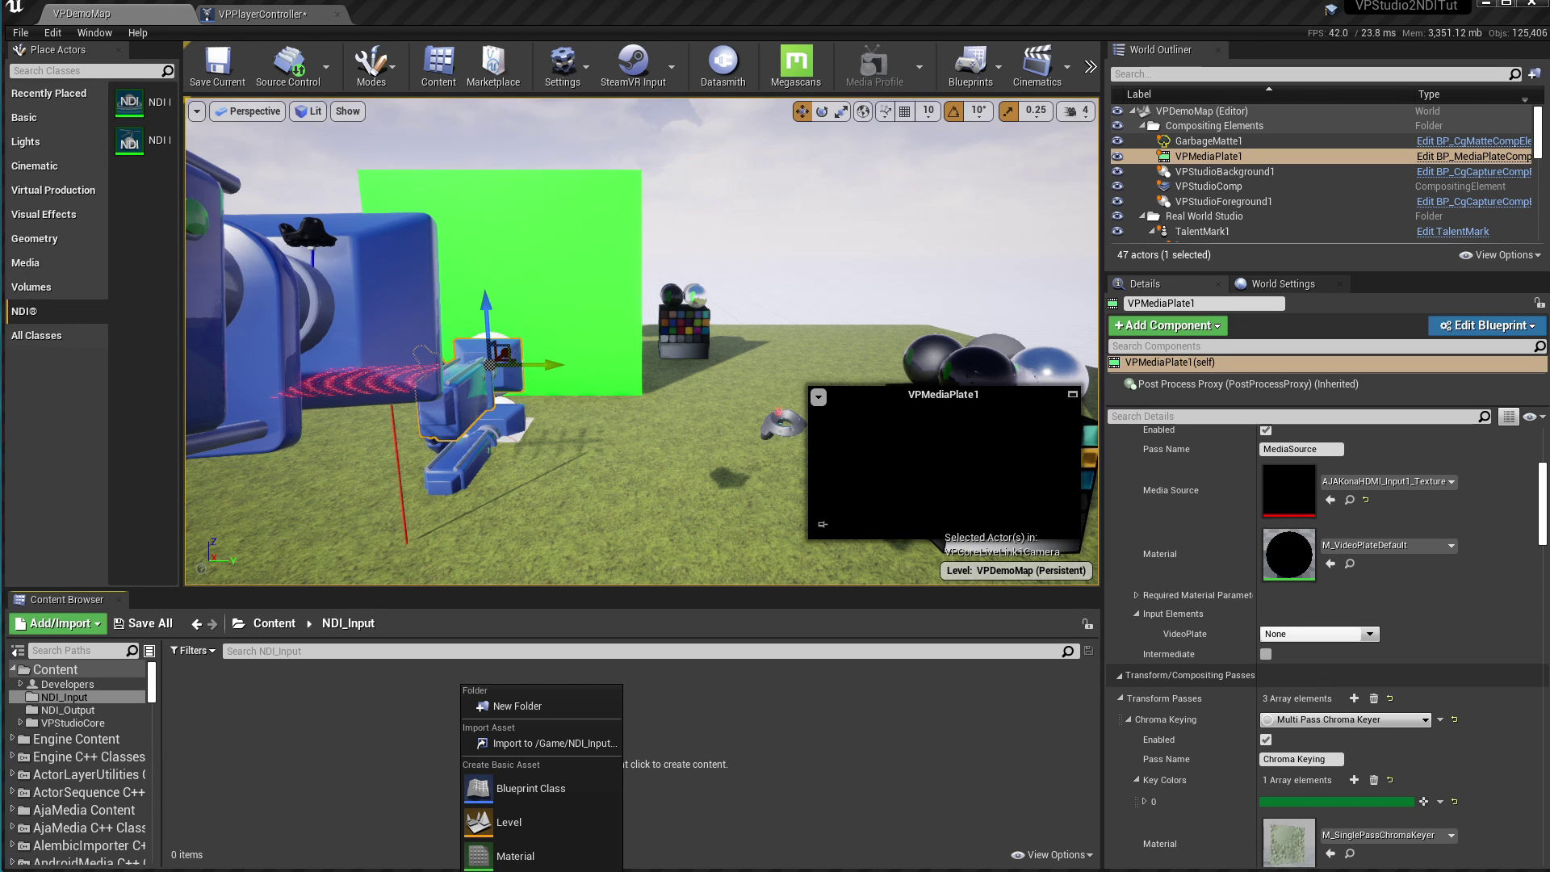
click(542, 863)
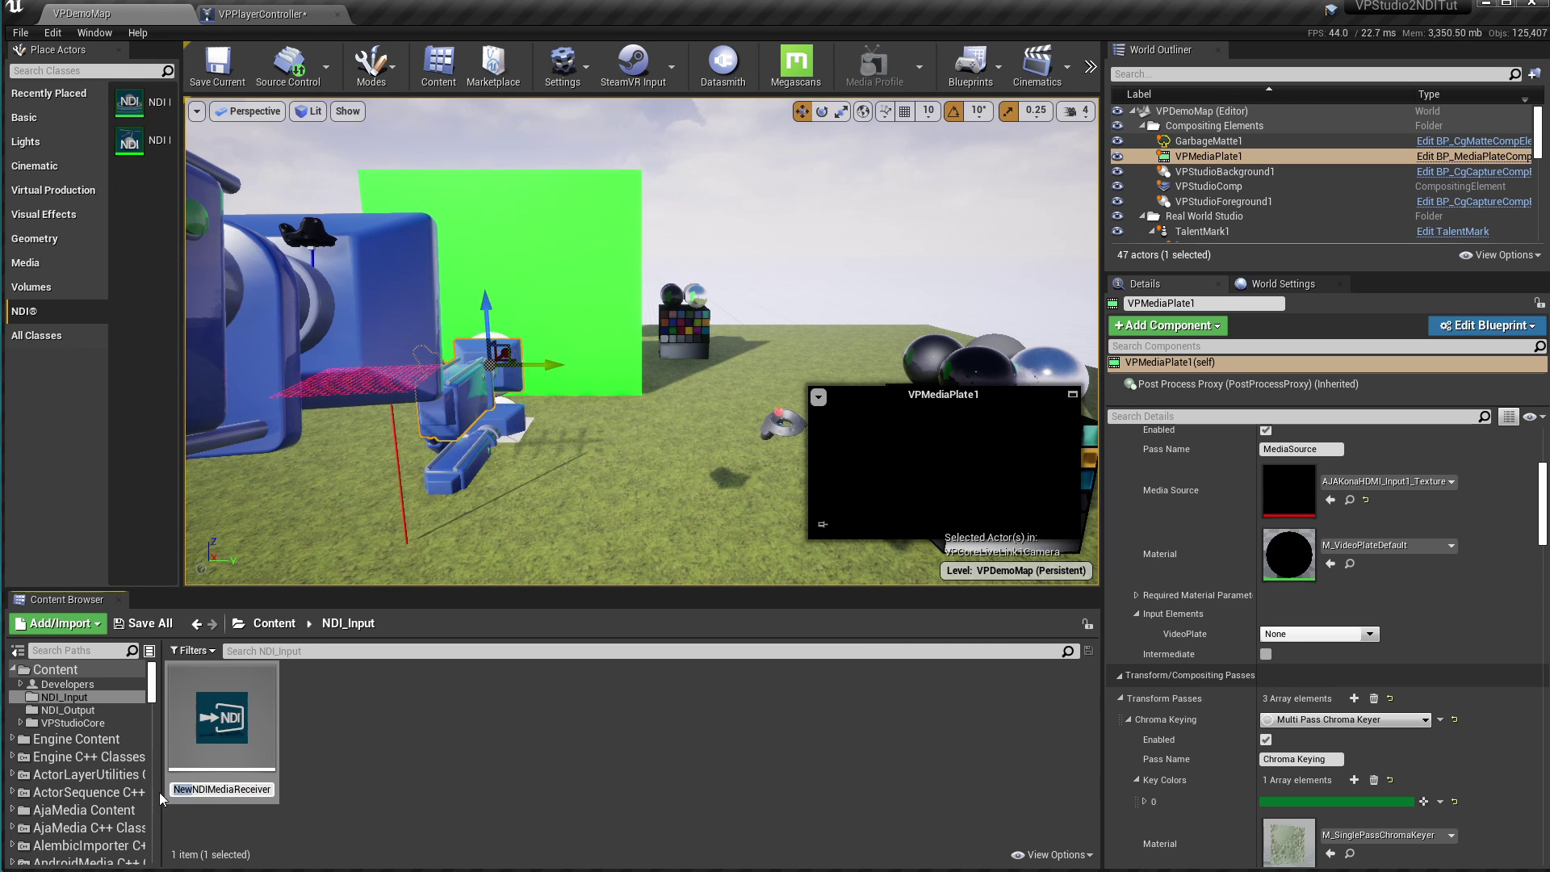
key(BackSpace)
key(BackSpace)
key(BackSpace)
key(Return)
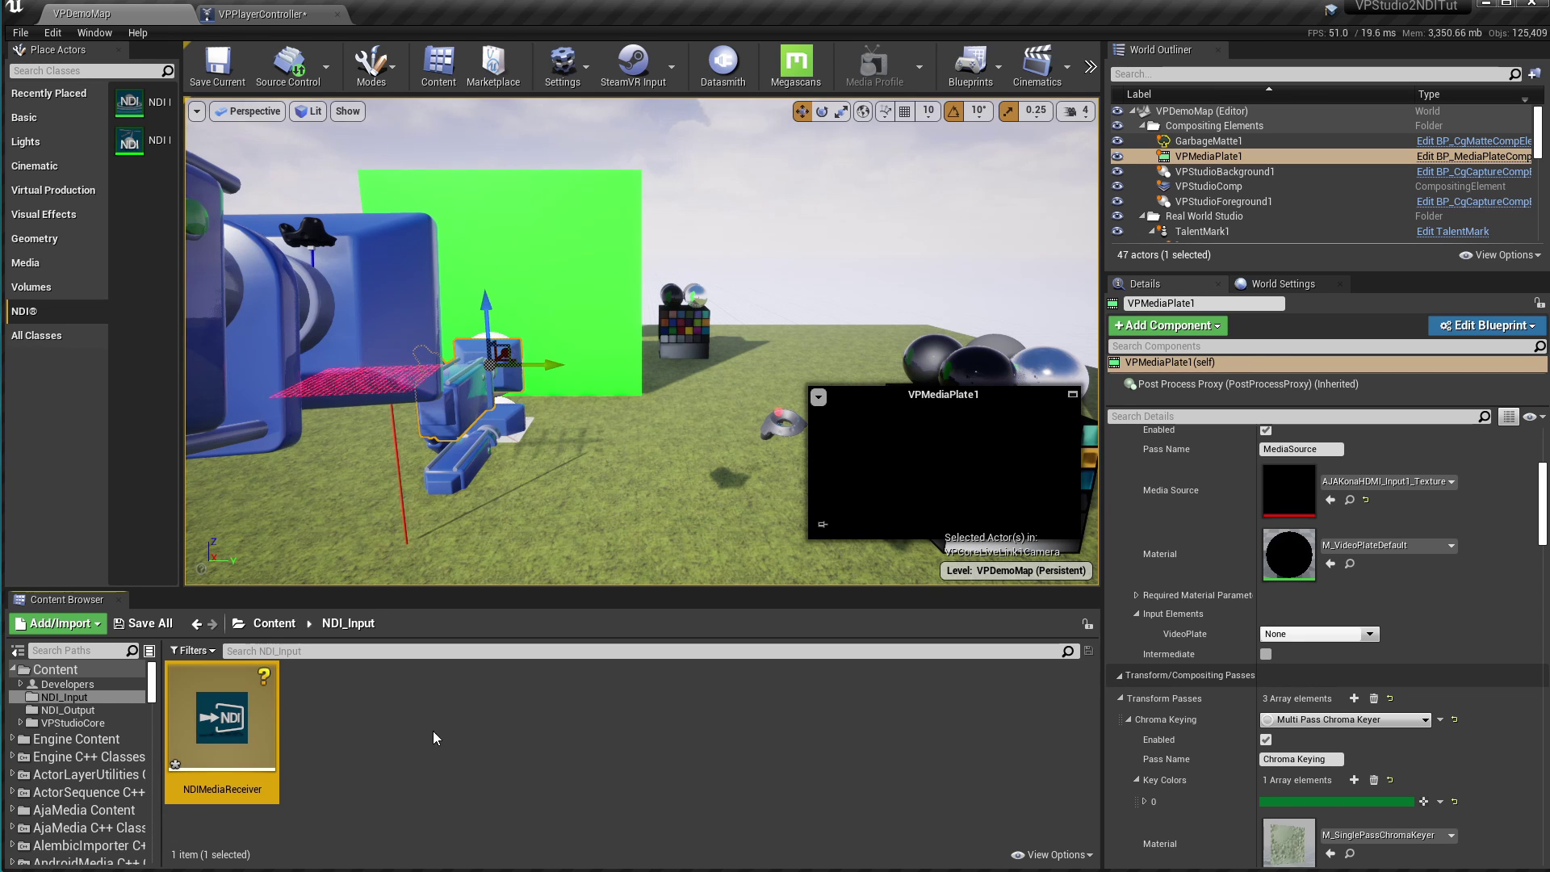
Step: Set a new NDIMediaTexture2D in NDI_Input as the receiver's Video Texture, then return to Content
double_click(247, 709)
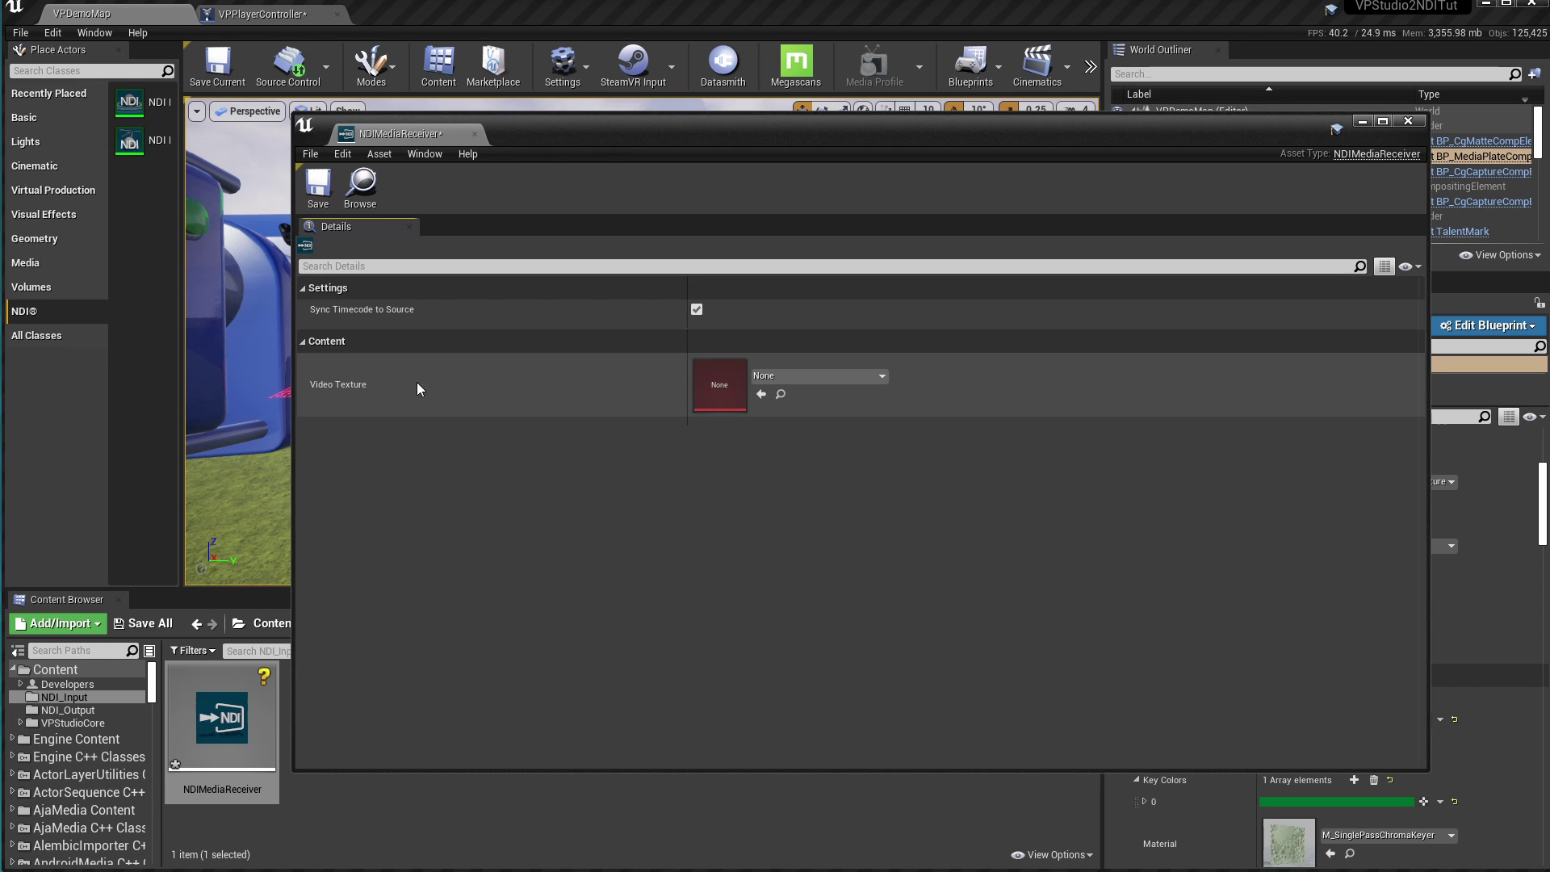
click(831, 377)
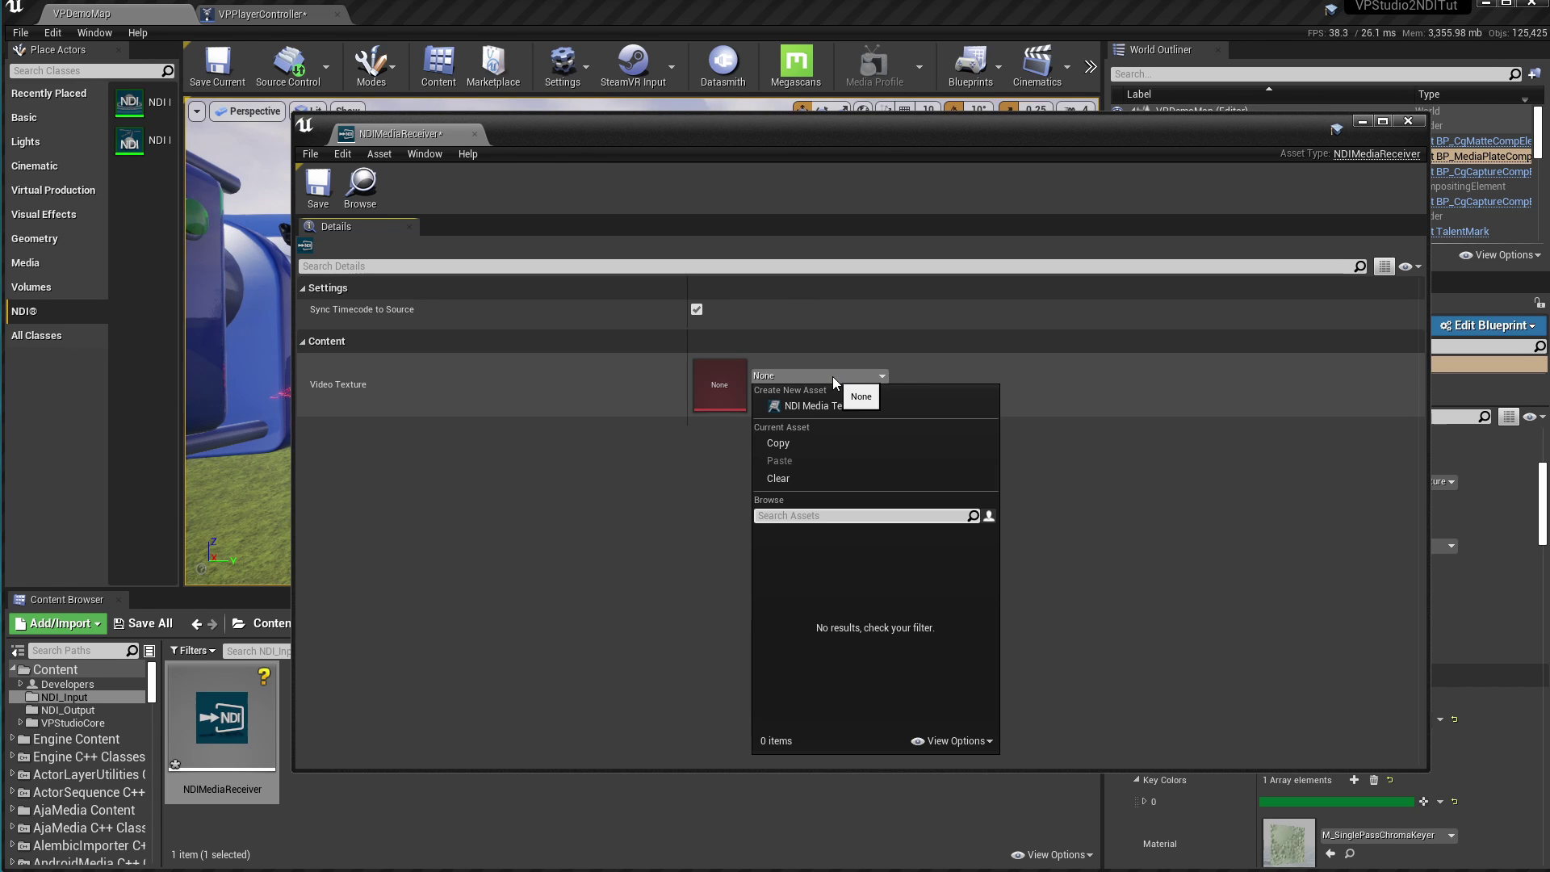
click(868, 408)
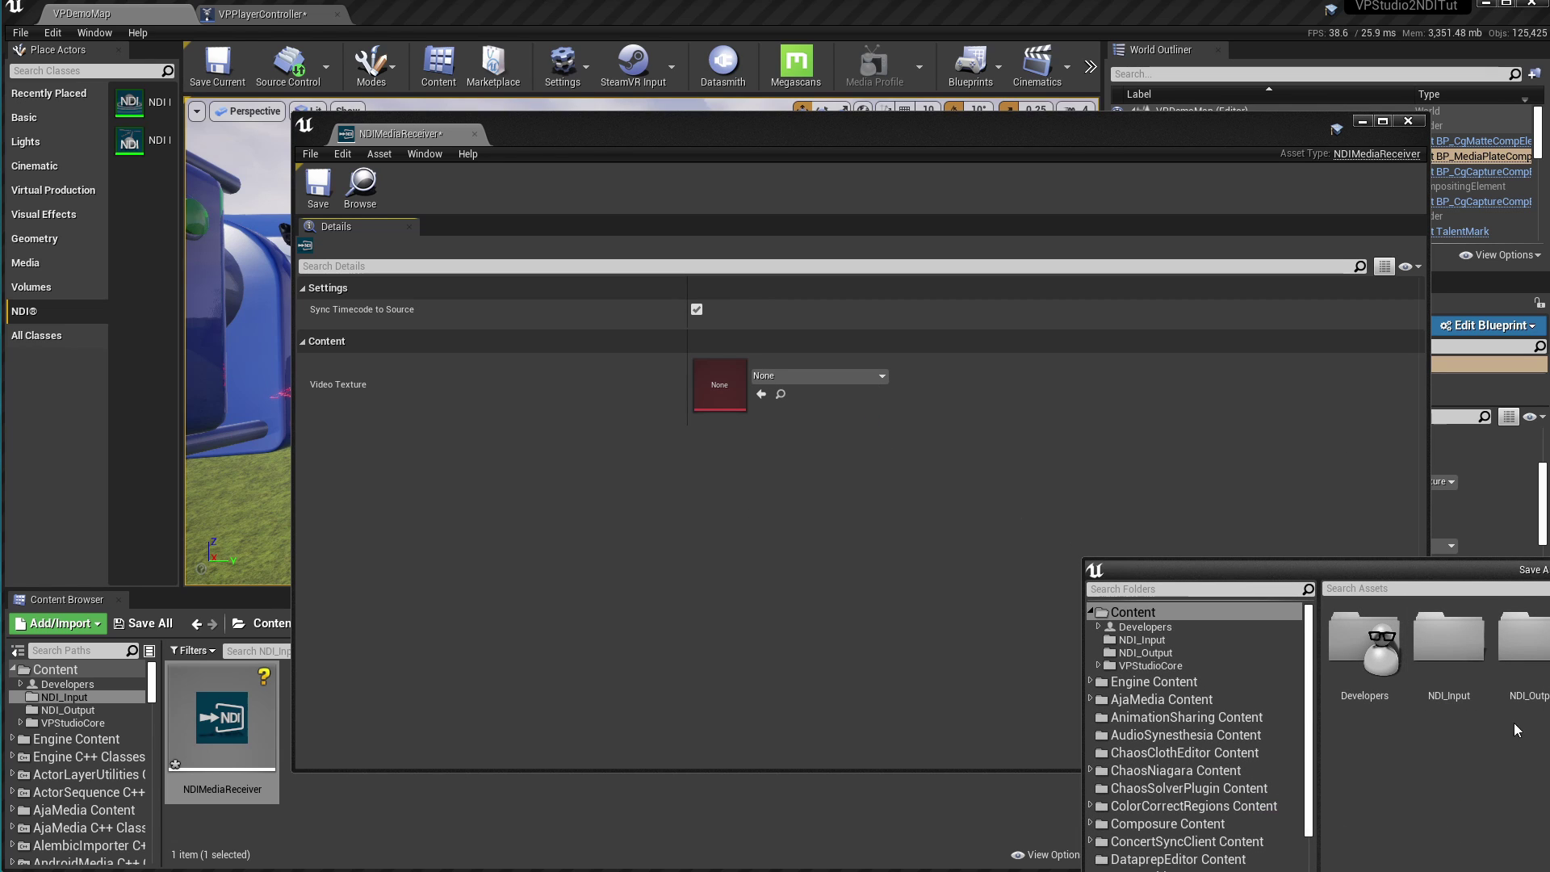
double_click(1460, 643)
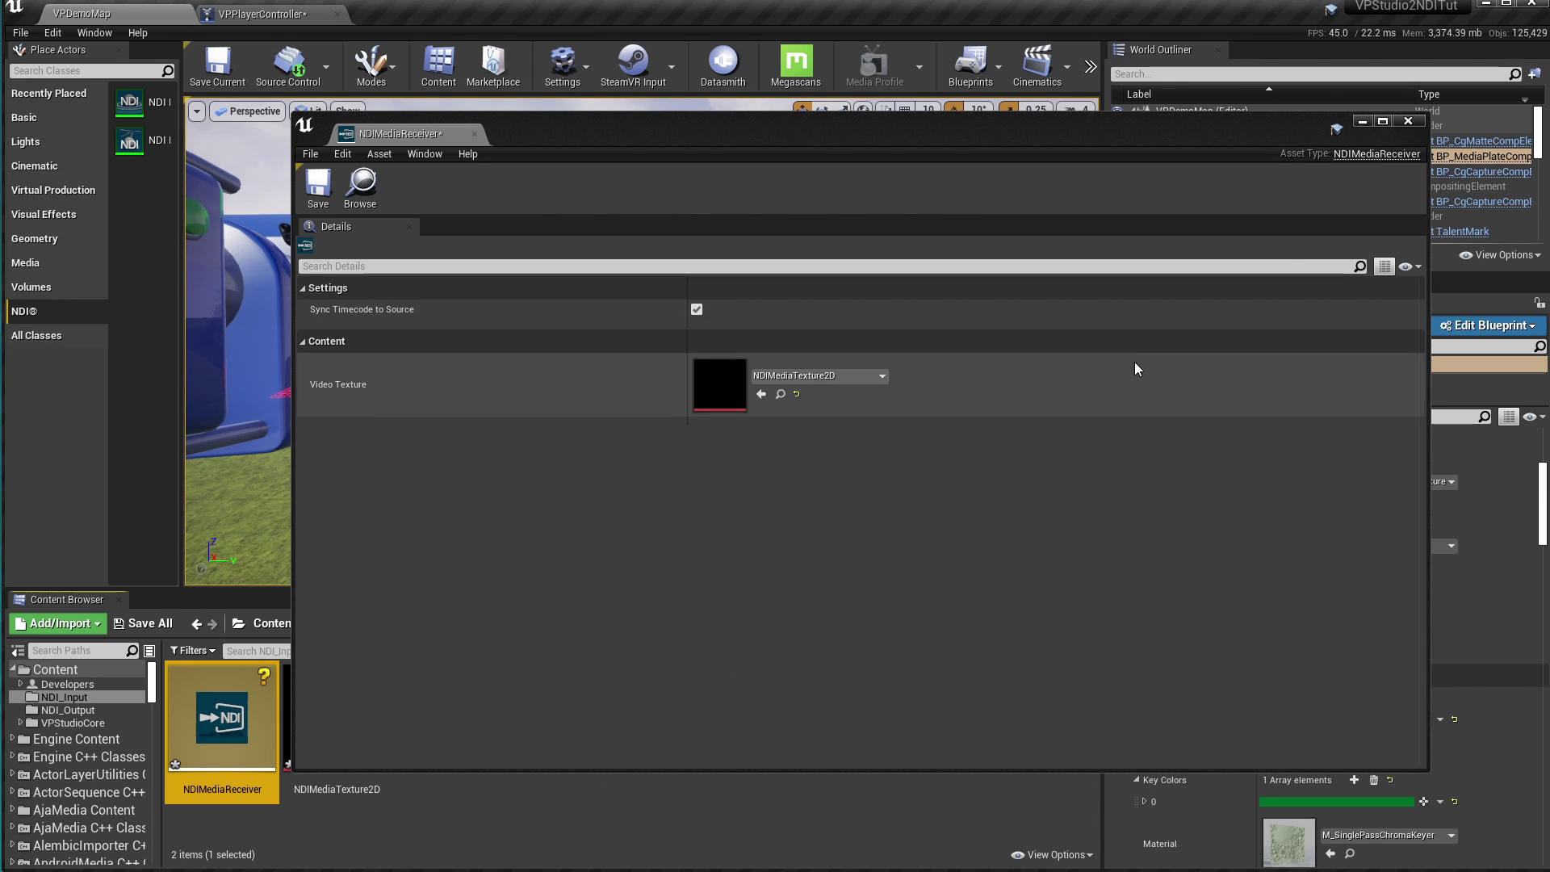
click(1408, 126)
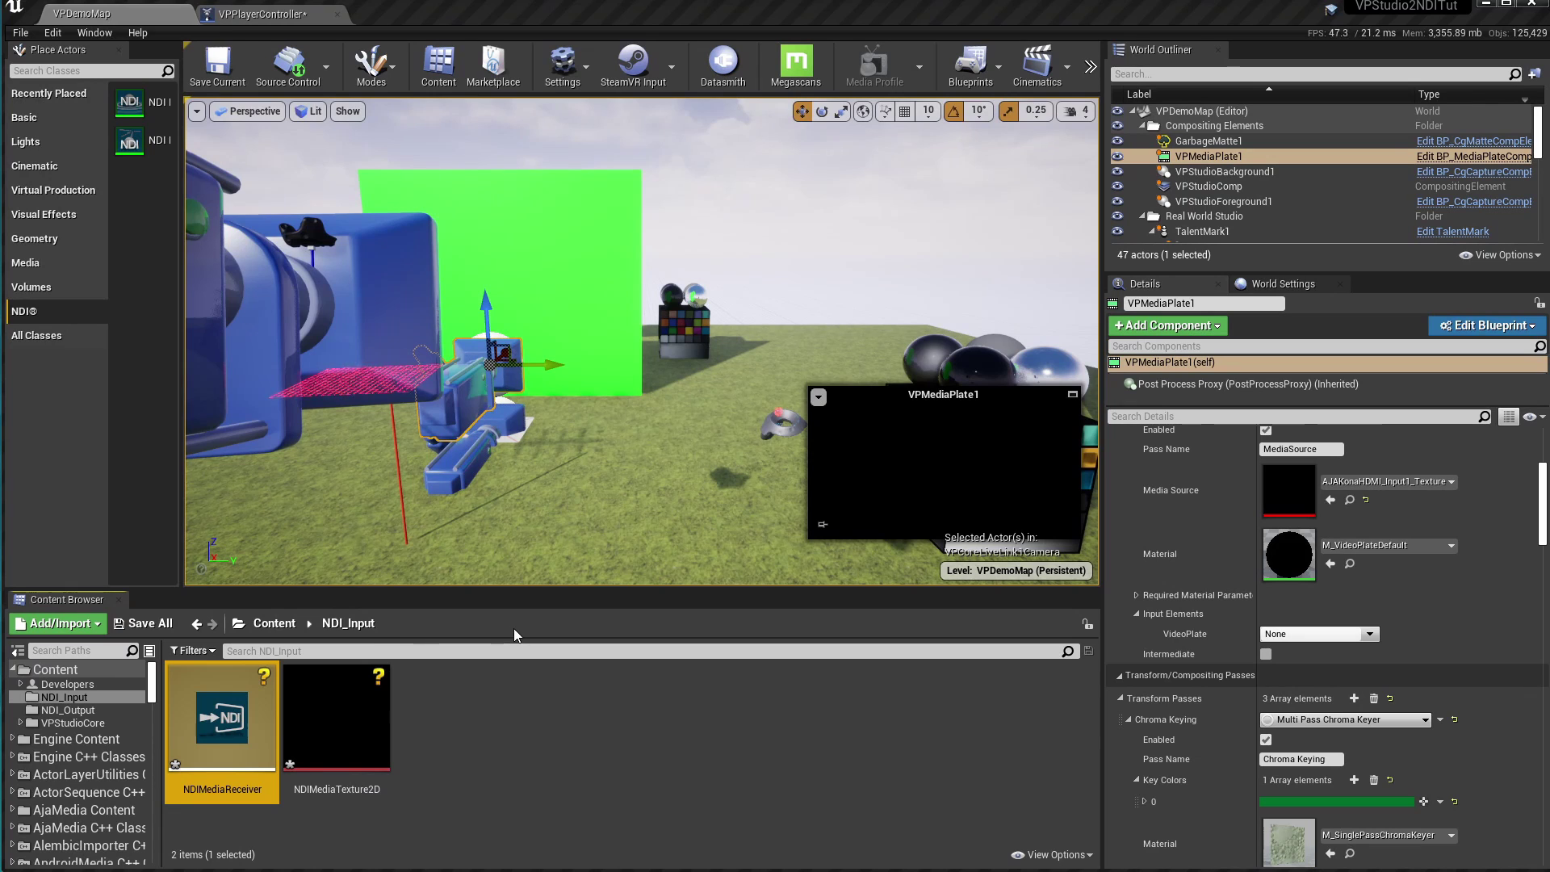
click(273, 624)
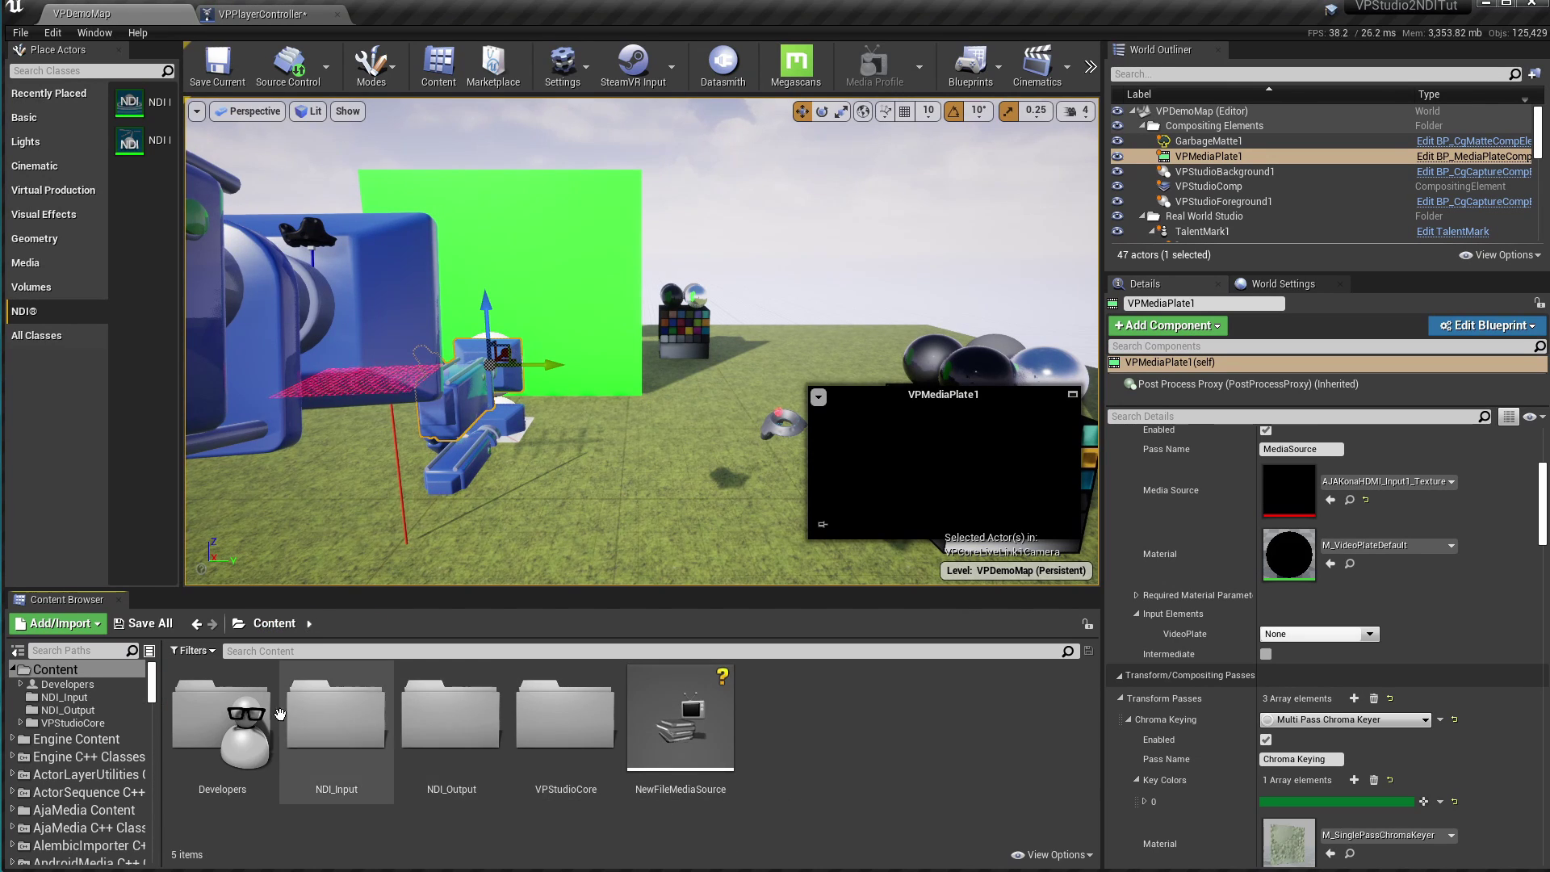
Step: Open the VPStudioCore folder and double-click the VPPlayerController blueprint
click(557, 721)
double_click(558, 721)
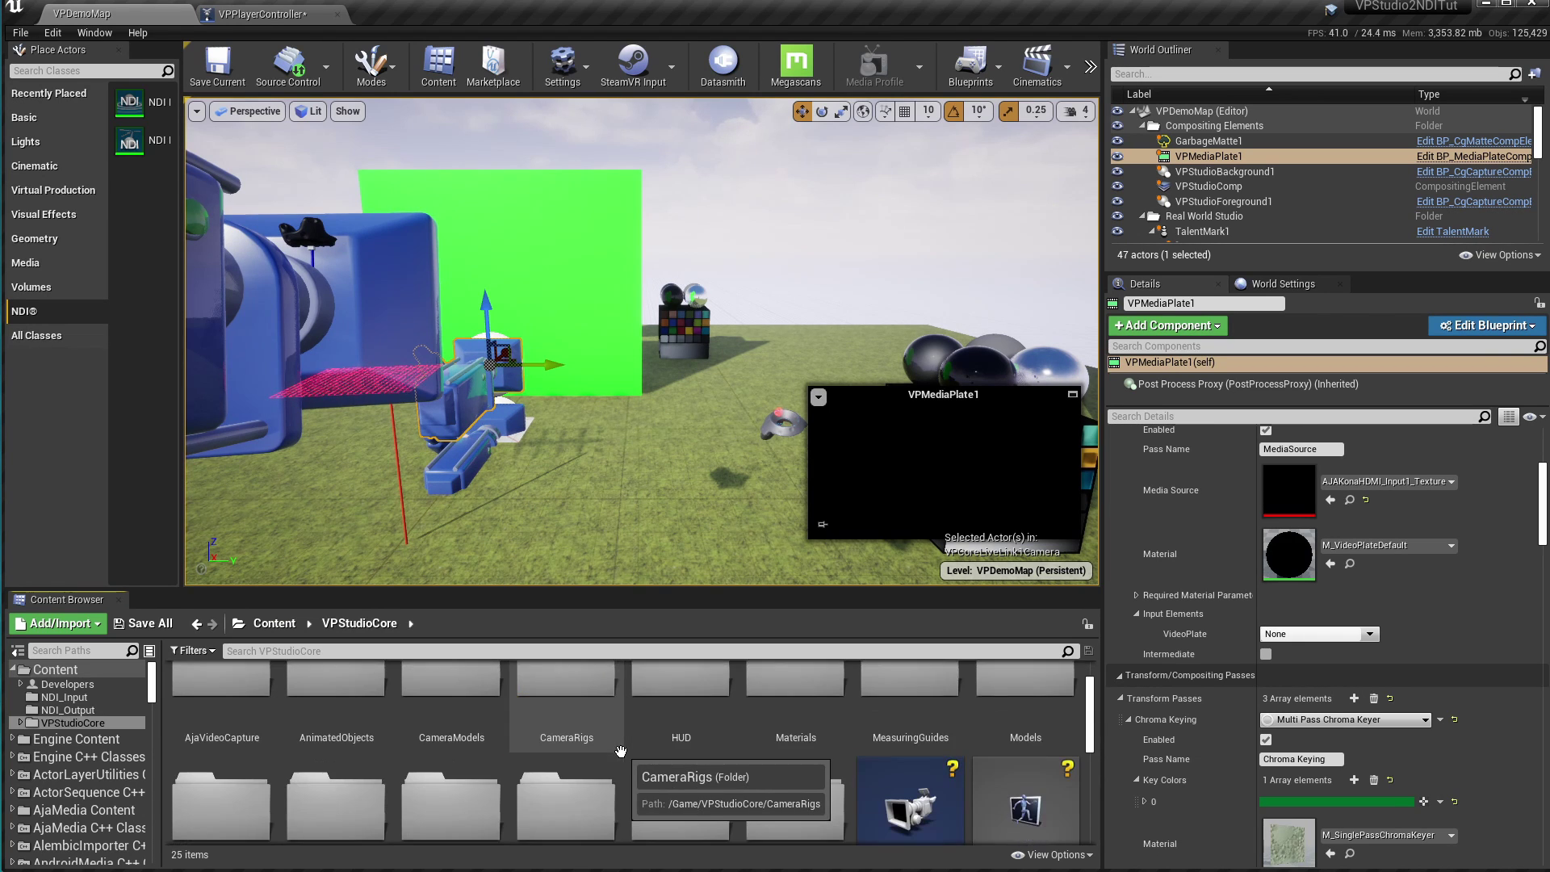
scroll(621, 753, down, 3)
scroll(620, 752, down, 2)
scroll(727, 739, down, 1)
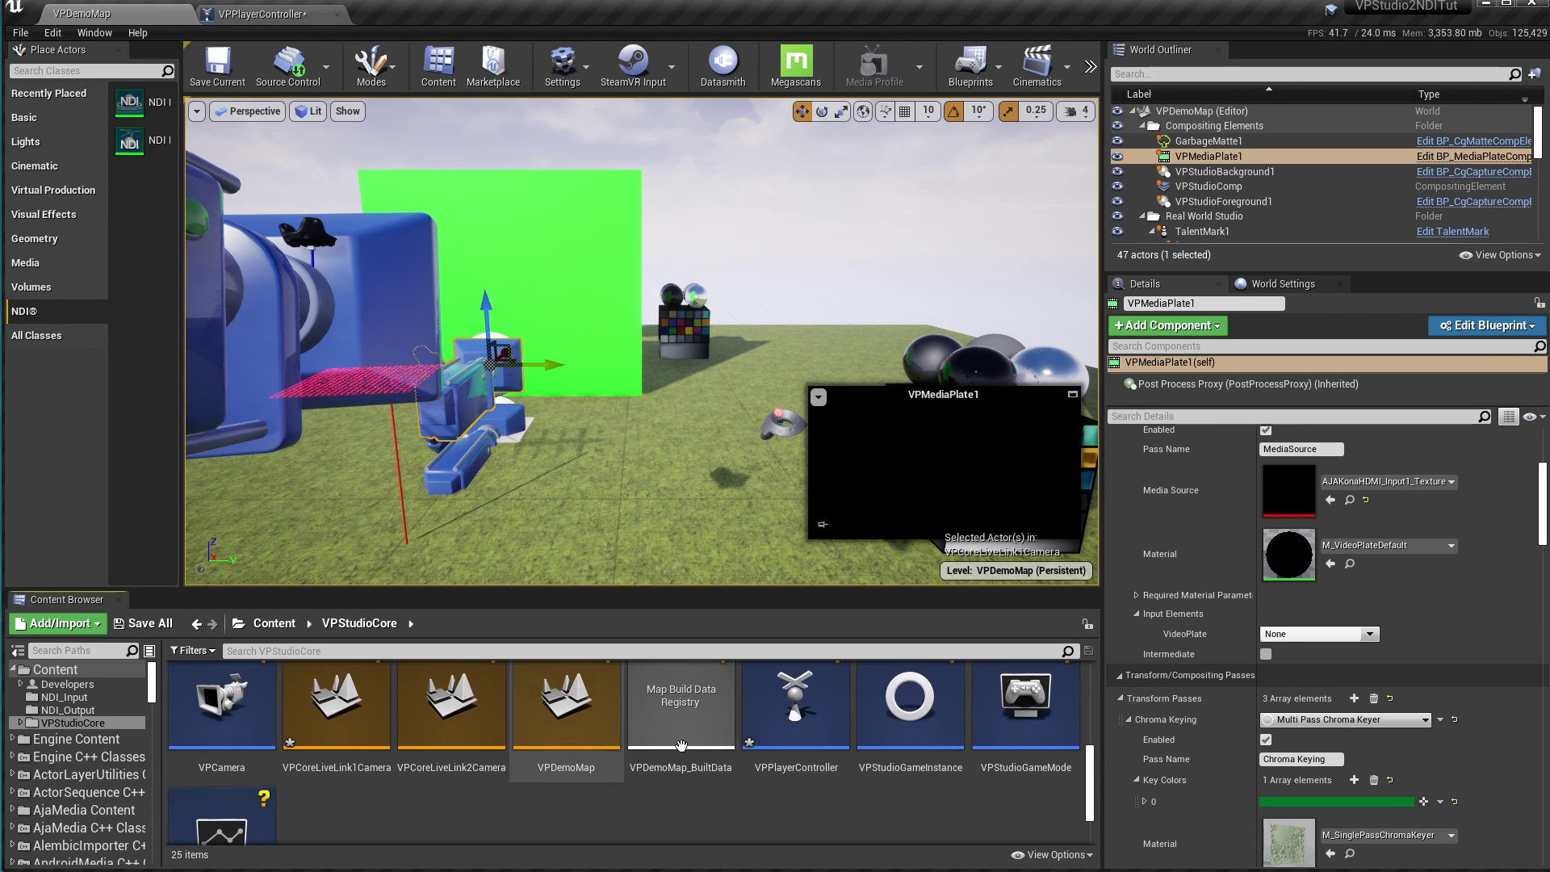
double_click(805, 723)
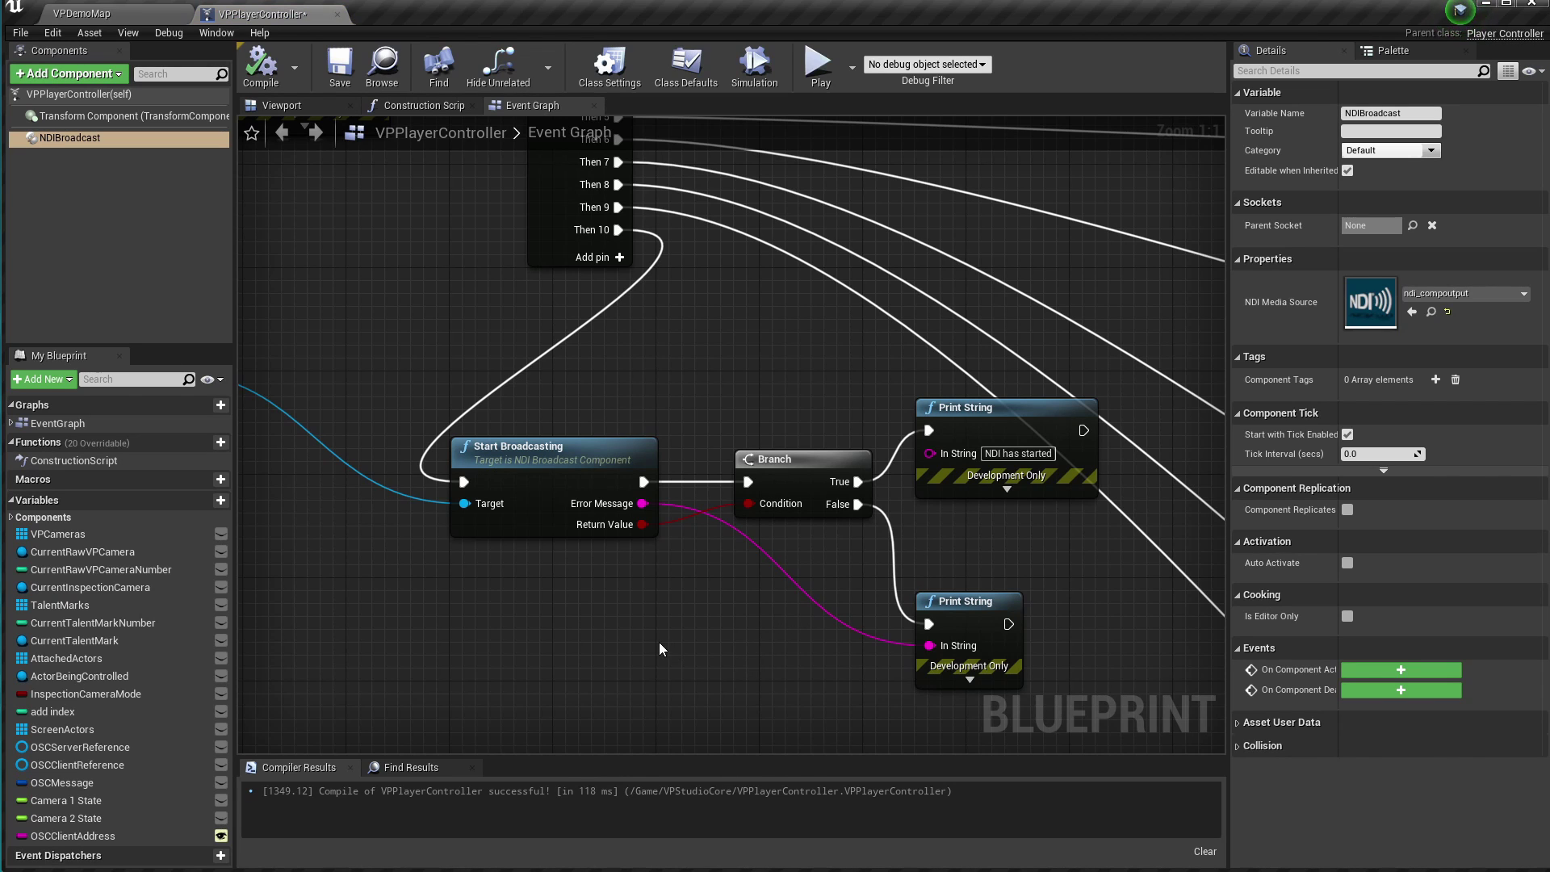
Step: Add another output pin to the Sequence node in the Event Graph
right_drag(659, 649, 816, 535)
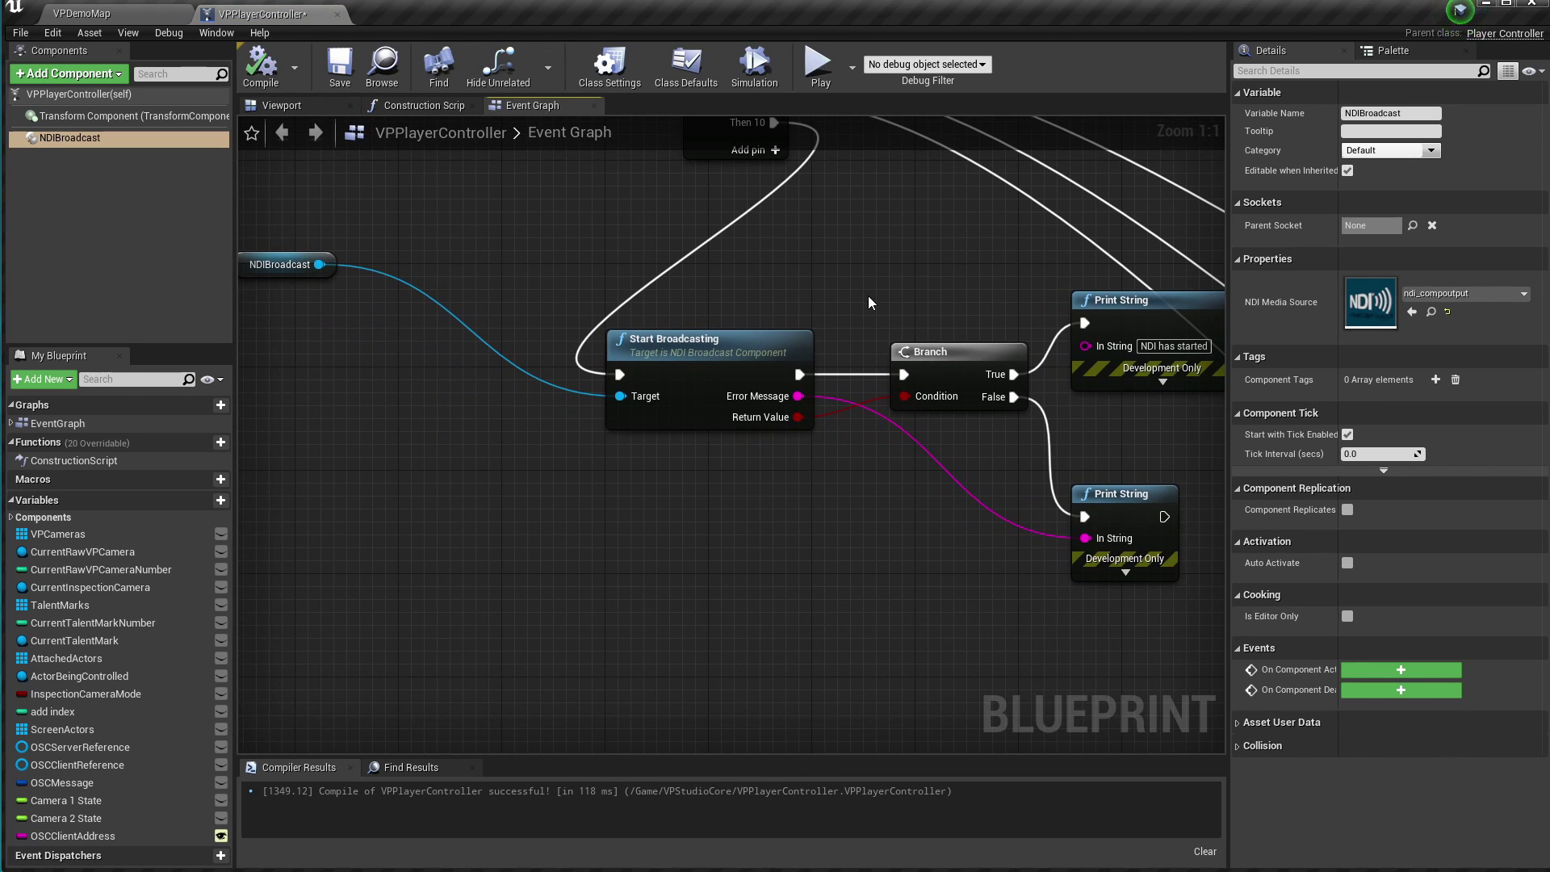
right_drag(837, 155, 770, 273)
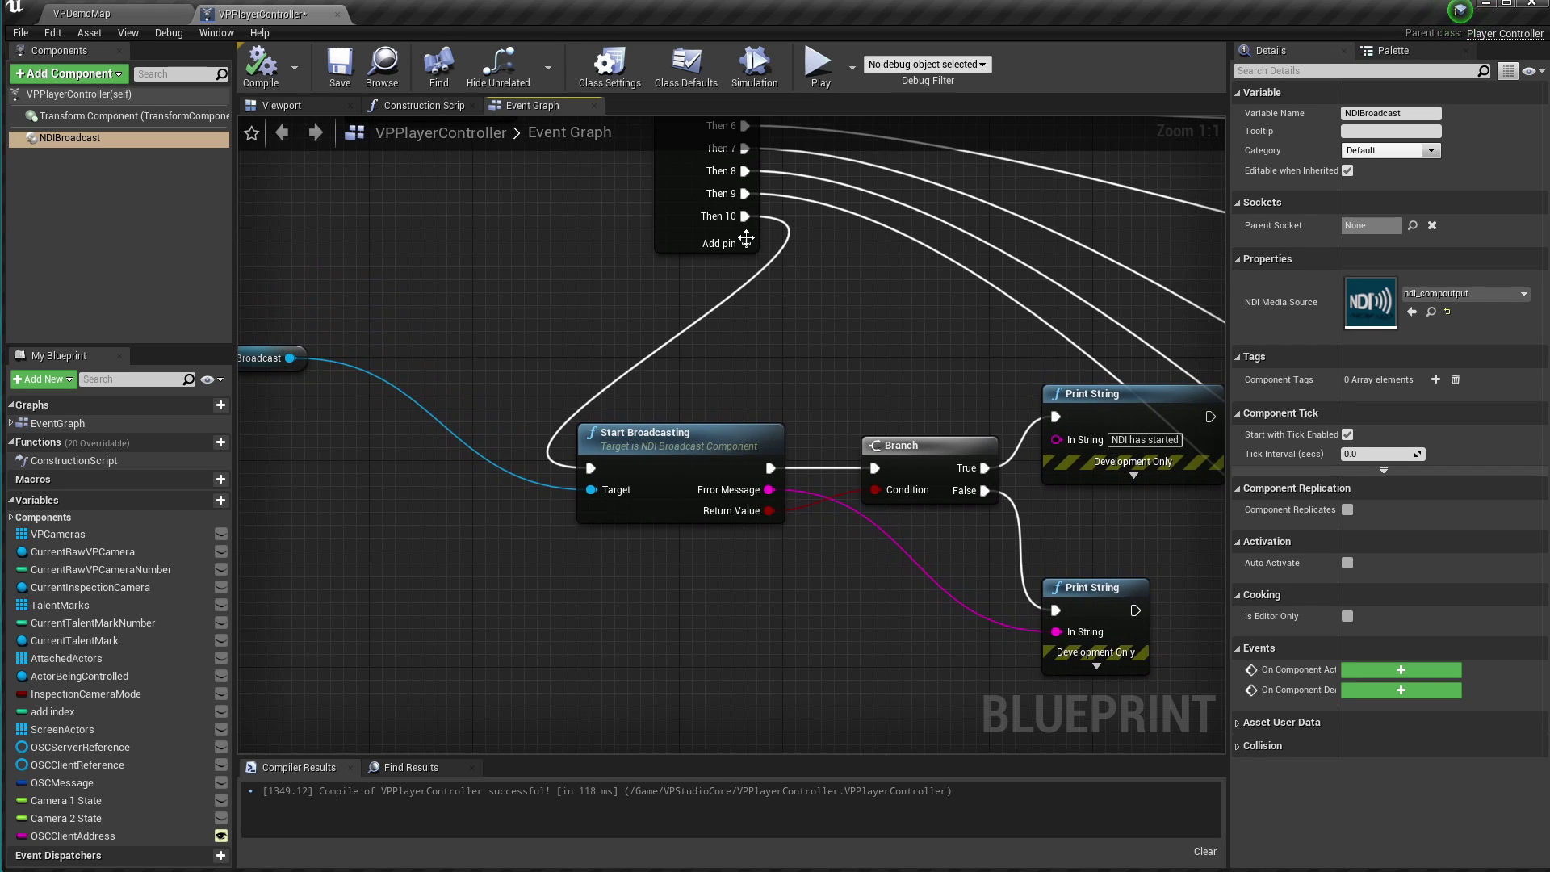
click(744, 239)
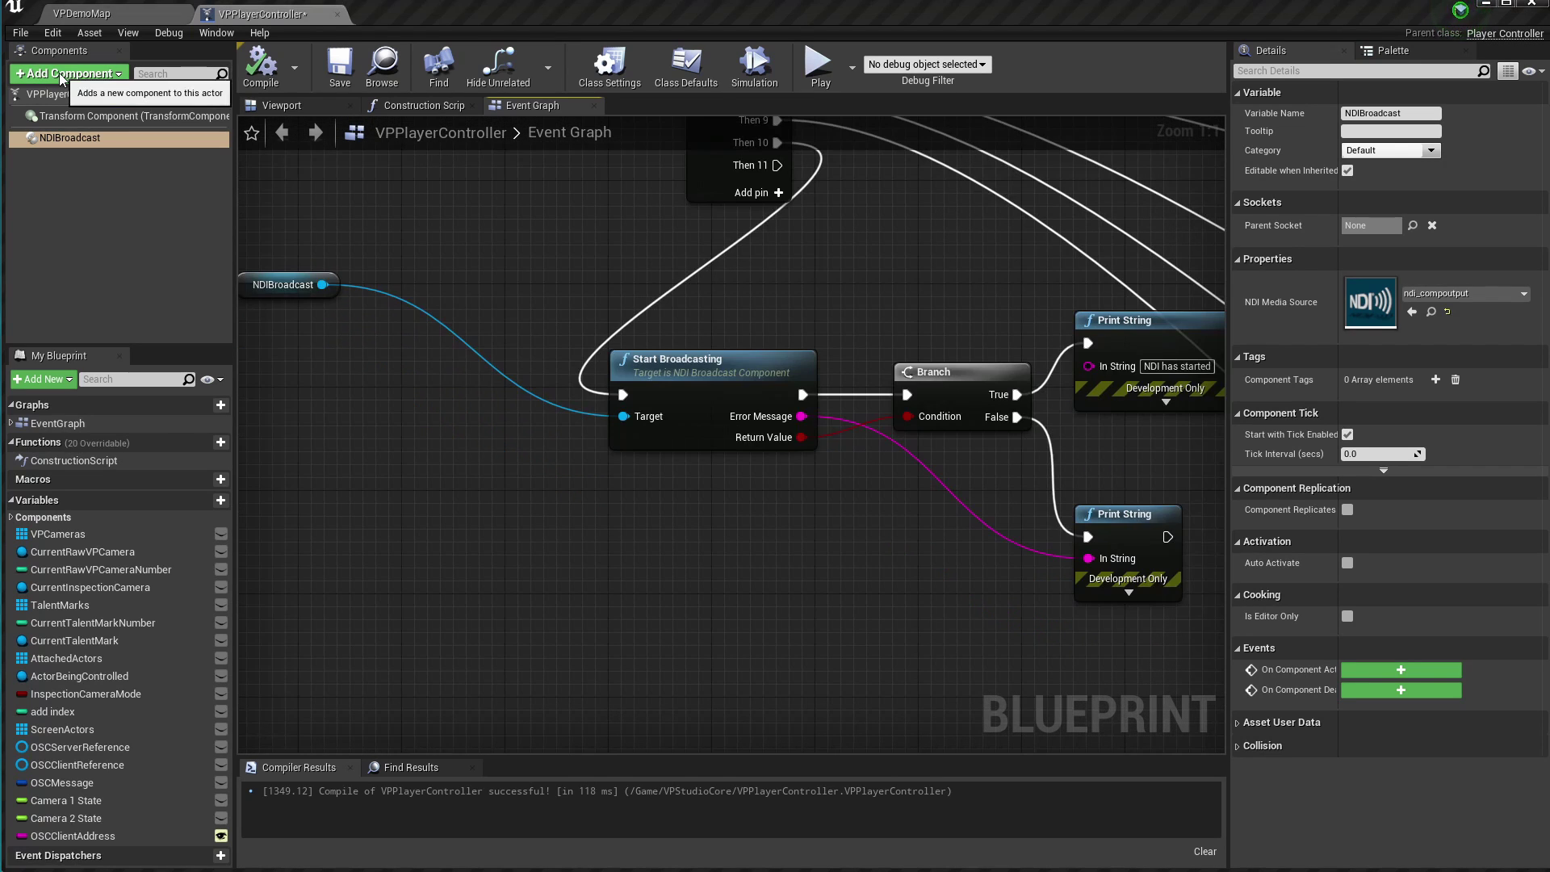
Step: Add an NDIReceiver component and place its reference in the Event Graph
click(60, 75)
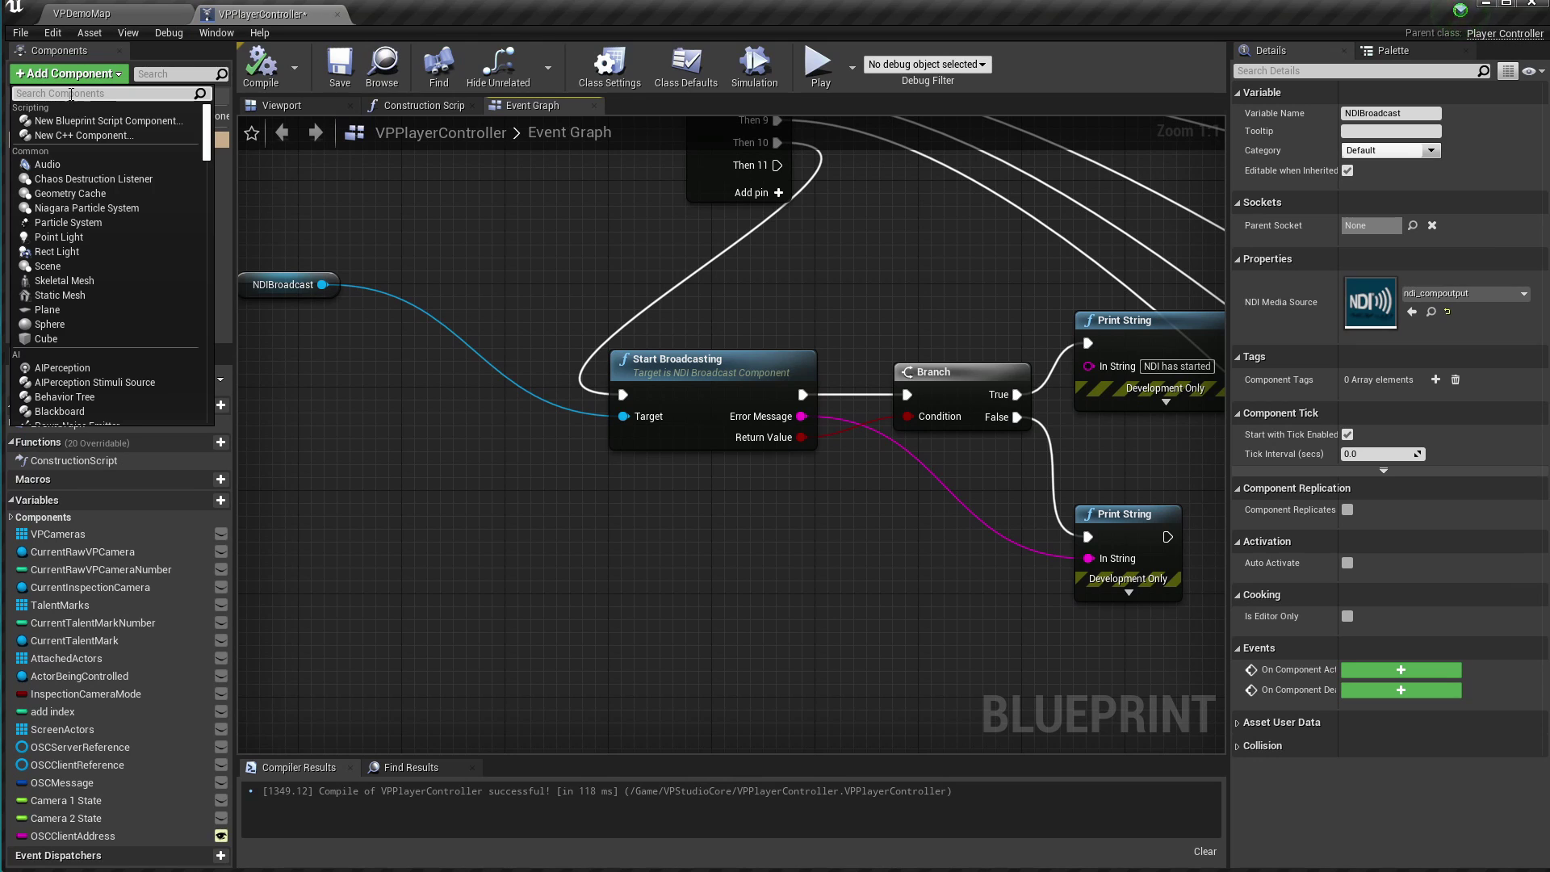
click(103, 123)
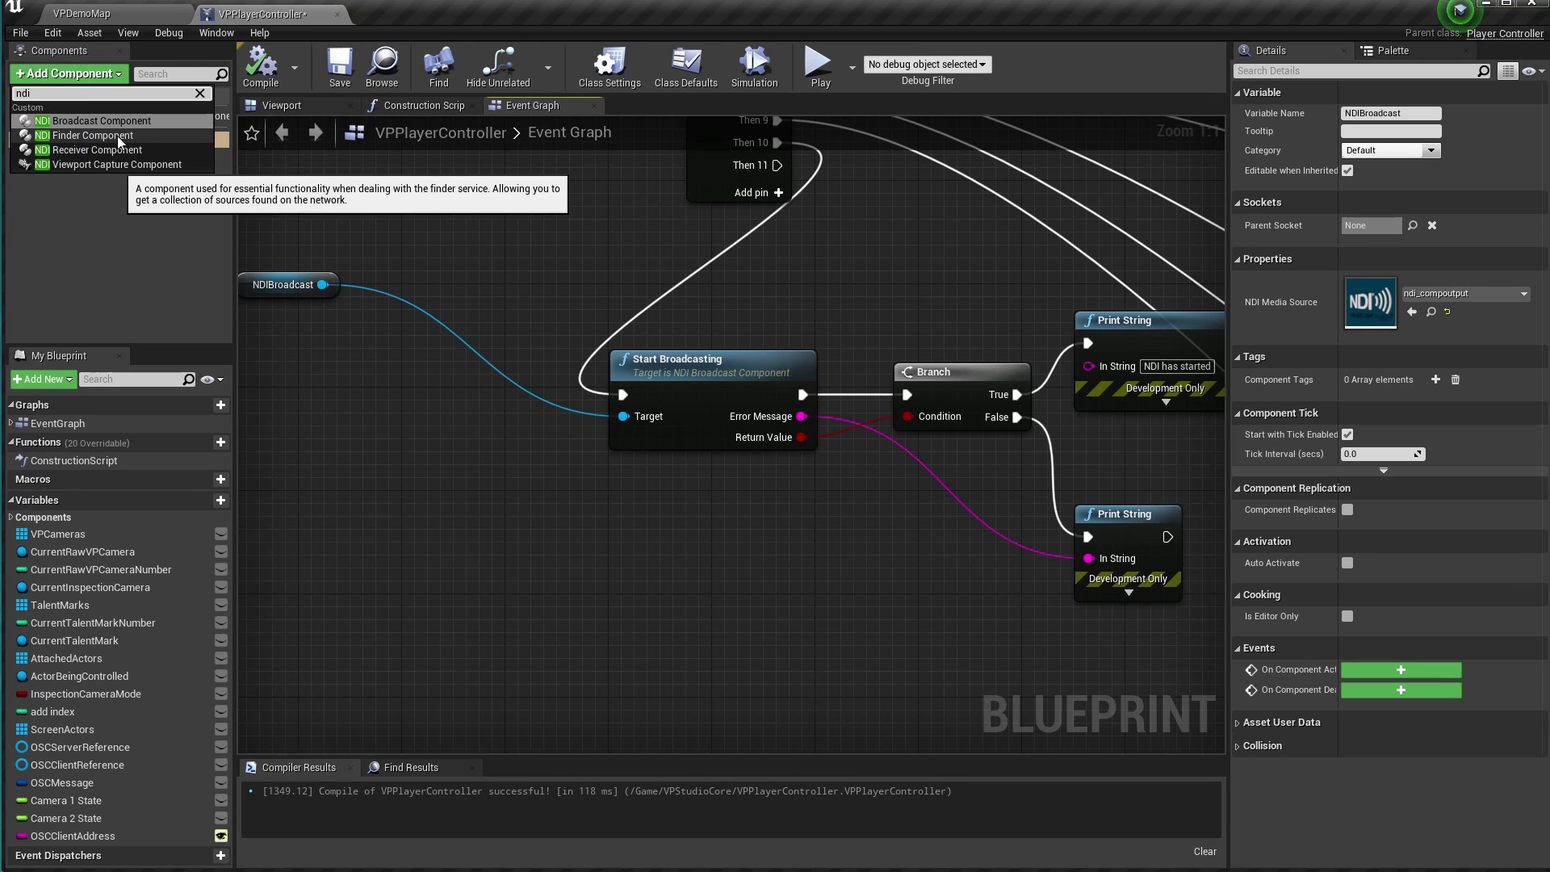
key(Return)
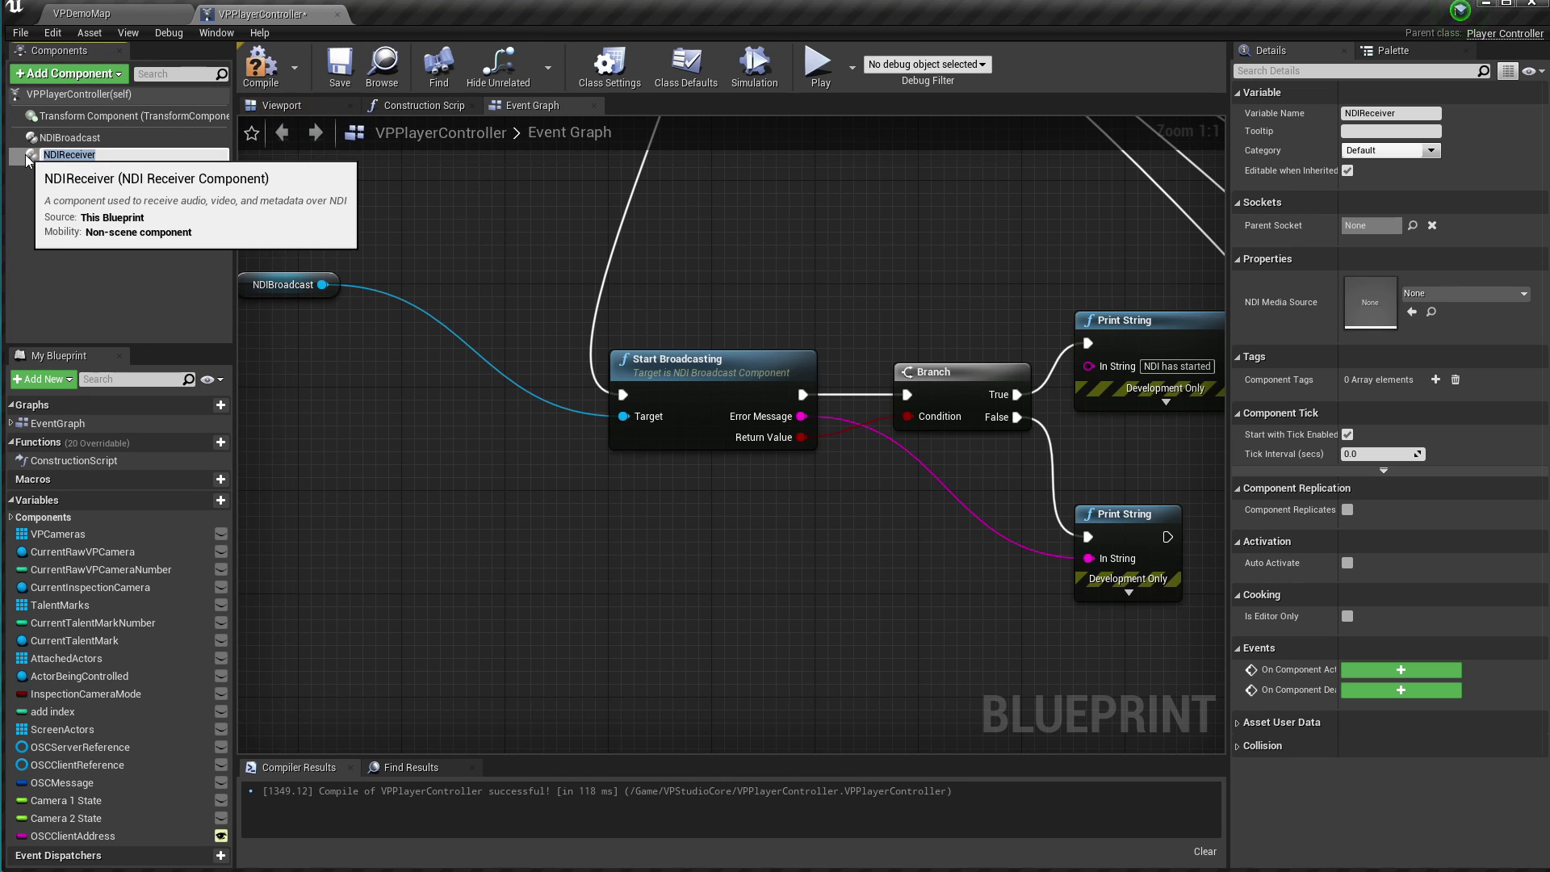
mouse_move(70, 154)
mouse_down()
mouse_move(337, 488)
mouse_move(343, 574)
mouse_up()
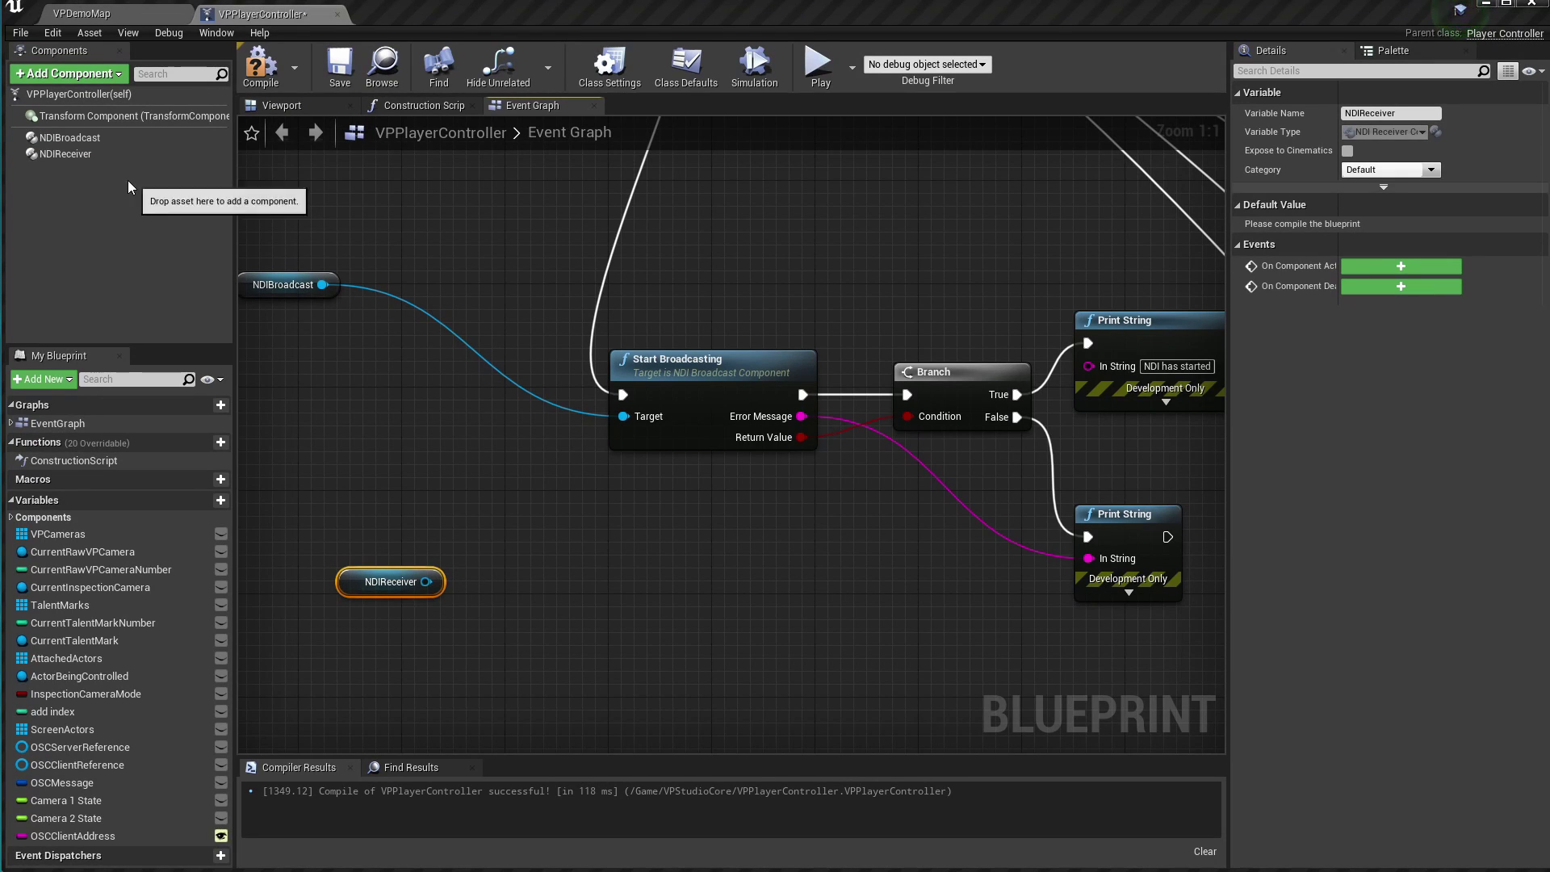
Step: Set the NDIReceiver component's NDI Media Source to NDIMediaReceiver
click(62, 154)
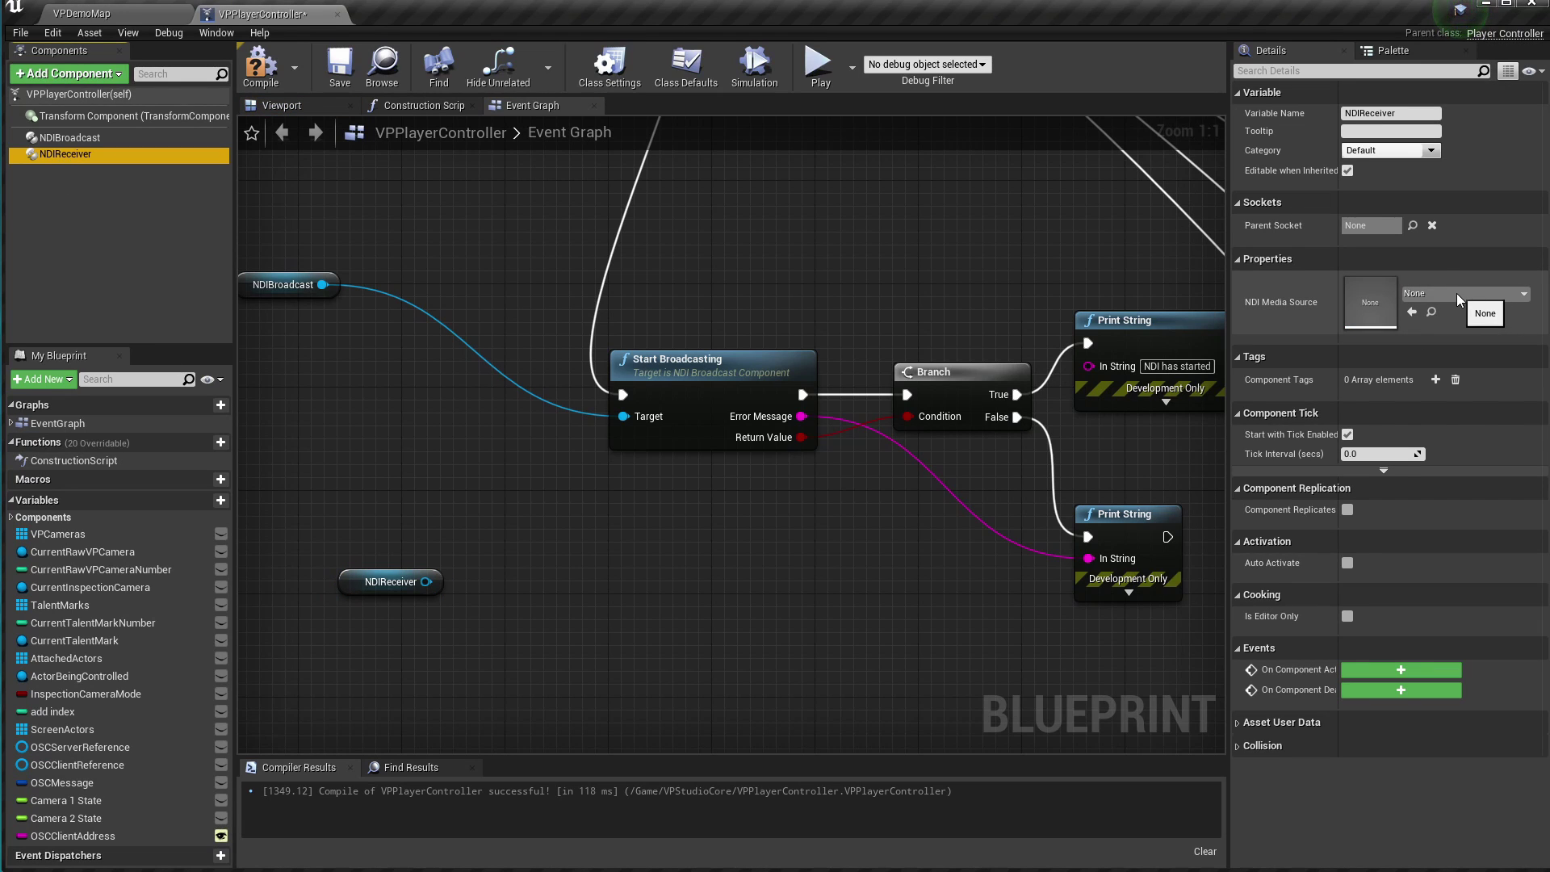
click(1458, 293)
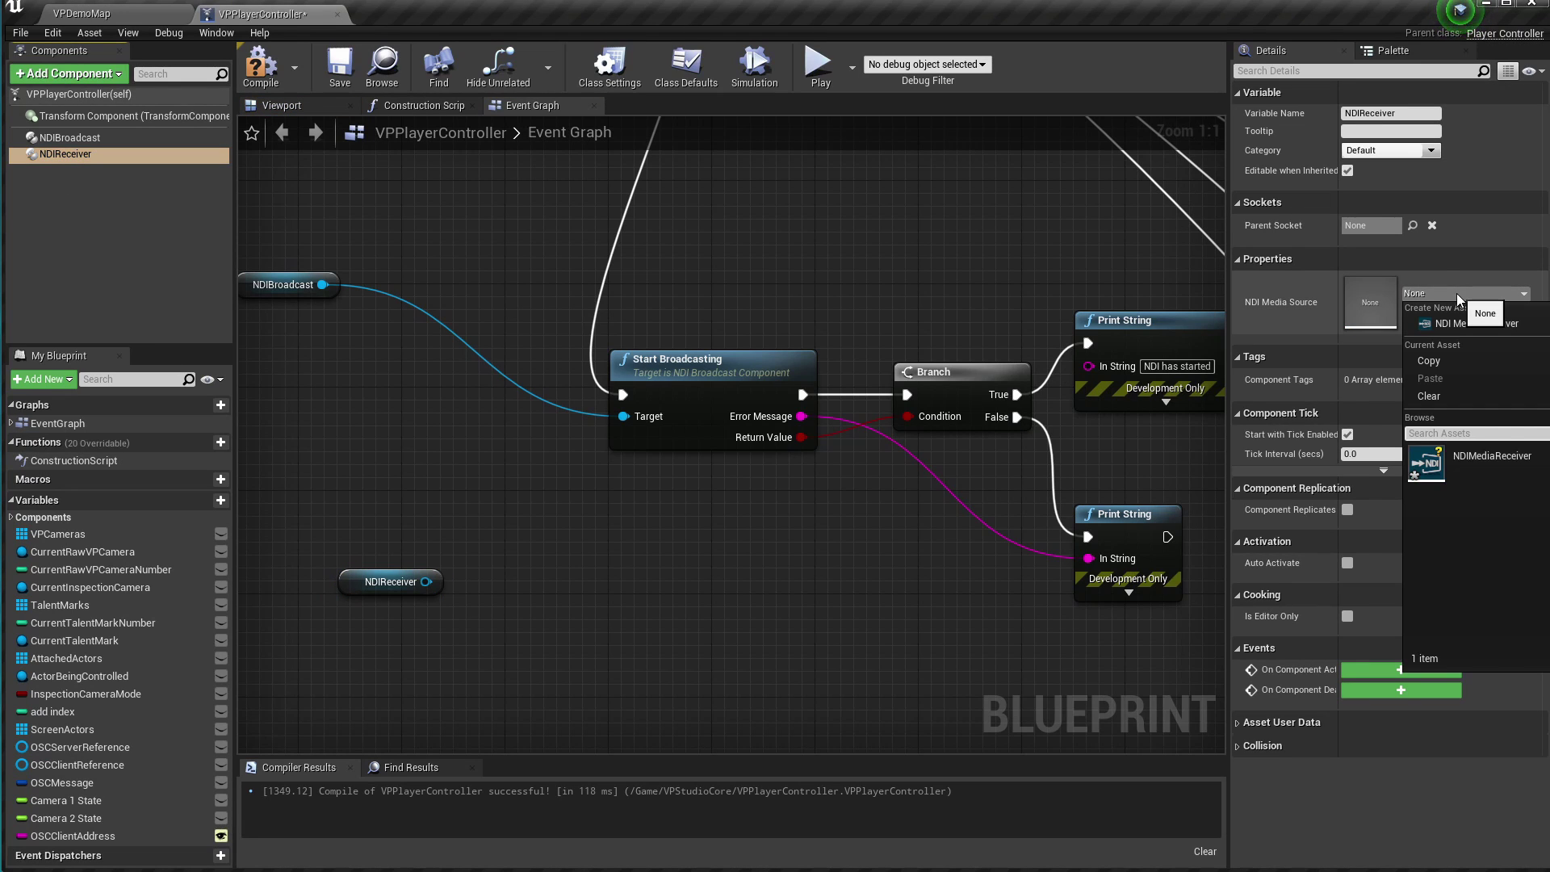
click(1481, 462)
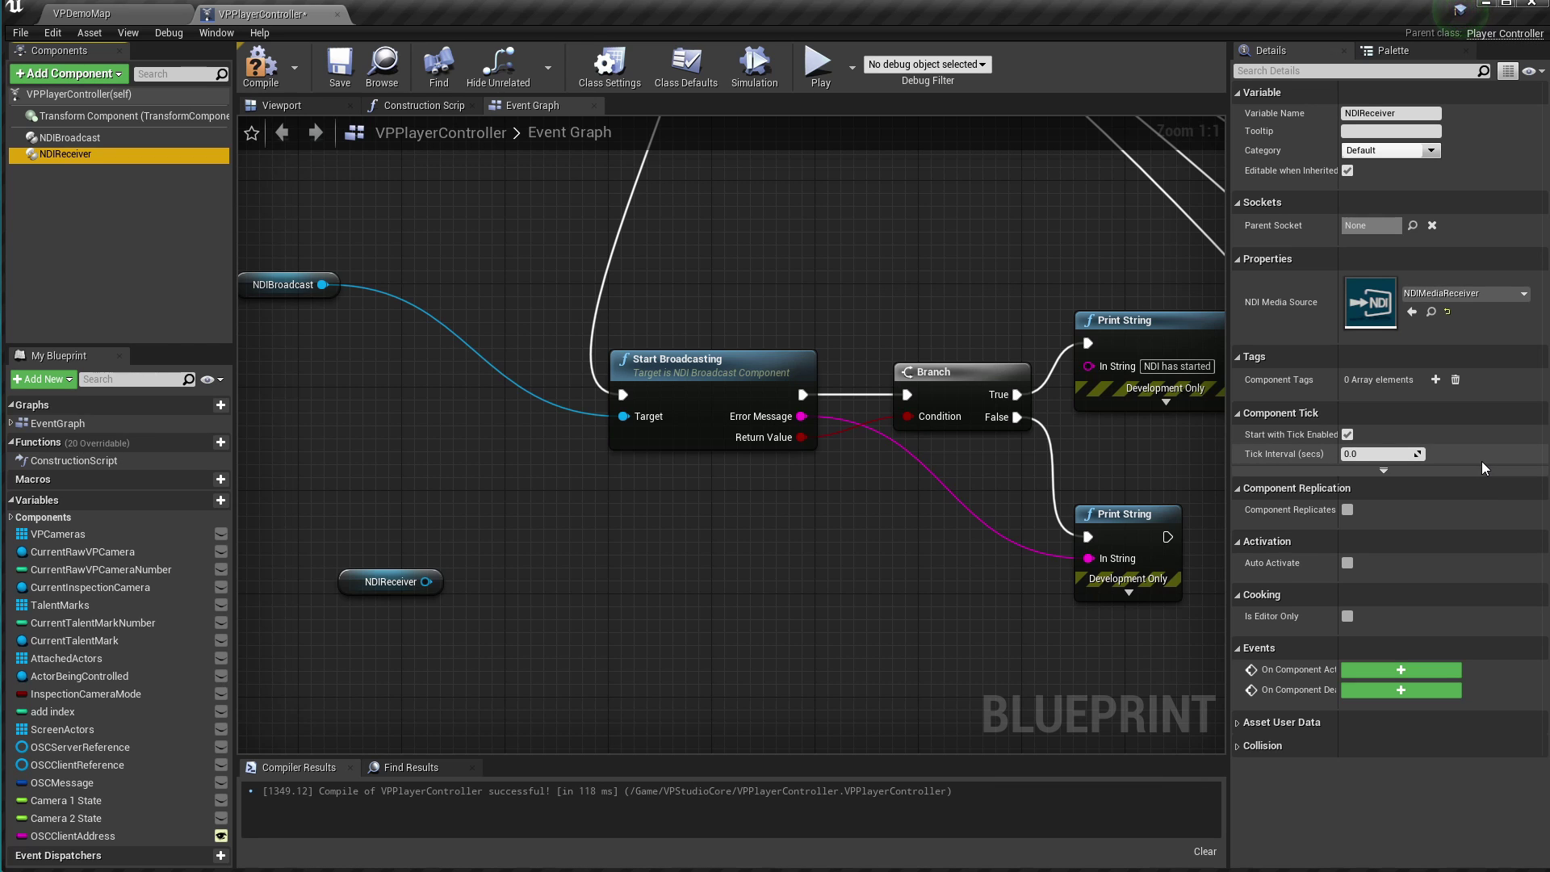
right_drag(569, 542, 615, 612)
Step: Place a Find Network Source by Name node driven by Sequence Then 11, then select it with the receiver
right_click(612, 619)
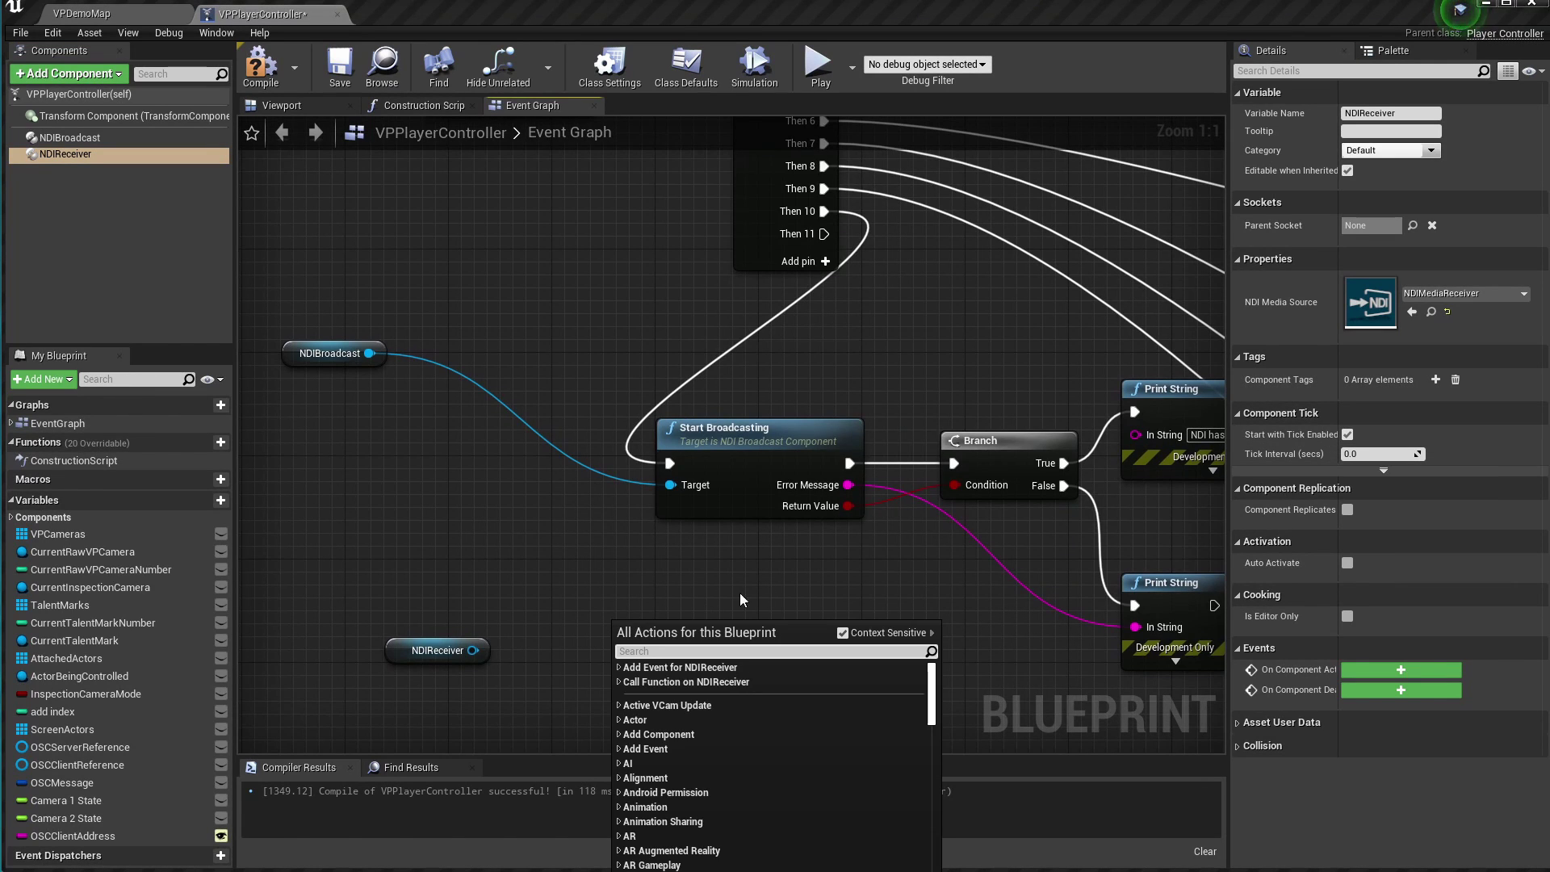
text(f)
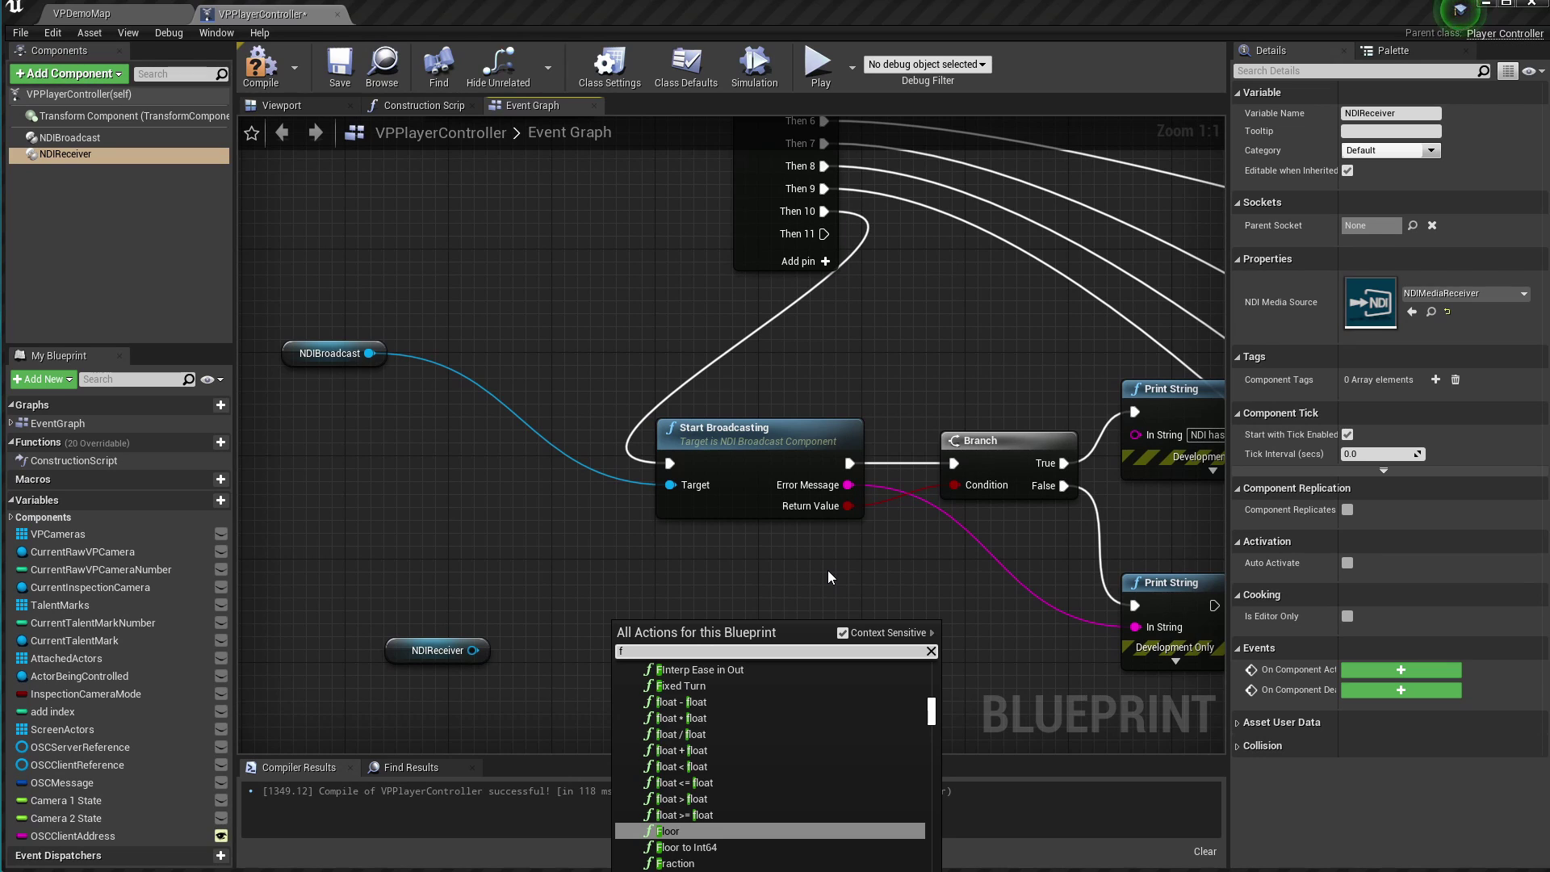
text(indne)
click(732, 732)
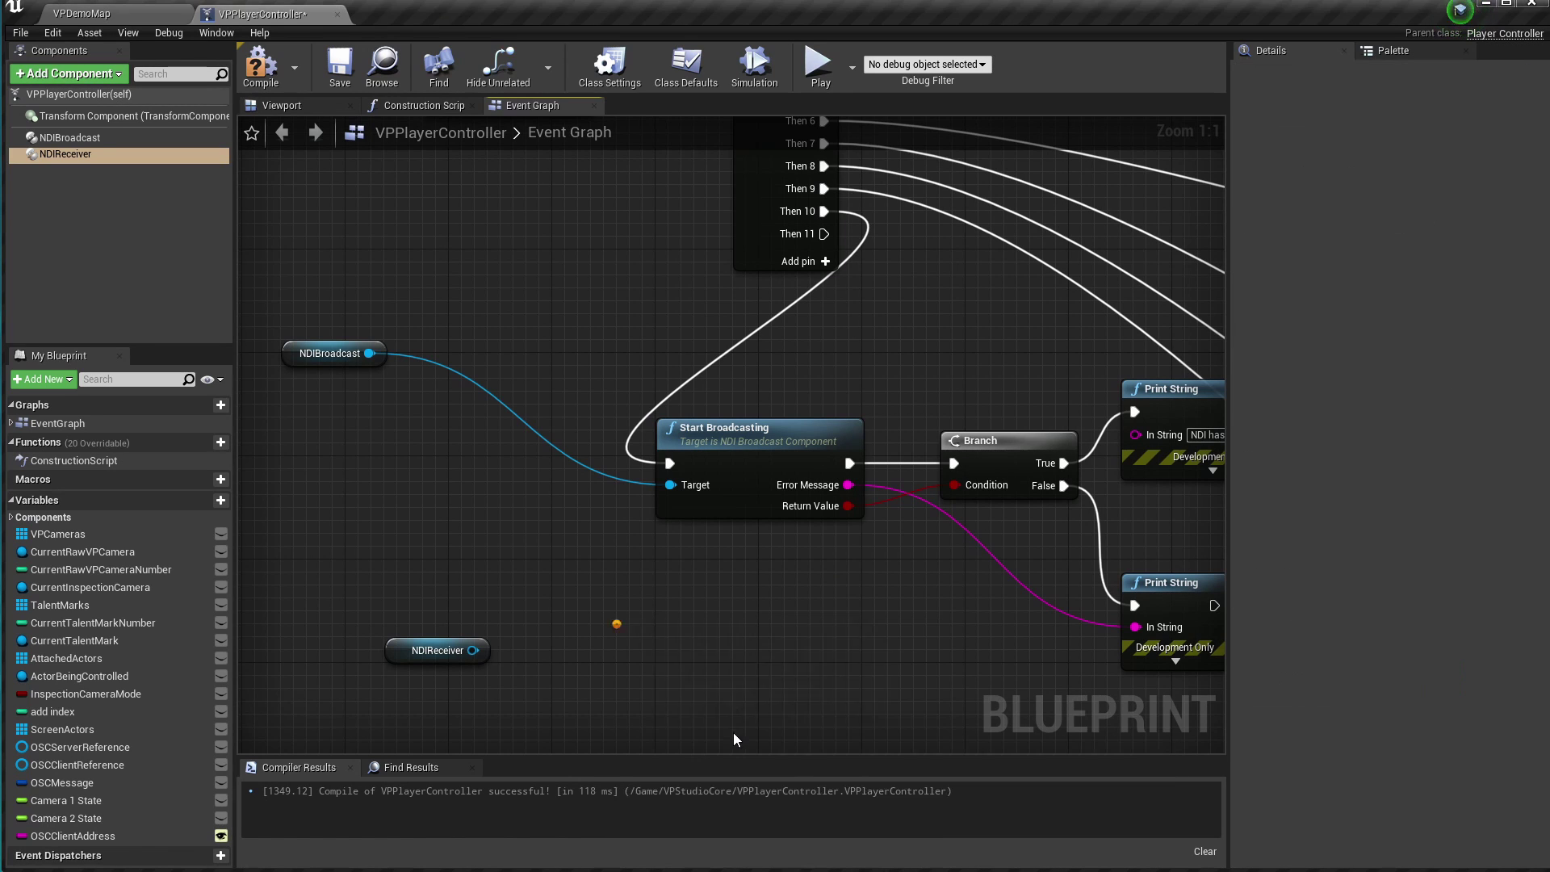
drag(773, 633, 798, 607)
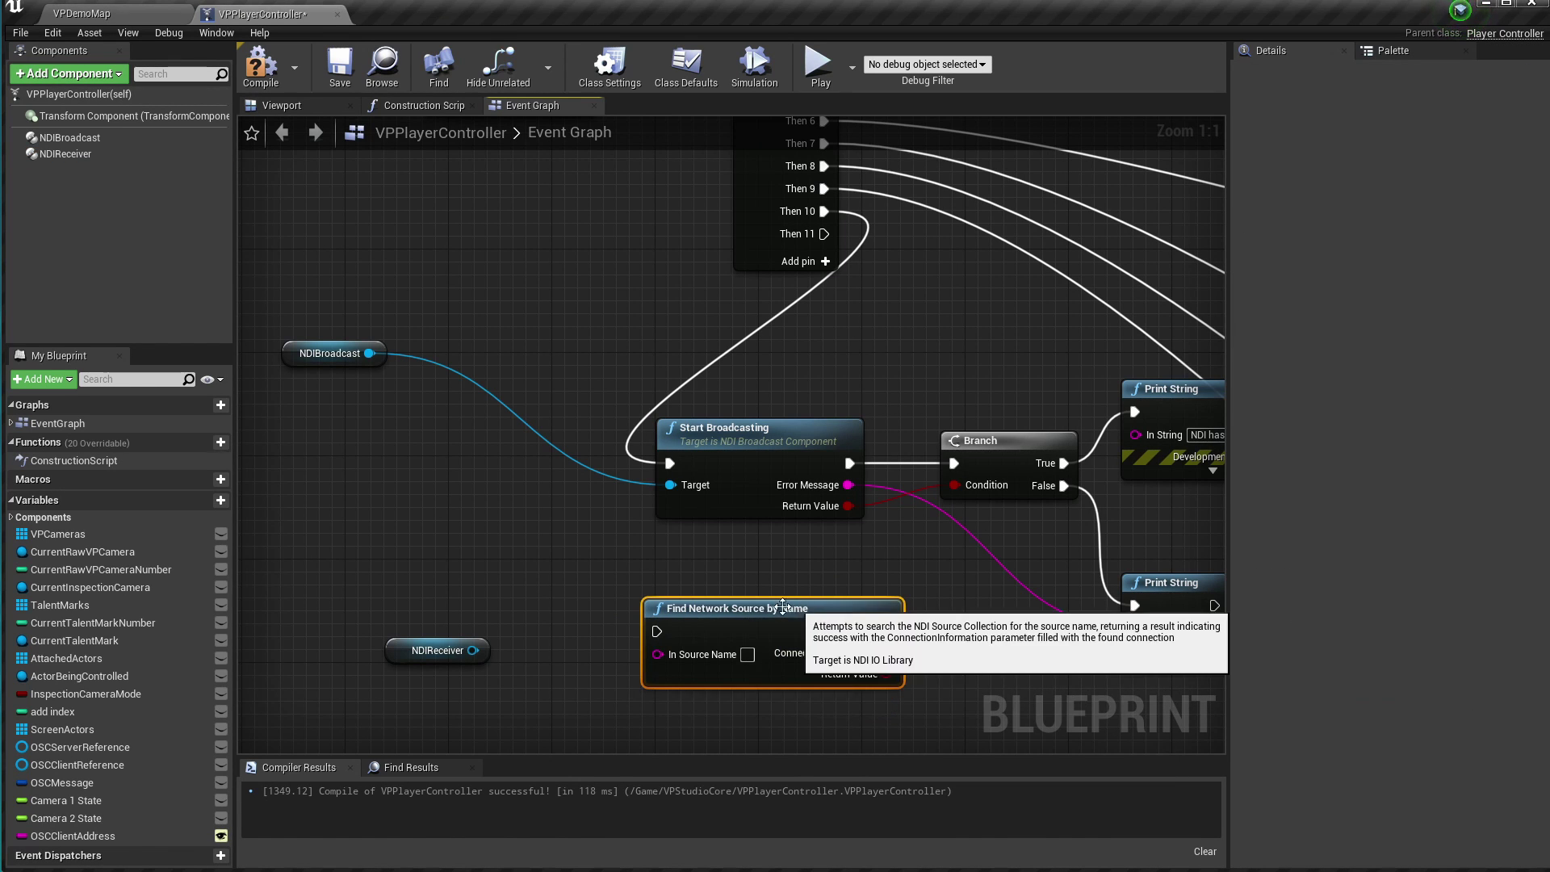
drag(824, 235, 654, 631)
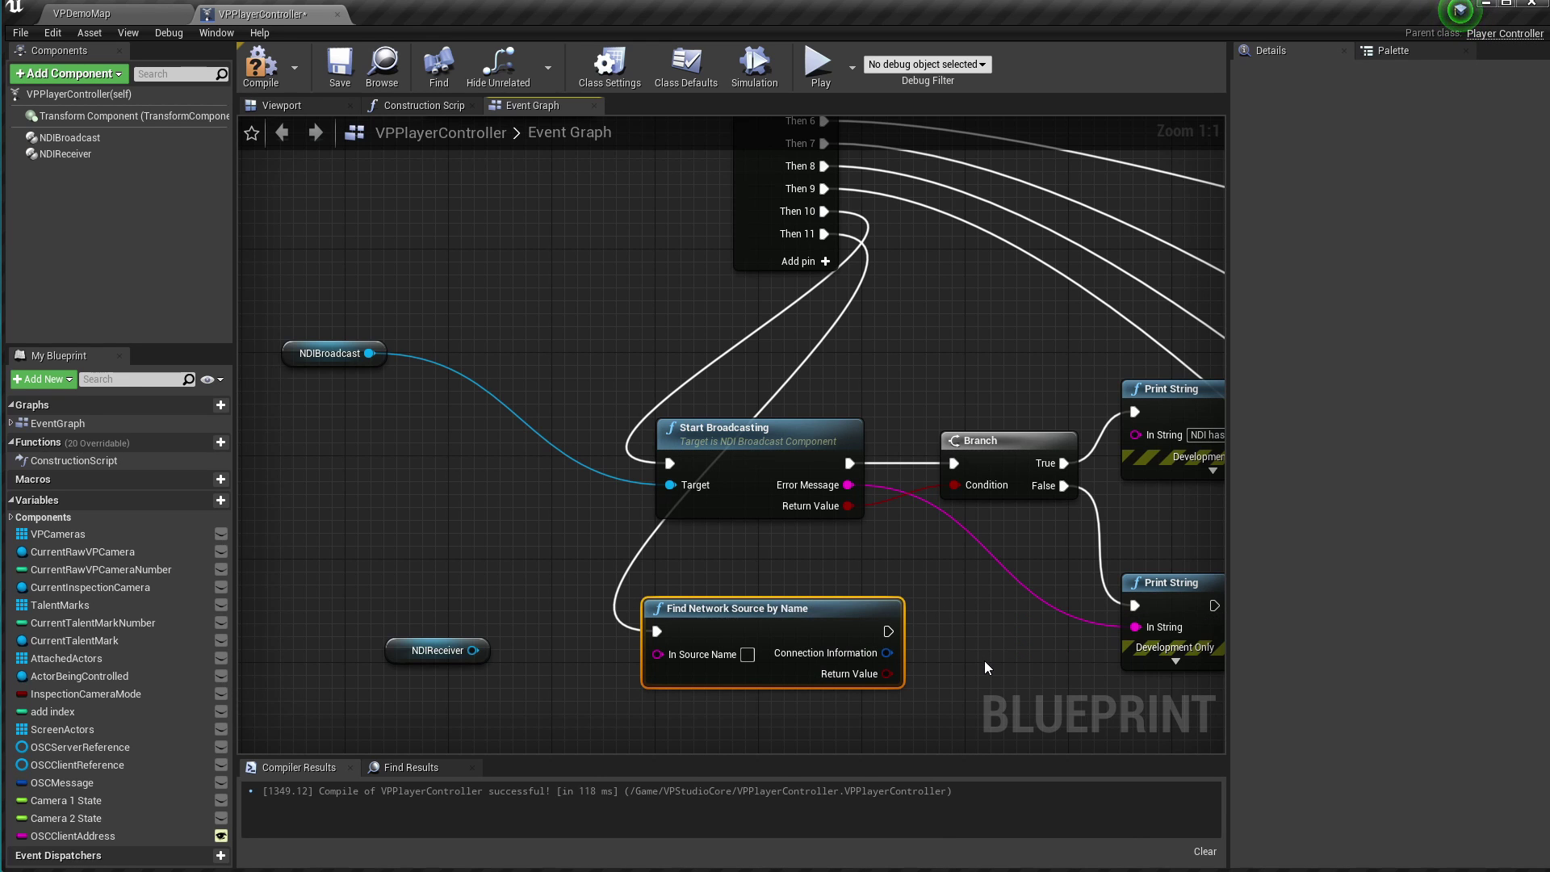
right_drag(985, 668, 1010, 414)
drag(384, 309, 962, 485)
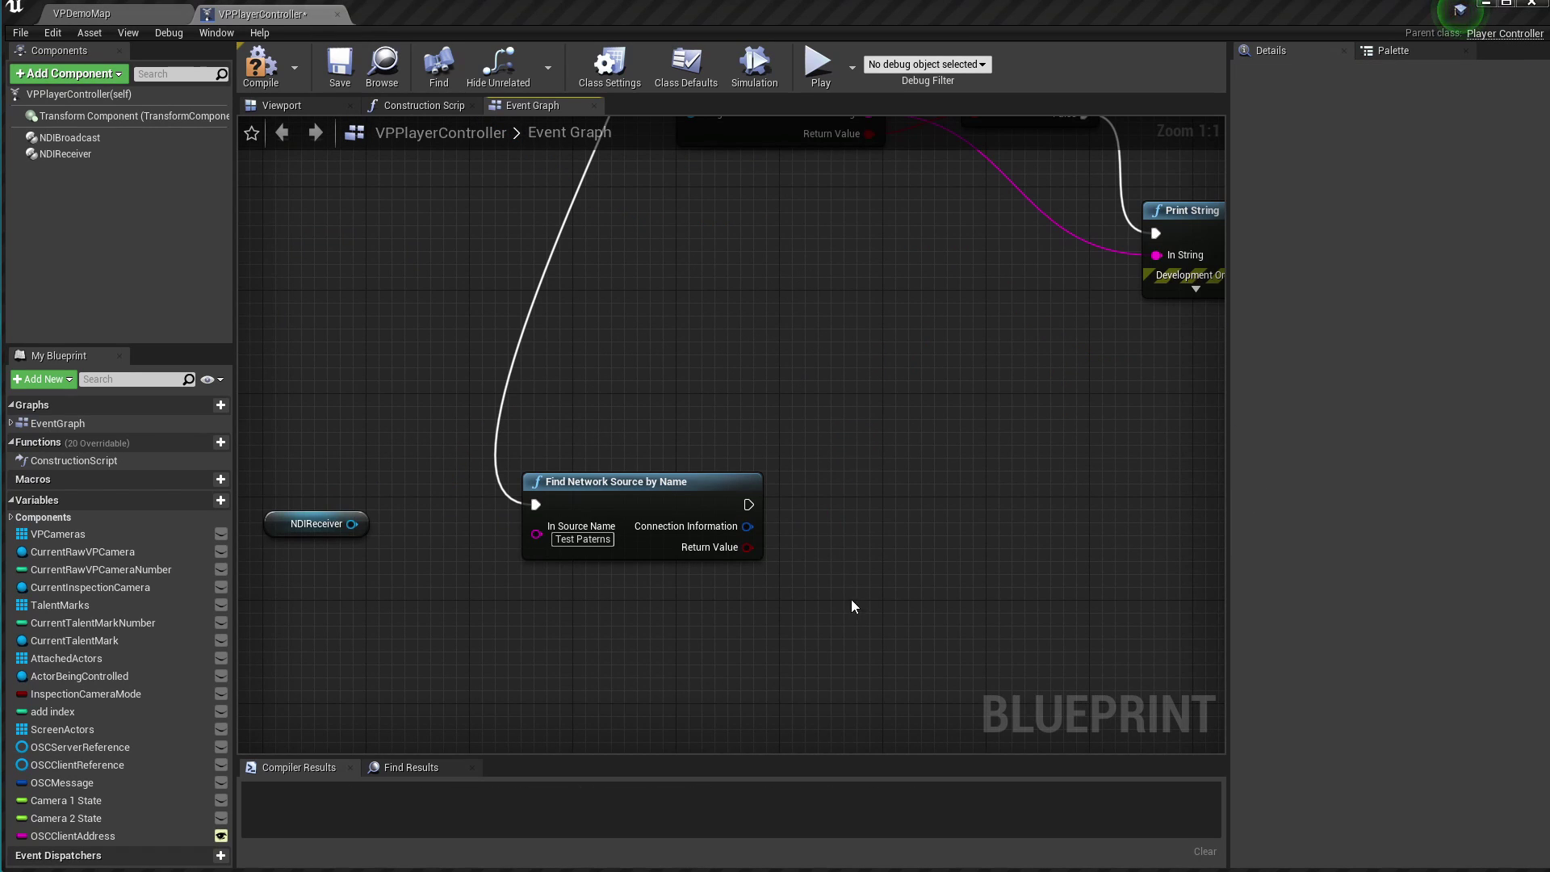
Step: Branch on the lookup result and add a Print String on the True output
drag(749, 549, 874, 531)
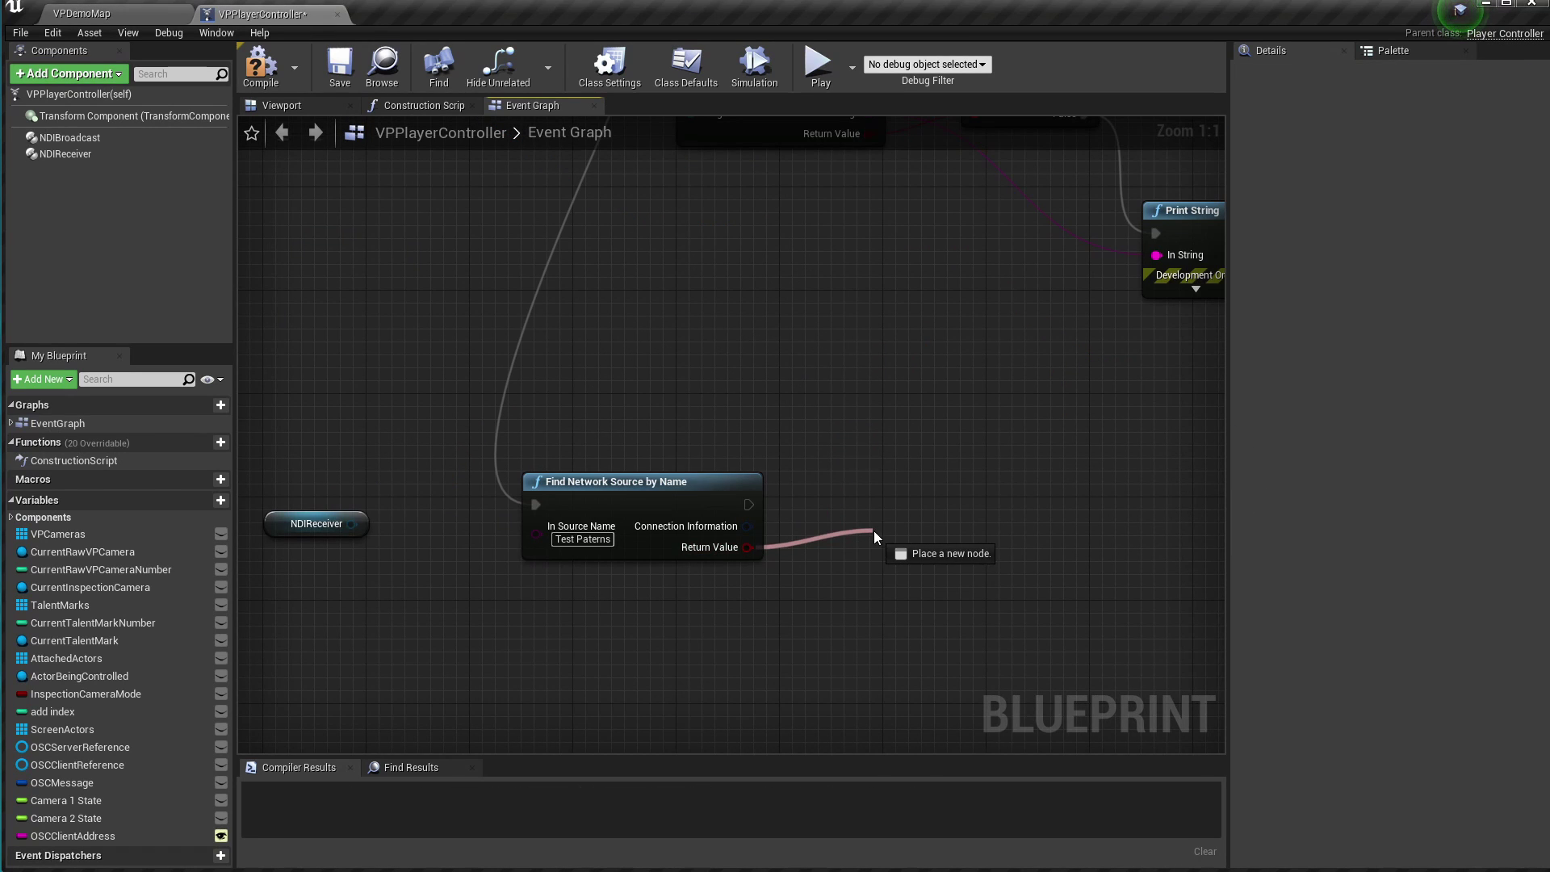
text(bran)
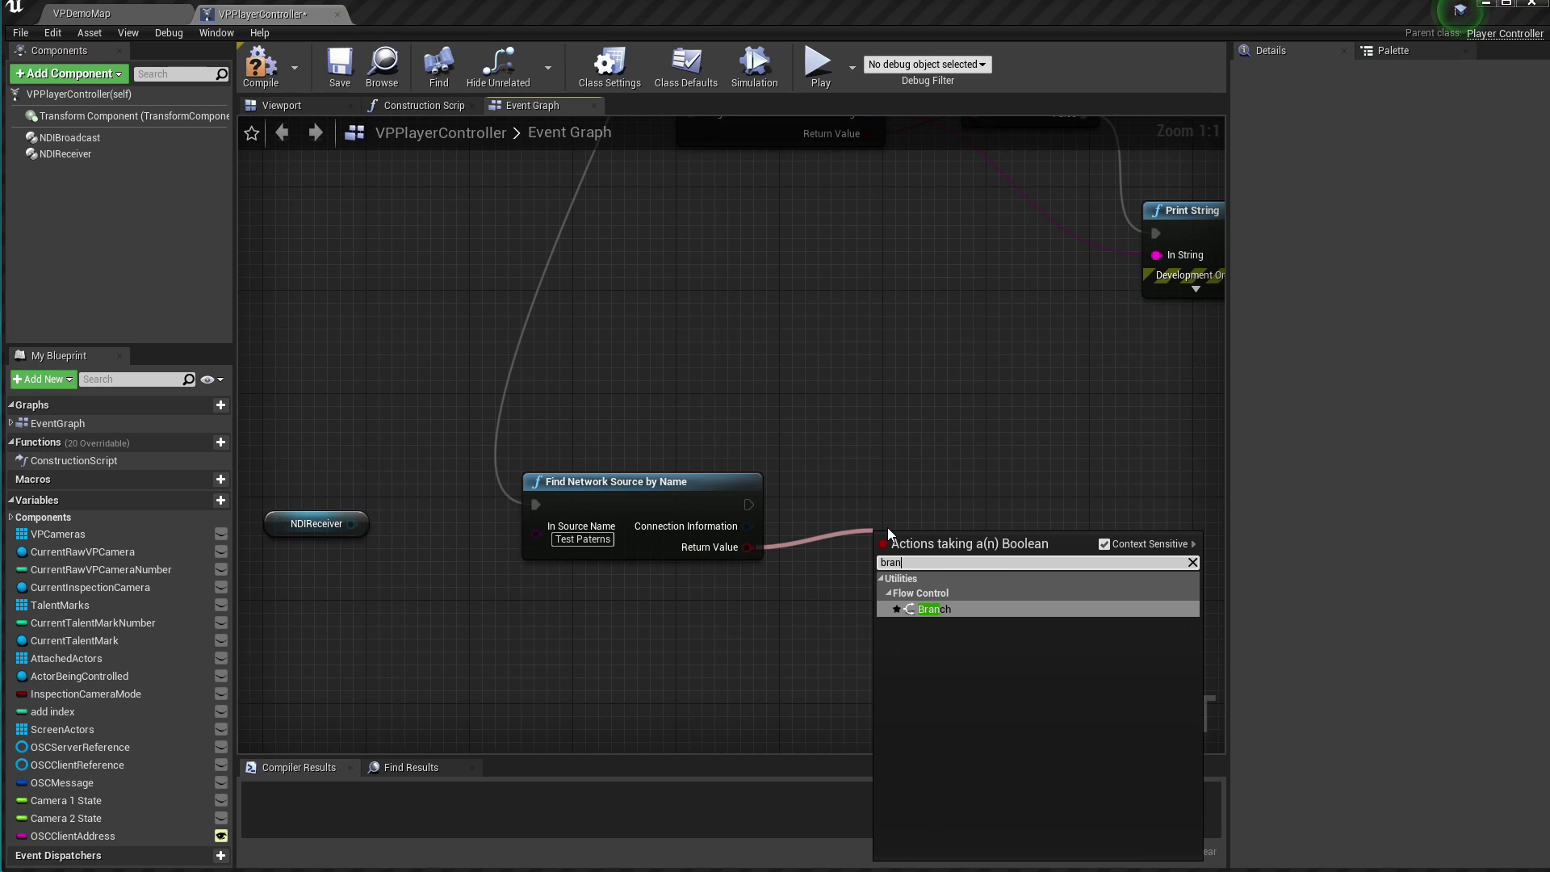
text(ch)
key(Return)
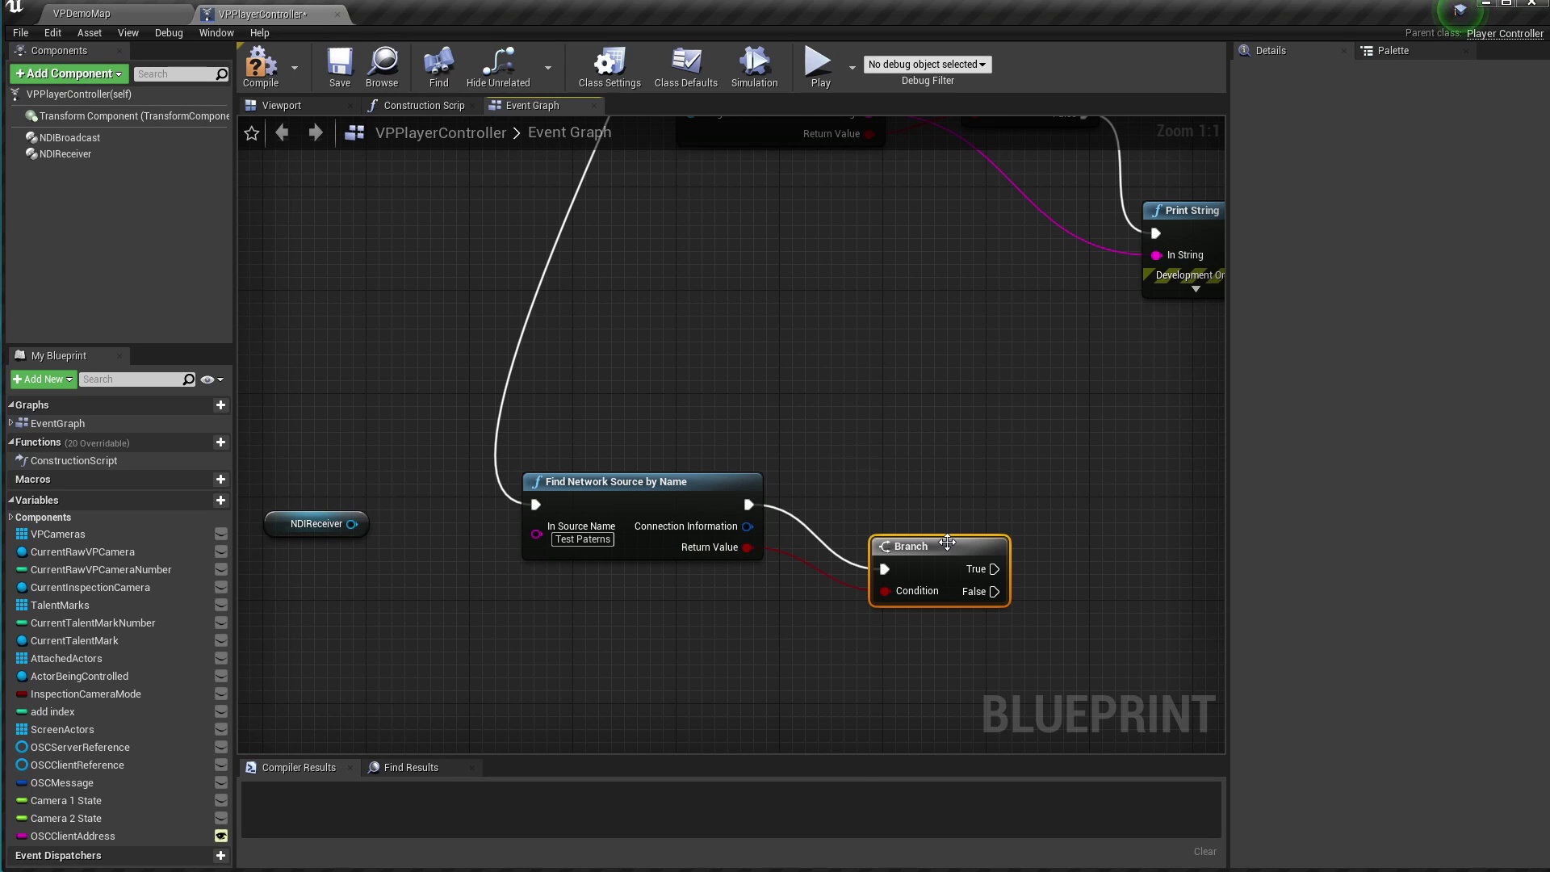
mouse_move(921, 505)
mouse_down()
mouse_move(896, 479)
mouse_move(1028, 470)
mouse_up()
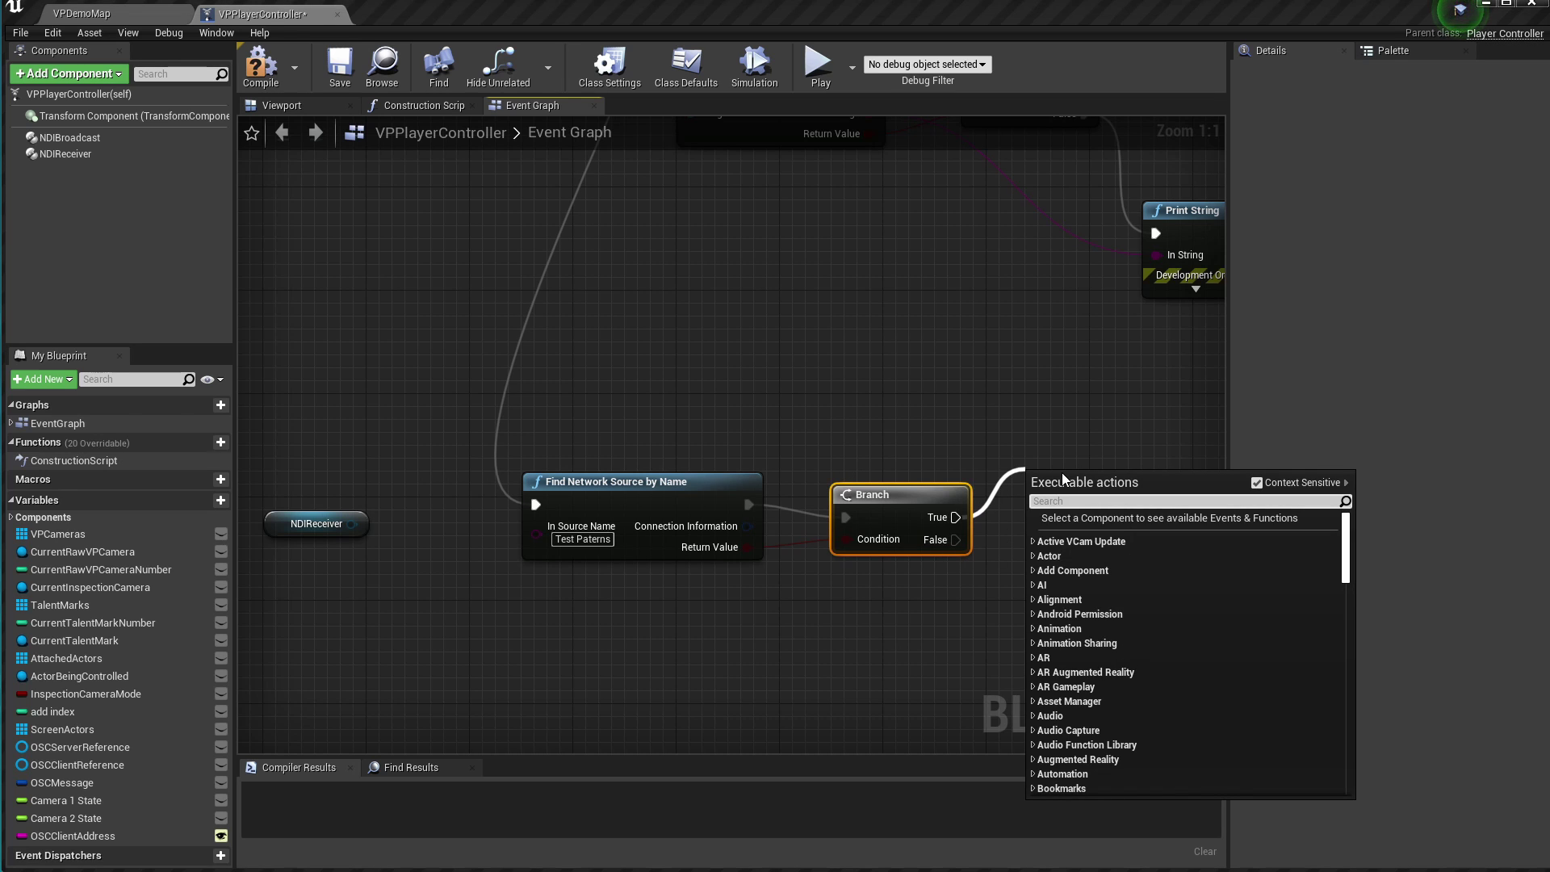
text(print)
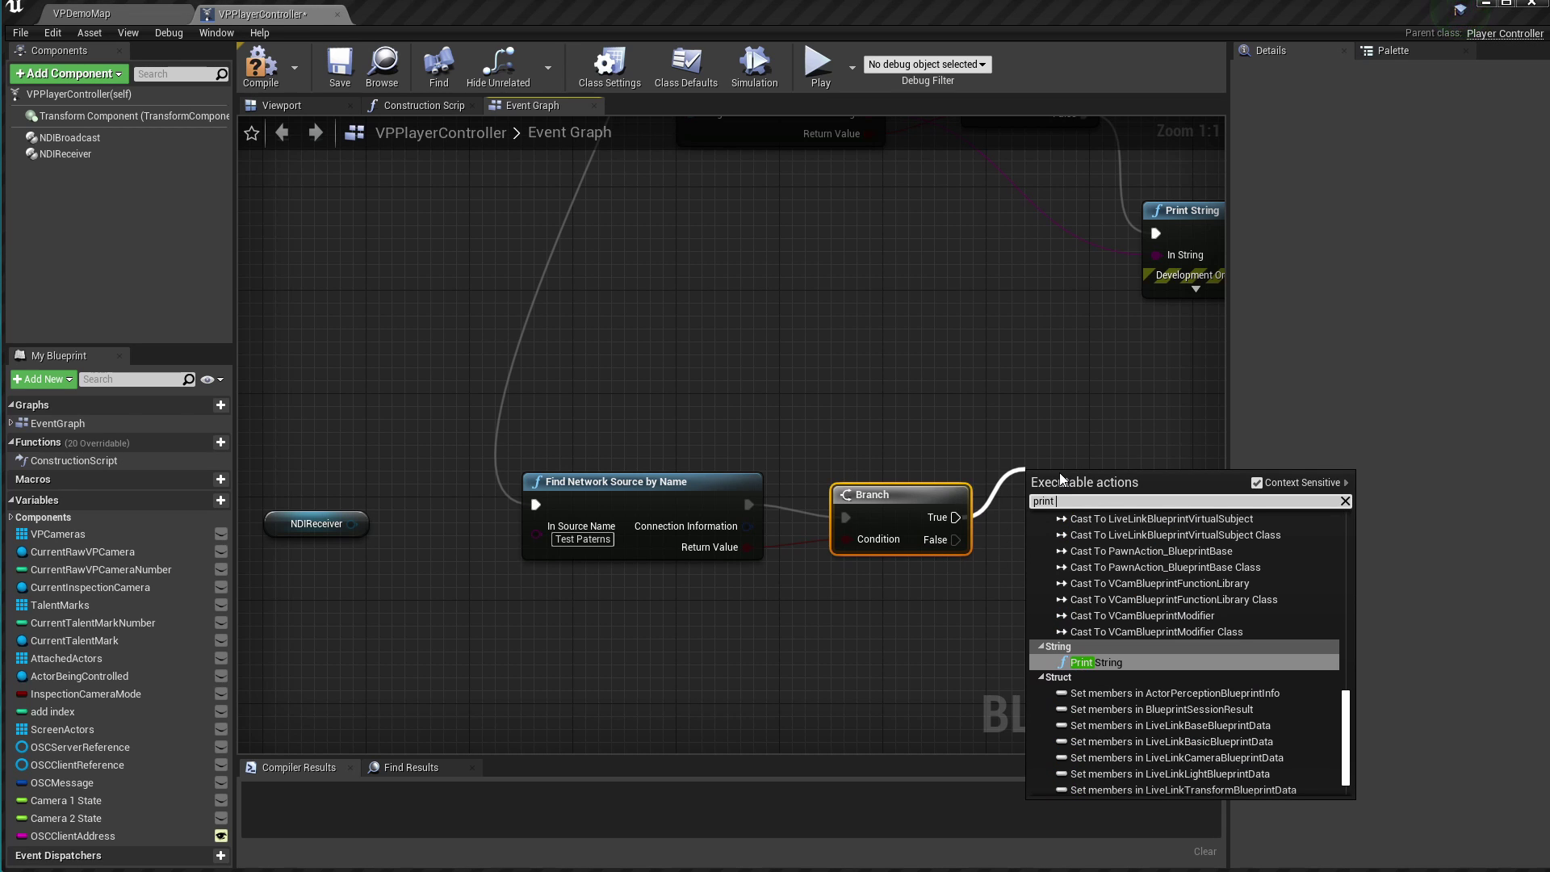
key(Return)
Step: Print 'source not found' from the Branch's False output
drag(956, 540, 1012, 658)
text(print)
key(Return)
click(1097, 708)
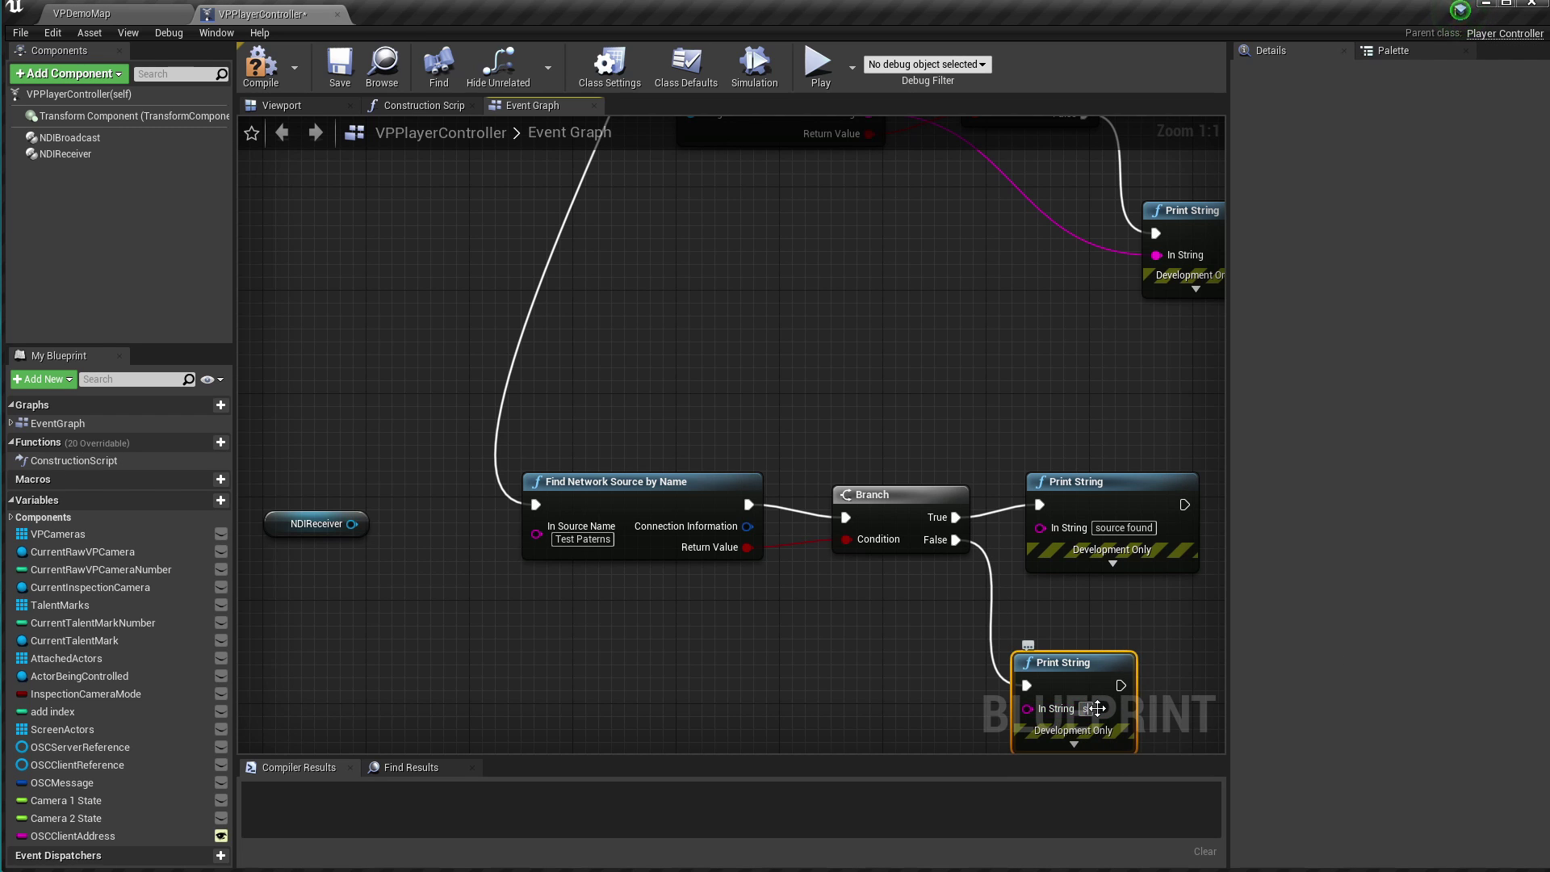
text(source not f)
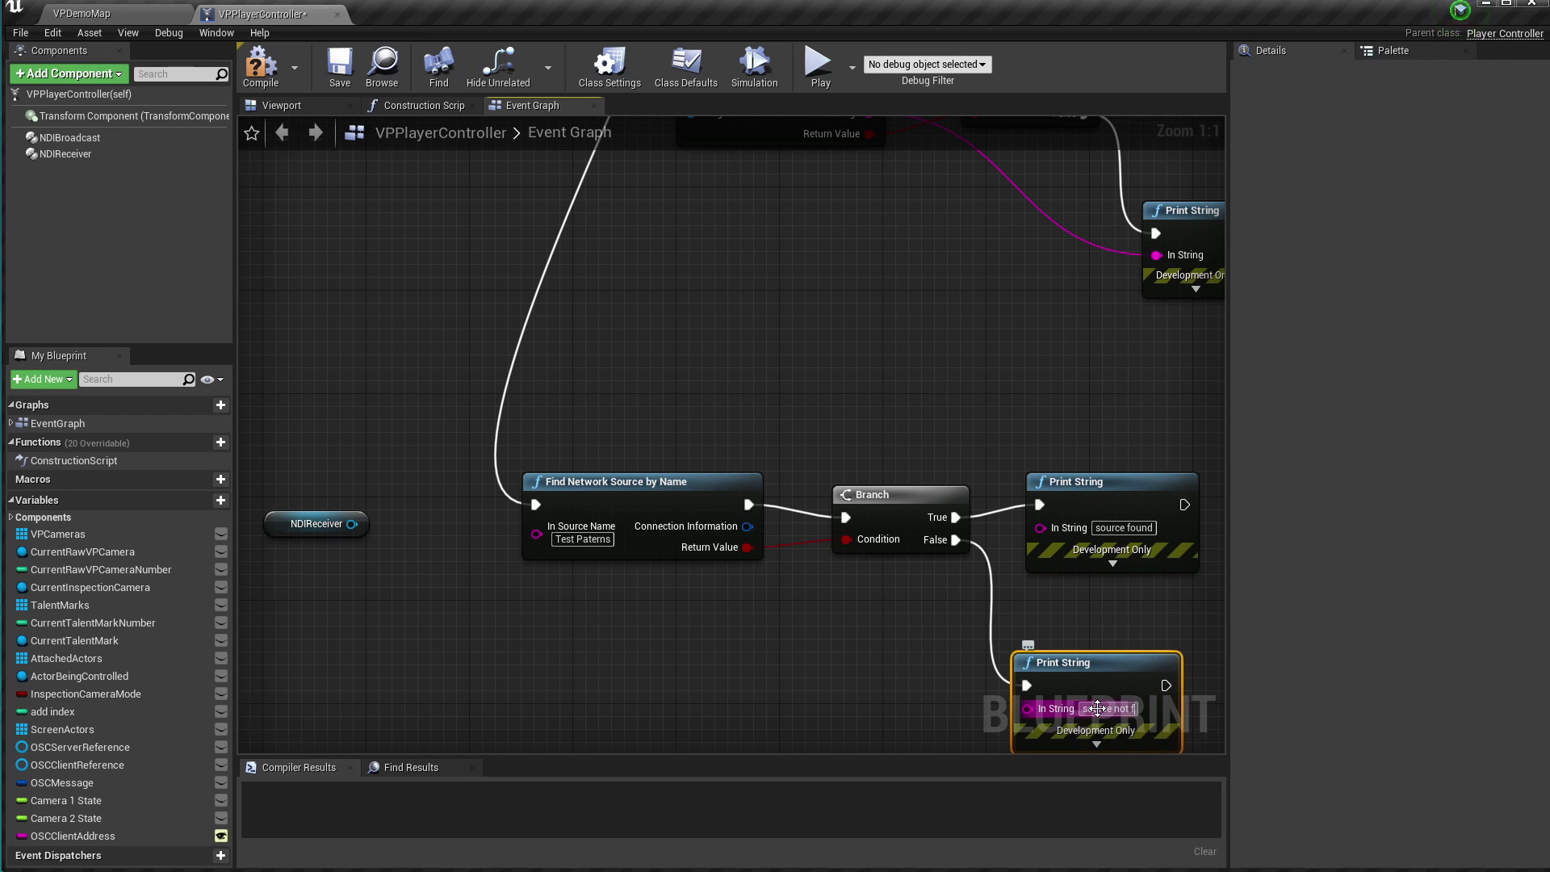
text(ound)
key(Return)
click(1117, 610)
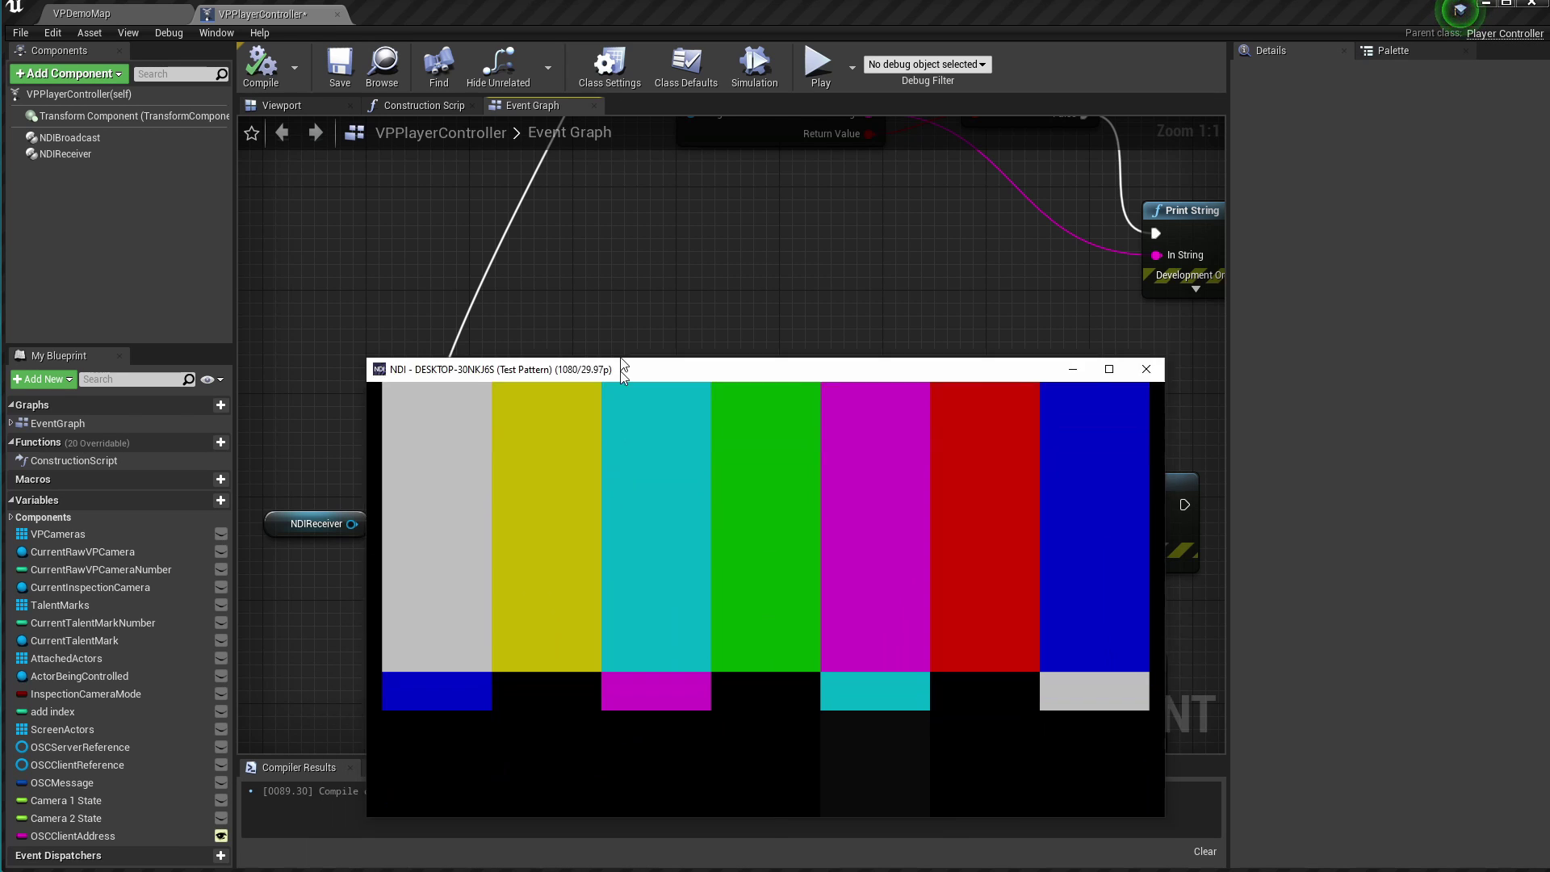
mouse_move(621, 371)
mouse_down()
mouse_move(957, 220)
mouse_move(1034, 213)
mouse_up()
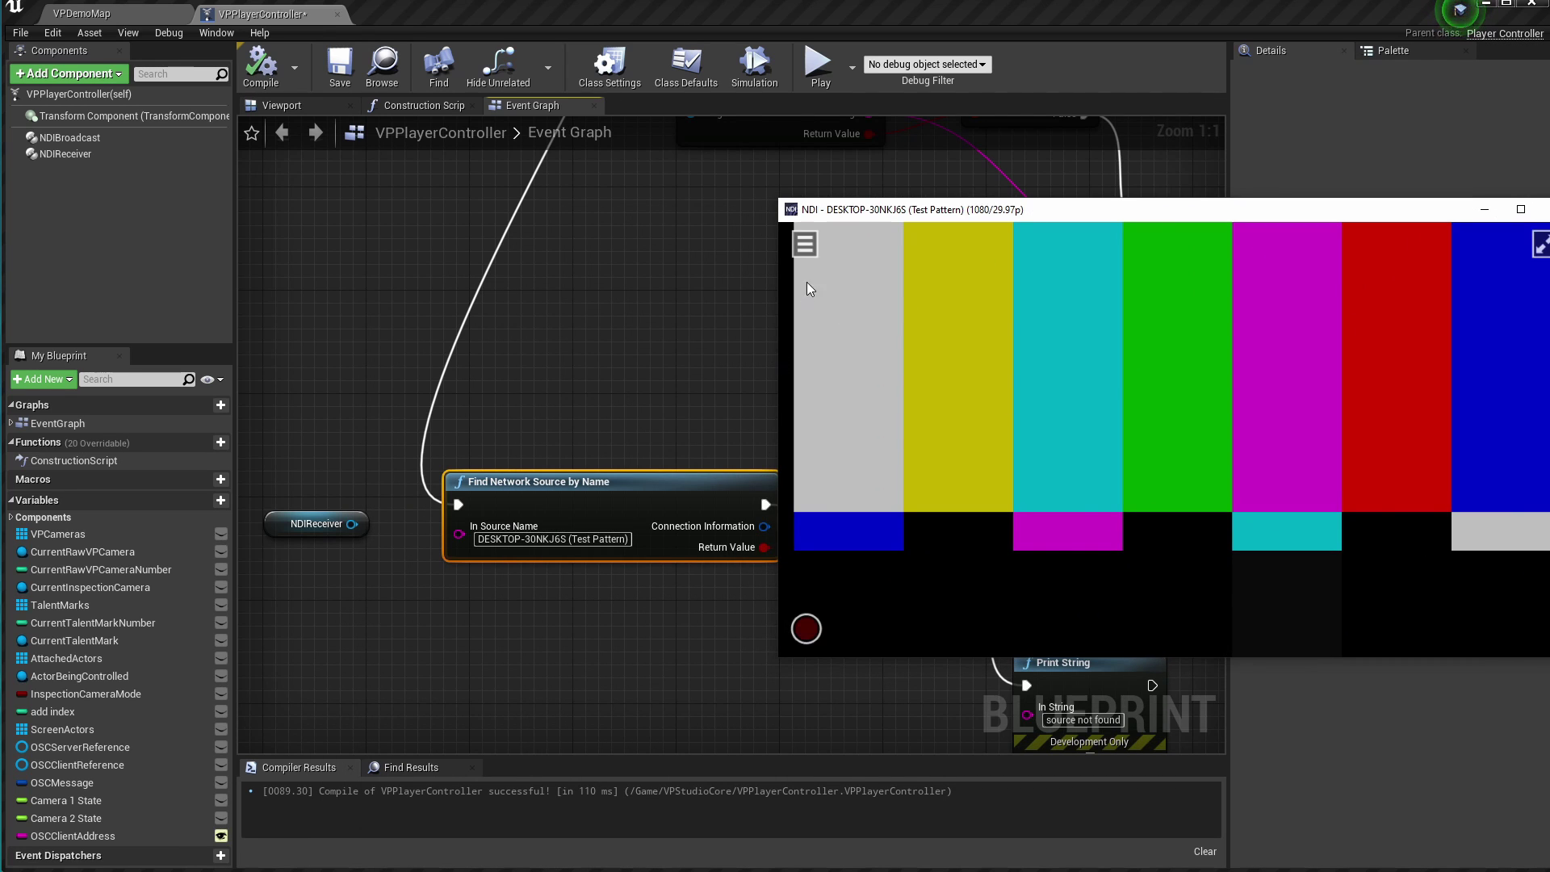
click(805, 244)
mouse_move(870, 250)
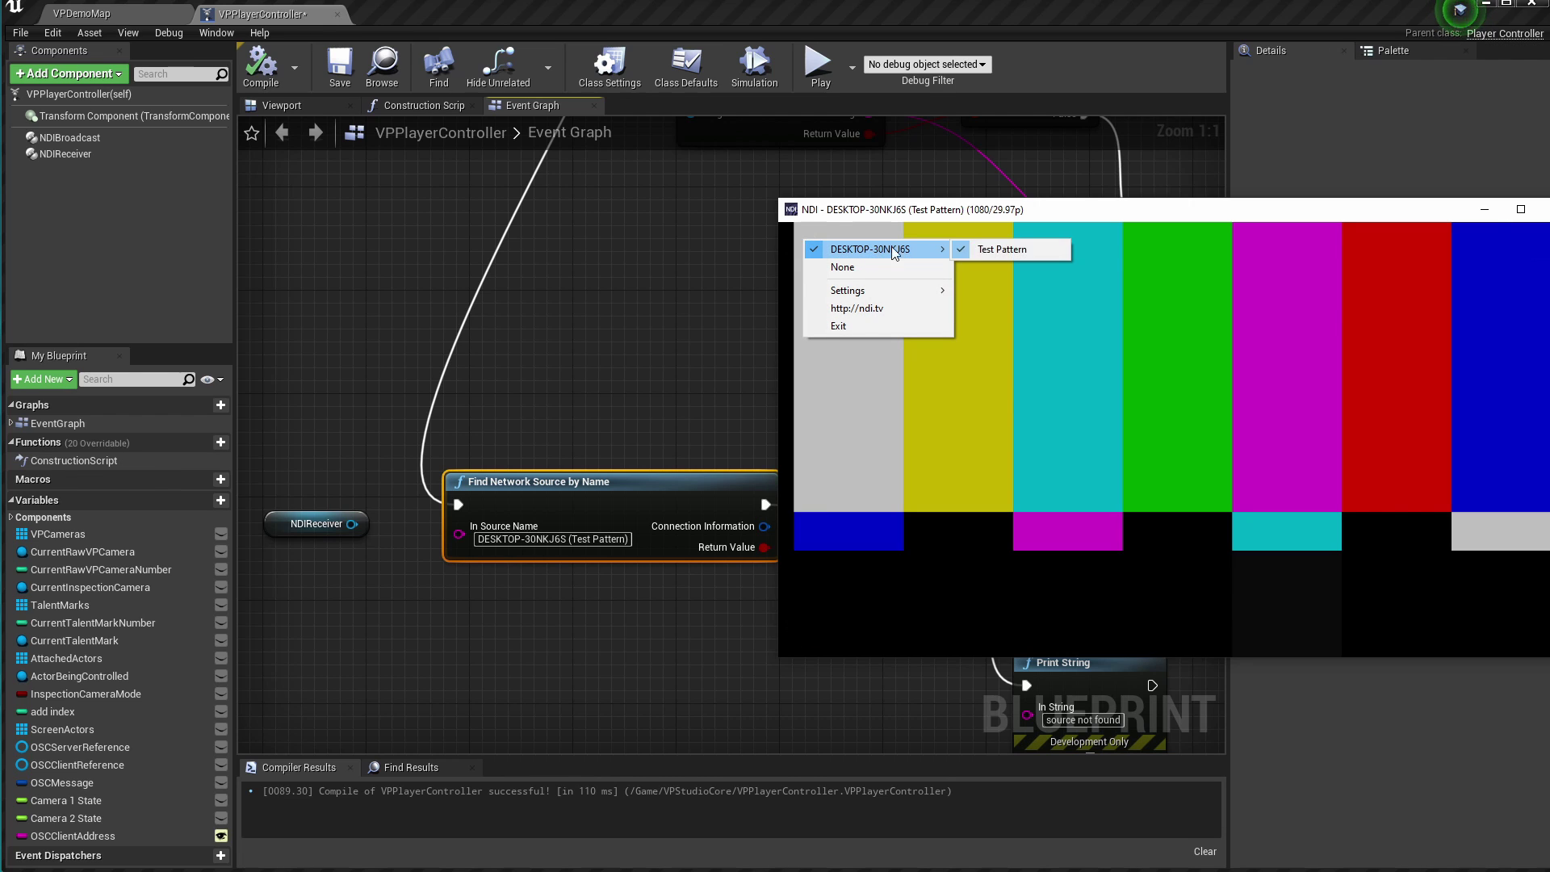
click(1020, 252)
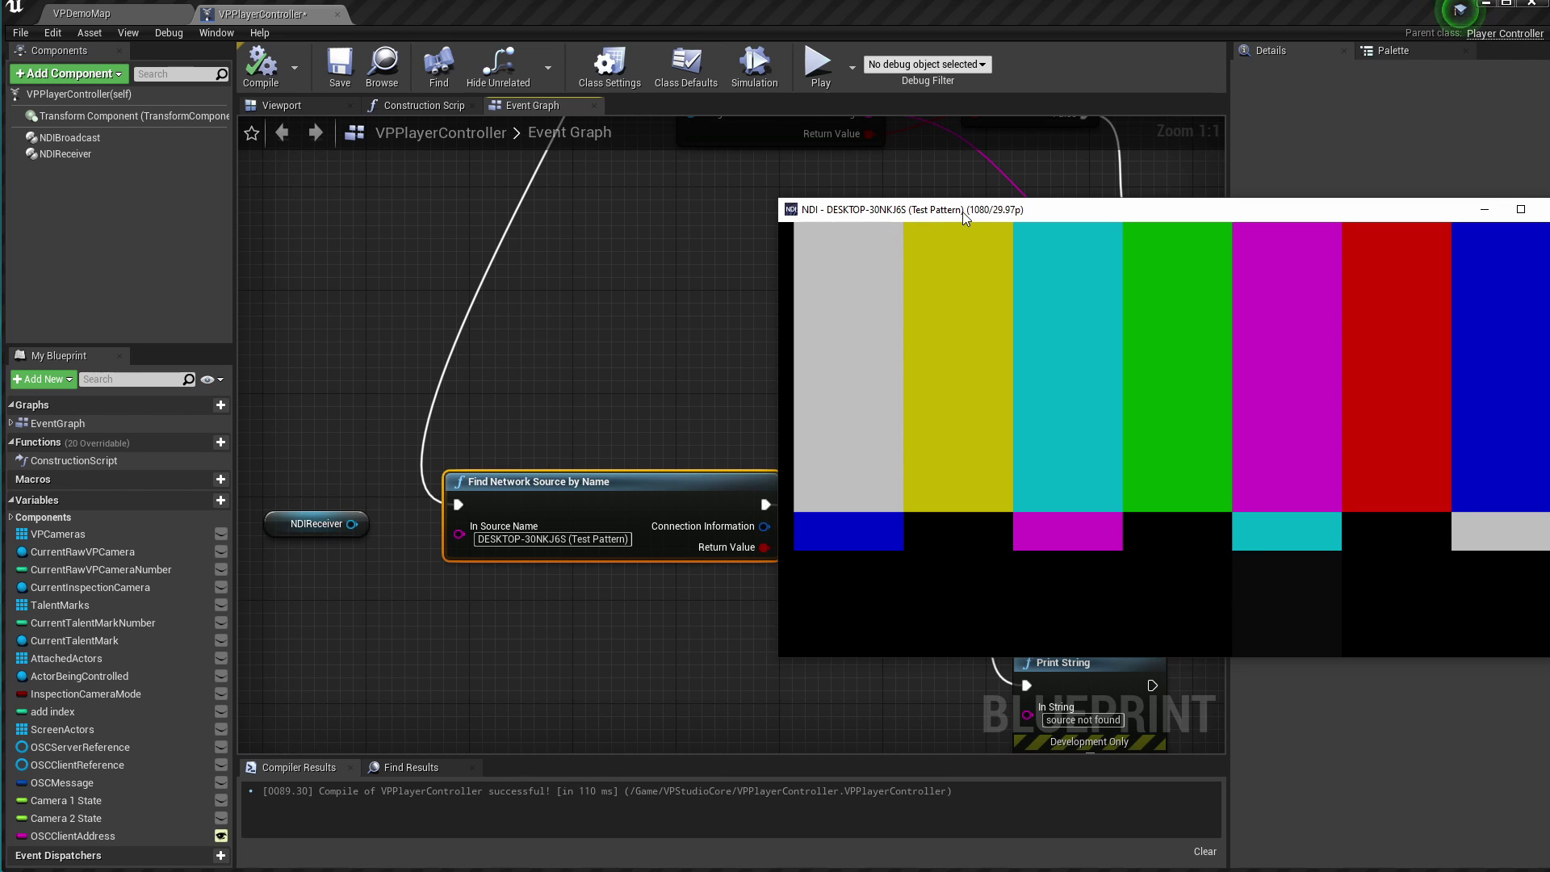
click(1539, 210)
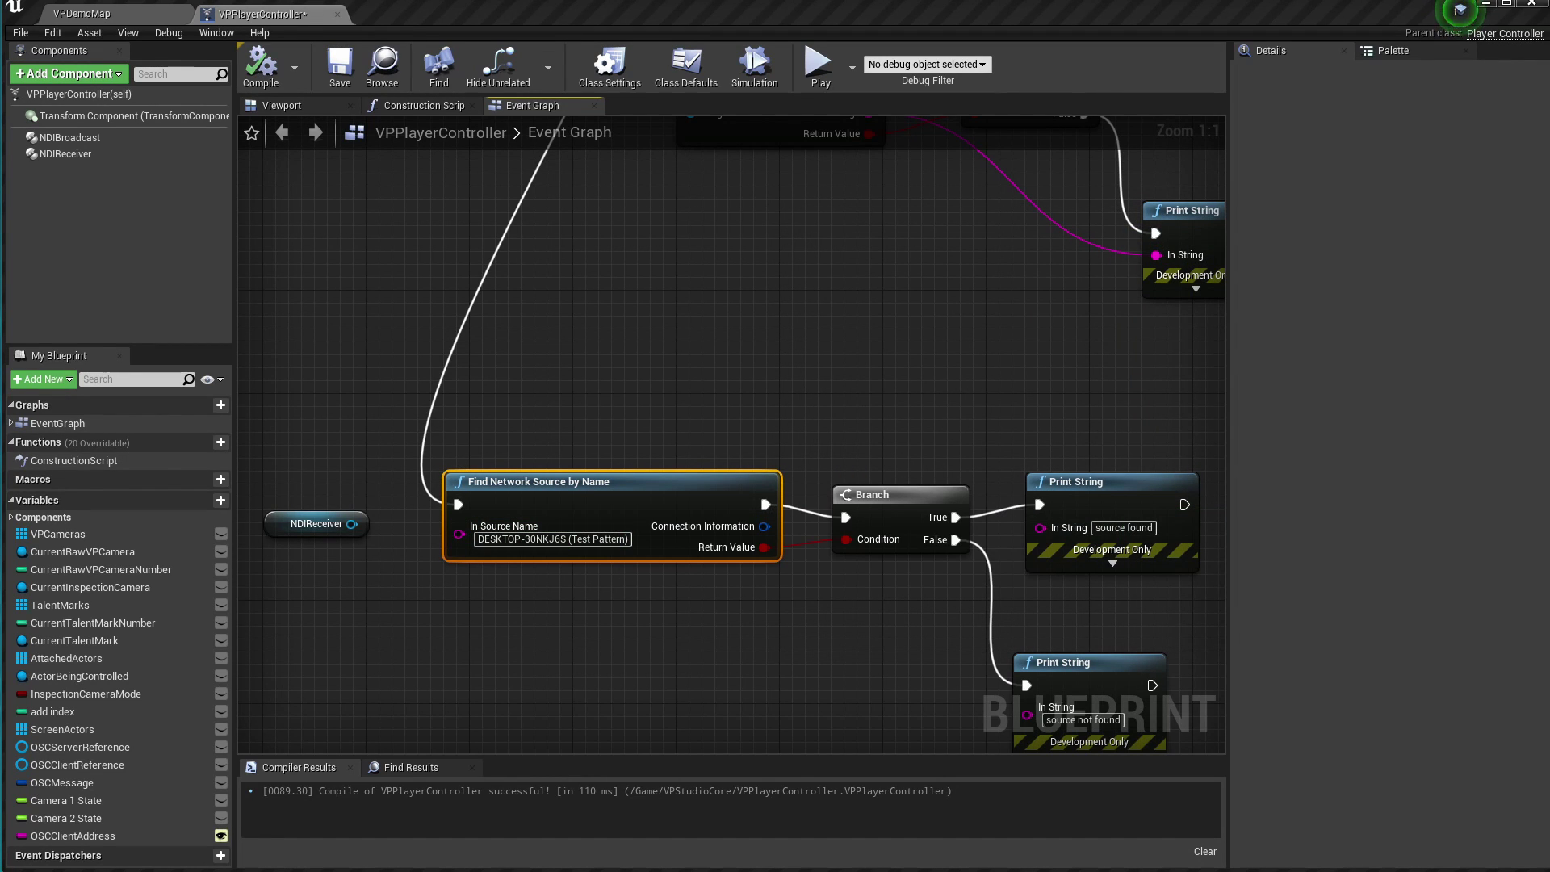
click(820, 69)
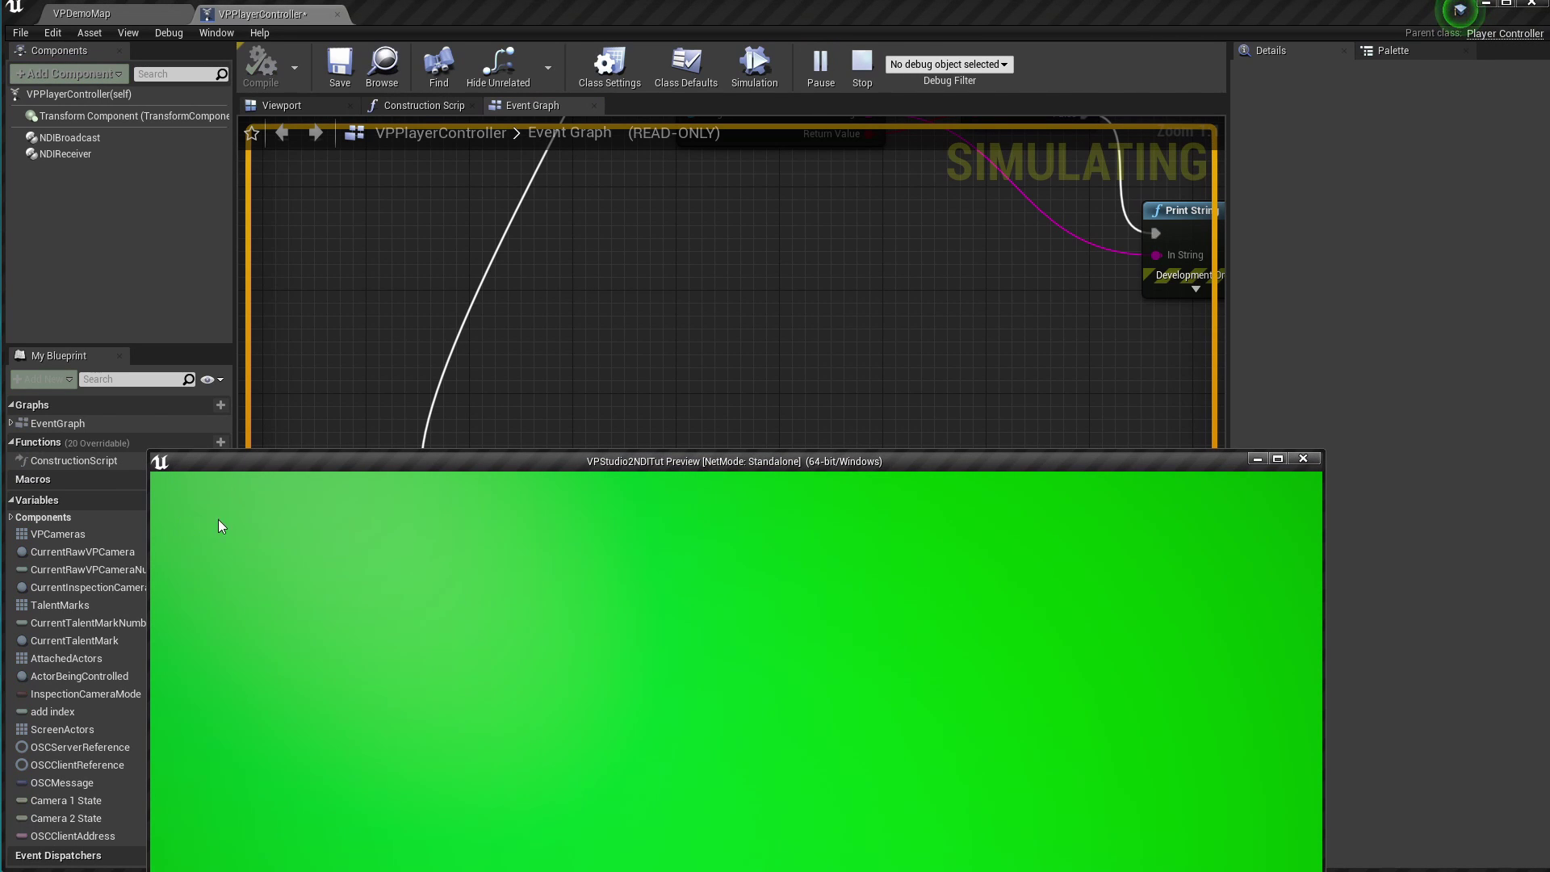
click(863, 69)
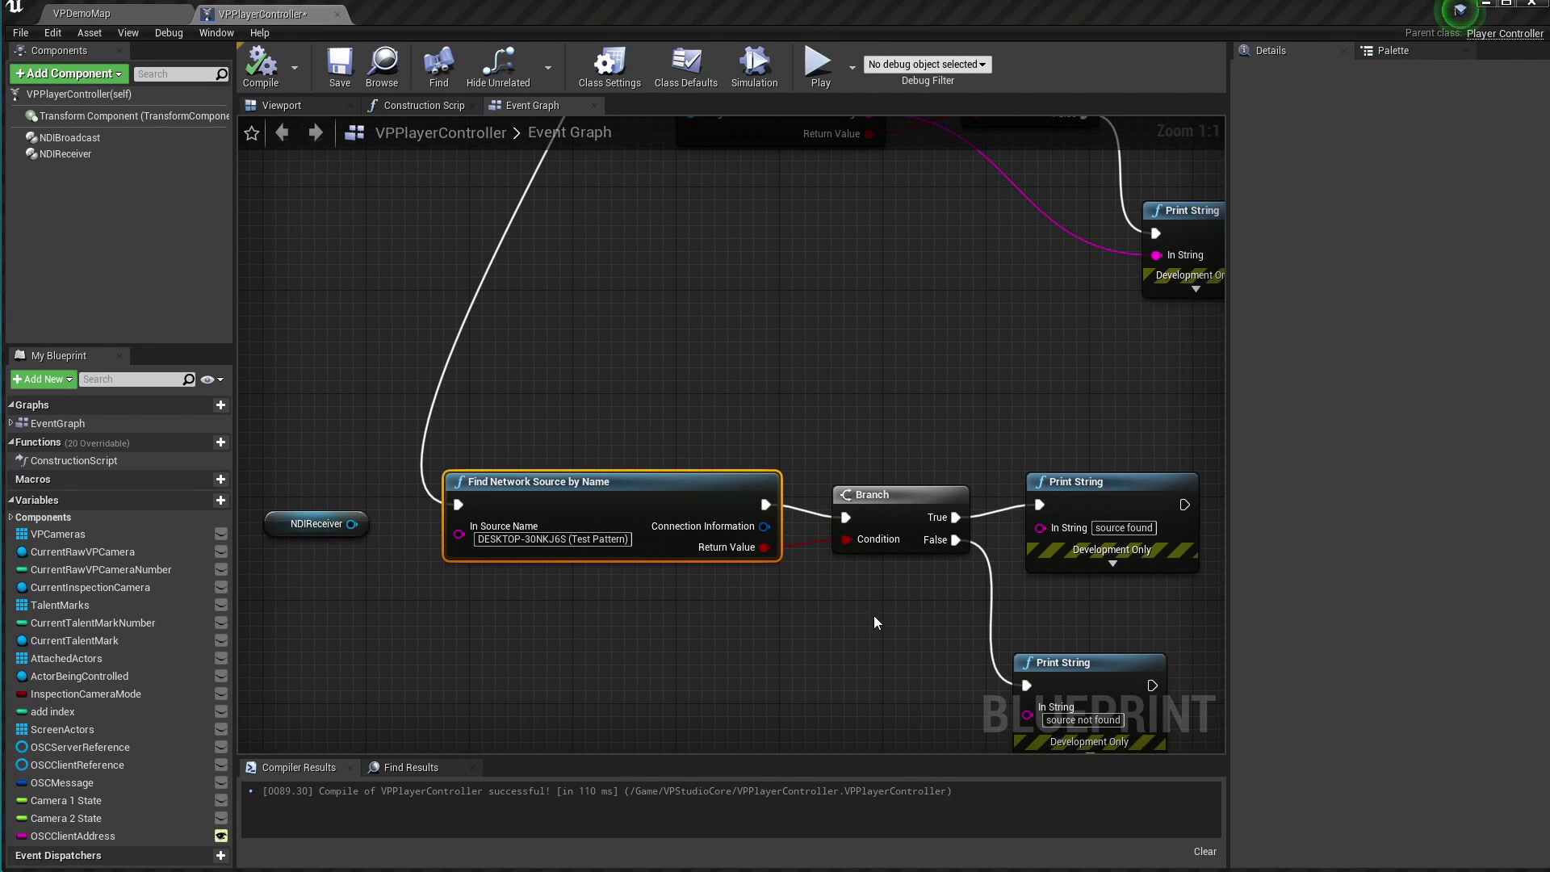
Step: Add a Start Receiver call on NDIReceiver that runs after the 'source found' print
mouse_move(325, 533)
mouse_down()
mouse_move(1032, 391)
mouse_move(1124, 418)
mouse_up()
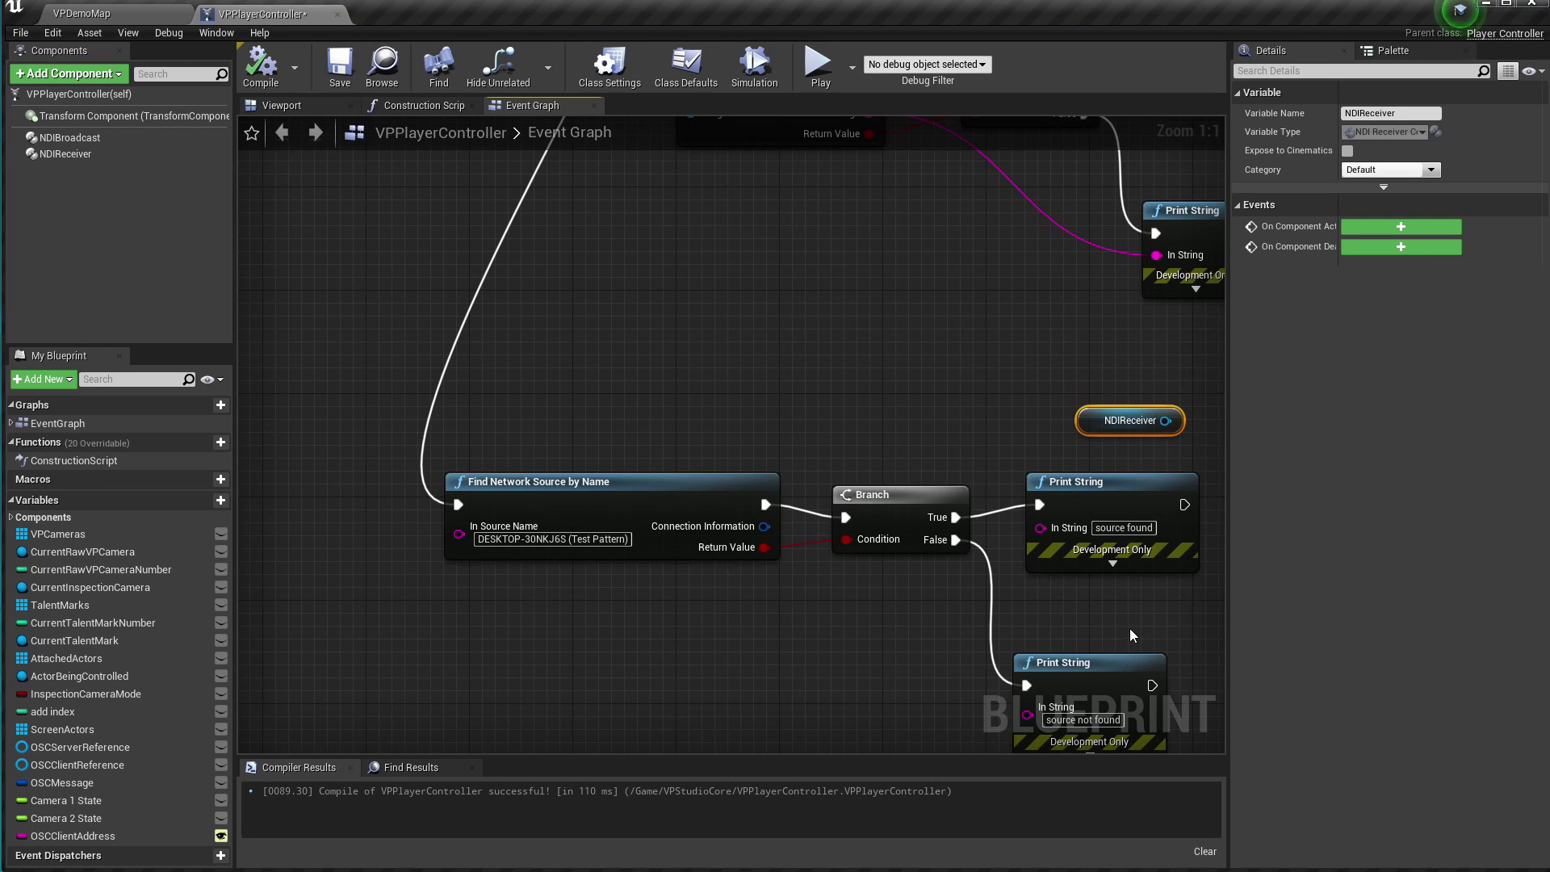
mouse_move(1137, 632)
right_down()
mouse_move(1117, 614)
mouse_move(675, 517)
right_up()
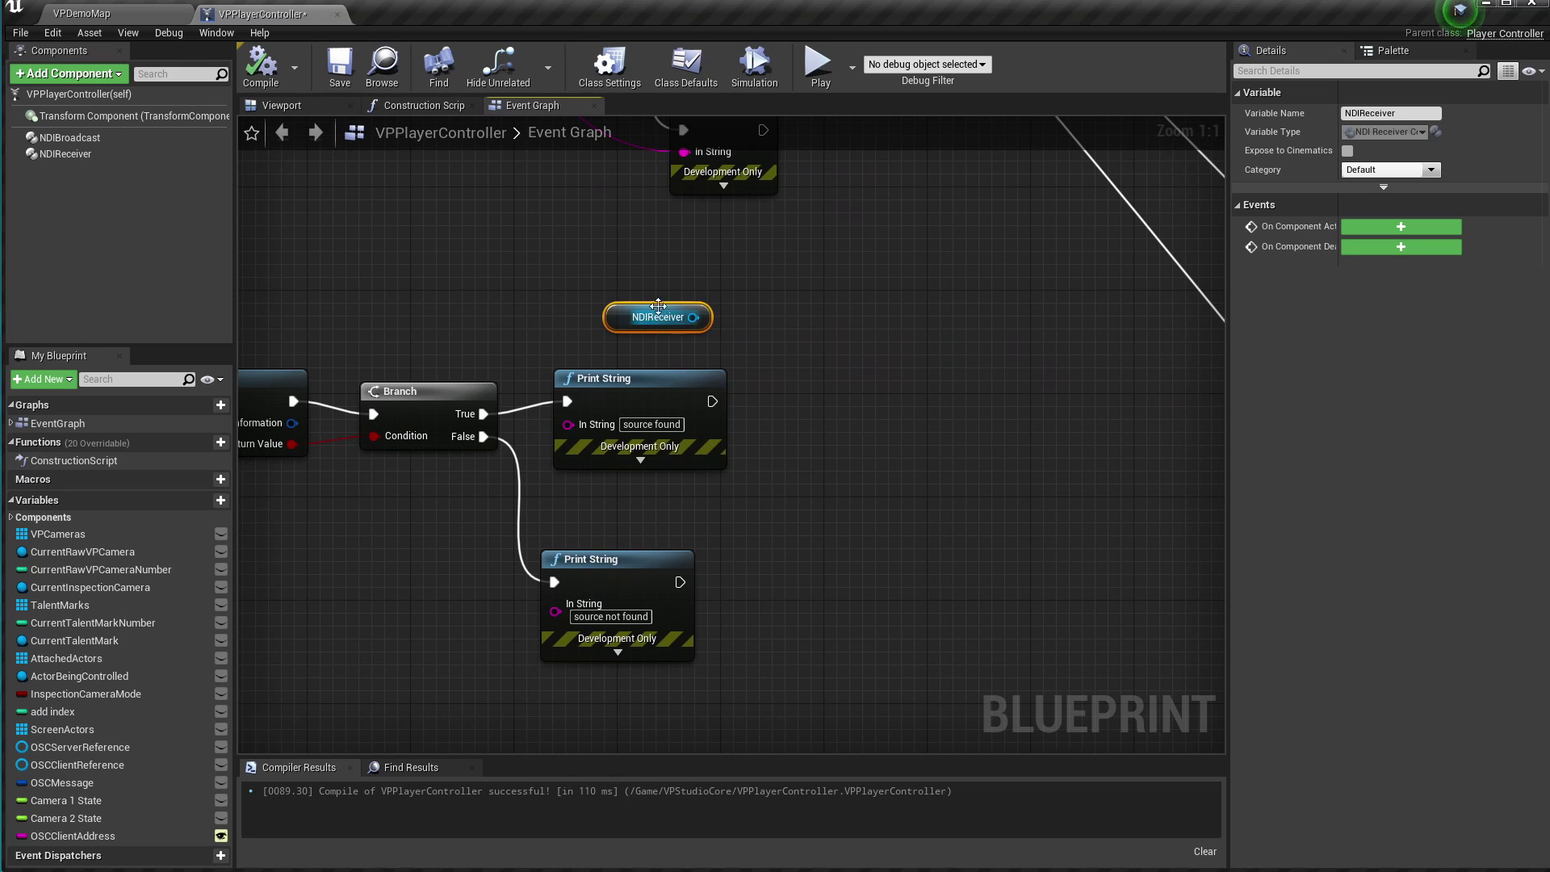
drag(658, 306, 861, 321)
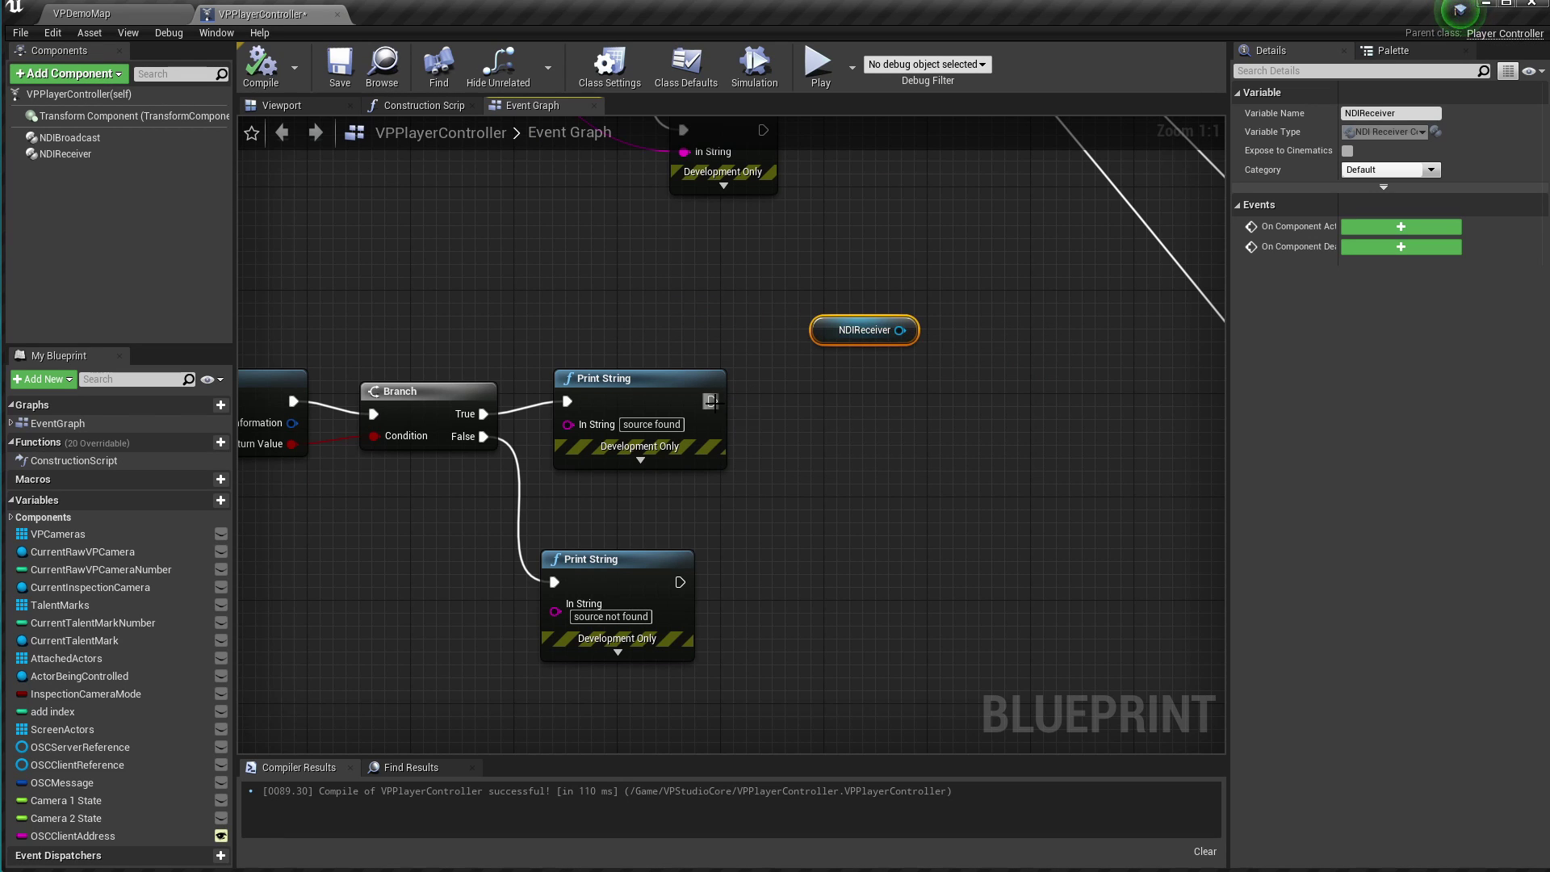
drag(900, 330, 942, 442)
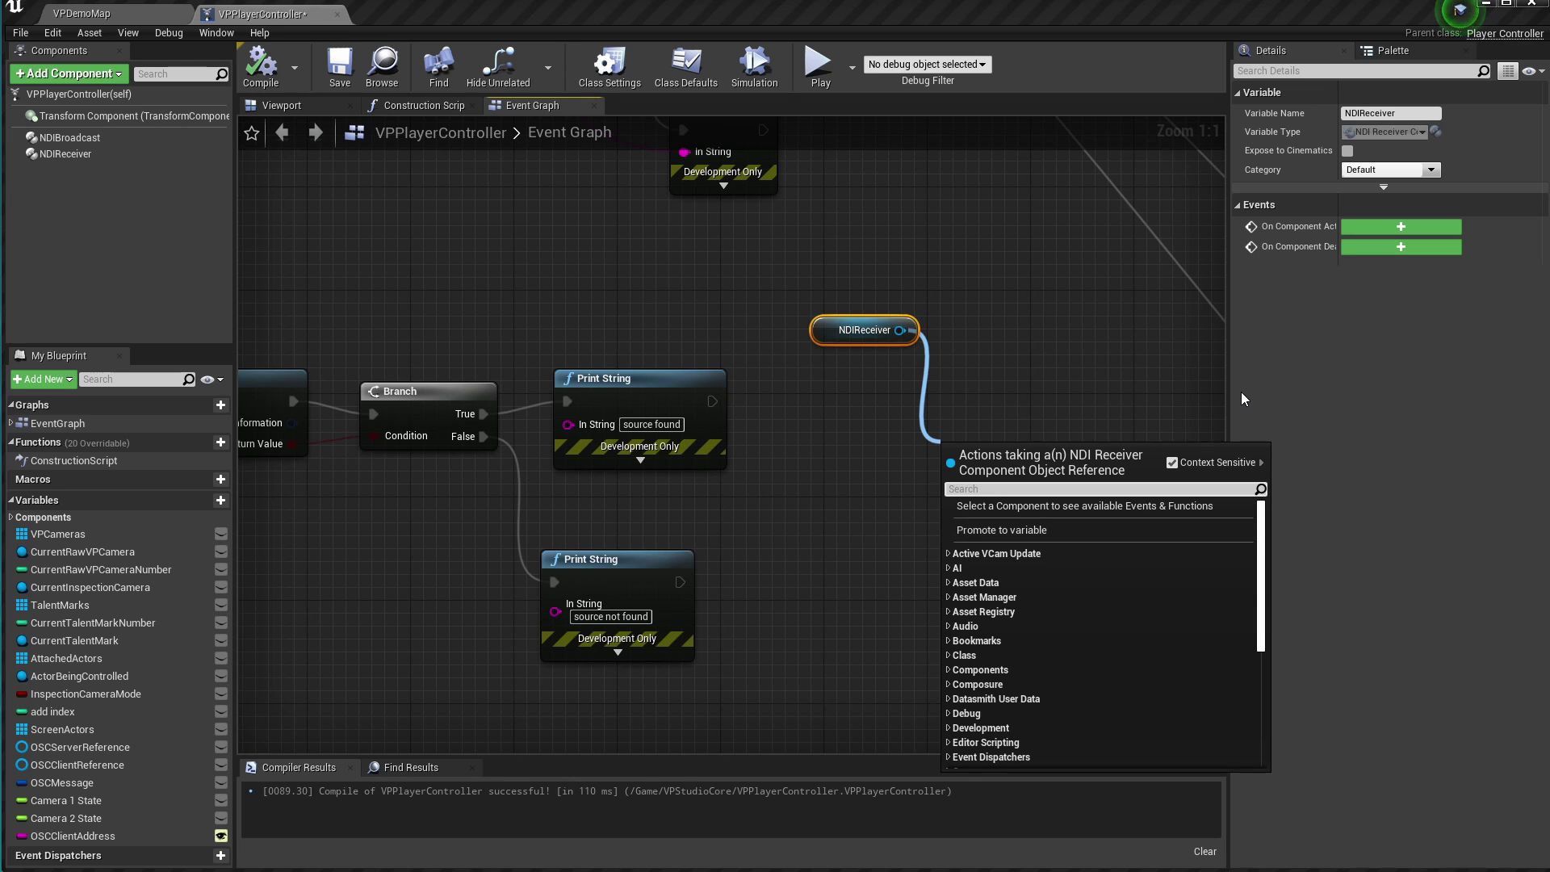
text(start)
click(1100, 520)
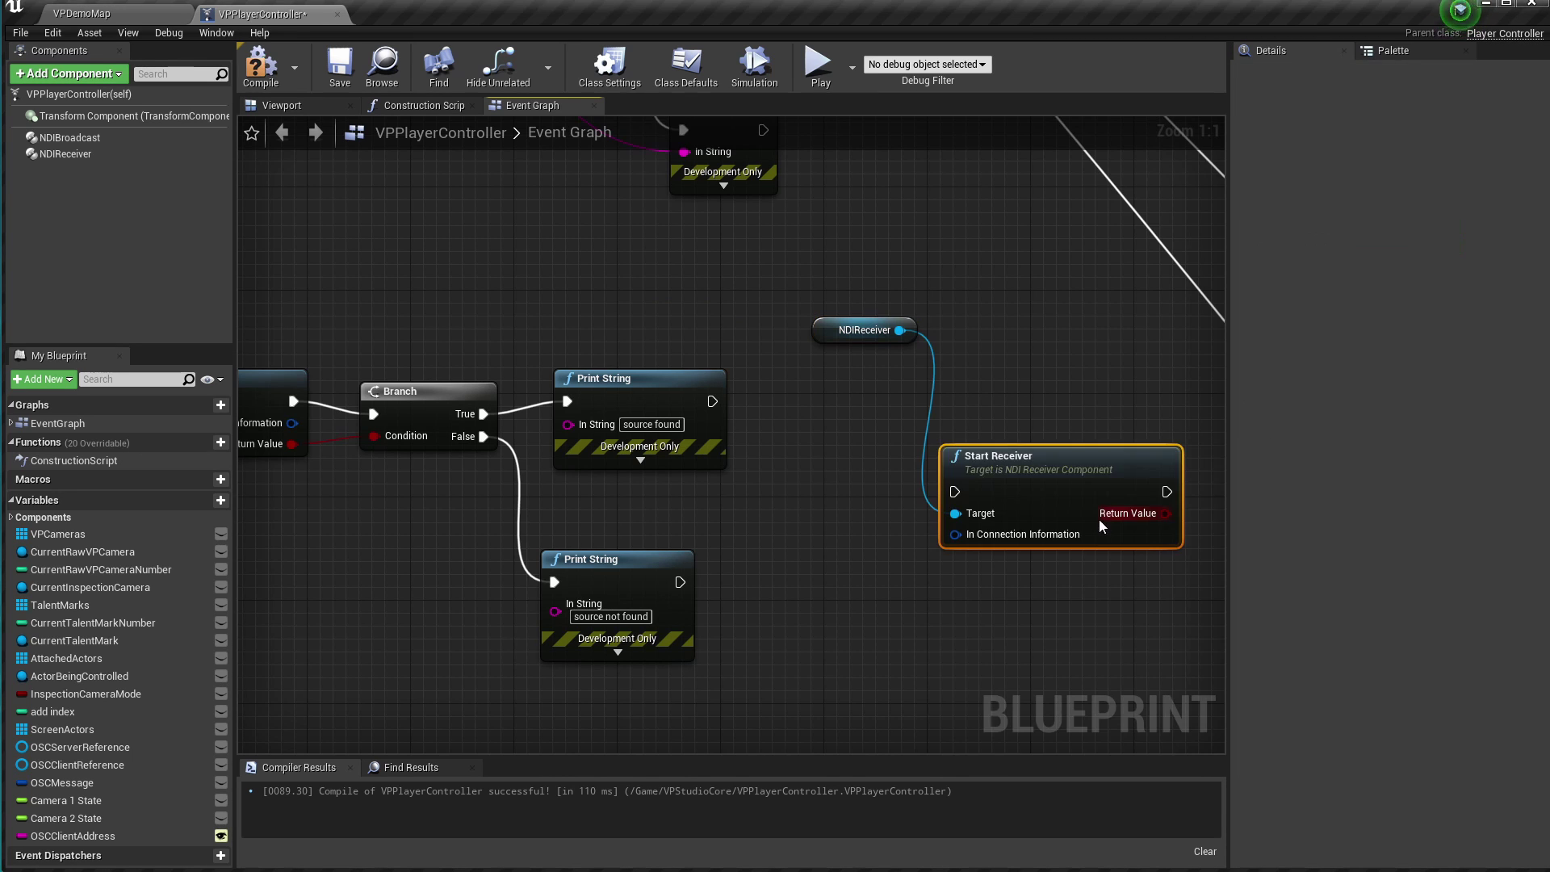
drag(712, 402, 954, 491)
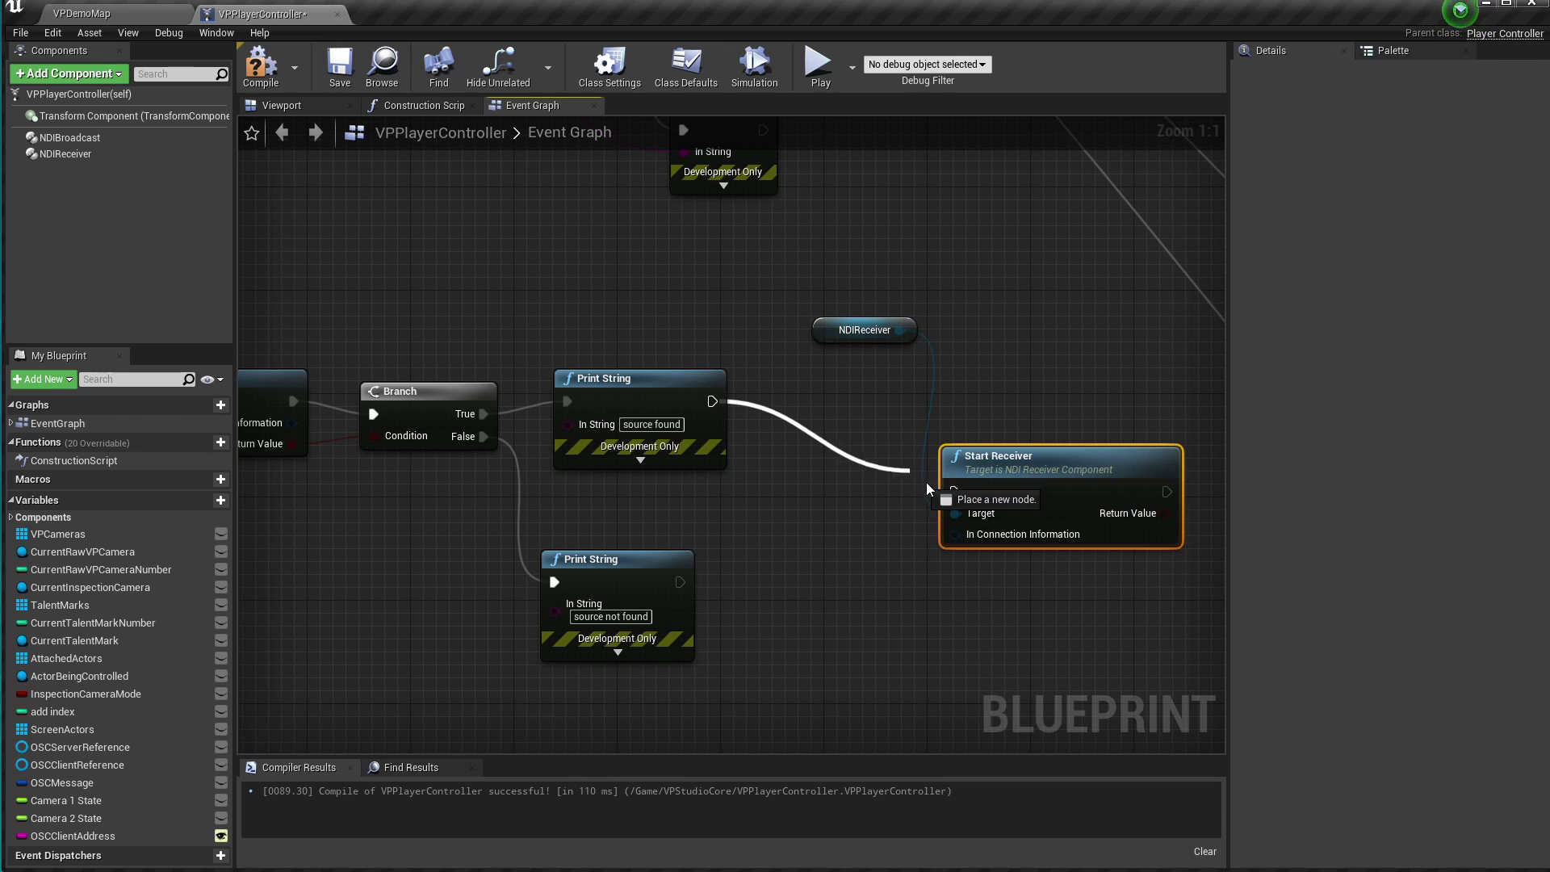
mouse_move(864, 330)
mouse_down()
mouse_move(832, 391)
mouse_move(819, 515)
mouse_move(846, 502)
mouse_up()
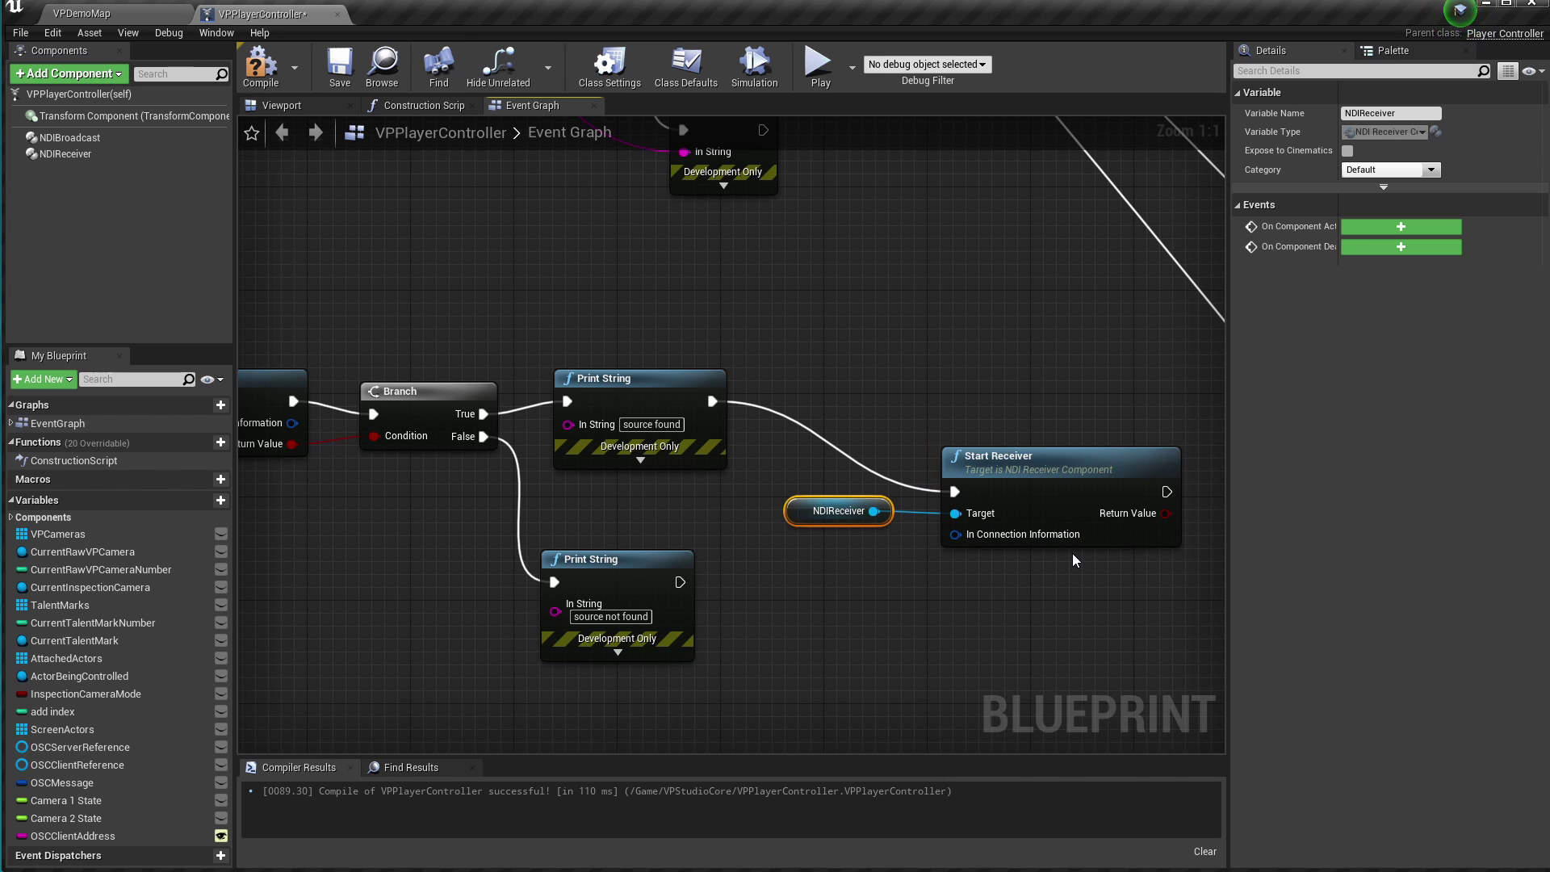
Step: Compile the Blueprint and feed Connection Information into Start Receiver
key(F7)
right_drag(451, 510, 672, 526)
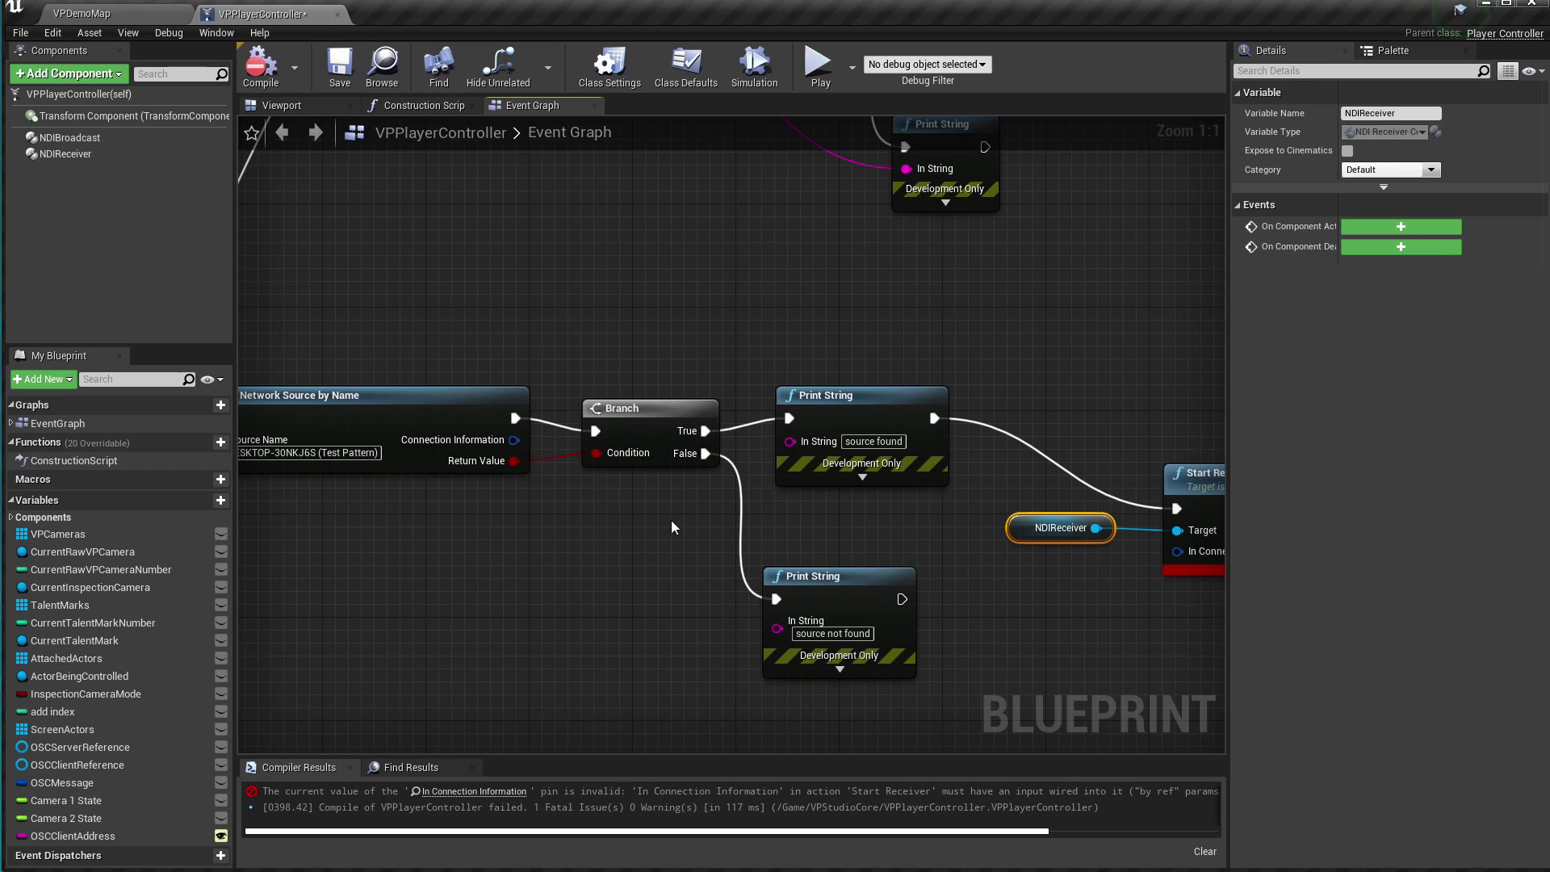
mouse_move(514, 440)
mouse_down()
mouse_move(1140, 640)
mouse_move(1175, 552)
mouse_up()
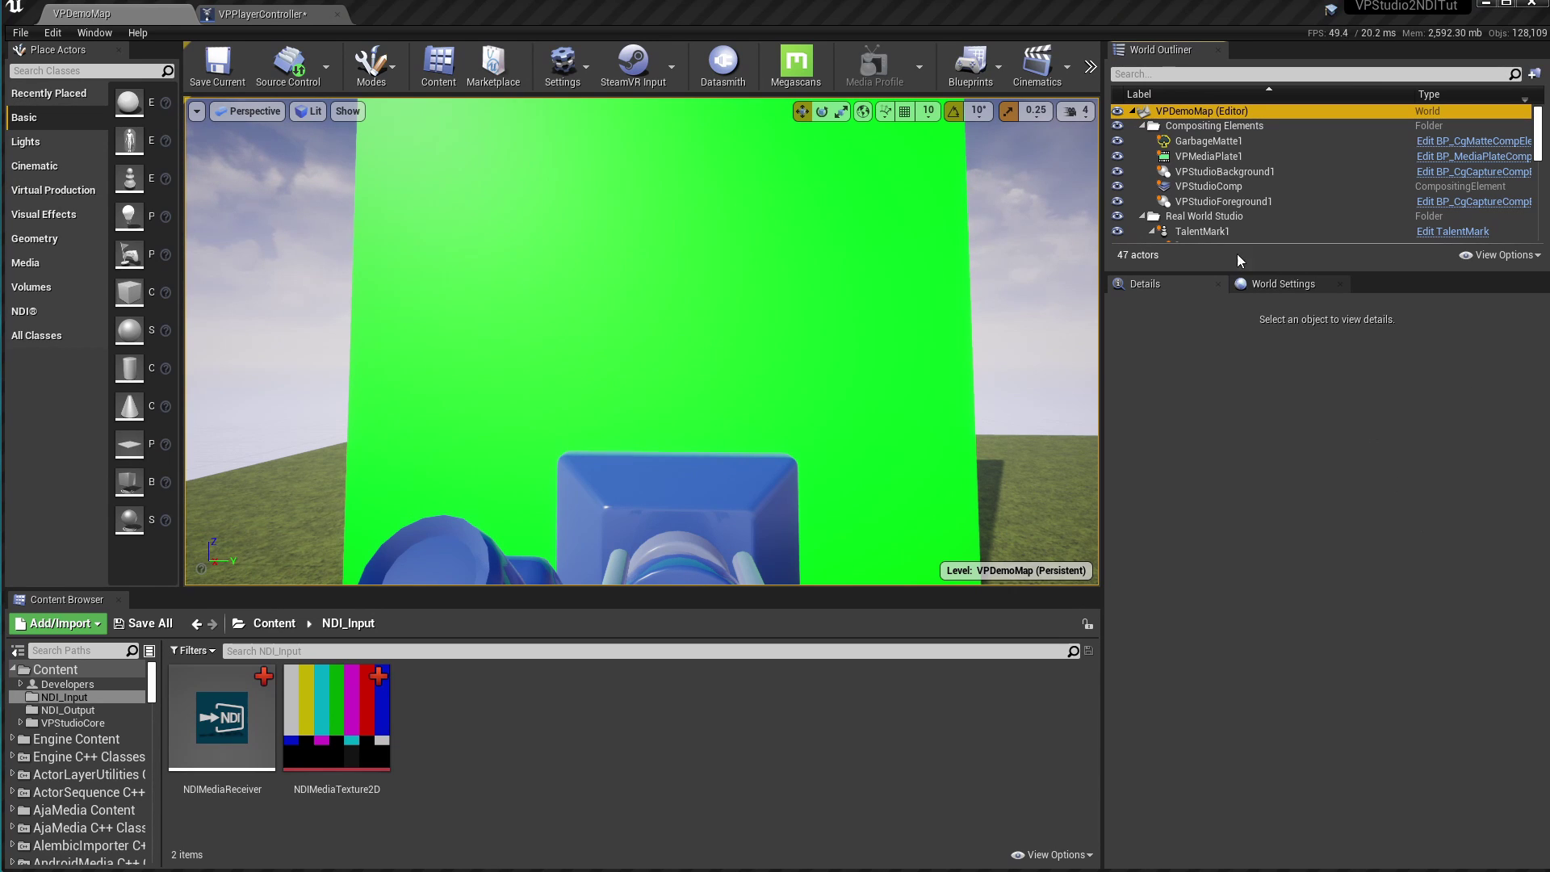
Step: Select VPMediaPlate1 and set its MediaSource to a Texture Input using NDIMediaTexture2D
click(1200, 155)
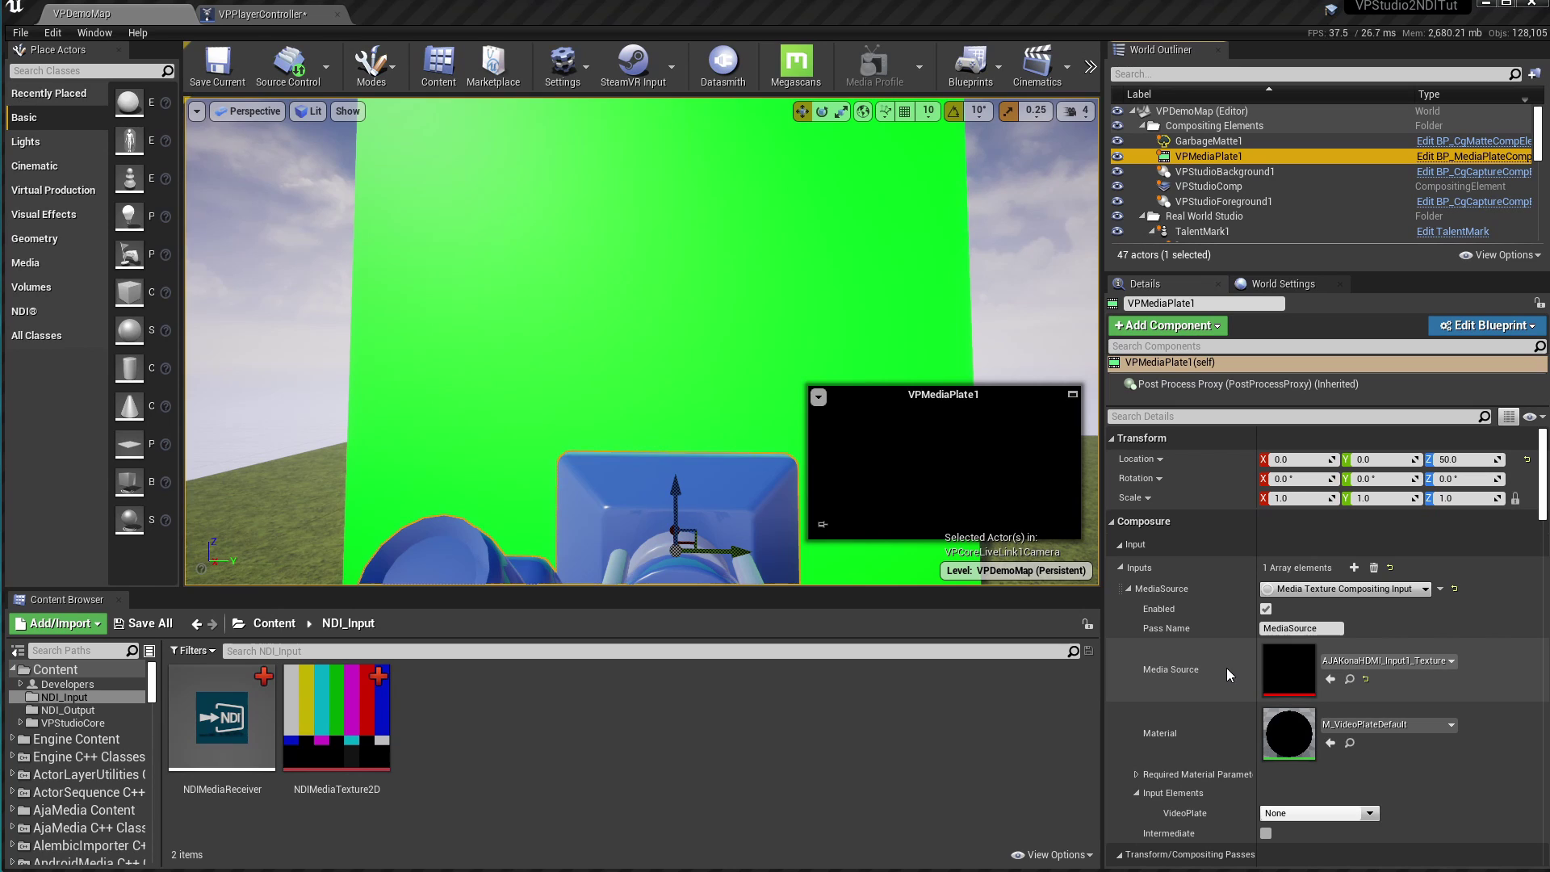
click(1387, 660)
click(1469, 614)
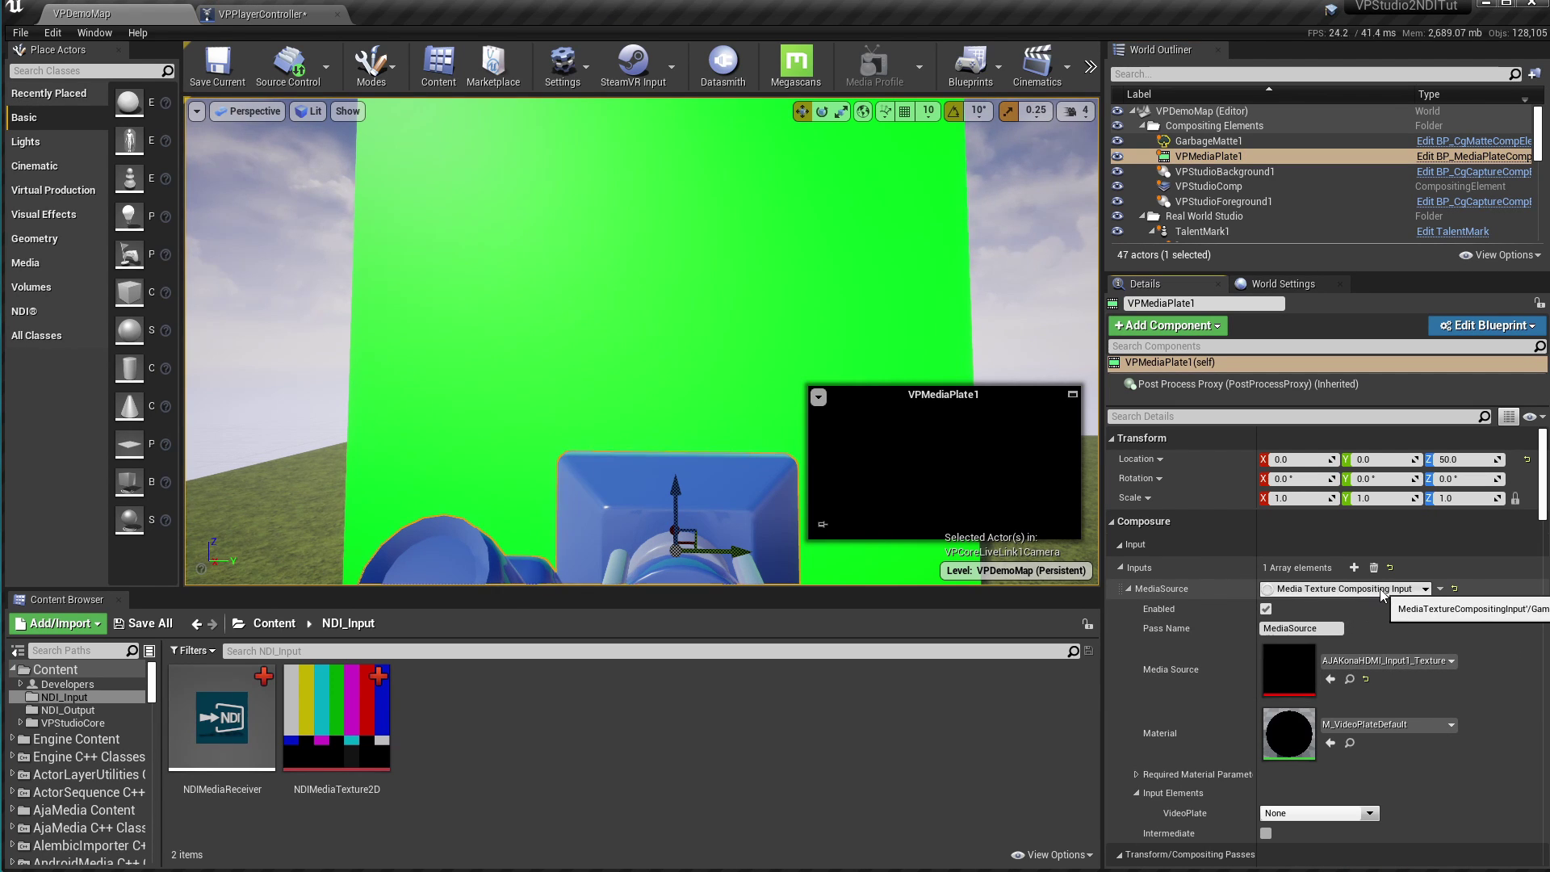
click(1421, 590)
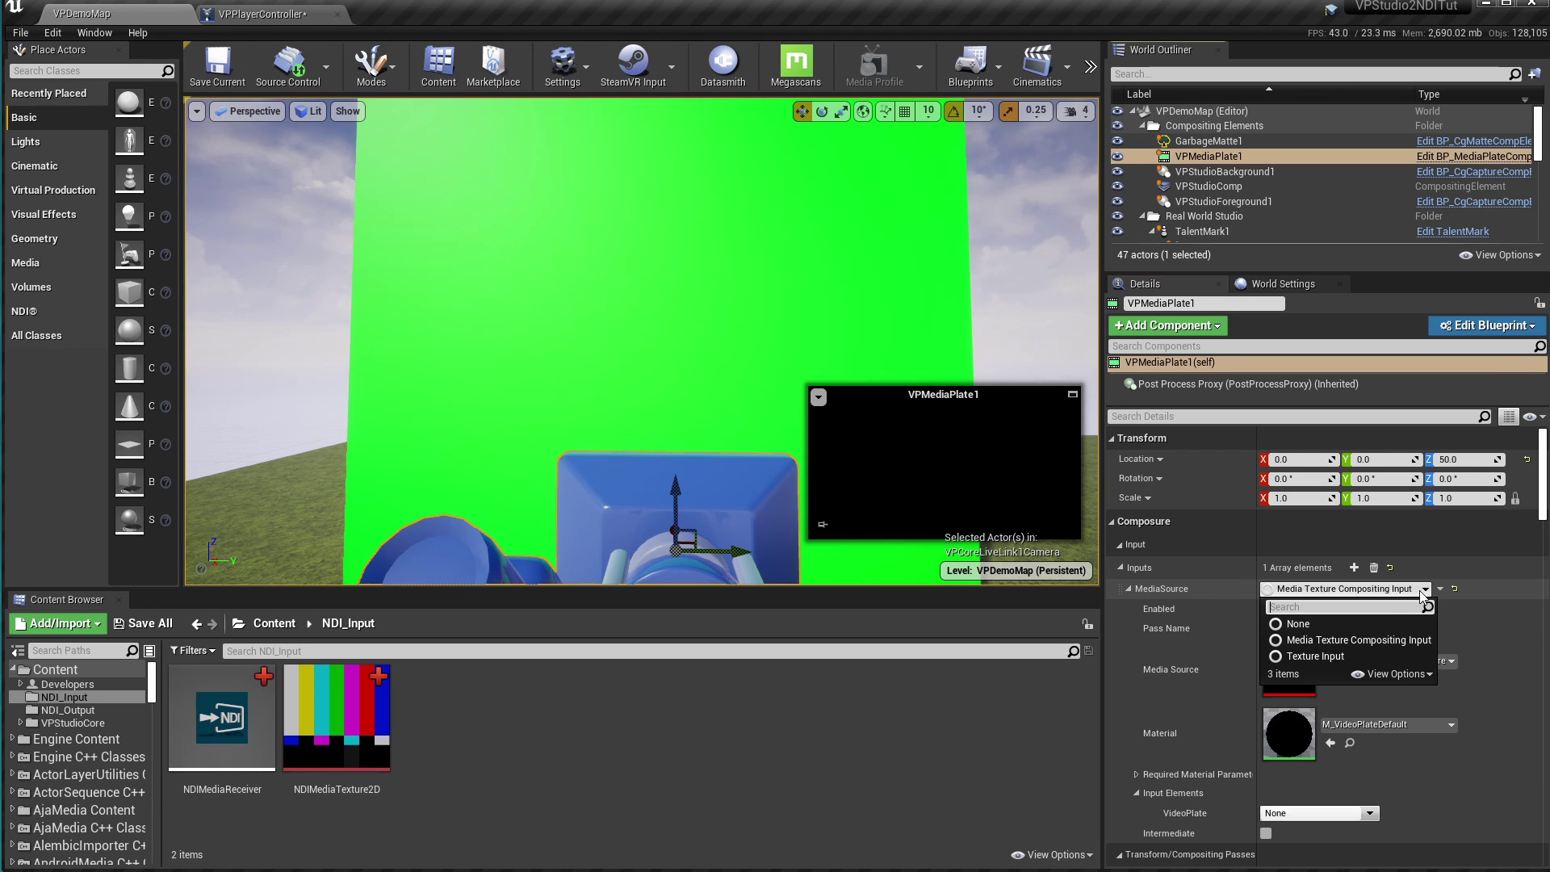
click(1346, 655)
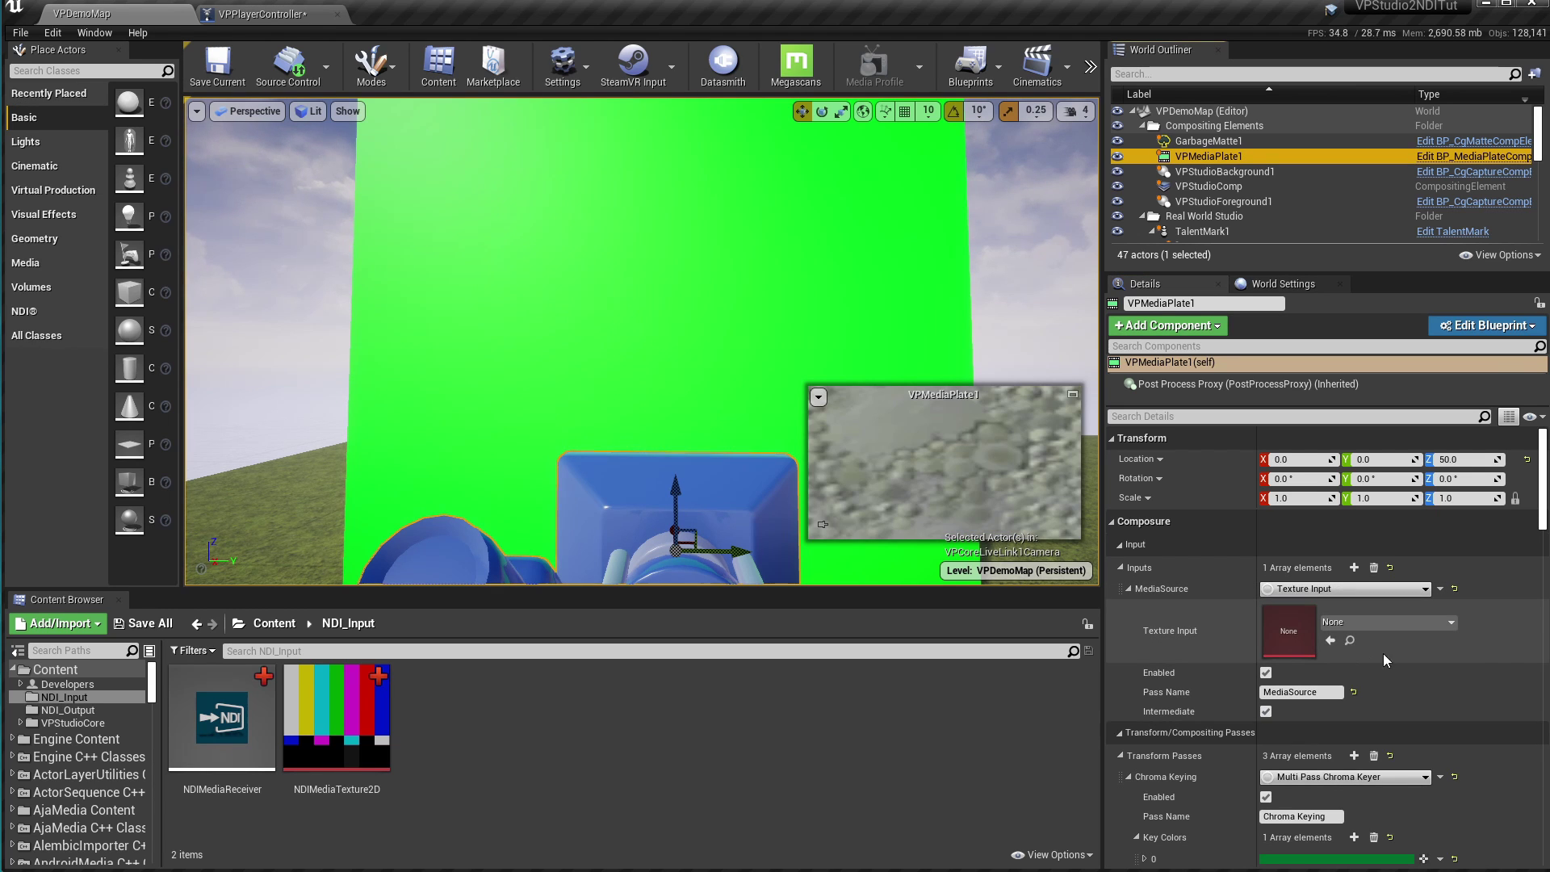
click(1448, 624)
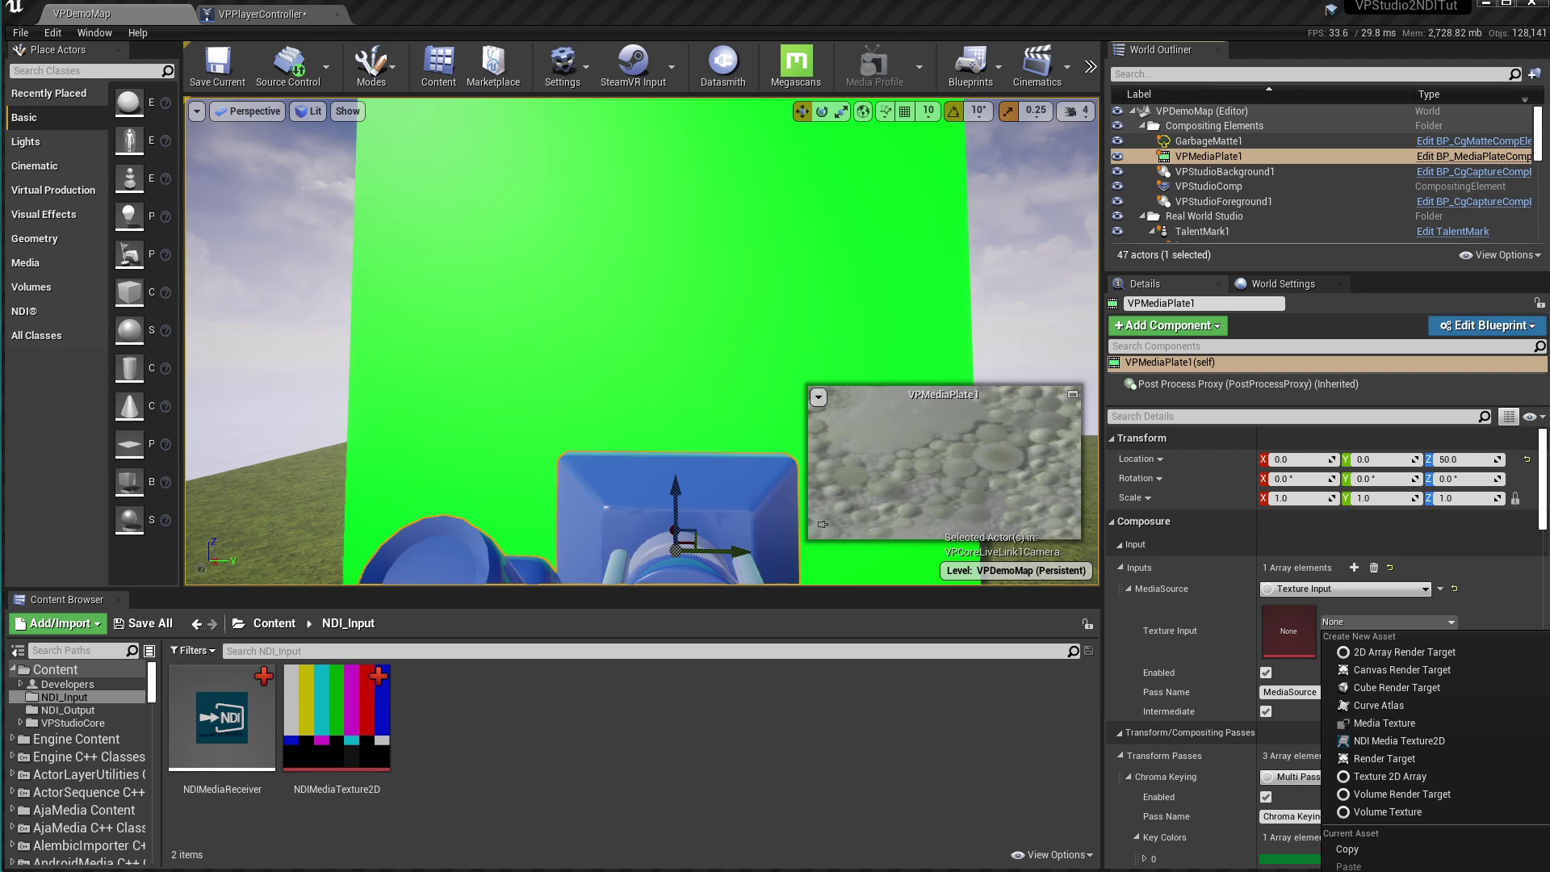
click(1398, 741)
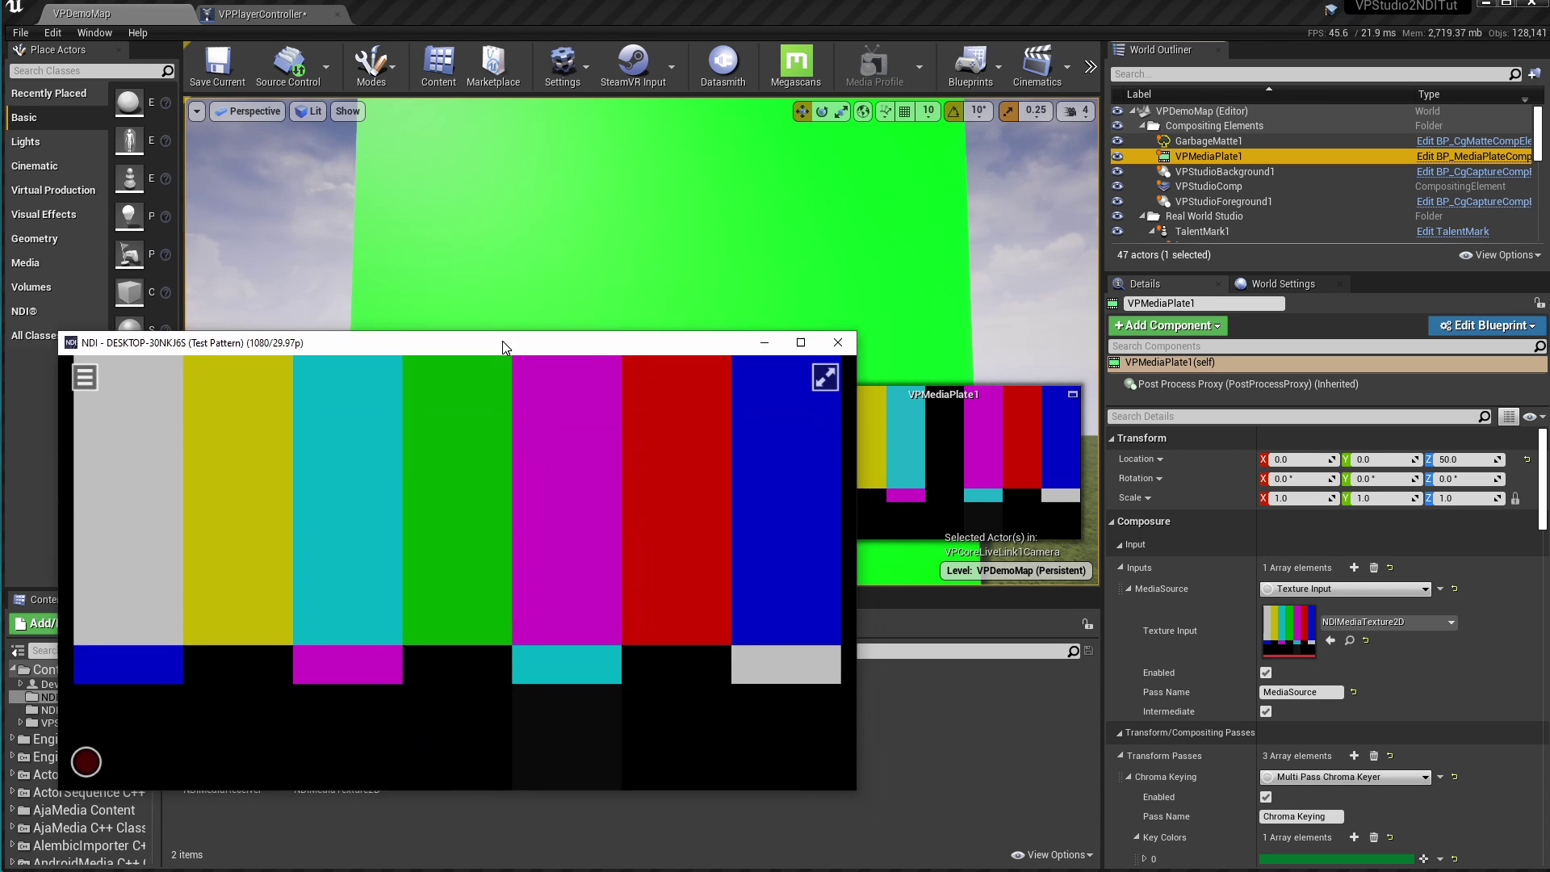
mouse_move(503, 341)
mouse_down()
mouse_move(436, 329)
mouse_move(498, 643)
mouse_move(499, 871)
mouse_up()
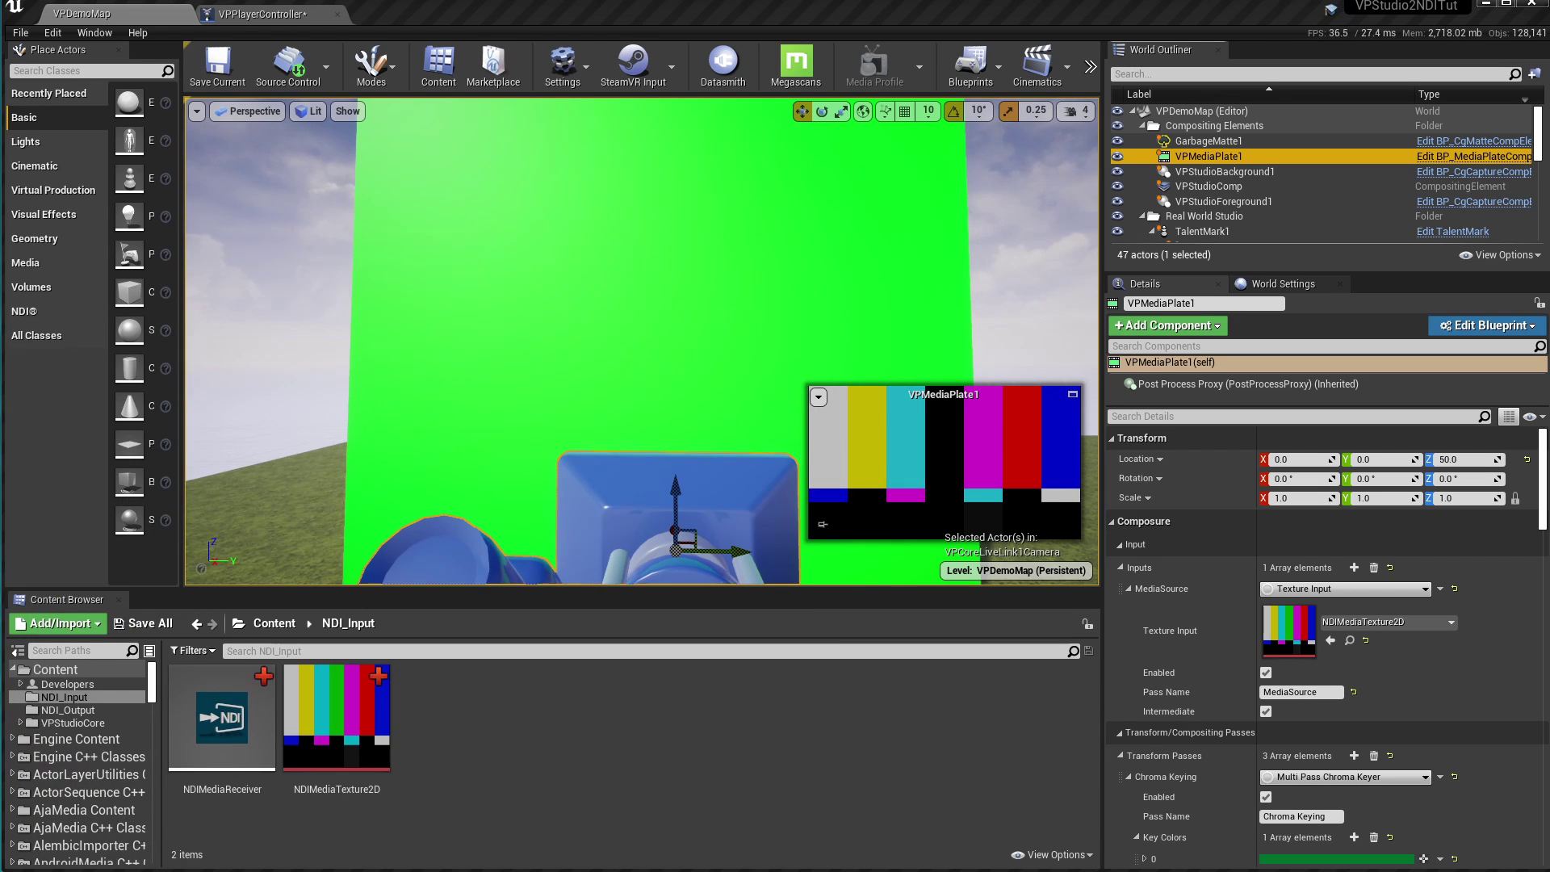